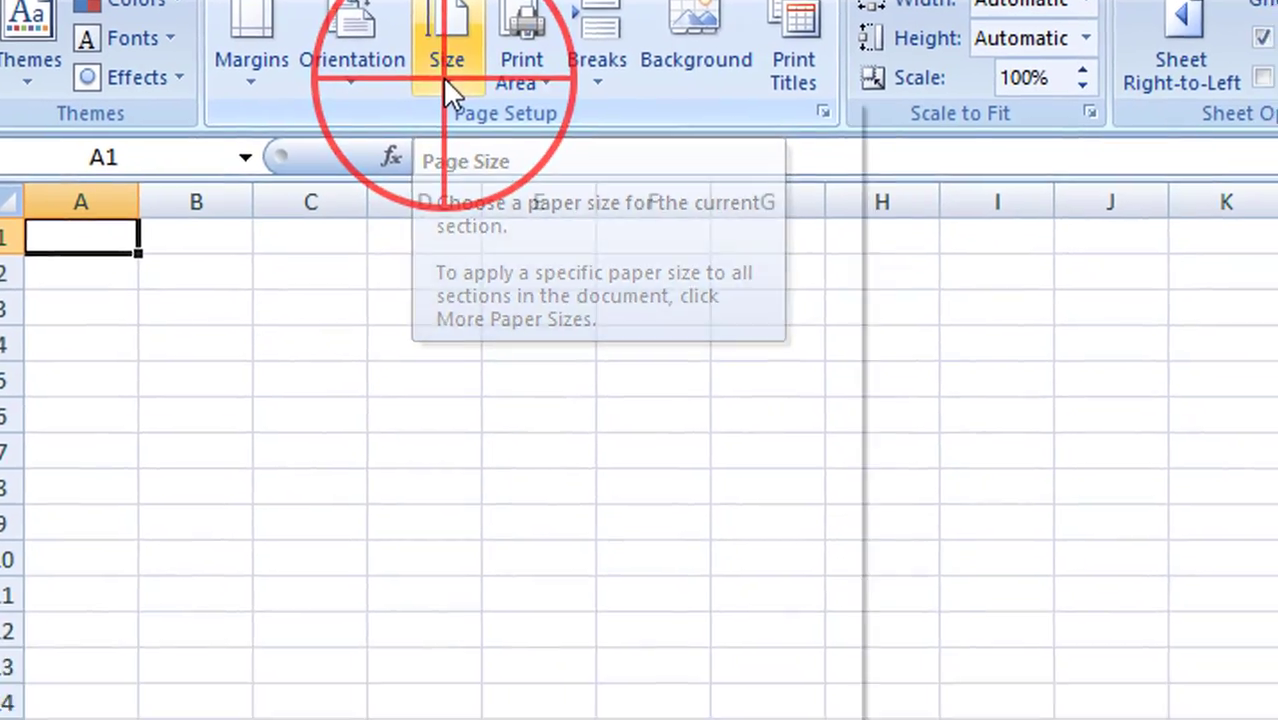
# Set the worksheet's paper size to A4.
pyautogui.click(466, 180)
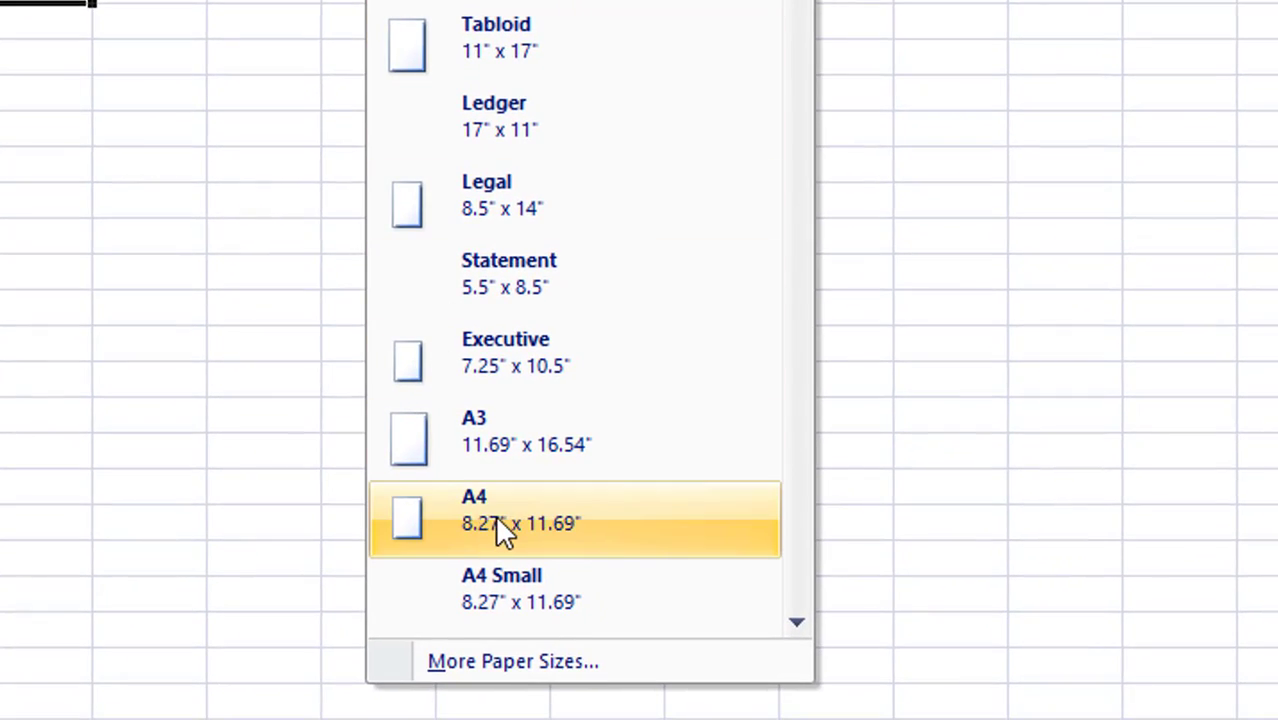
pyautogui.click(491, 529)
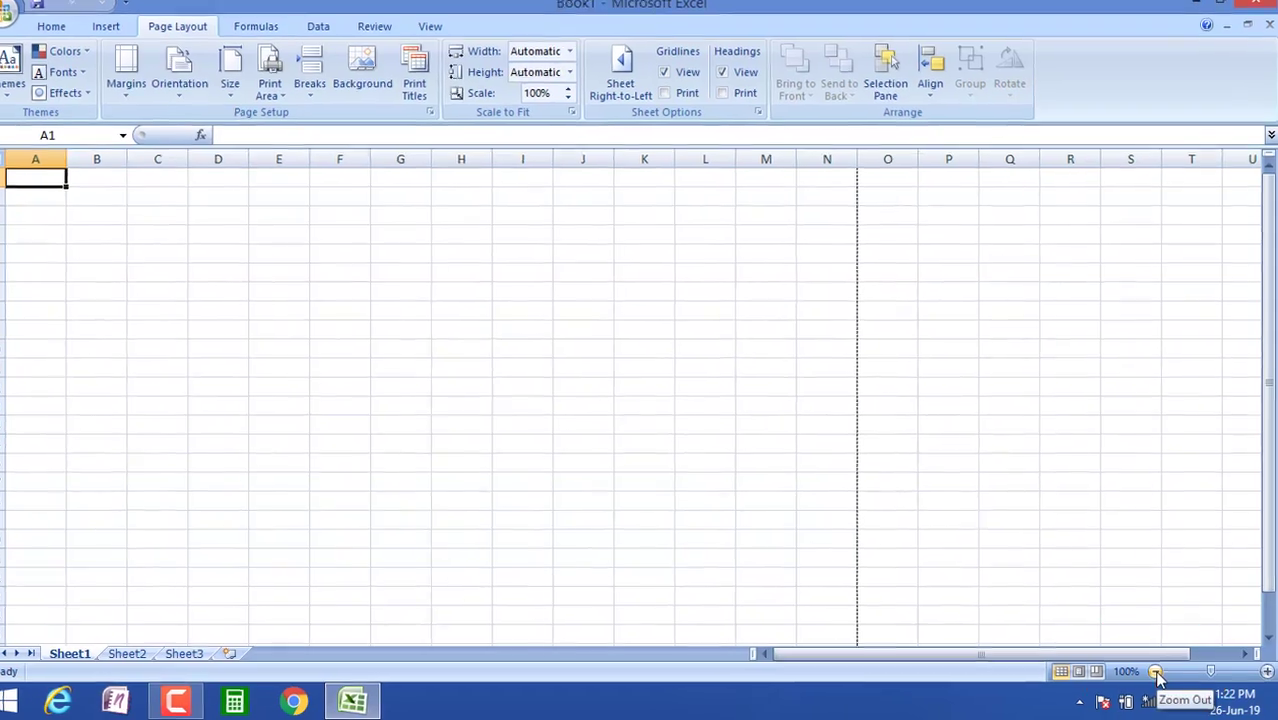
pyautogui.click(1157, 672)
pyautogui.click(1120, 657)
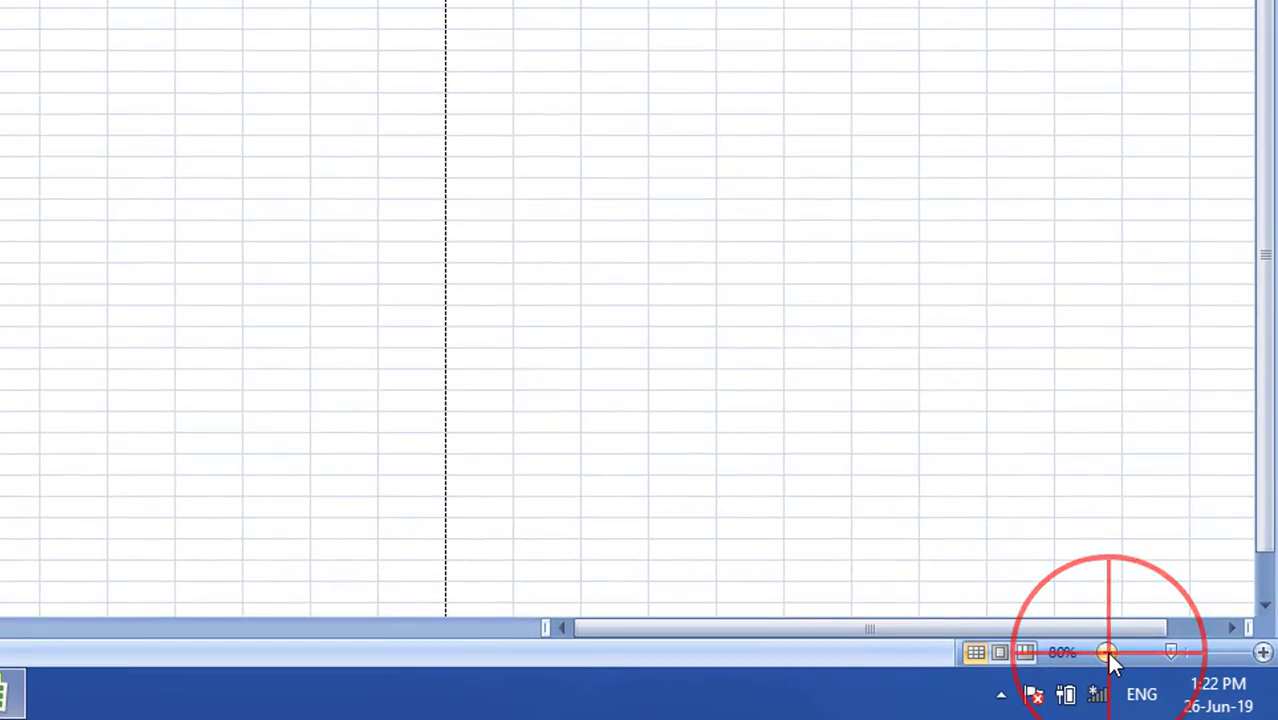
pyautogui.click(1120, 657)
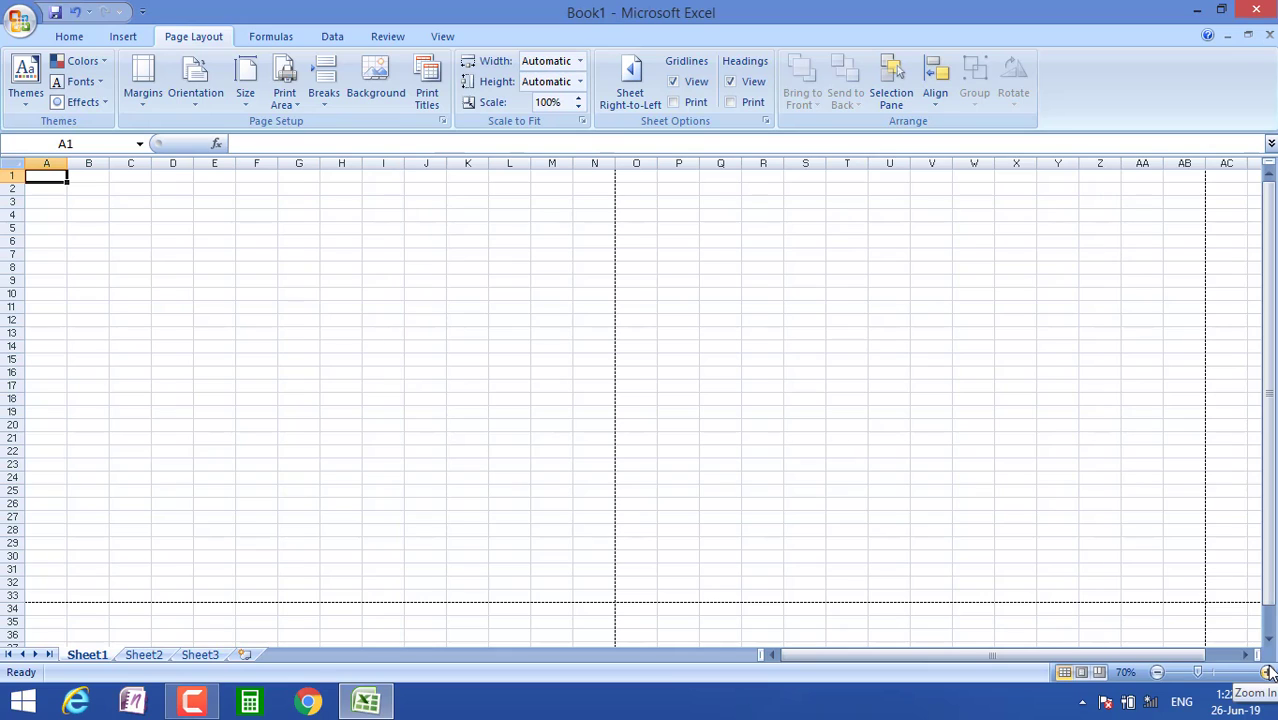
pyautogui.click(1268, 673)
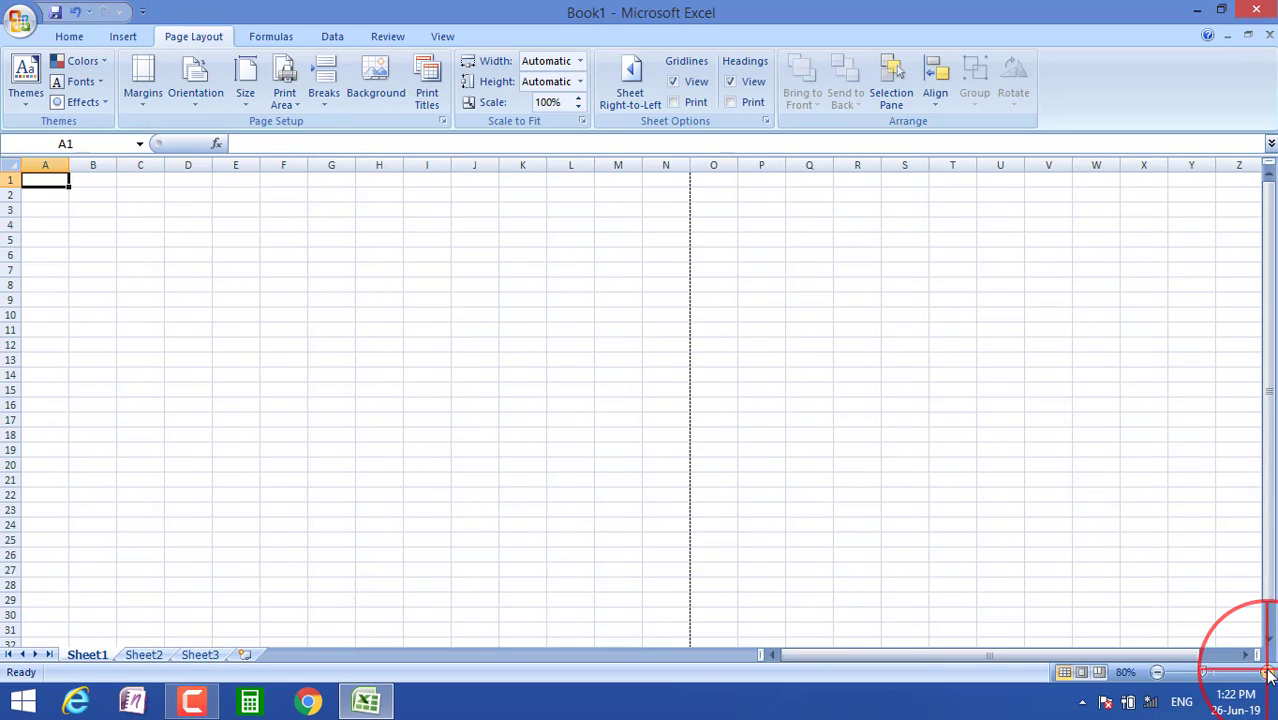
pyautogui.click(1268, 673)
pyautogui.click(1268, 673)
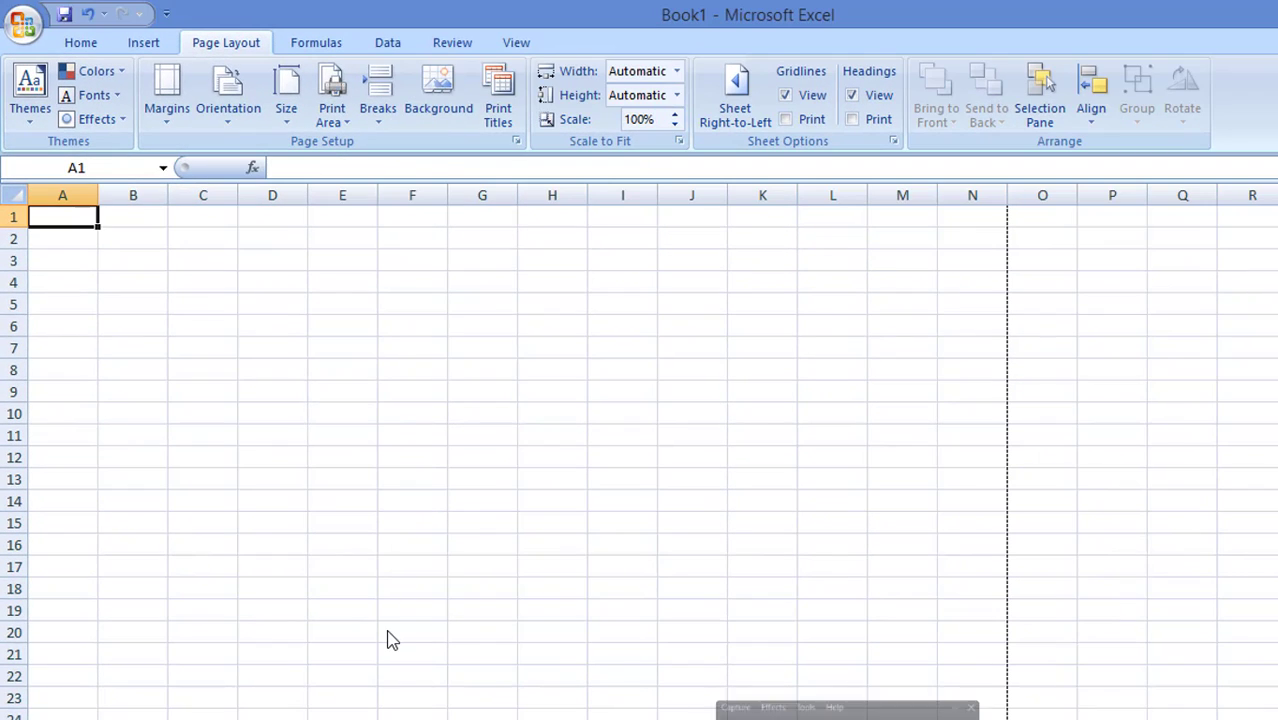
# Centre the text horizontally in the first printed page's cells, from A1 across to column N.
pyautogui.click(80, 42)
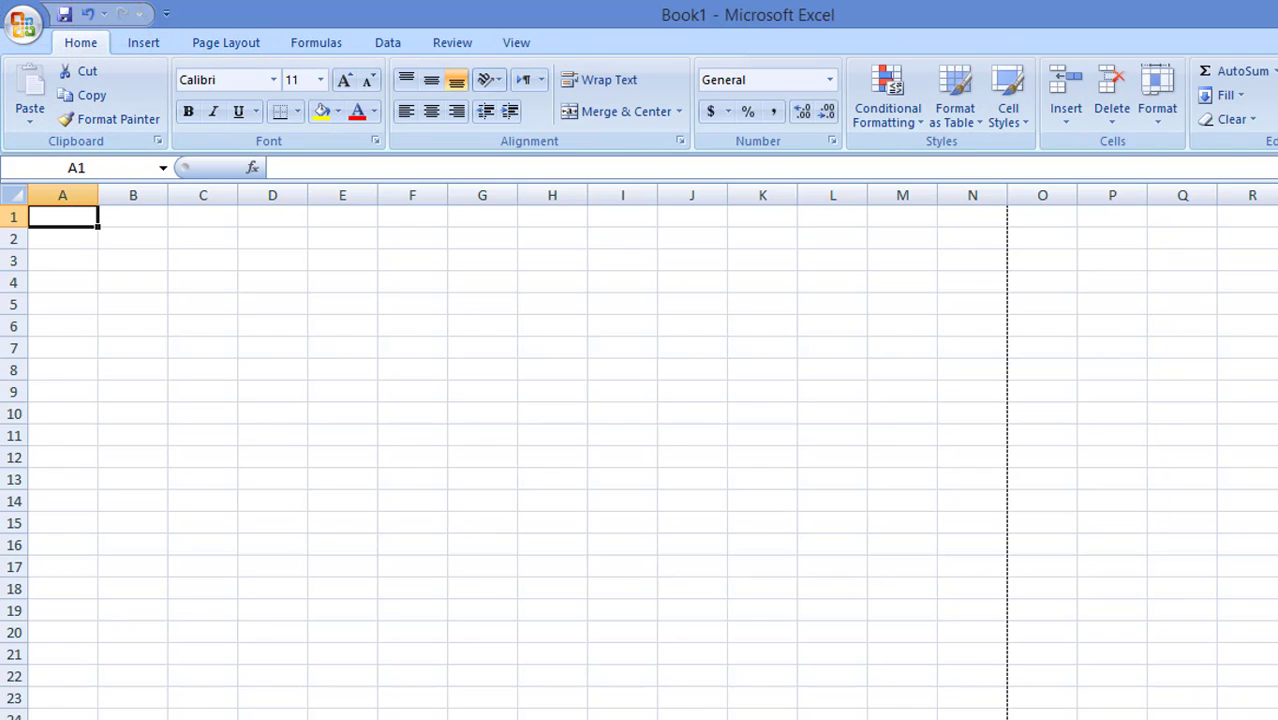
pyautogui.click(55, 217)
pyautogui.moveTo(55, 217); pyautogui.dragTo(841, 719)
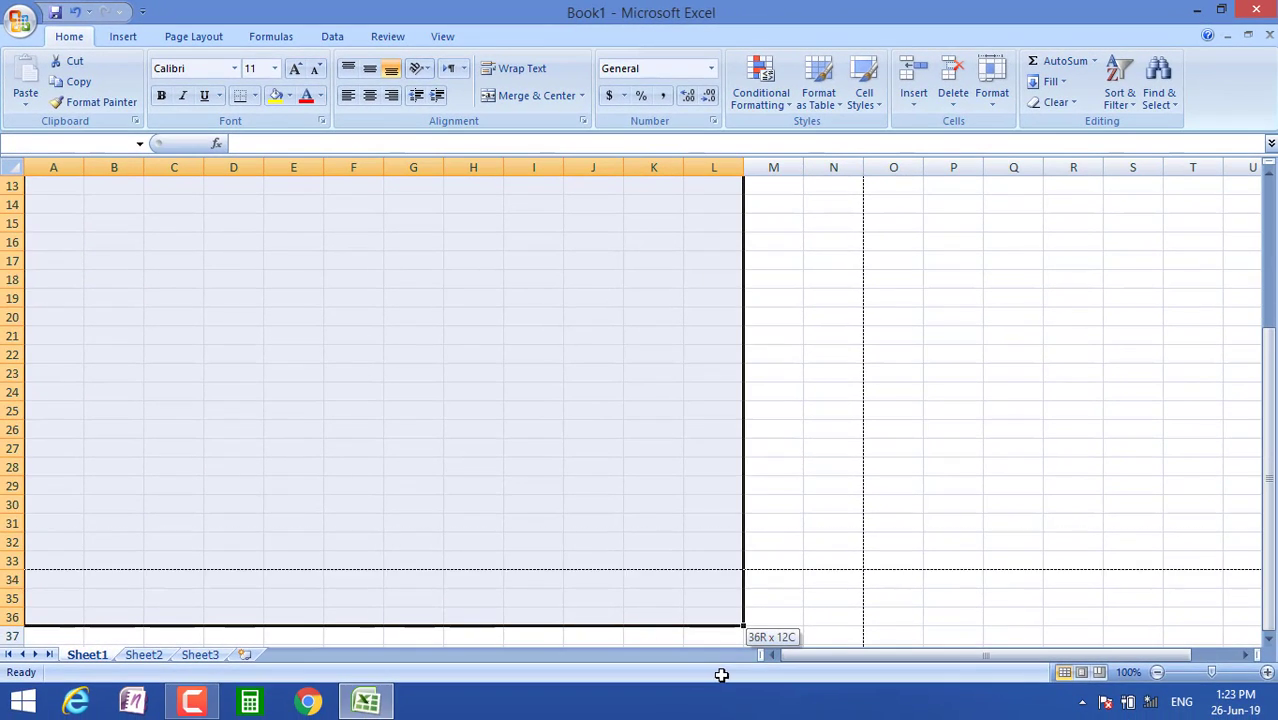
pyautogui.moveTo(721, 675); pyautogui.dragTo(842, 500)
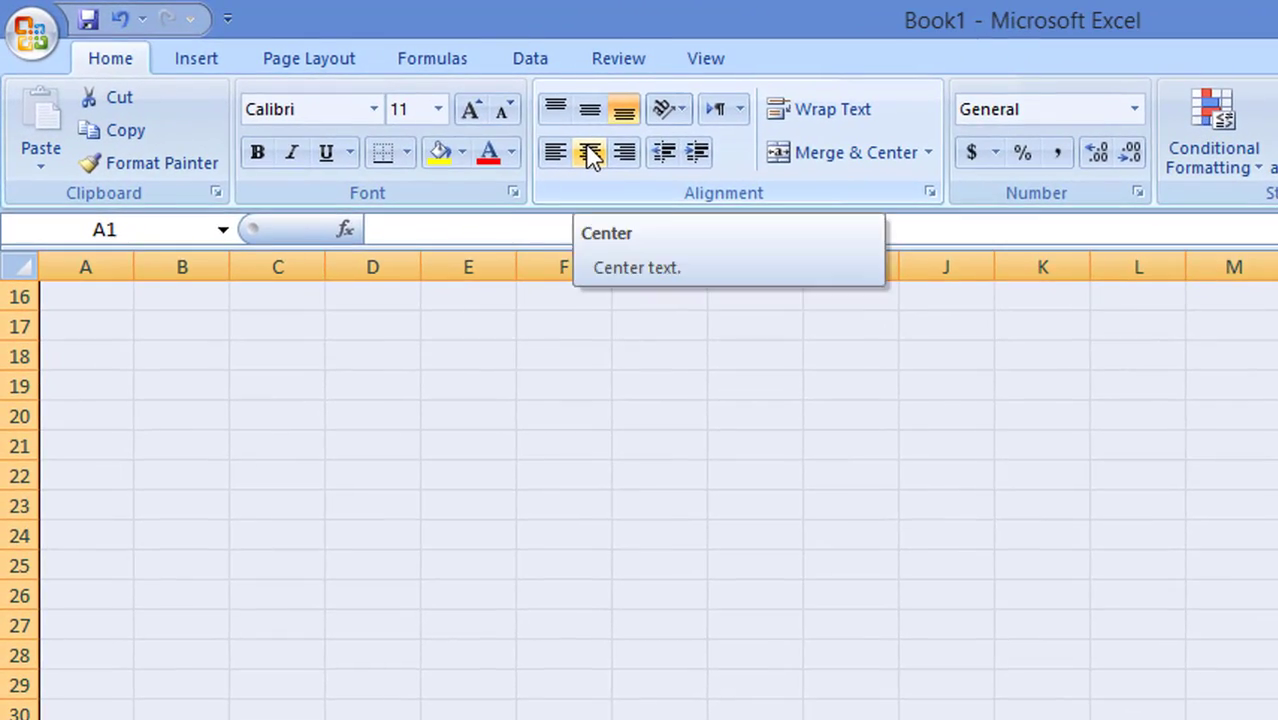
pyautogui.click(590, 153)
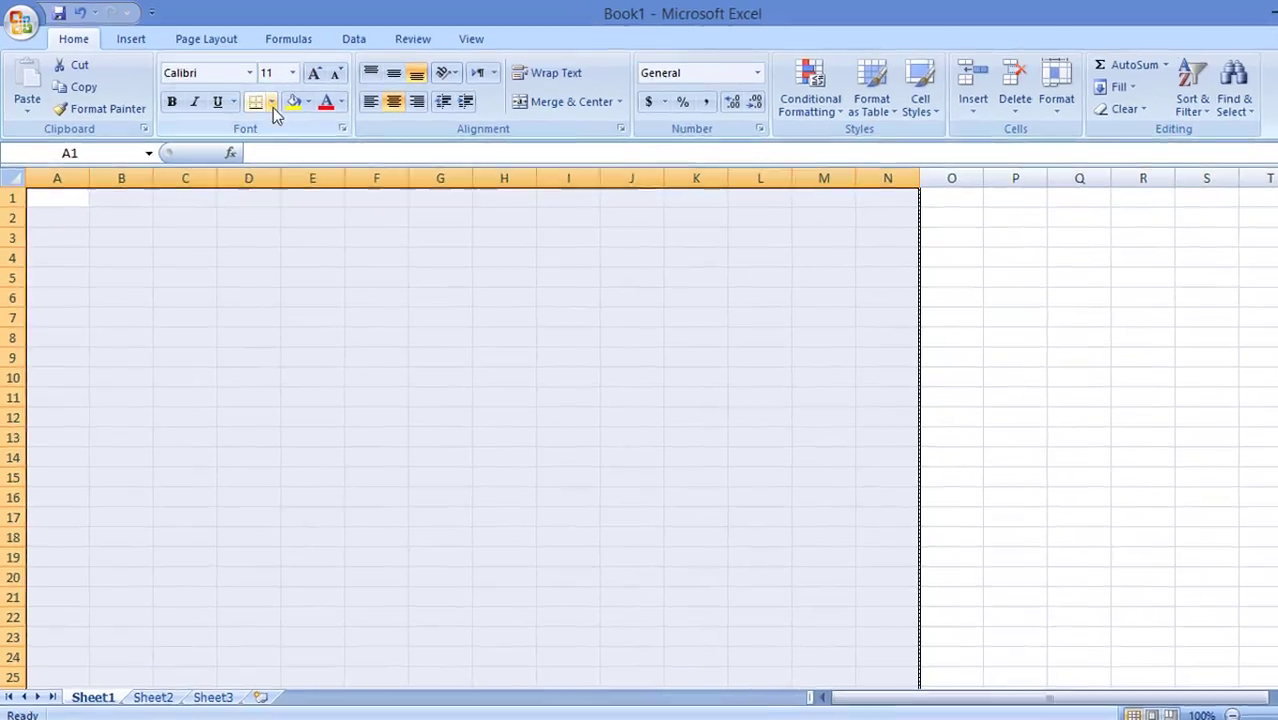
# Apply All Borders to the first printed page's cells, columns A to N.
pyautogui.click(255, 99)
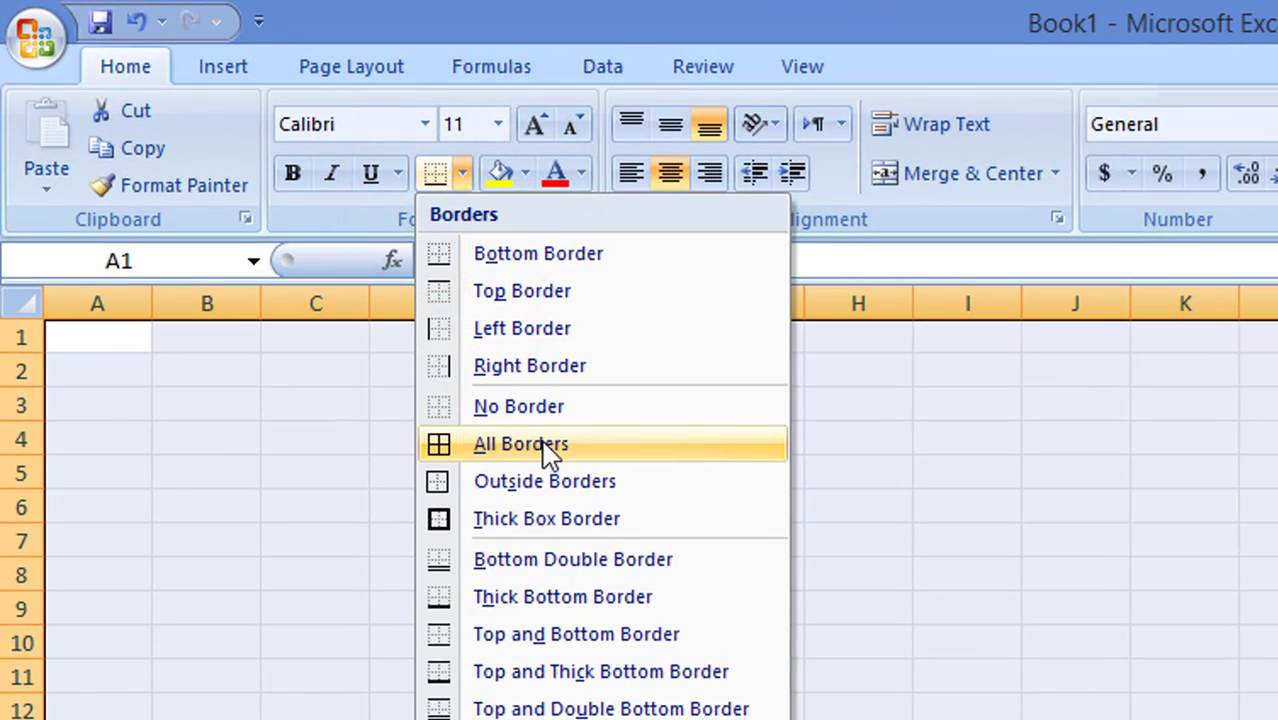
pyautogui.click(508, 414)
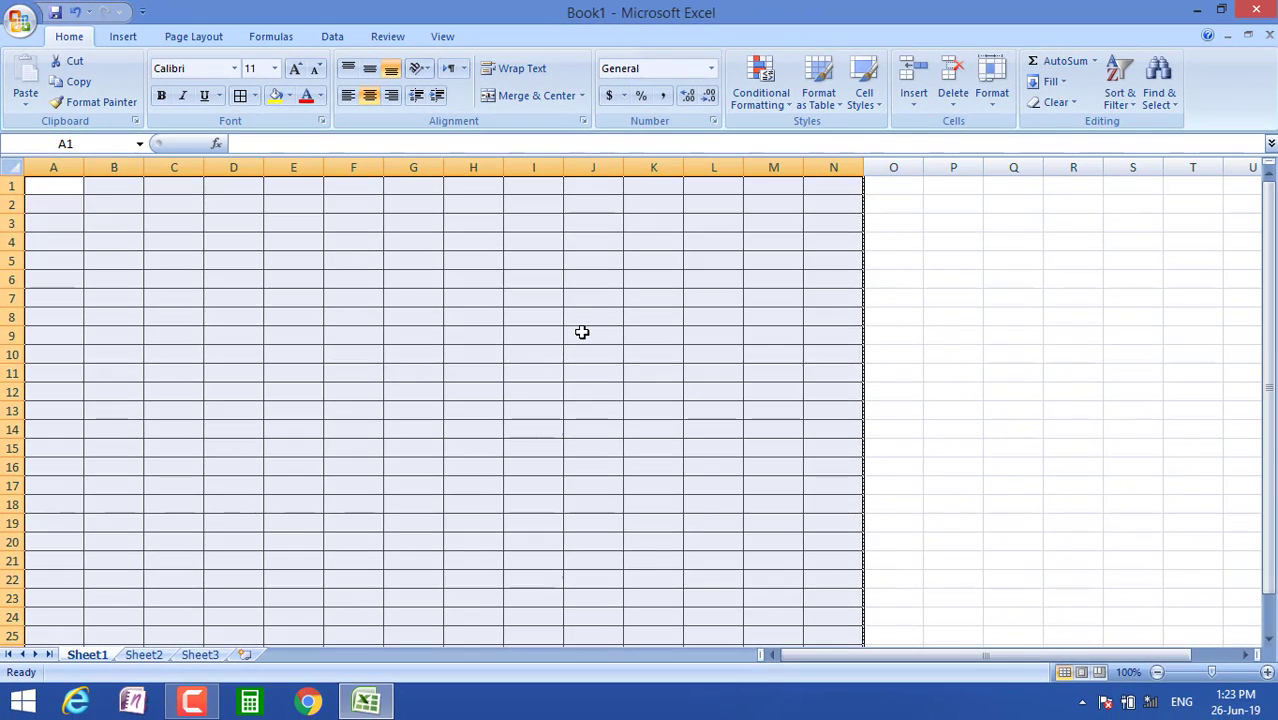
pyautogui.click(445, 352)
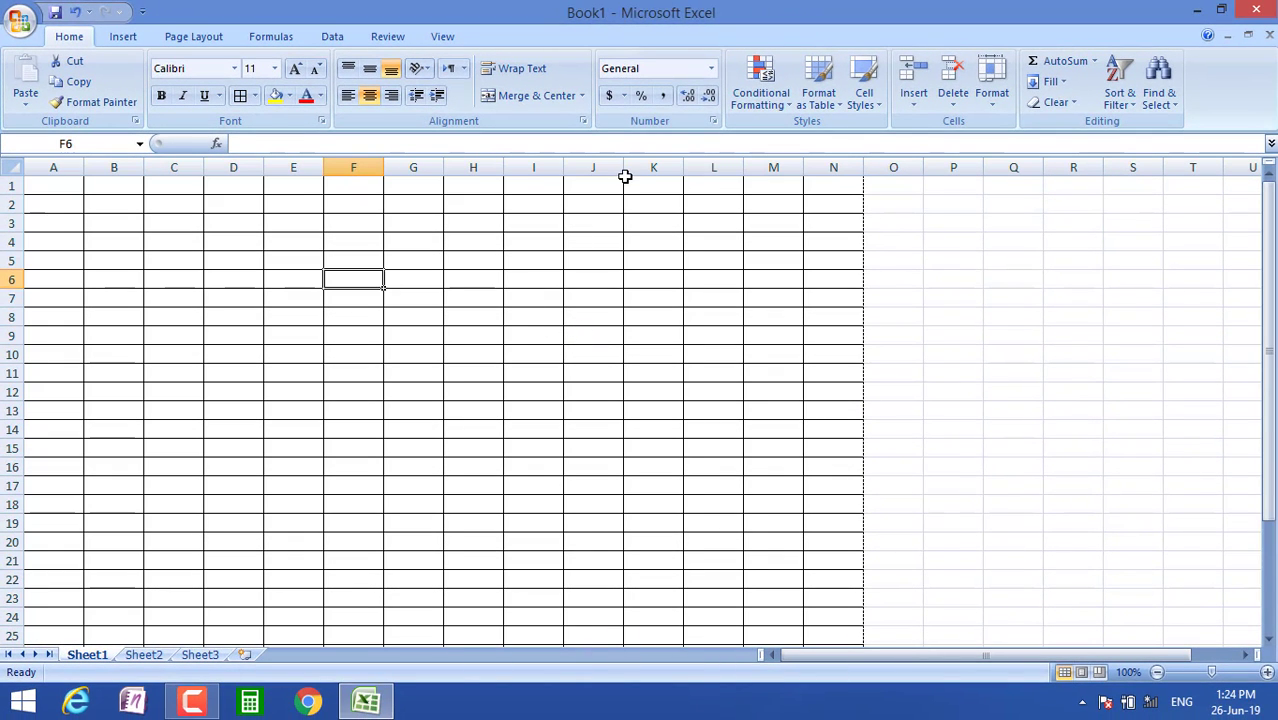
# Merge and centre cells A1:E1 and enter the title "CALCULATIONS FOR THE QUANTITIES OF FOOTING".
pyautogui.moveTo(46, 184); pyautogui.dragTo(308, 189)
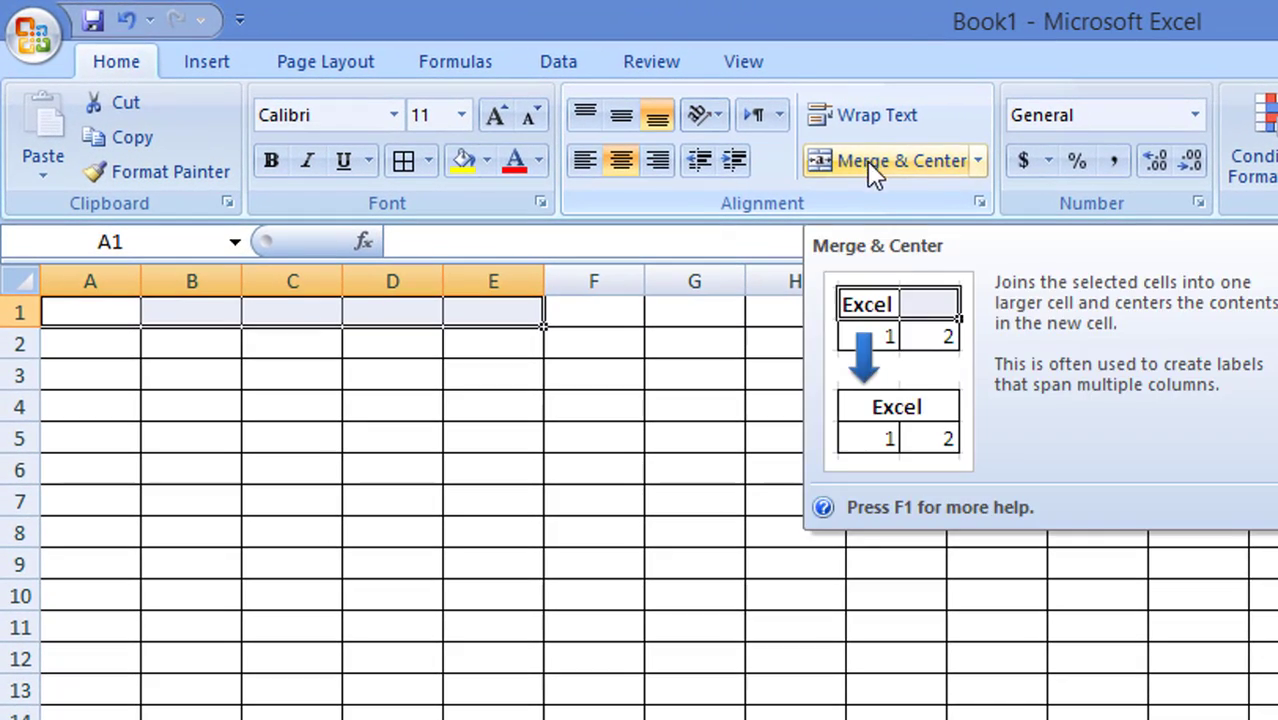
pyautogui.click(847, 155)
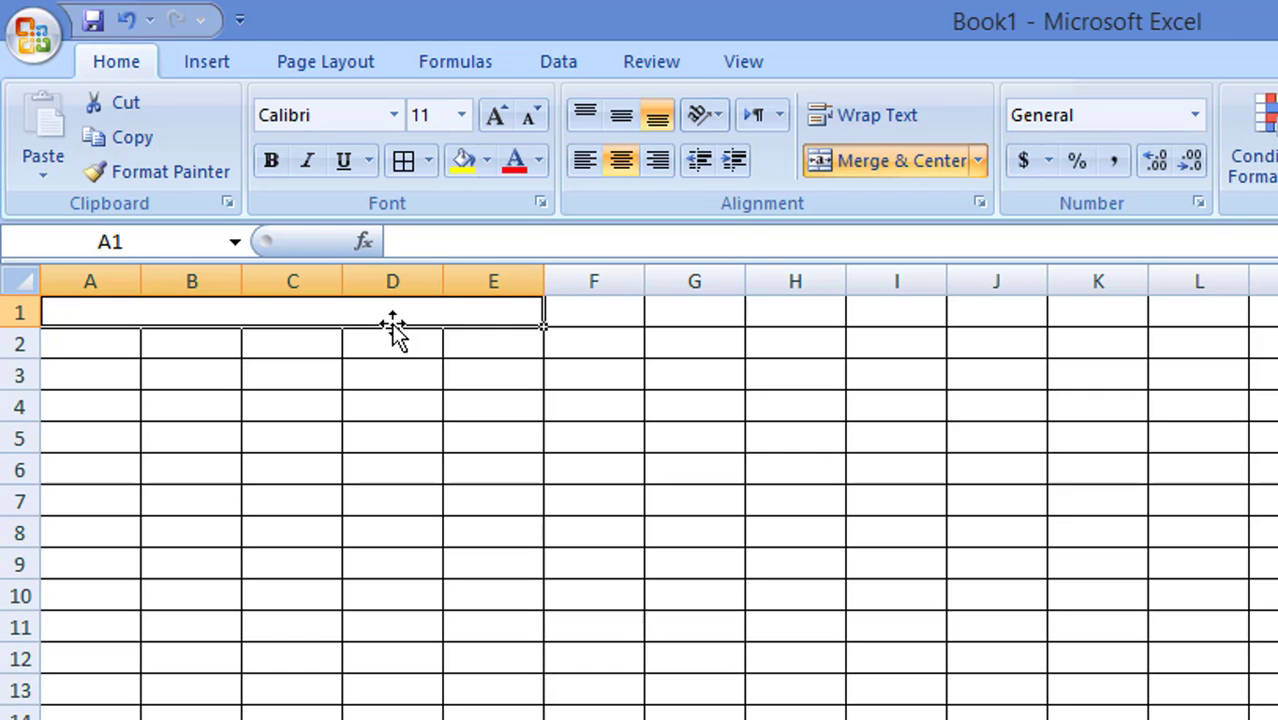
pyautogui.write('CAL')
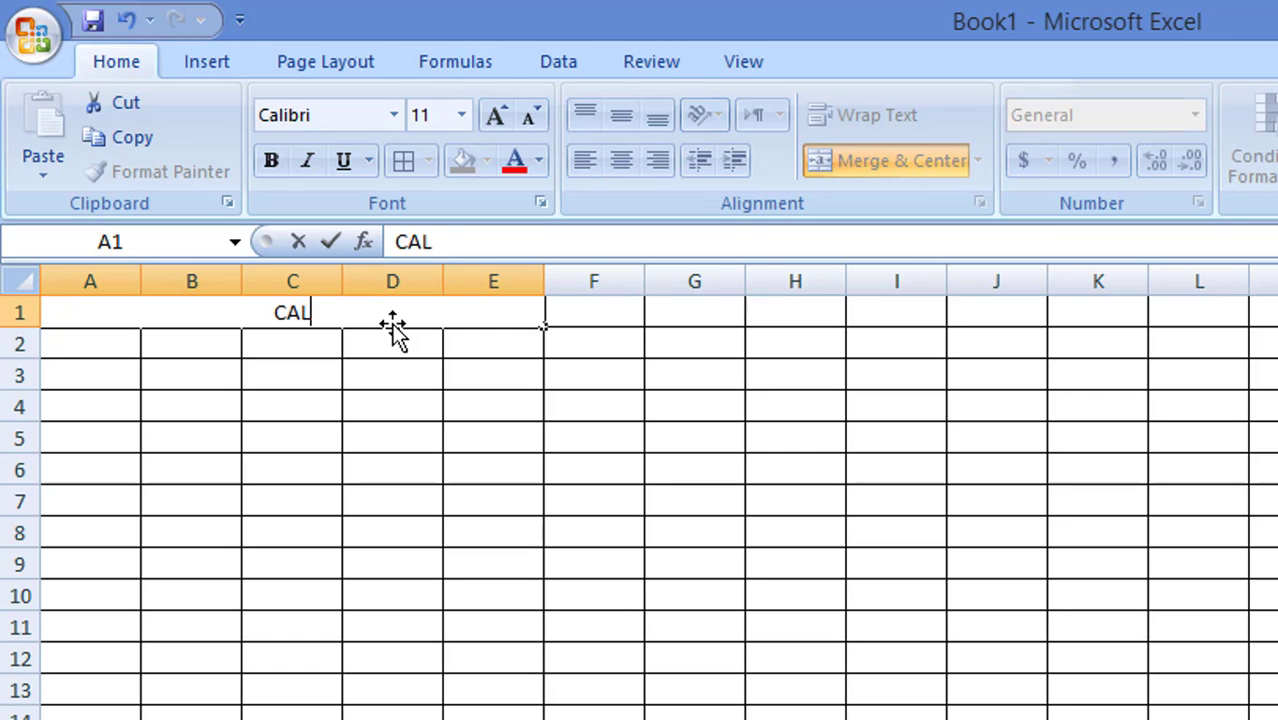
pyautogui.write('CUL')
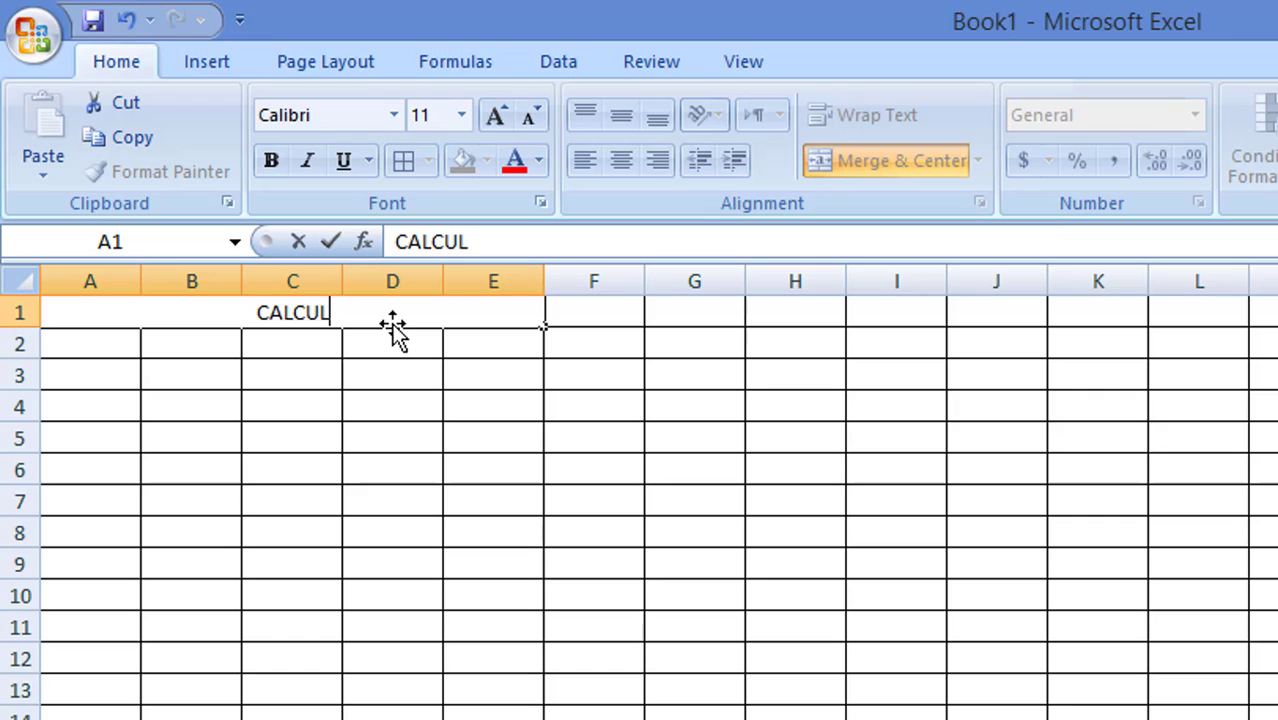
pyautogui.write('ATION')
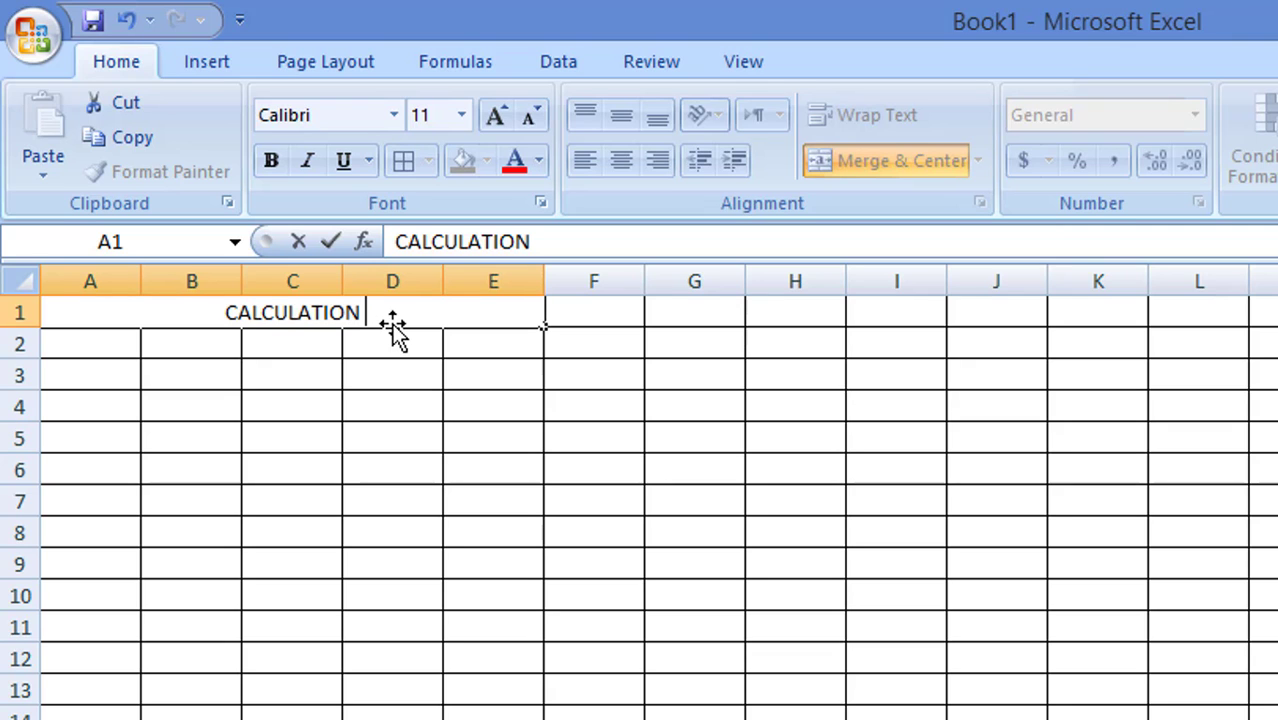
pyautogui.write('S')
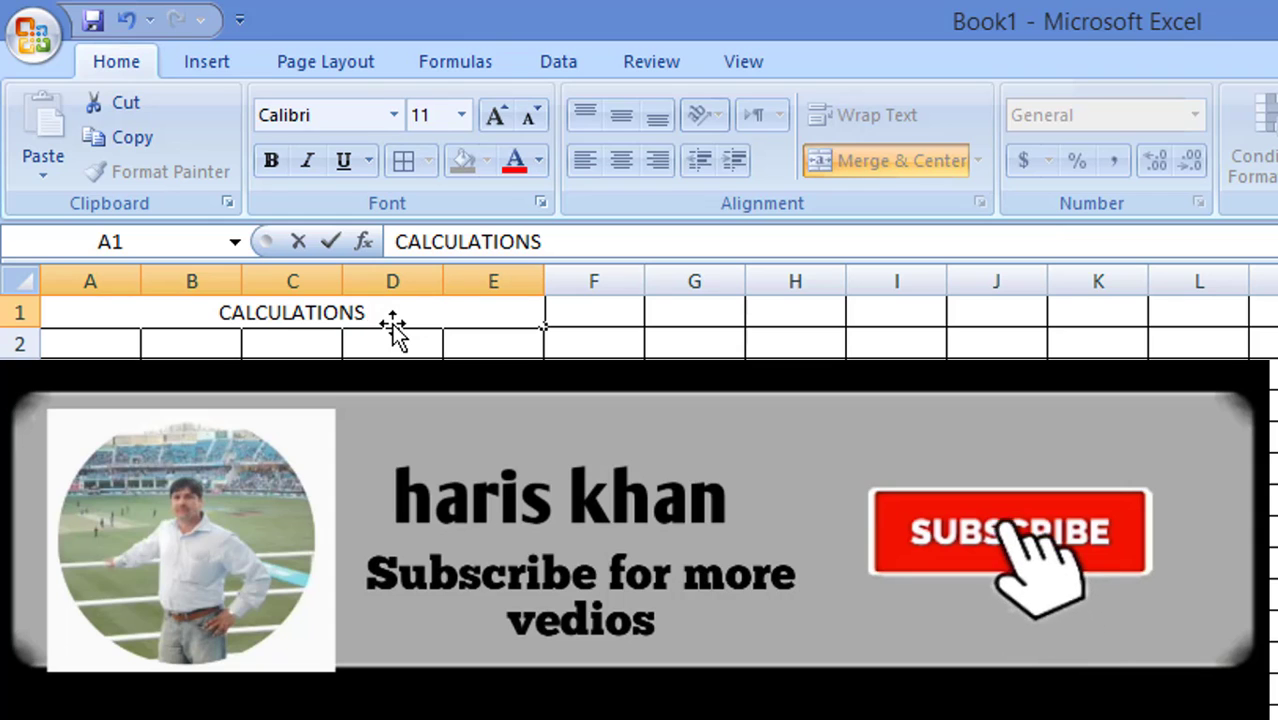
pyautogui.write(' FO')
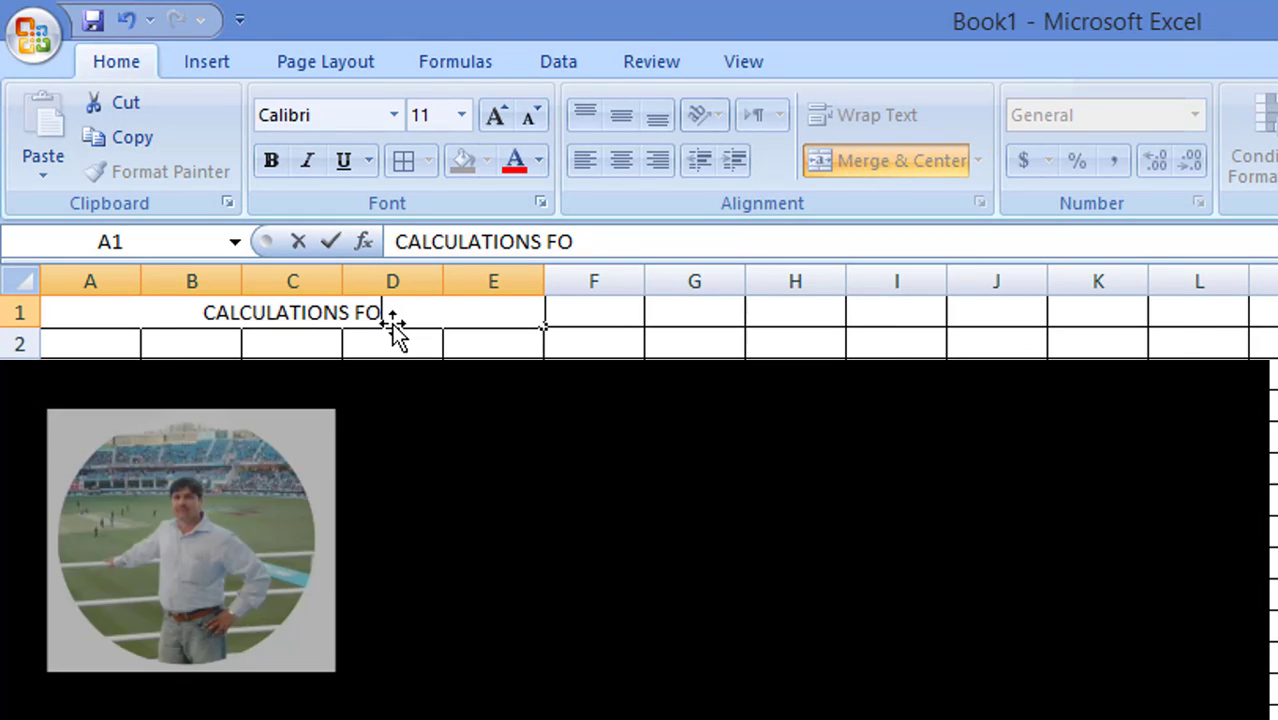
pyautogui.write('R THE')
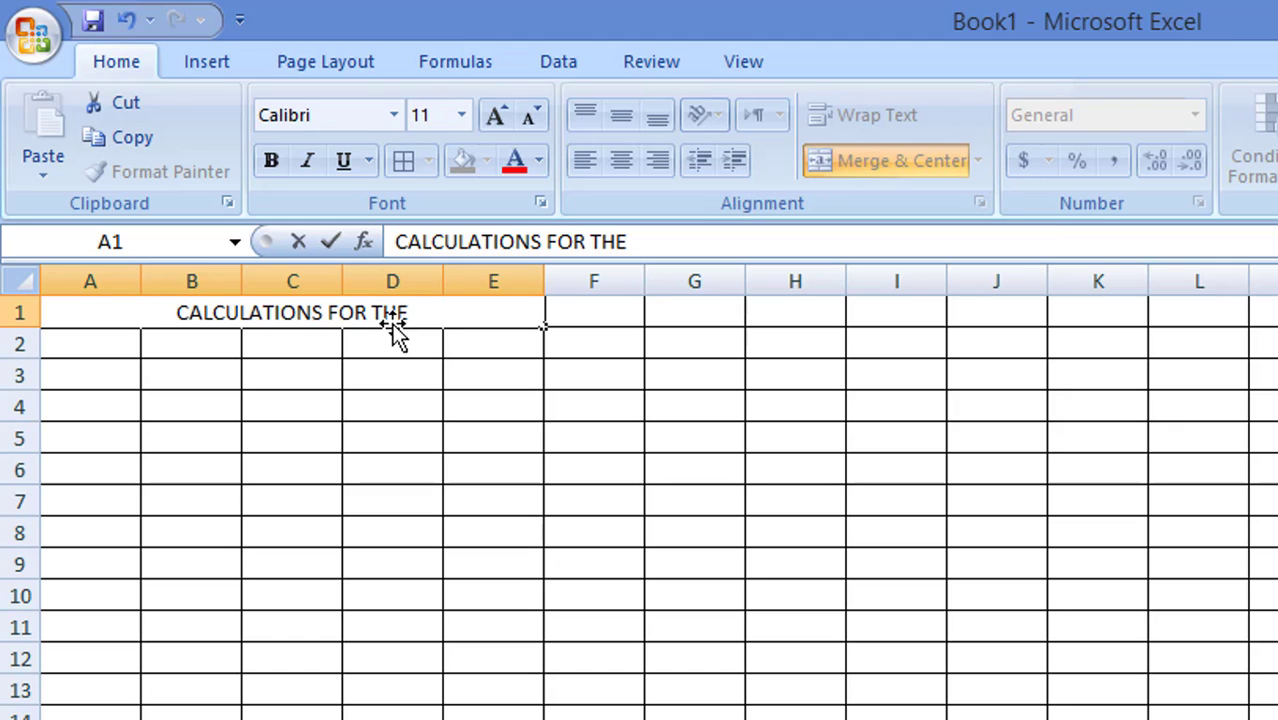
pyautogui.write(' QU')
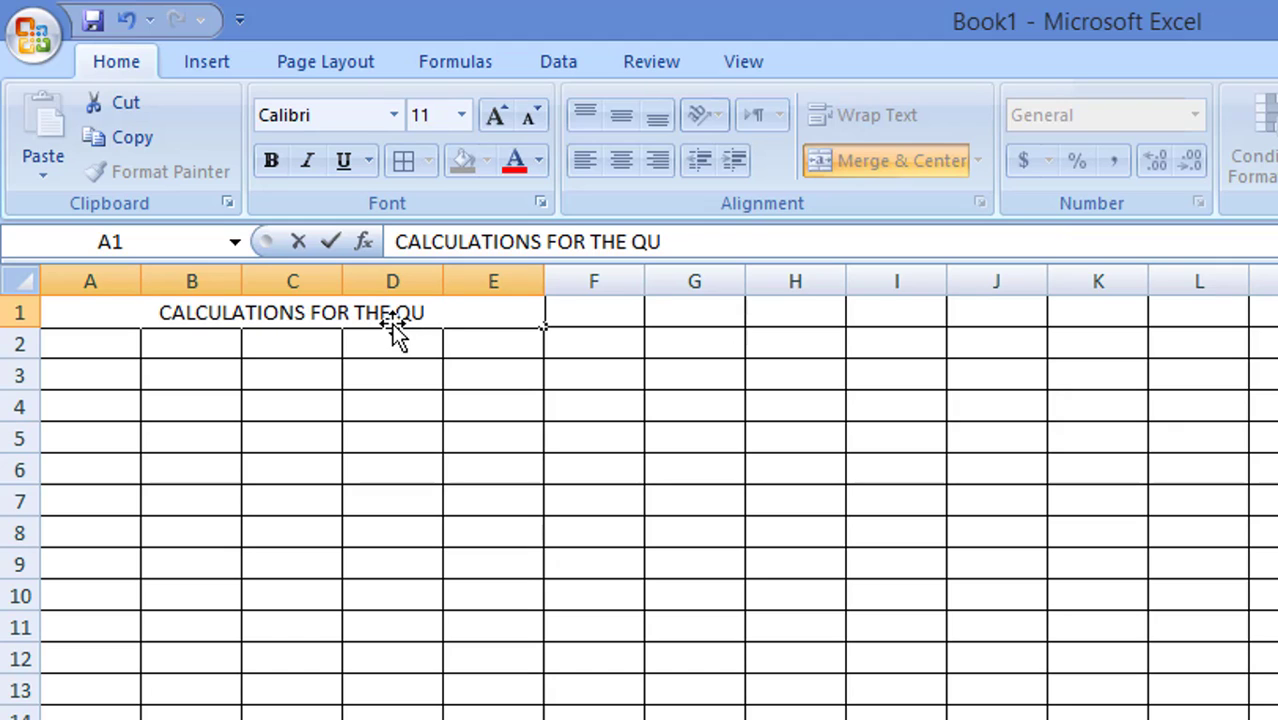
pyautogui.write('ANTIT')
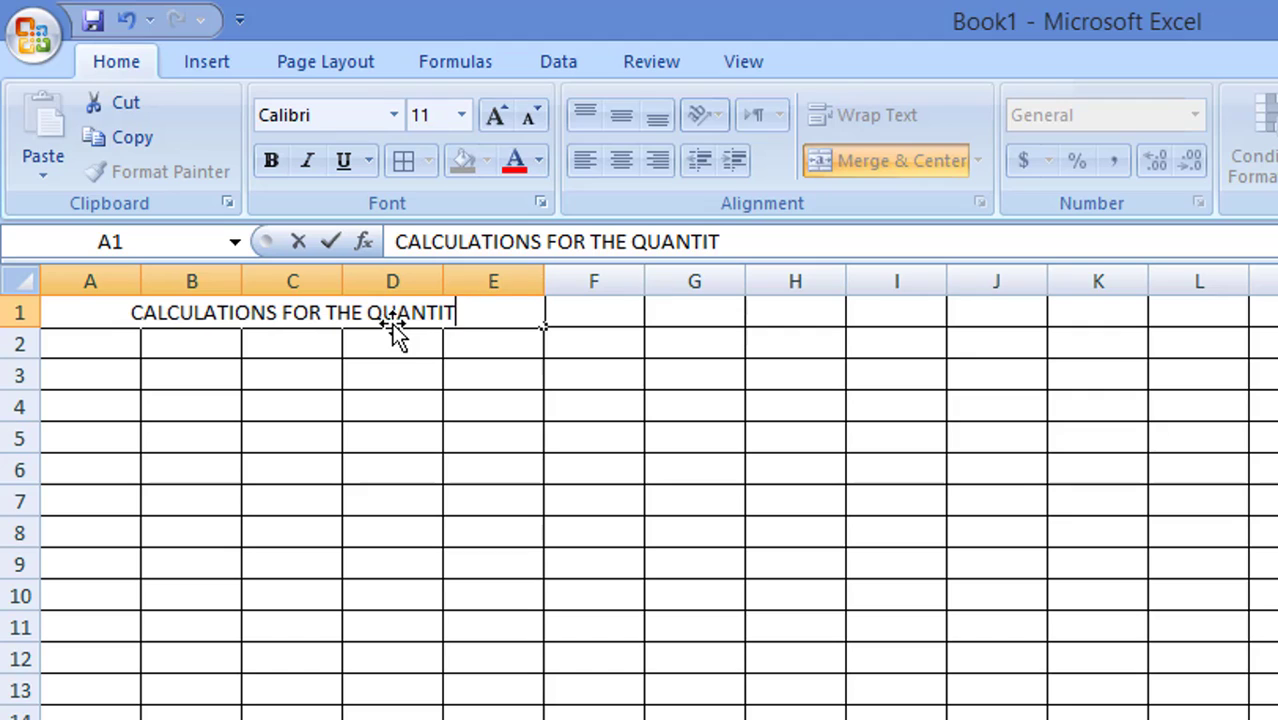
pyautogui.write('Y')
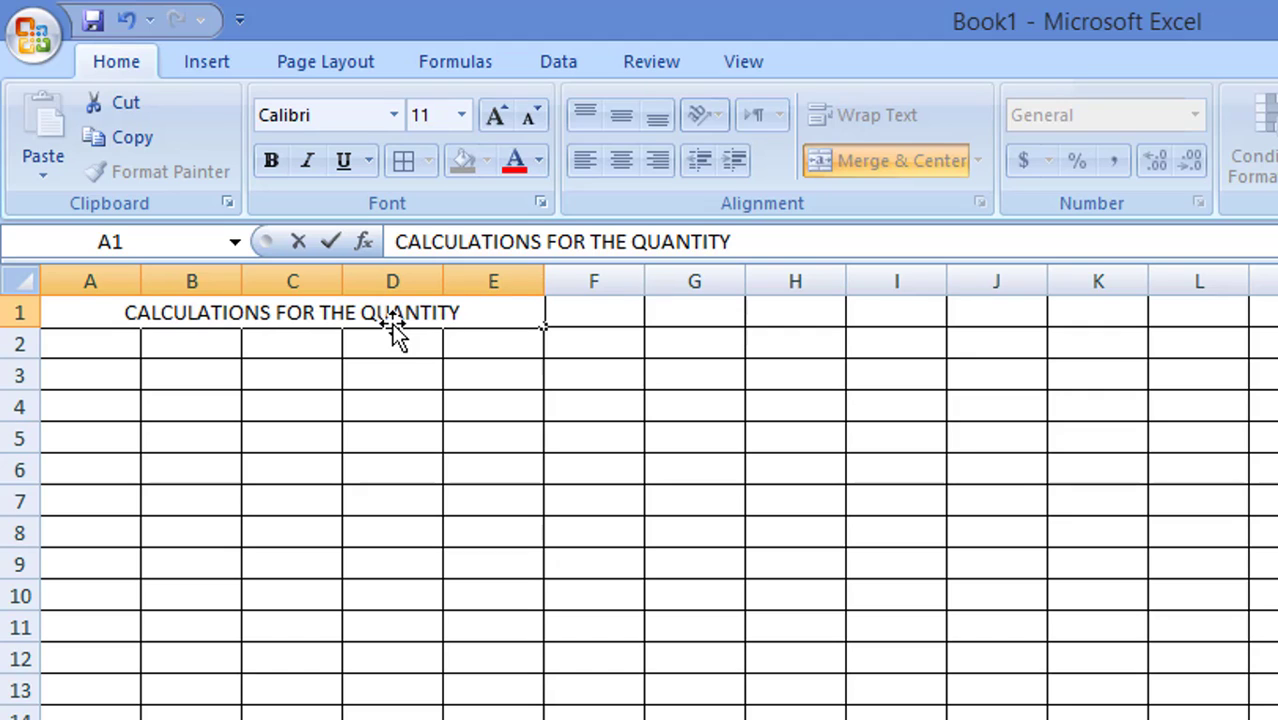
pyautogui.write('S')
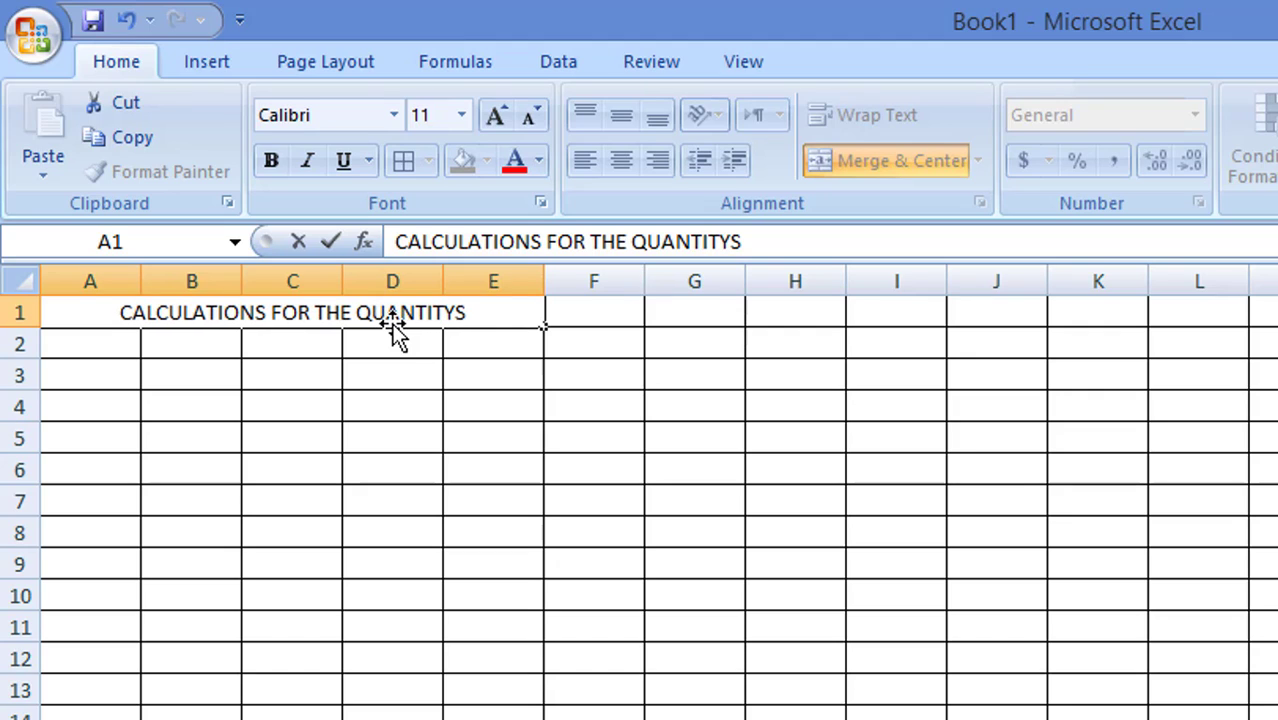
pyautogui.press('BackSpace')
pyautogui.press('BackSpace')
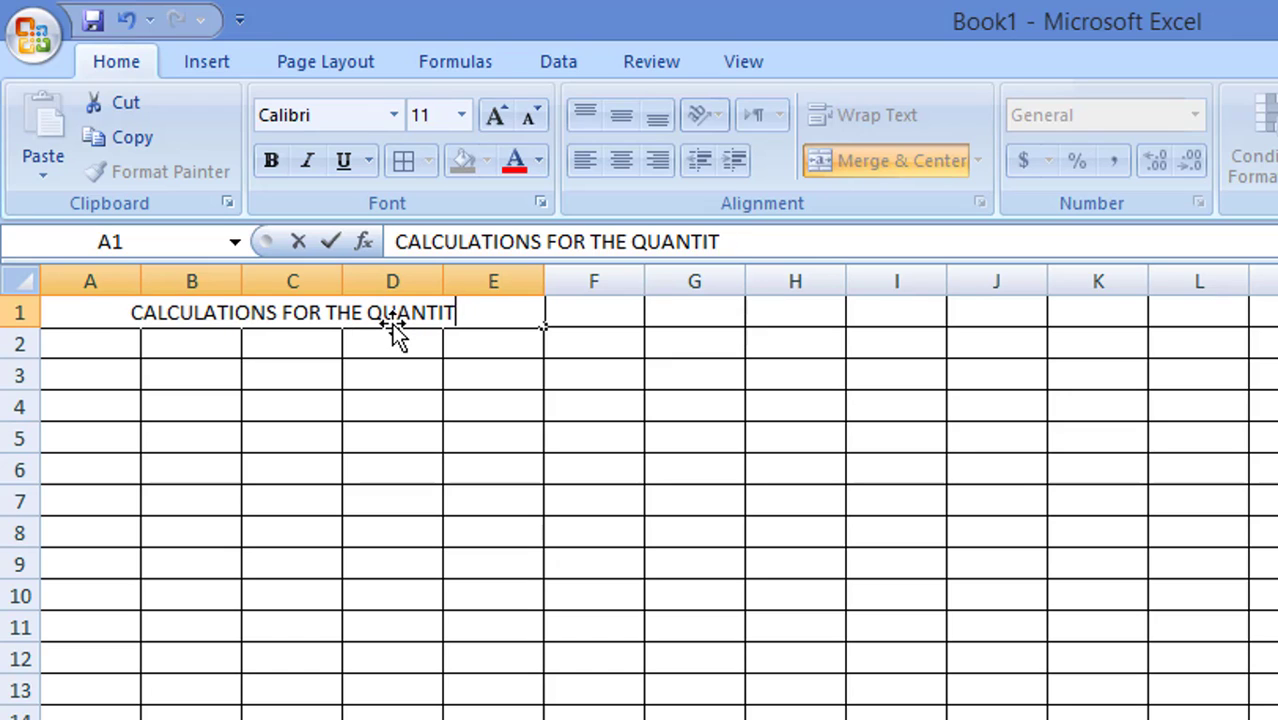
pyautogui.write('IES')
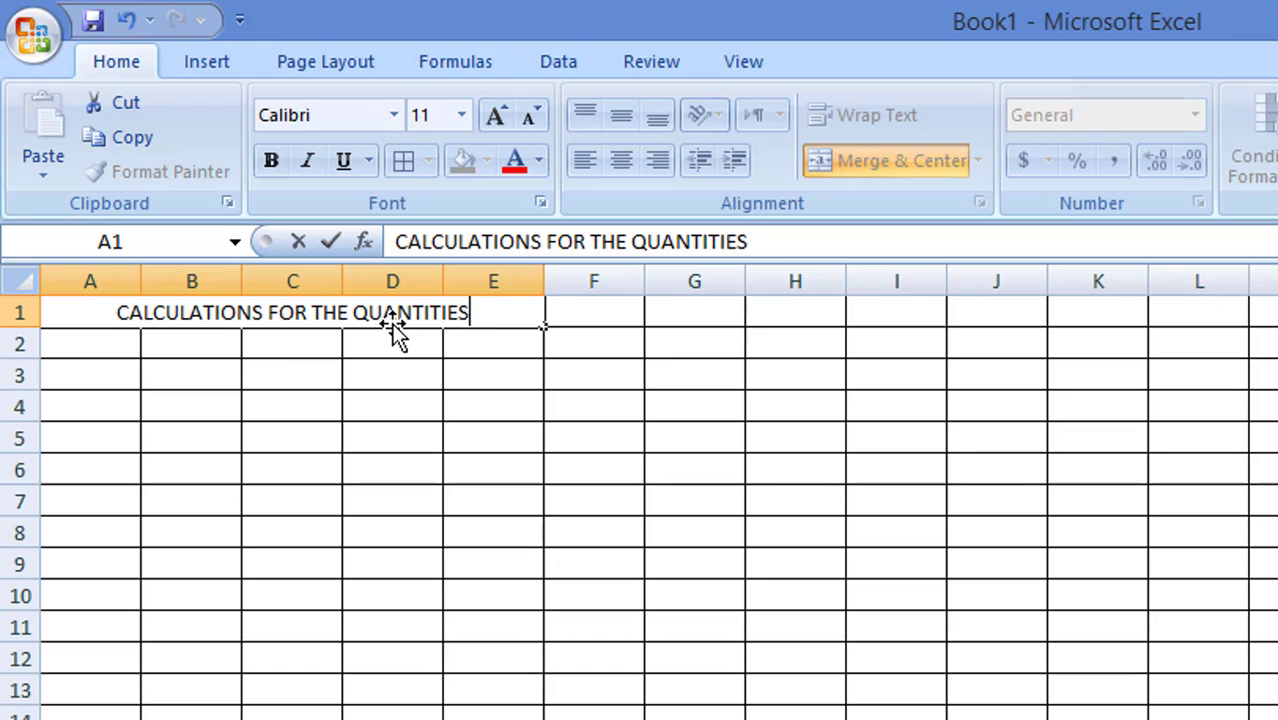
pyautogui.write(' OF ')
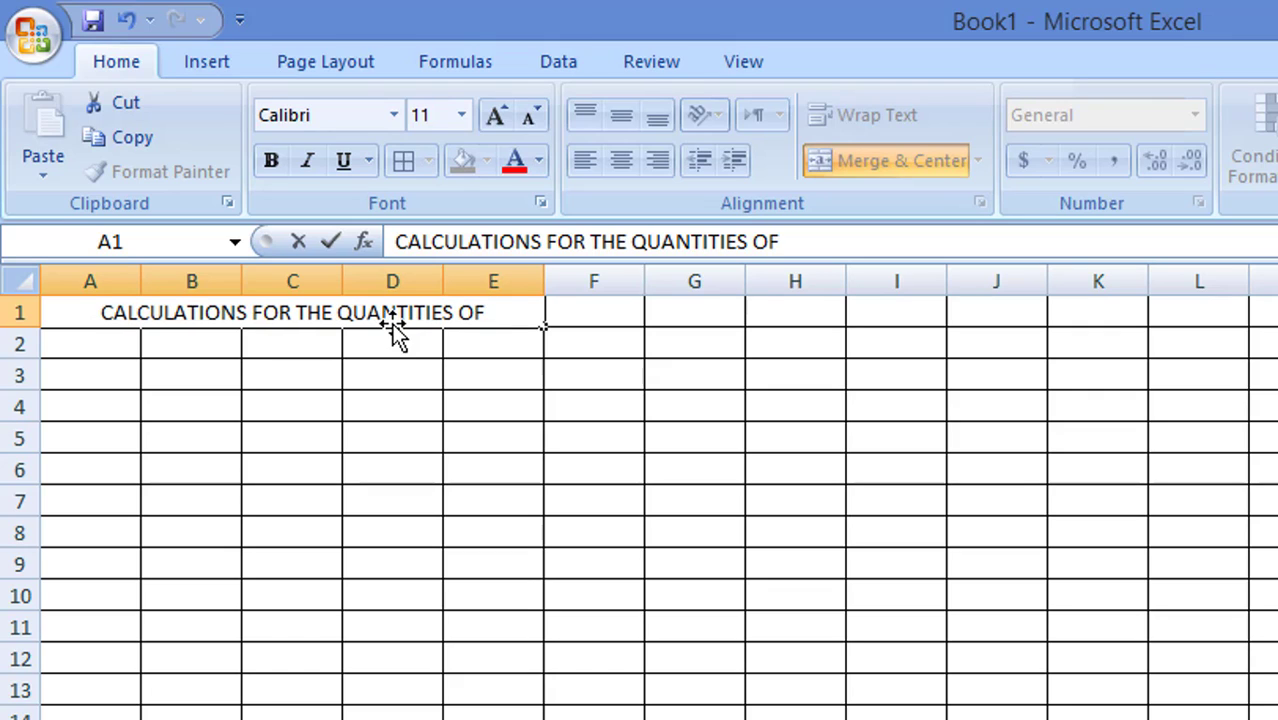
pyautogui.write('FO')
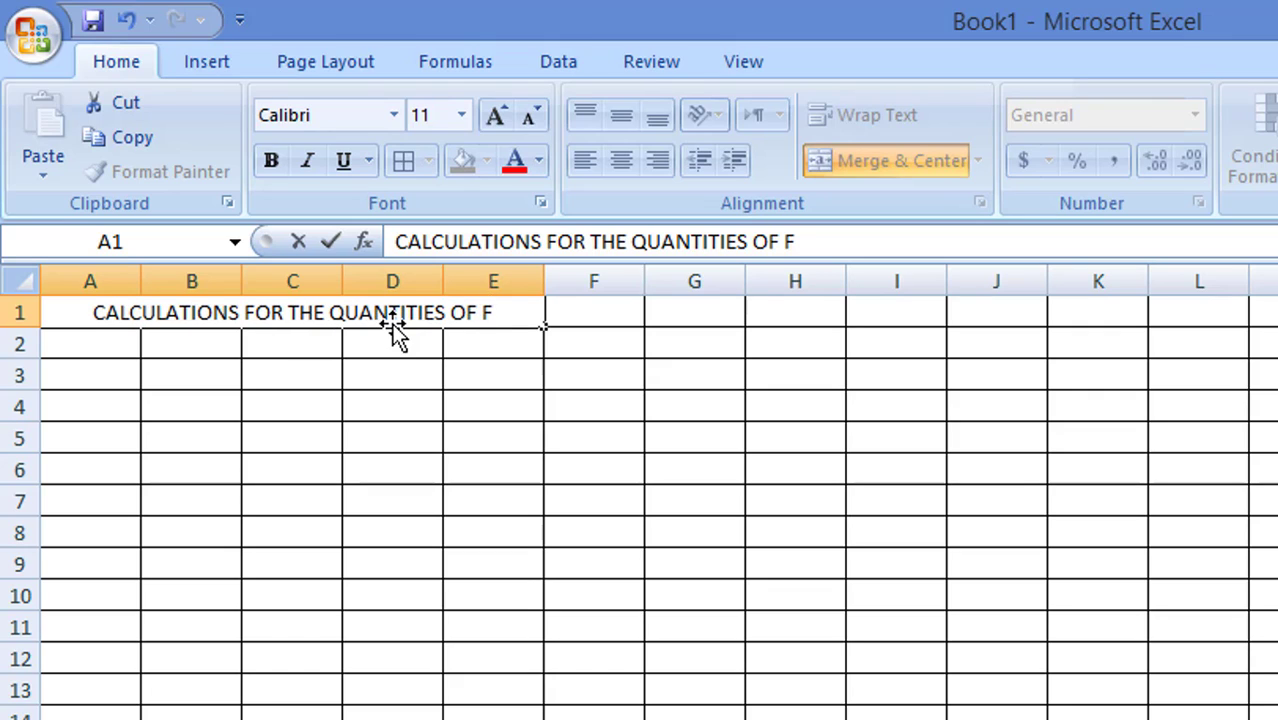
pyautogui.write('OTING')
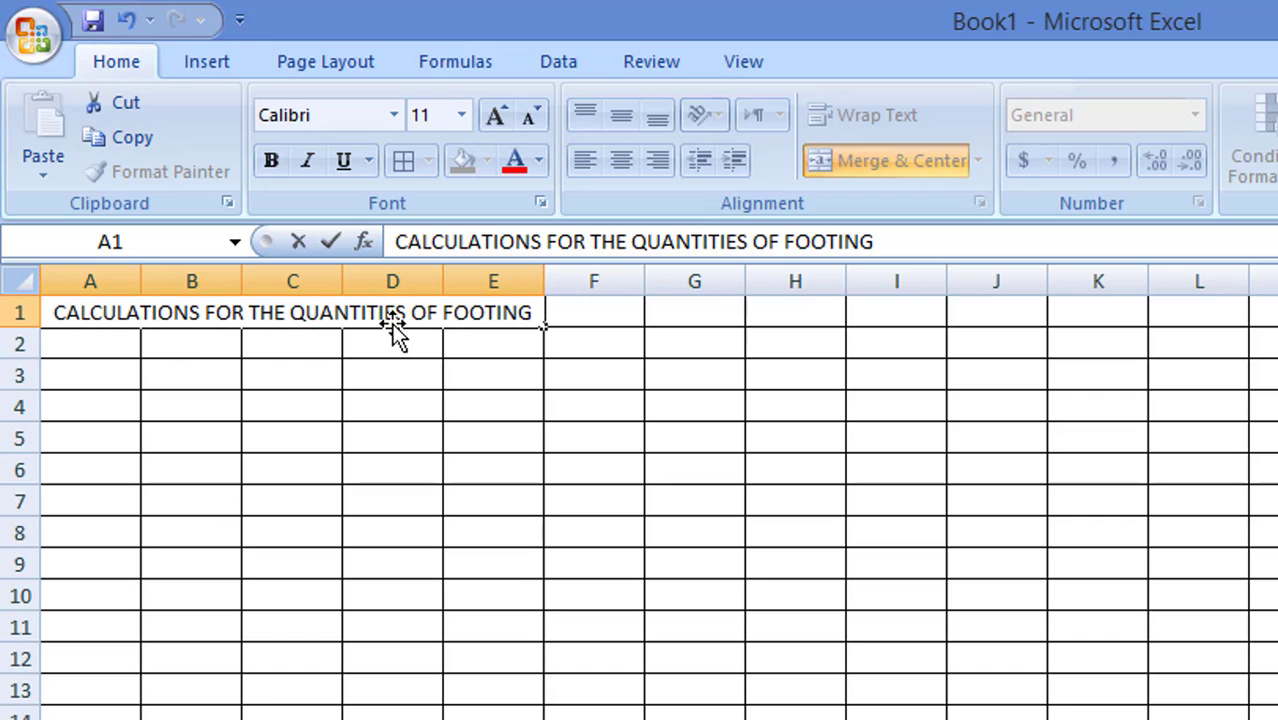
pyautogui.press('Return')
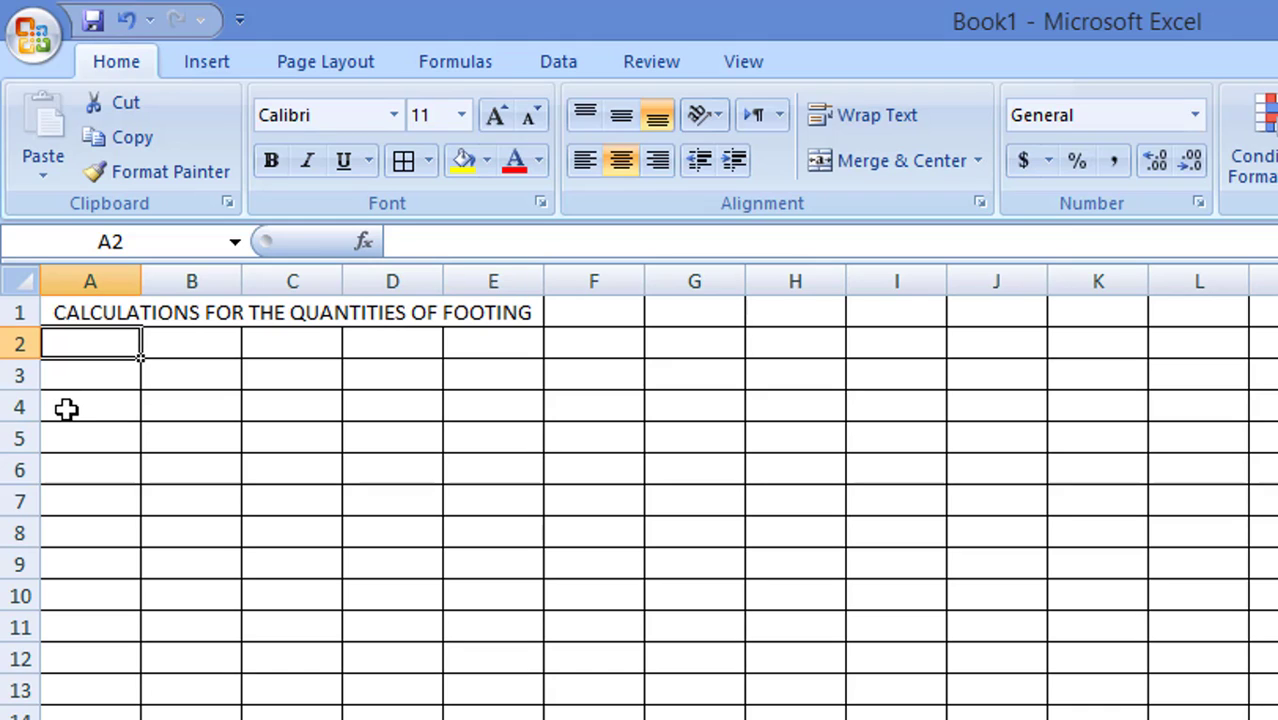
# Enter the column headings "SL NO," in cell A2 and "DESCRIPTION" in cell B2.
pyautogui.click(94, 347)
pyautogui.write('S')
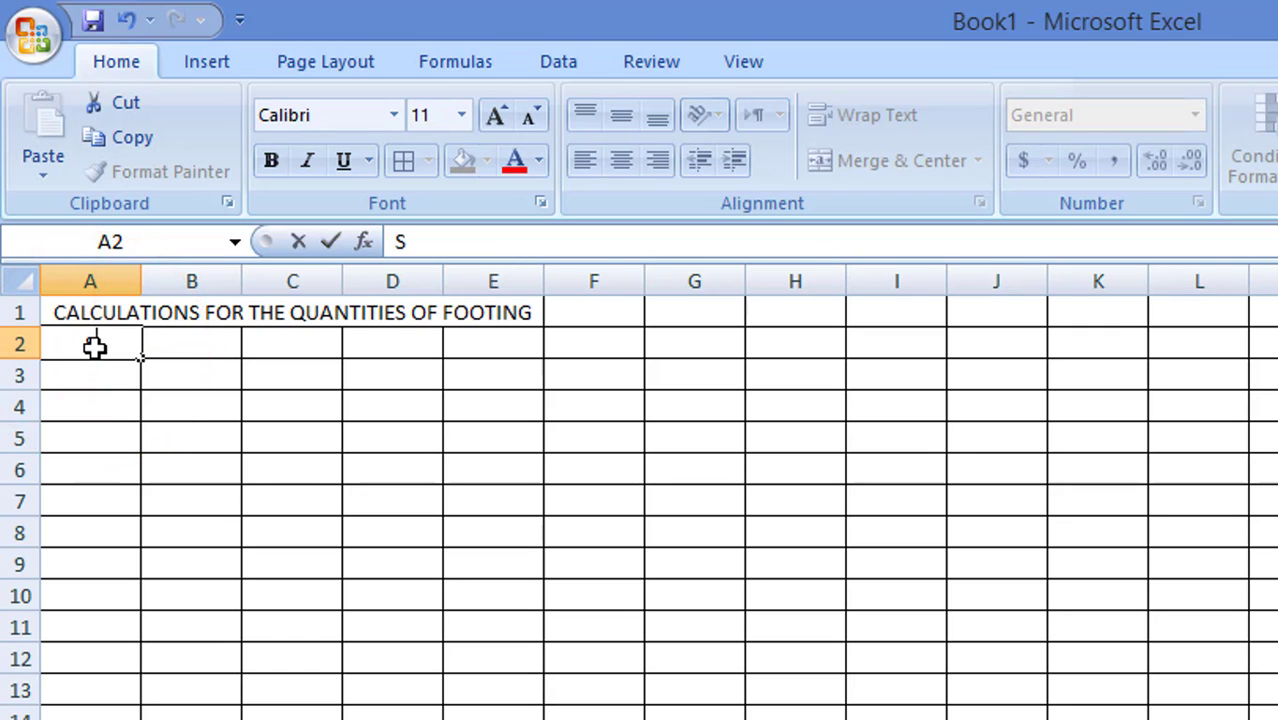
pyautogui.write('L NO')
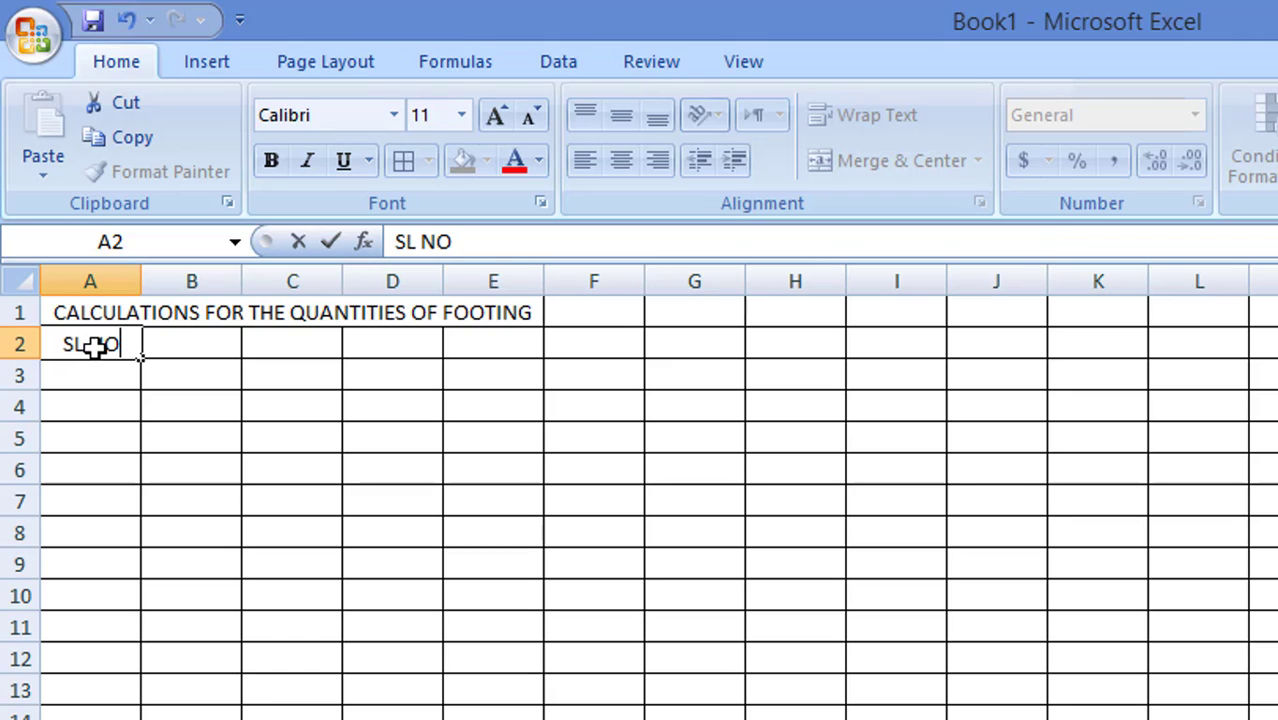
pyautogui.write(',')
pyautogui.press('Tab')
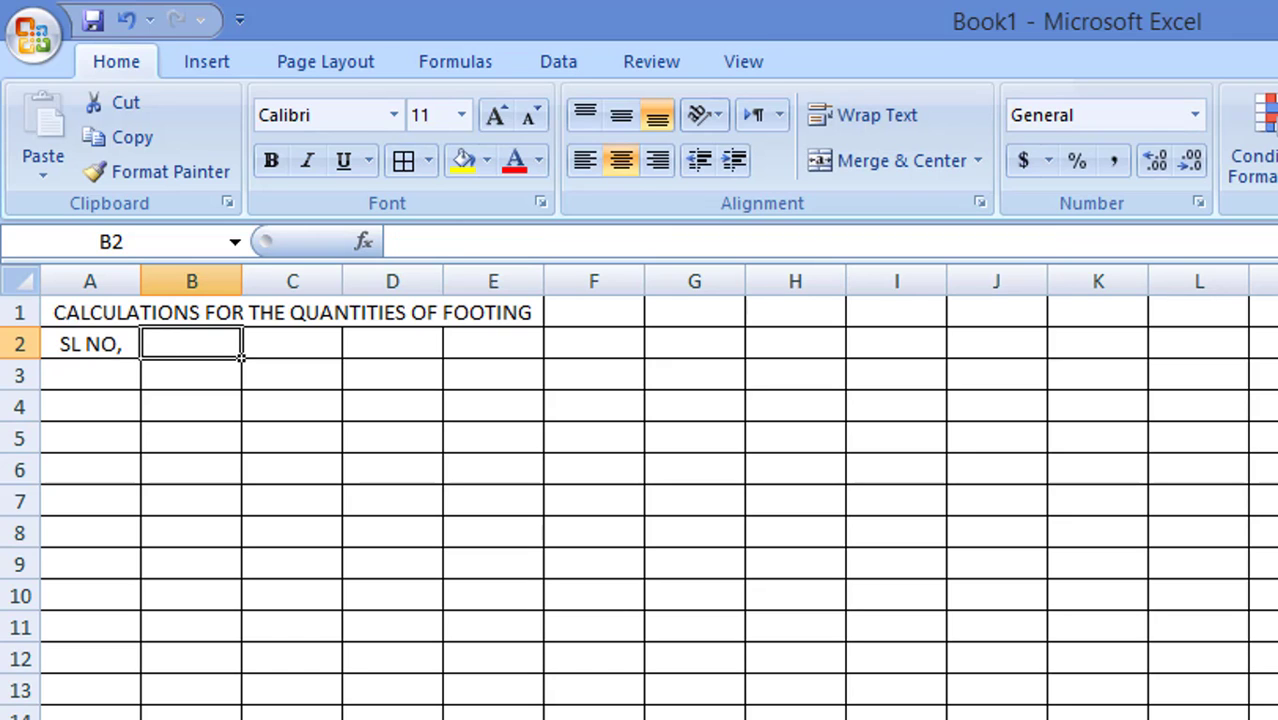
pyautogui.write('D')
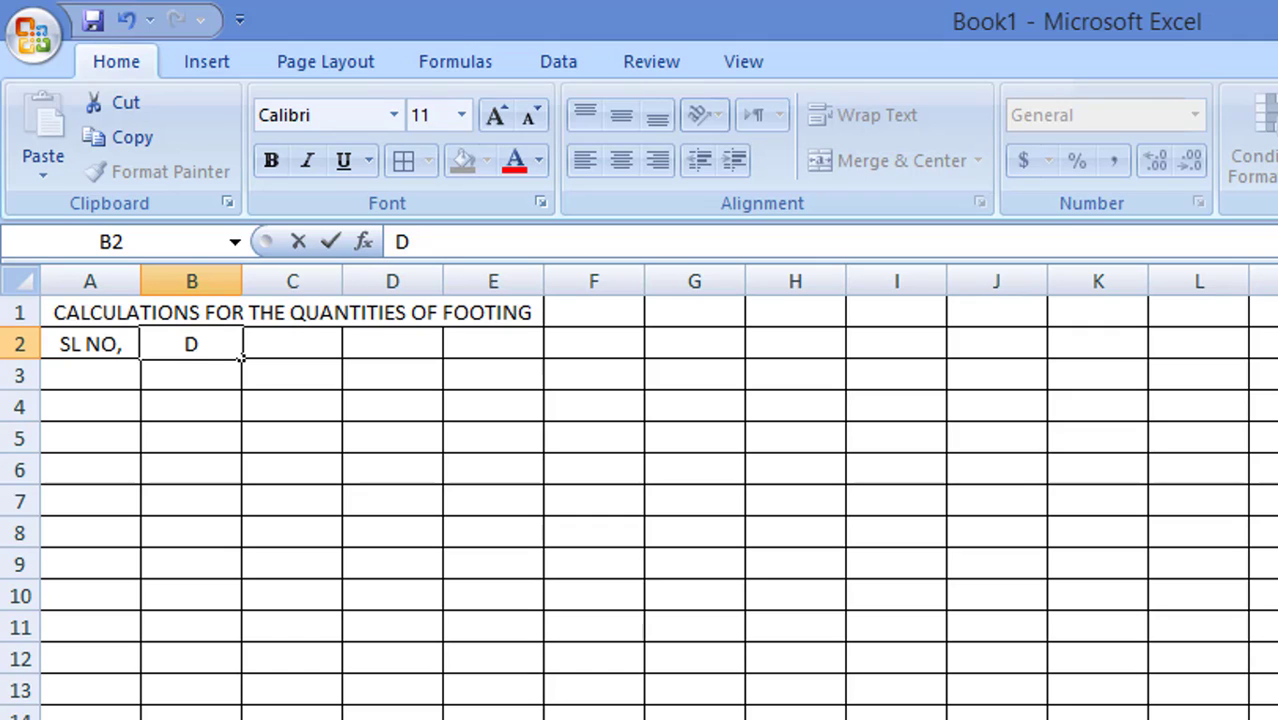
pyautogui.write('ESC')
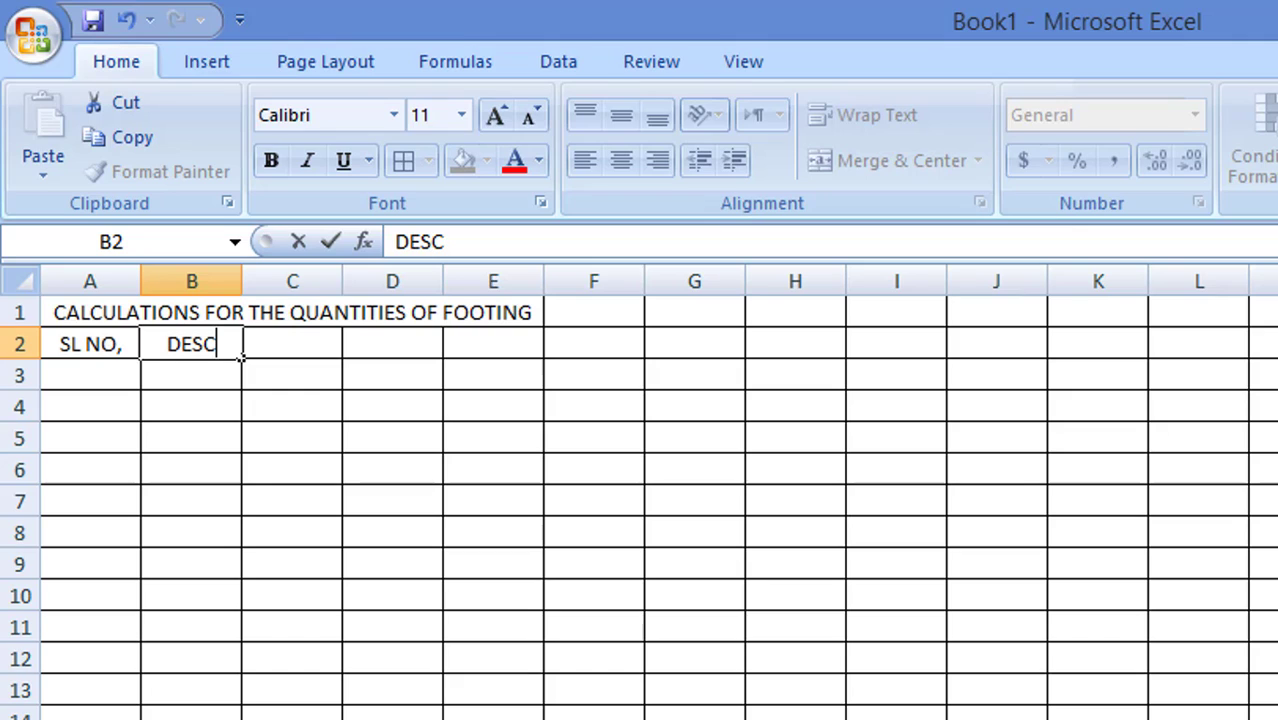
pyautogui.write('RI')
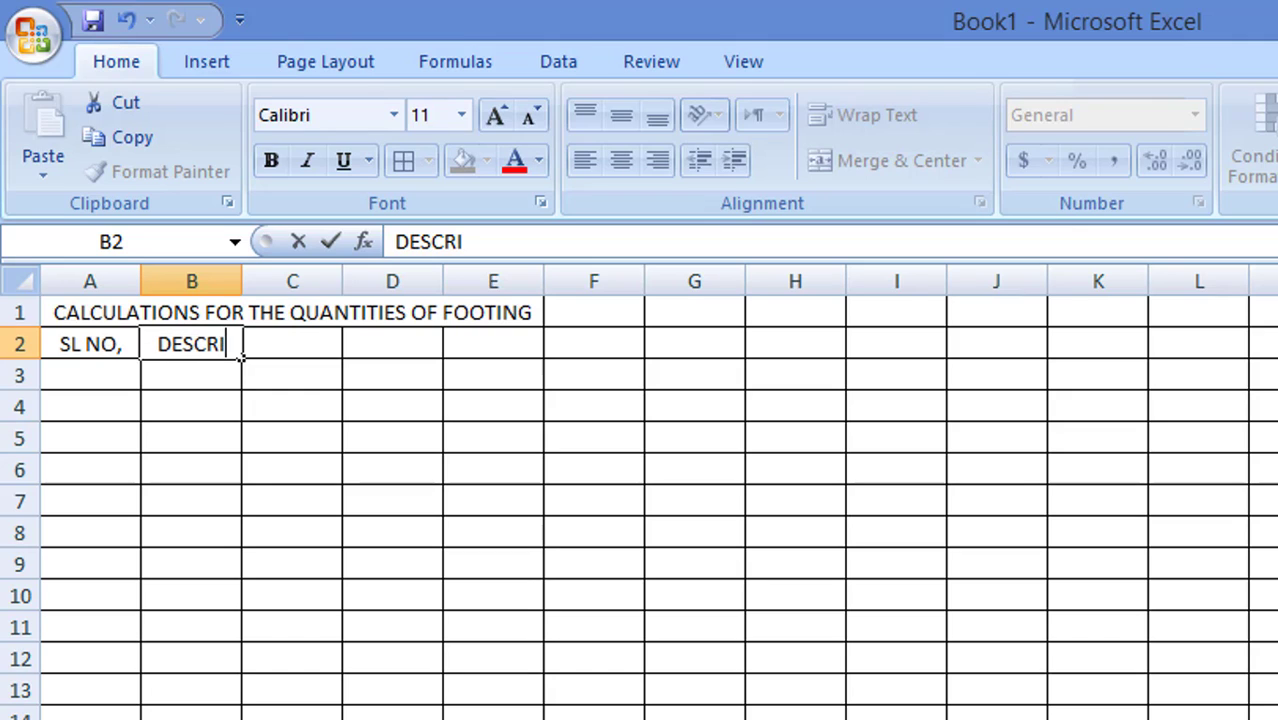
pyautogui.write('PTION')
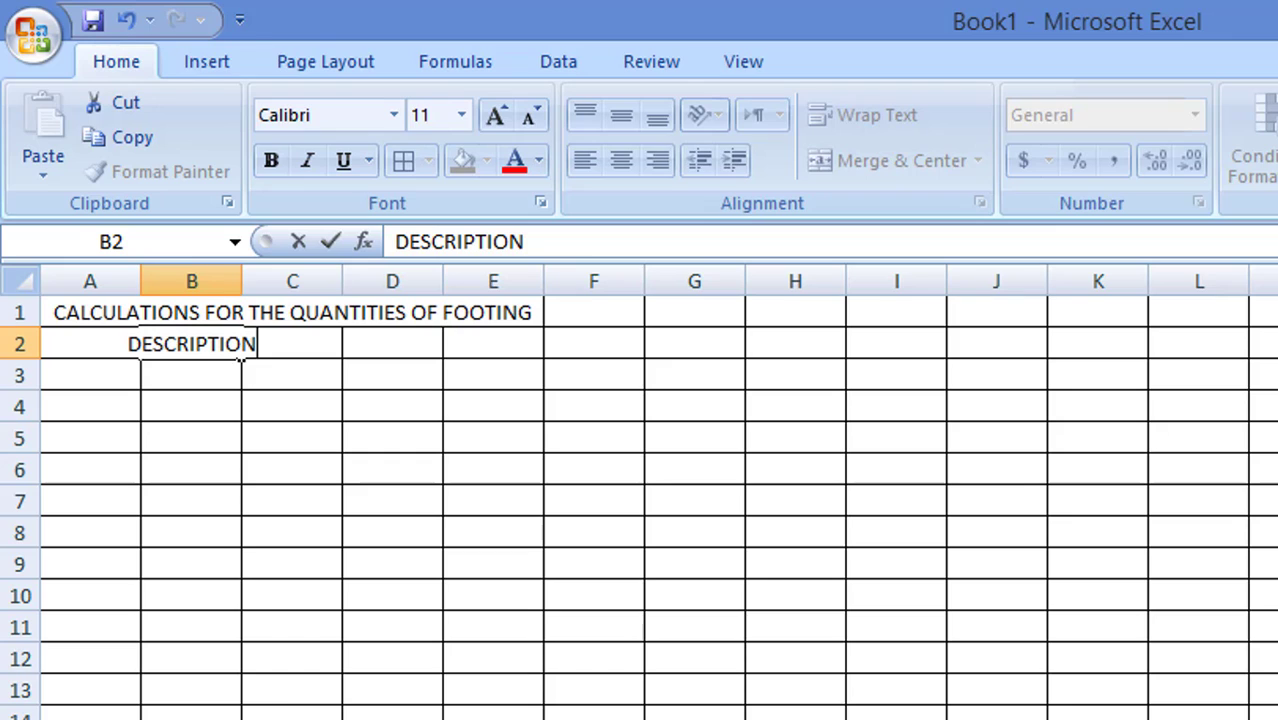
pyautogui.press('Tab')
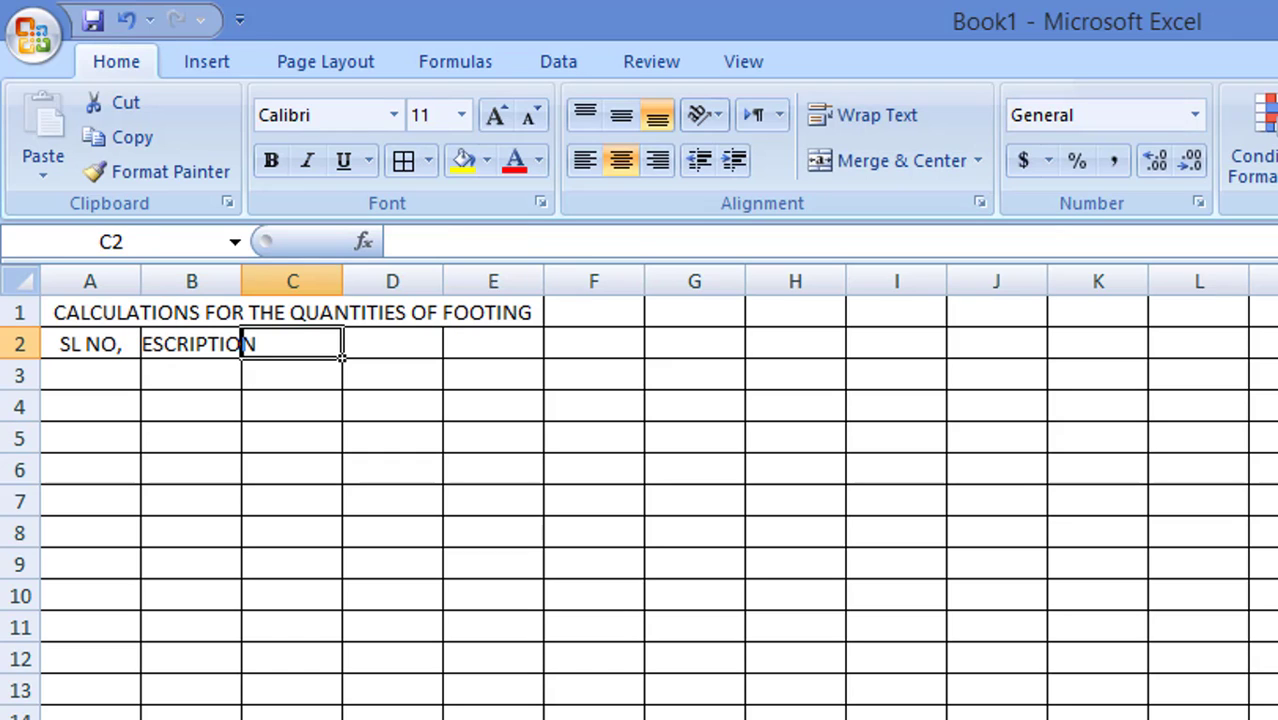
# Enter the column headings "ITEM" in cell C2 and "NO.S" in cell D2.
pyautogui.write('IT')
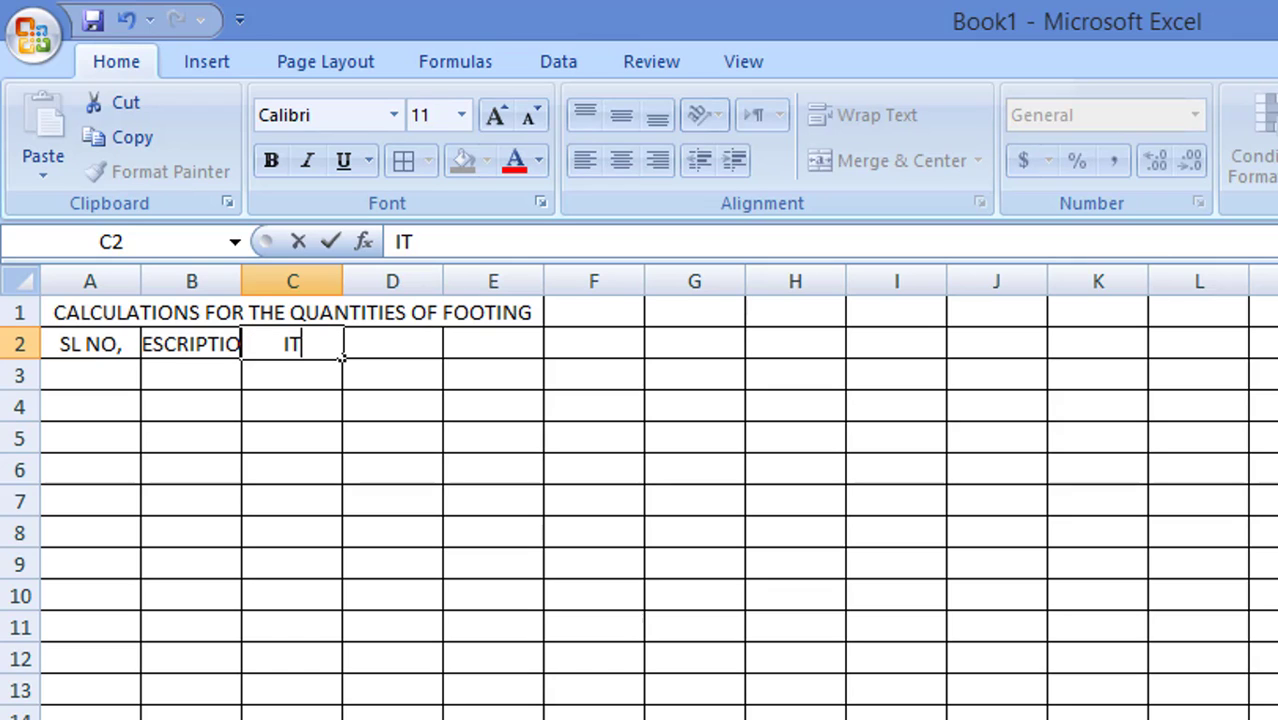
pyautogui.write('EM')
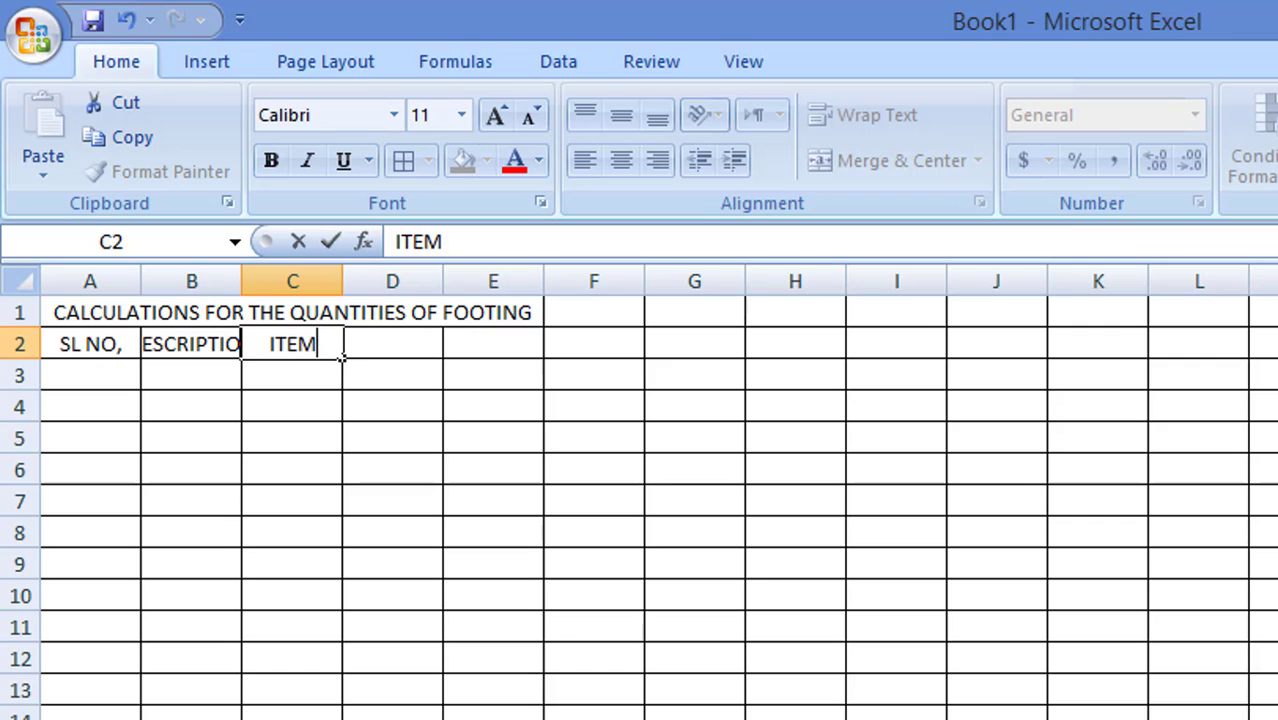
pyautogui.press('Tab')
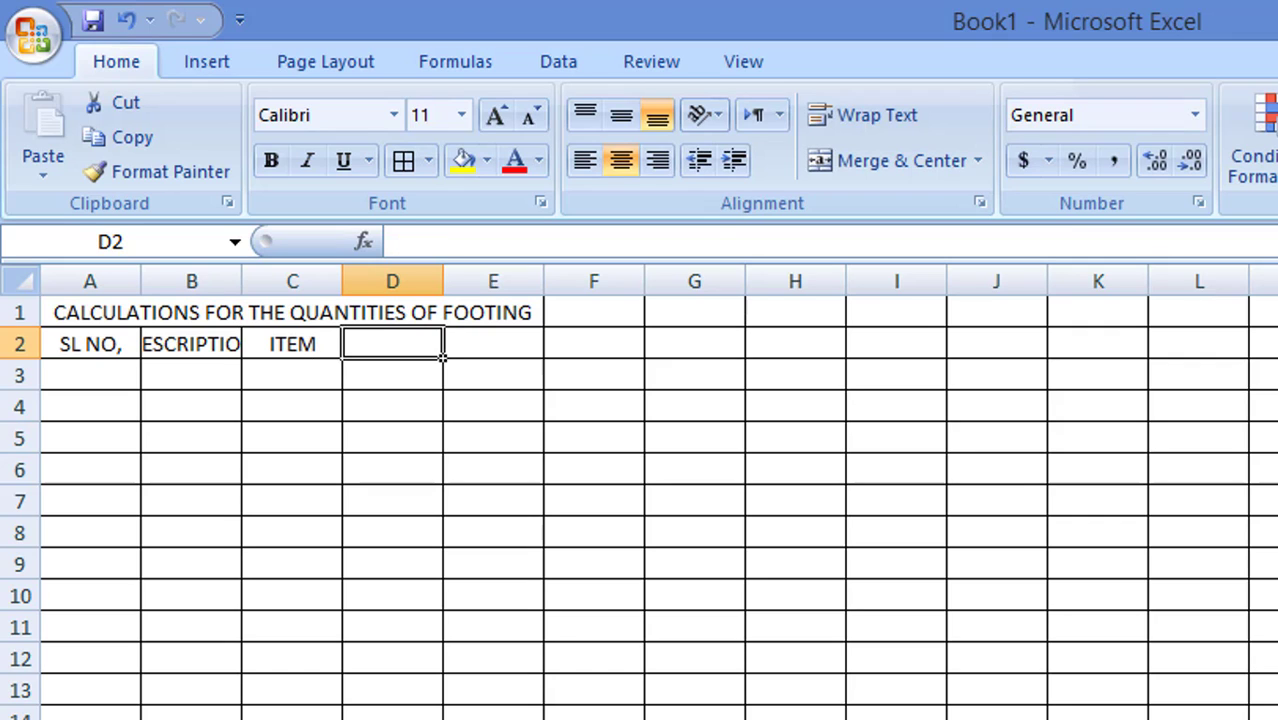
pyautogui.write('NO')
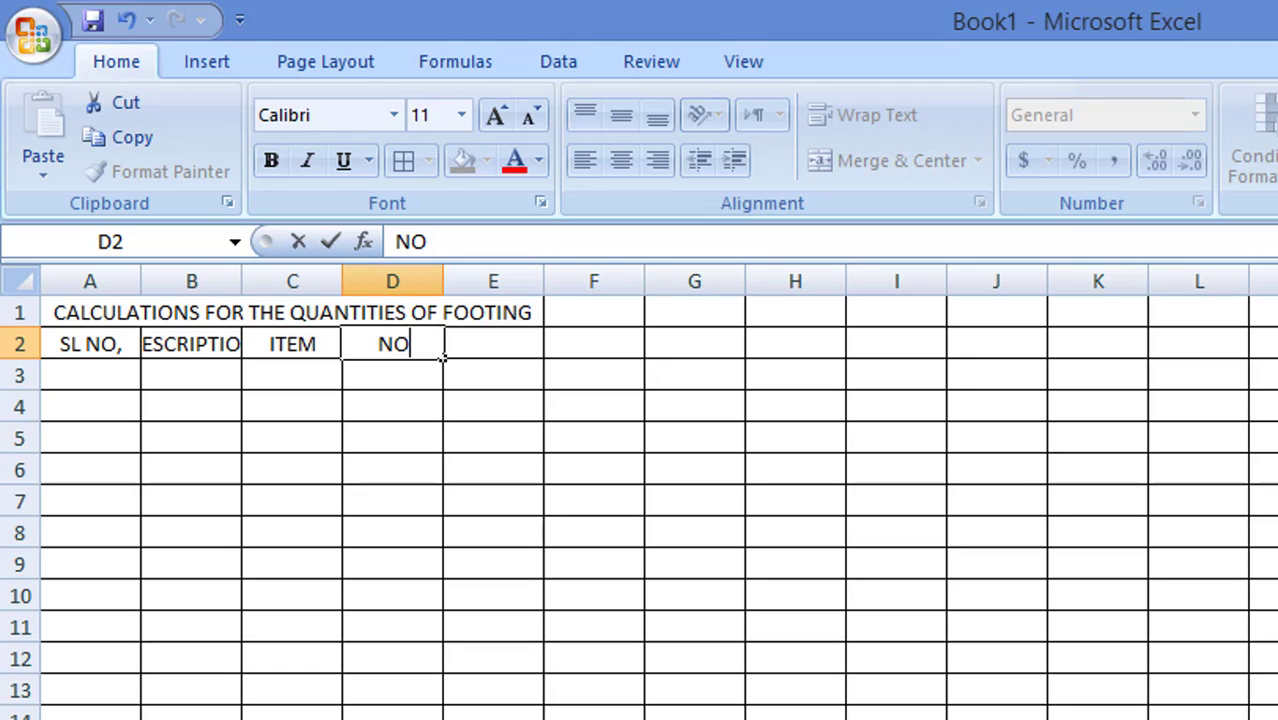
pyautogui.write('.S')
pyautogui.press('Tab')
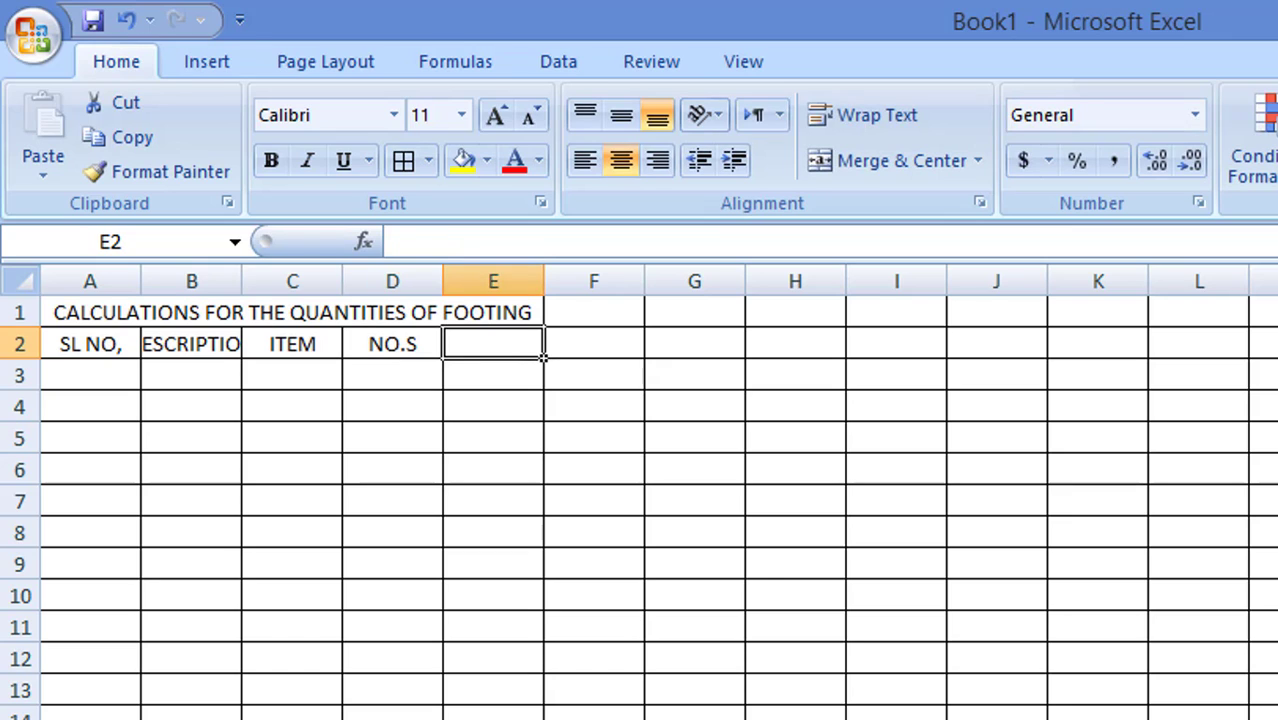
# Enter the dimension headings "LENTH", "WIDTH" and "DEPTH" in cells E2, F2 and G2.
pyautogui.write('LENTH')
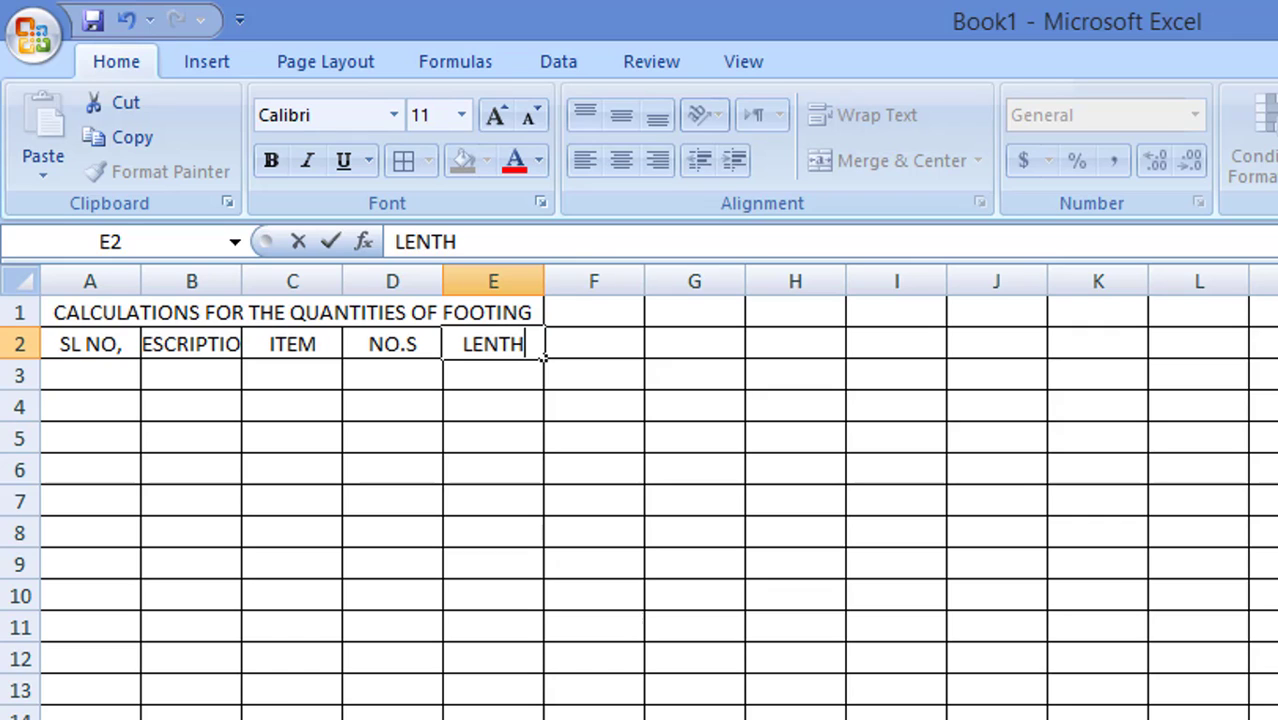
pyautogui.press('Tab')
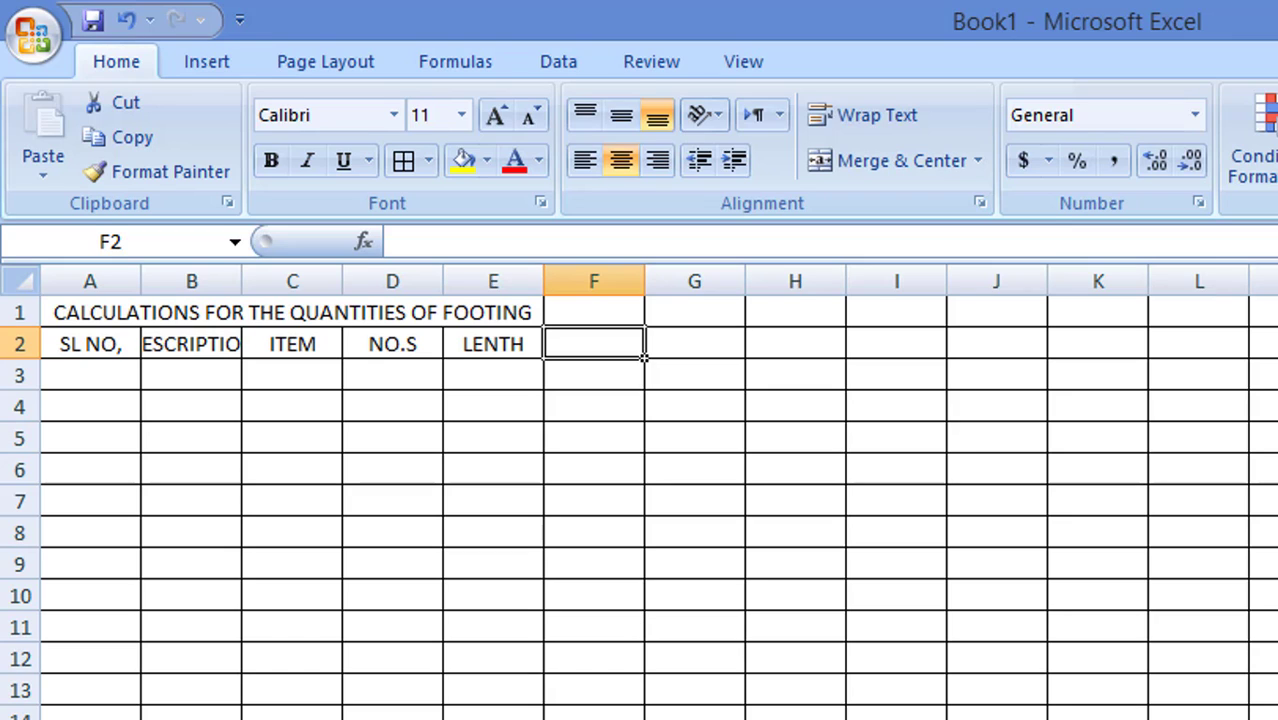
pyautogui.write('WIDTH')
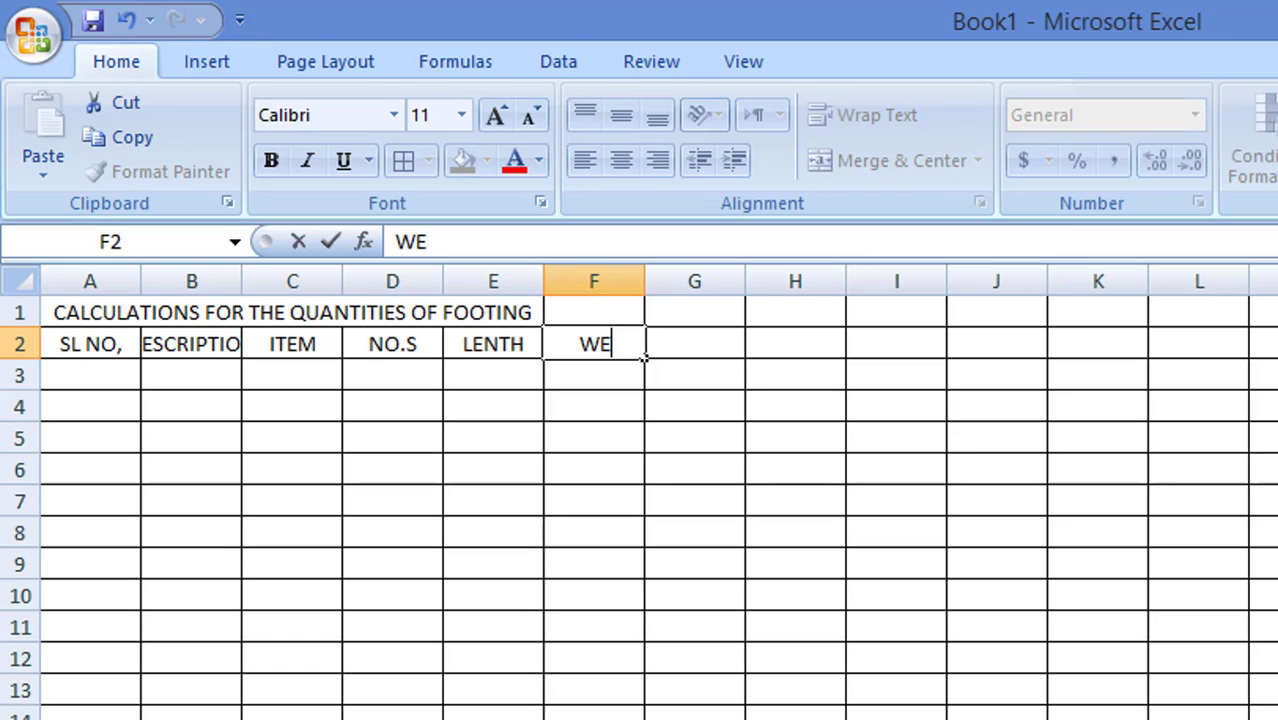
pyautogui.press('Tab')
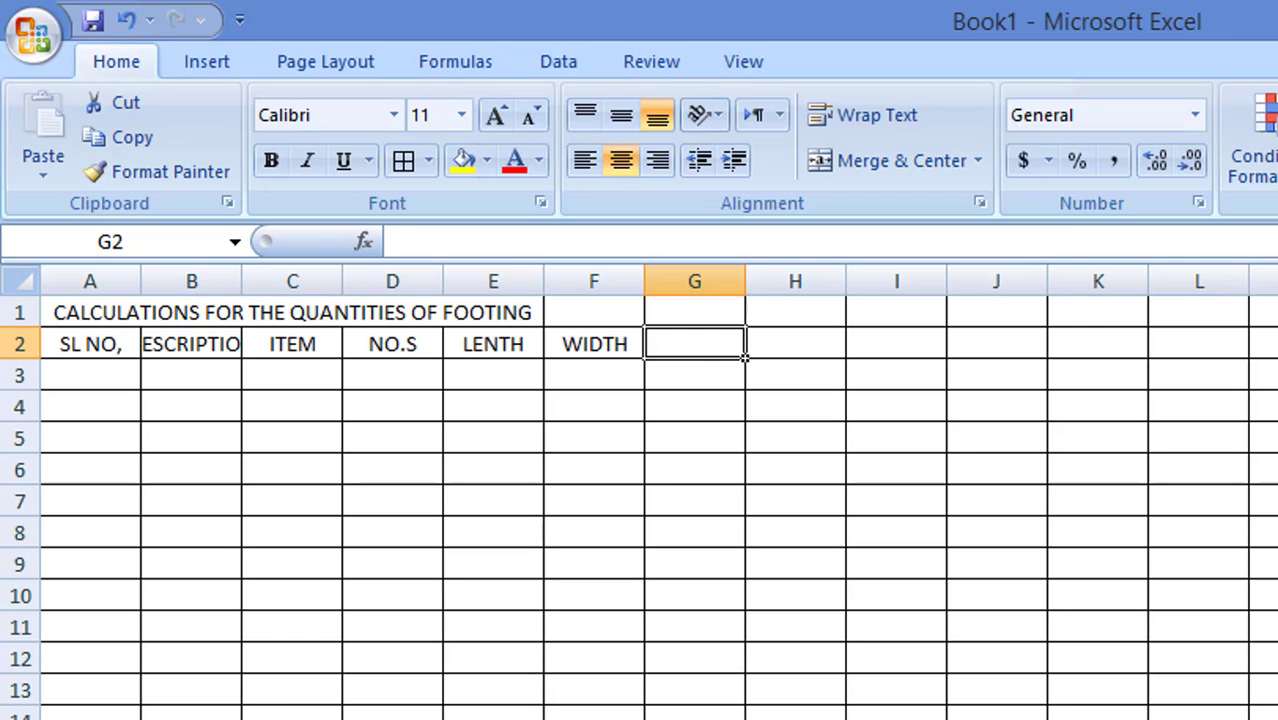
pyautogui.write('DEPT')
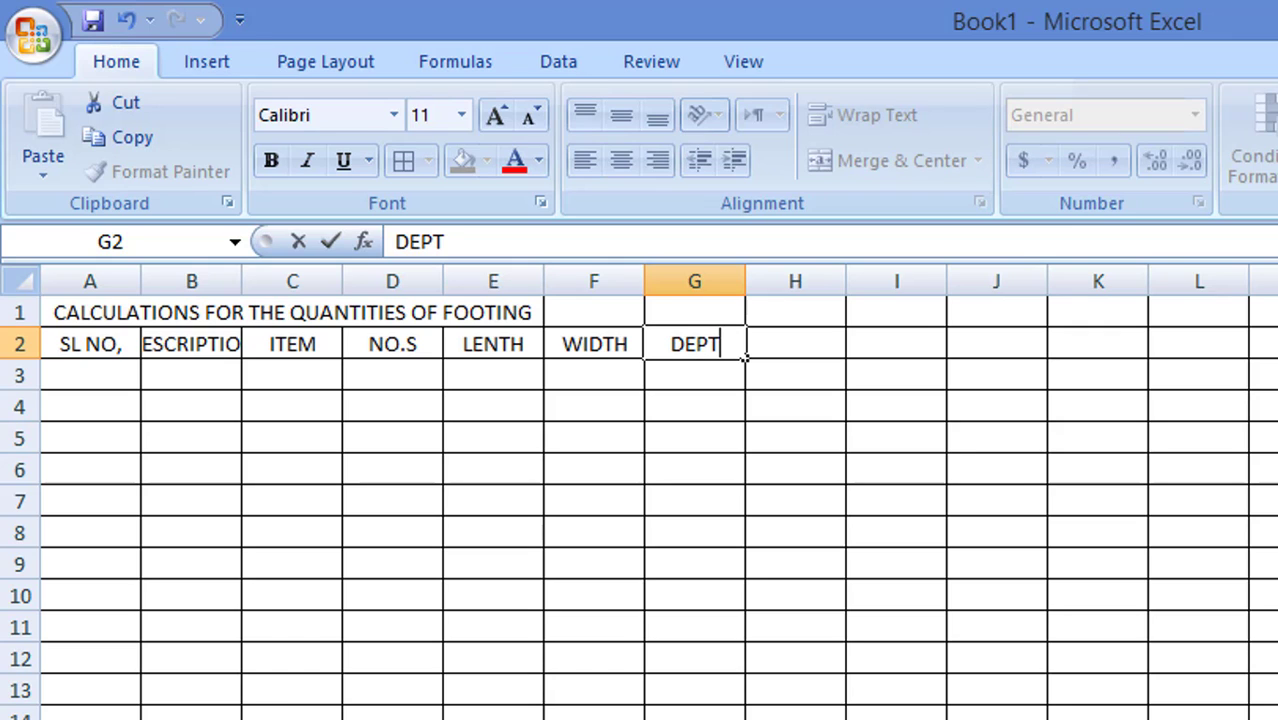
pyautogui.write('H')
pyautogui.press('Tab')
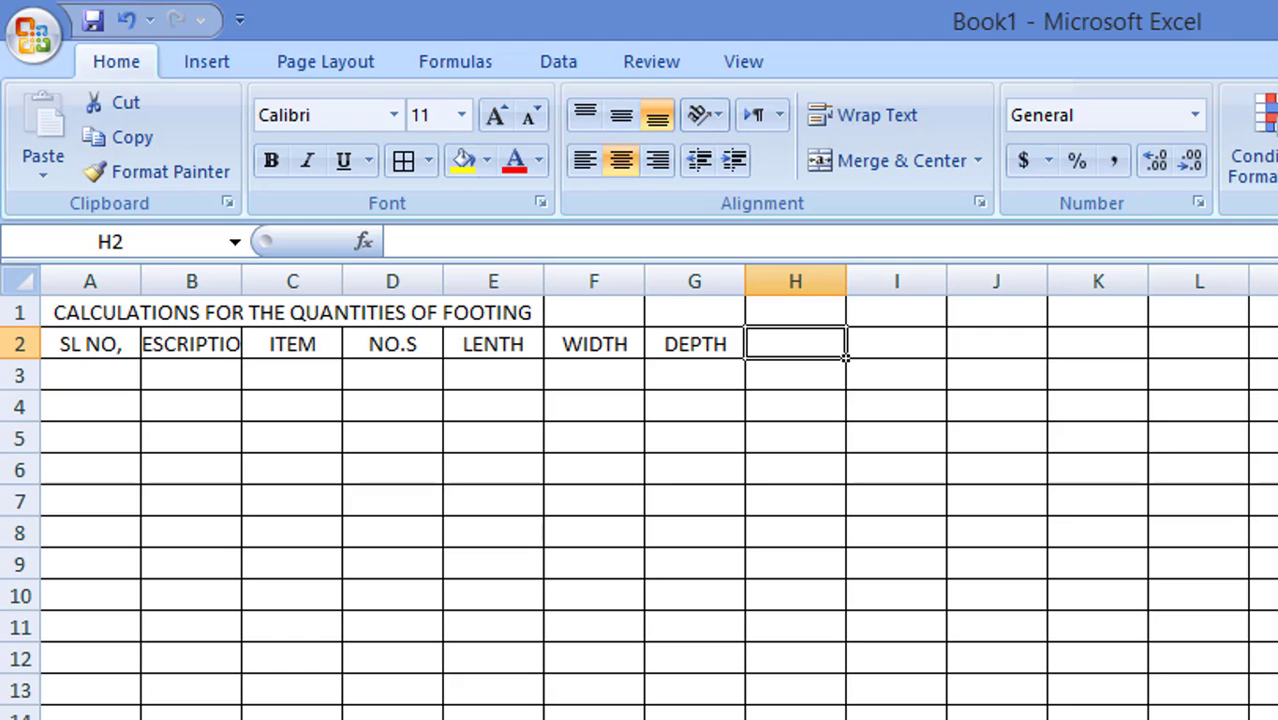
# Enter "AREA" as the heading in cell H2 and extend it to "AREA OF FOOTING".
pyautogui.write('AREA')
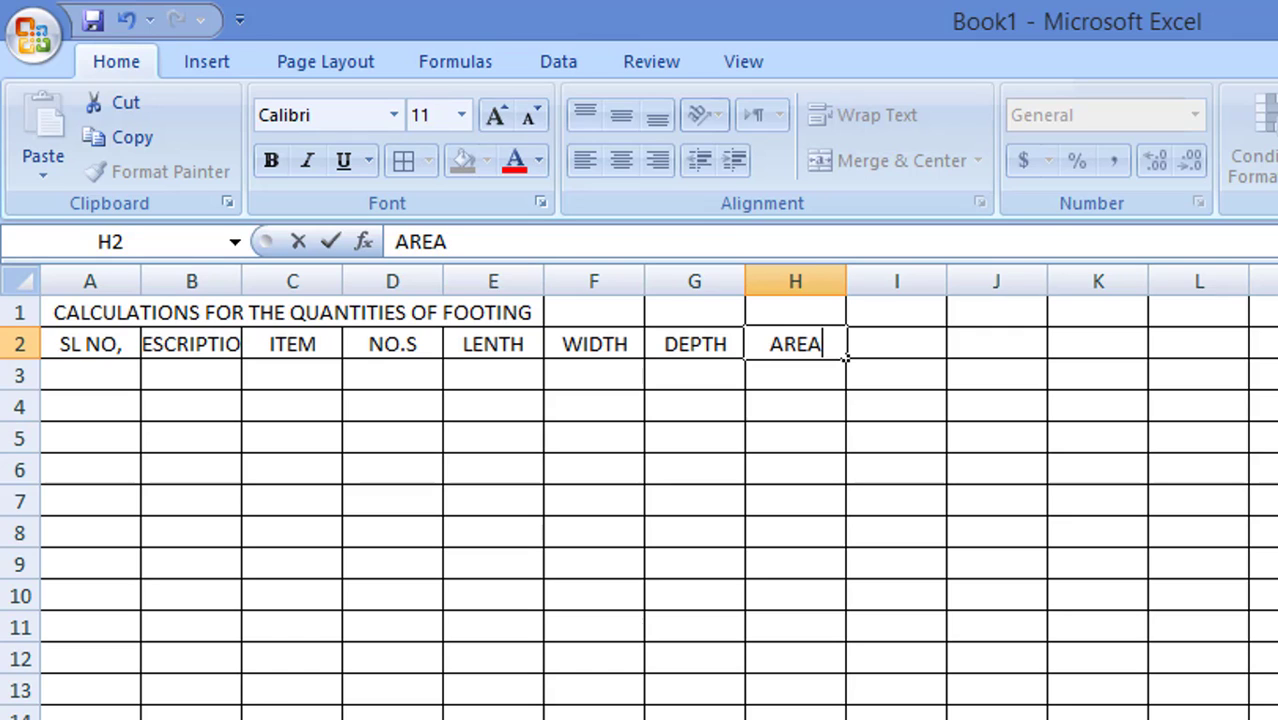
pyautogui.press('Tab')
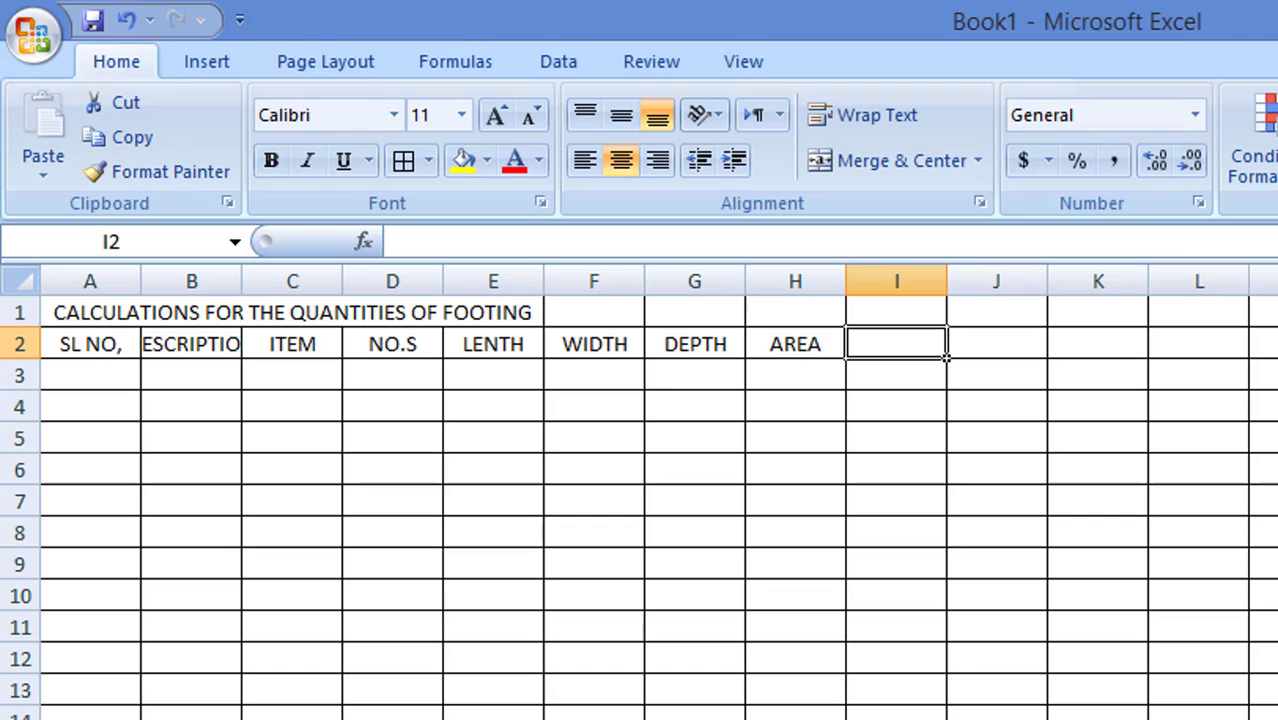
pyautogui.click(795, 344)
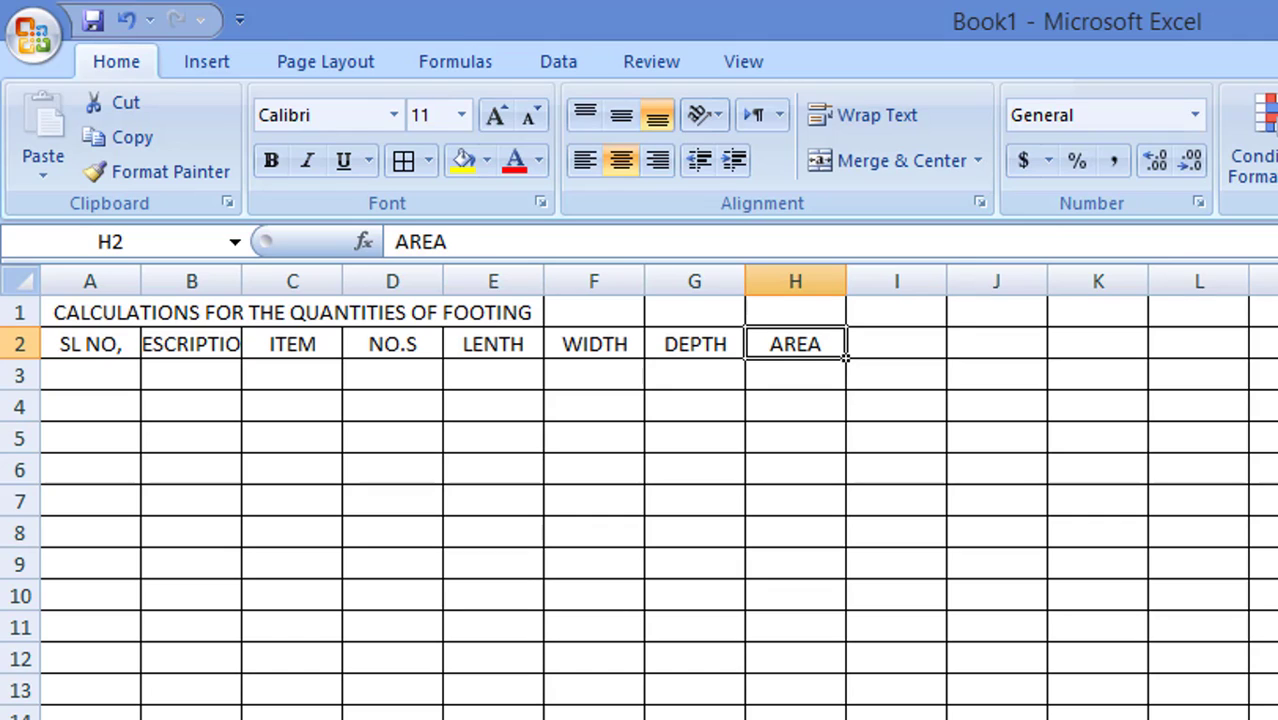
pyautogui.click(806, 344)
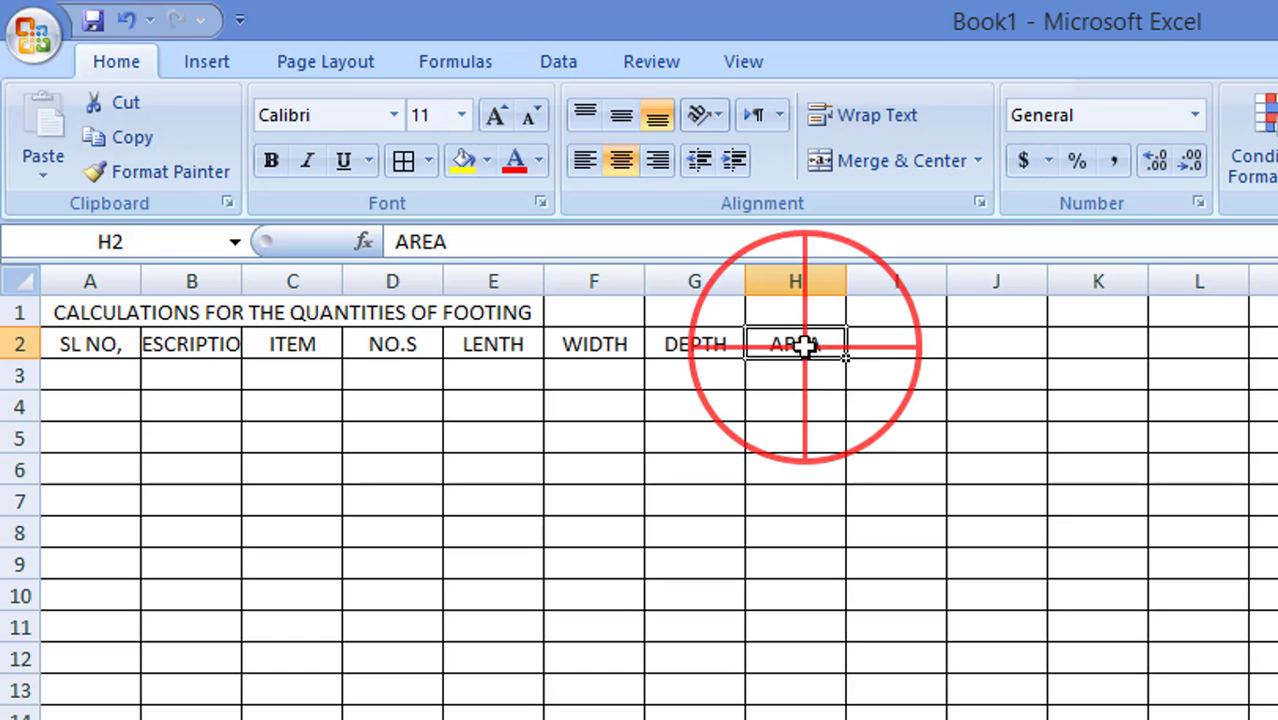
pyautogui.doubleClick(805, 347)
pyautogui.press('Right')
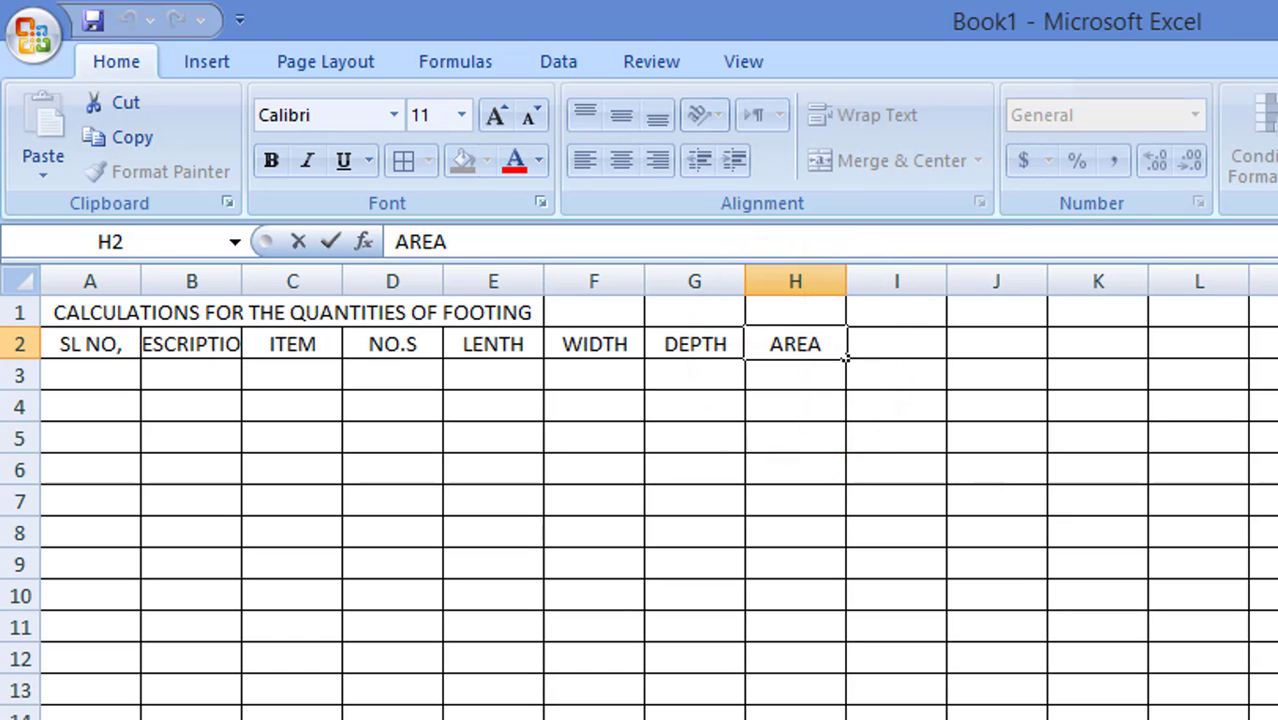
pyautogui.write('OF')
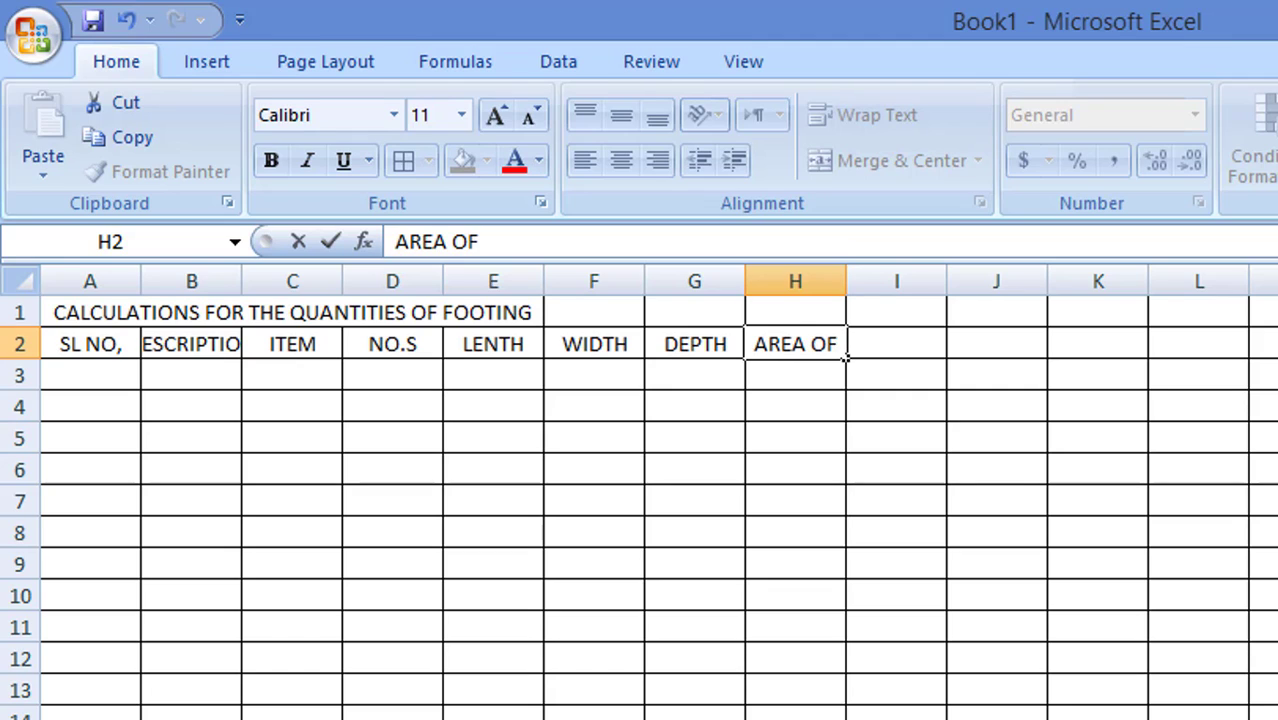
pyautogui.write(' FOOTI')
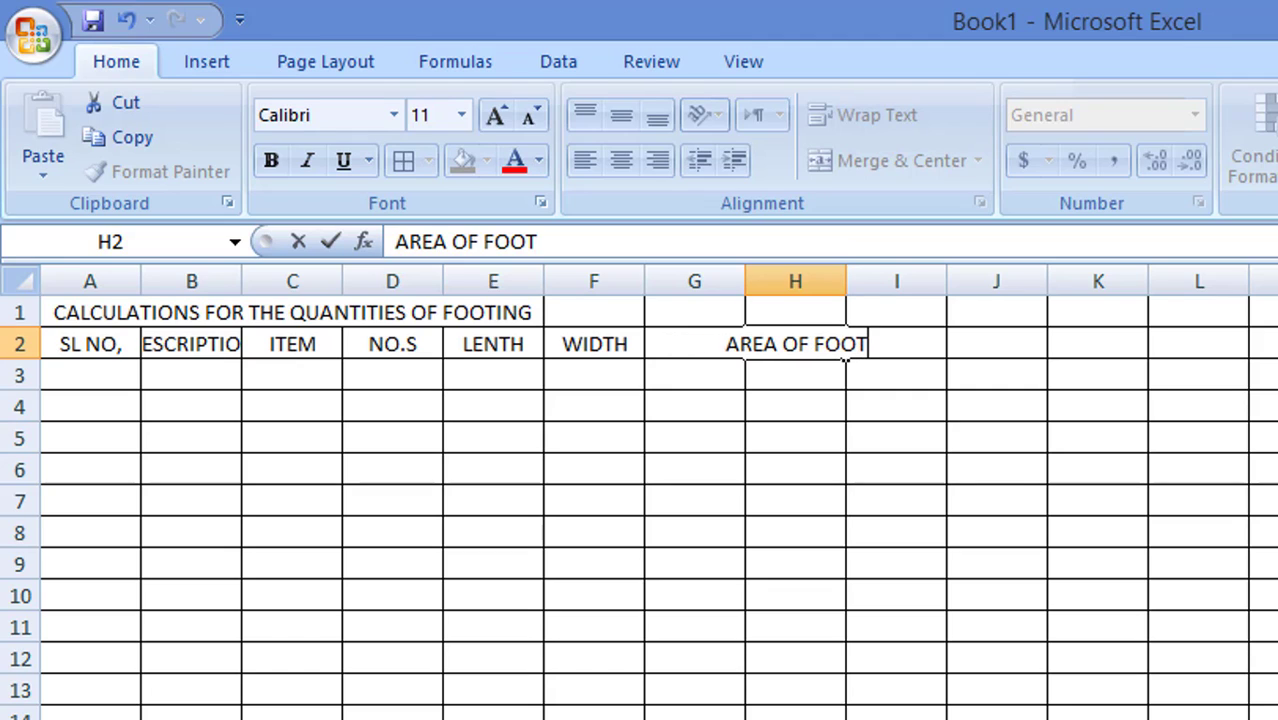
pyautogui.write('NG')
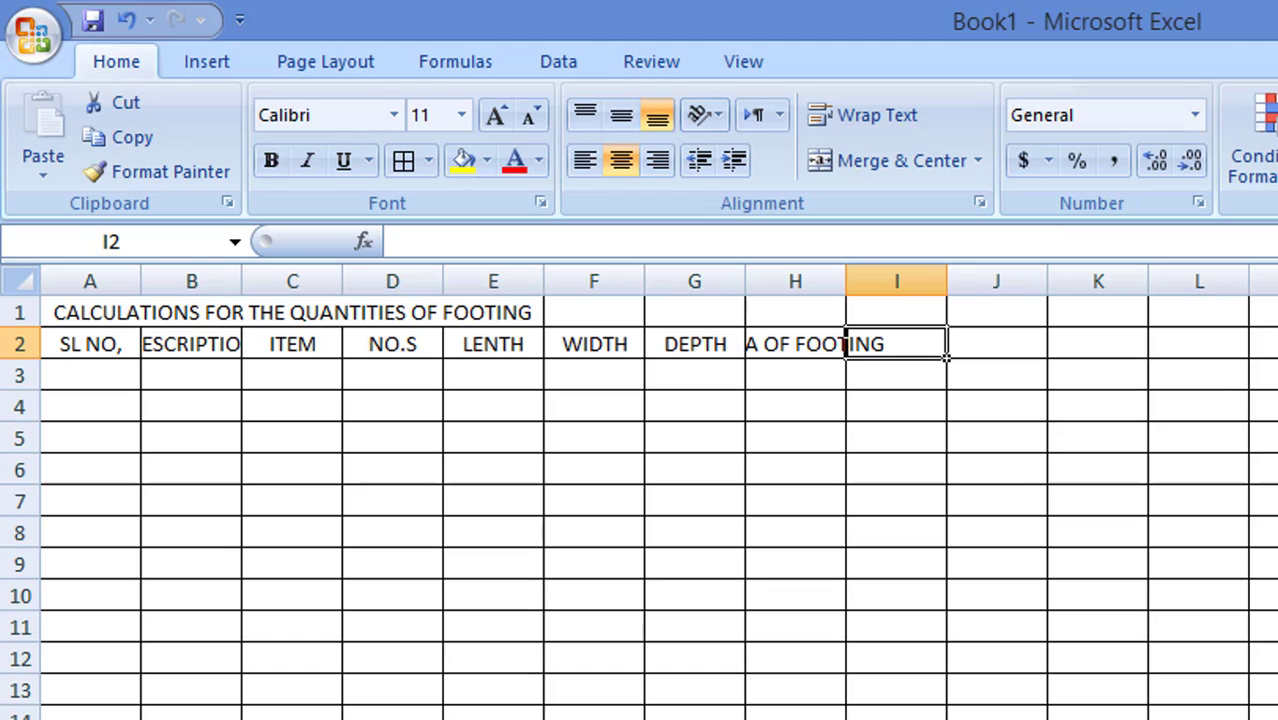
# Enter the column heading "VOLIUM OF CONCRETE" in cell I2.
pyautogui.write('VO')
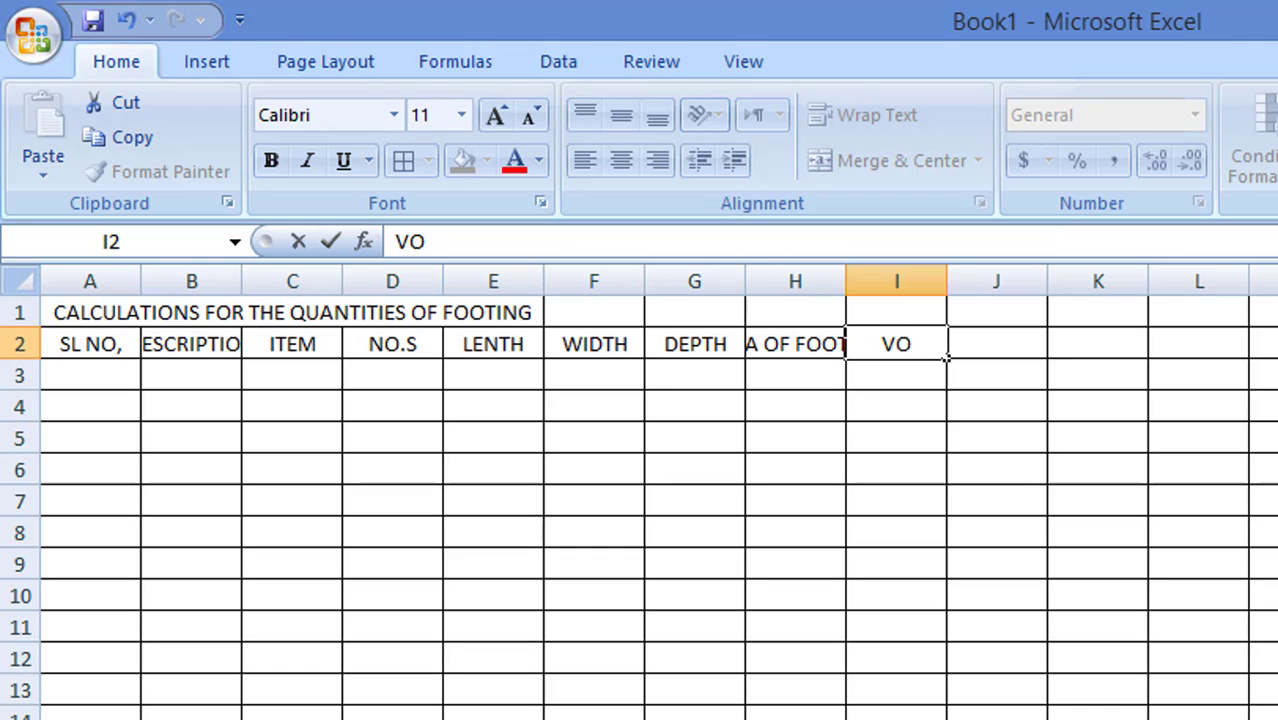
pyautogui.write('LIUM')
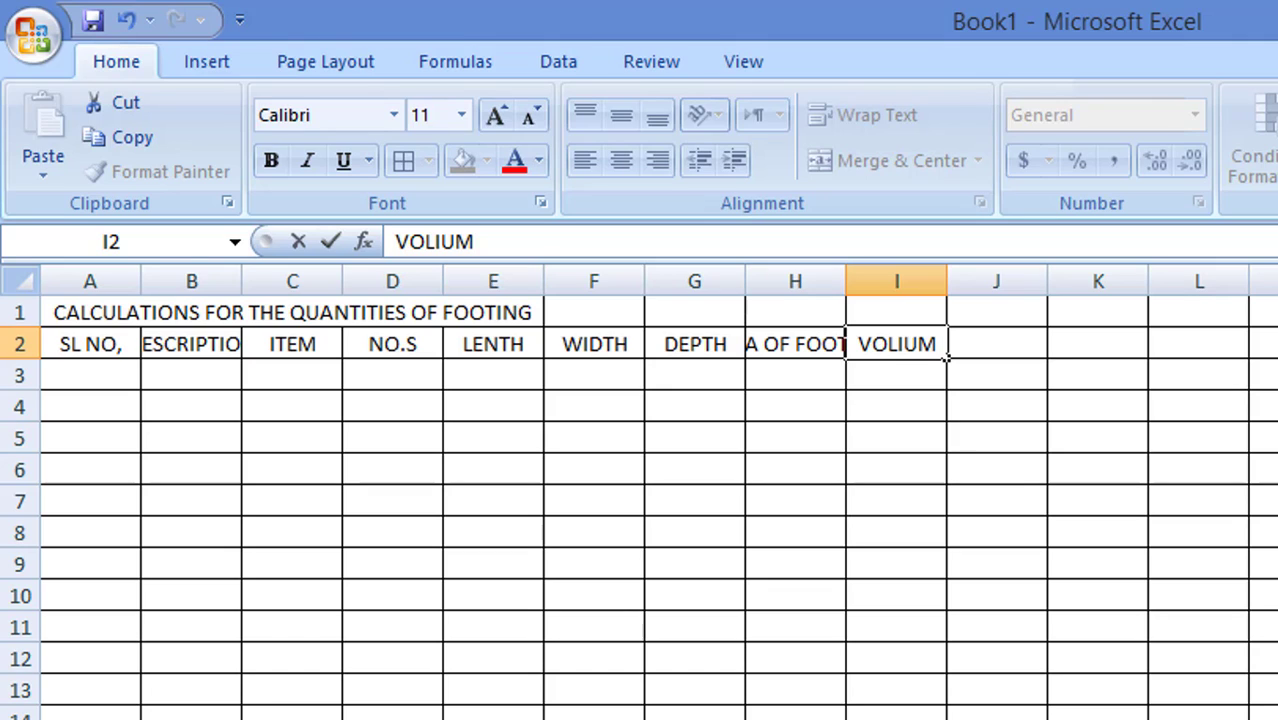
pyautogui.write(' OF C')
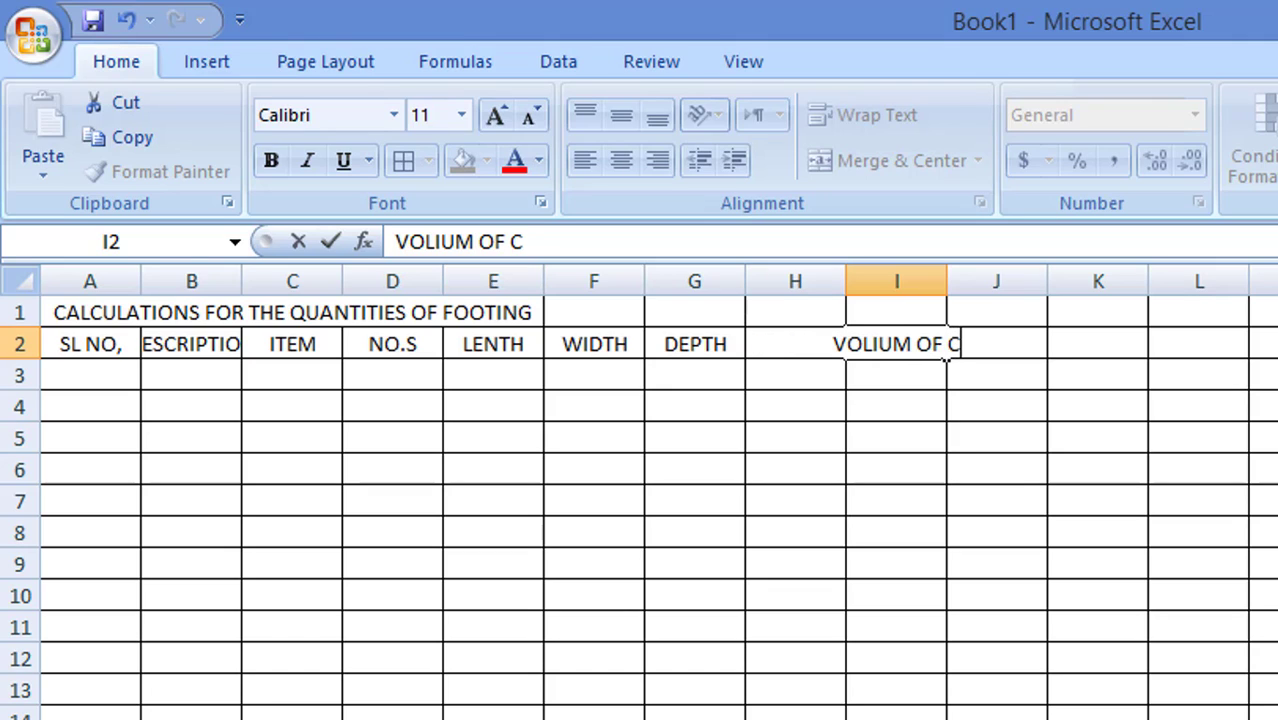
pyautogui.write('ONC')
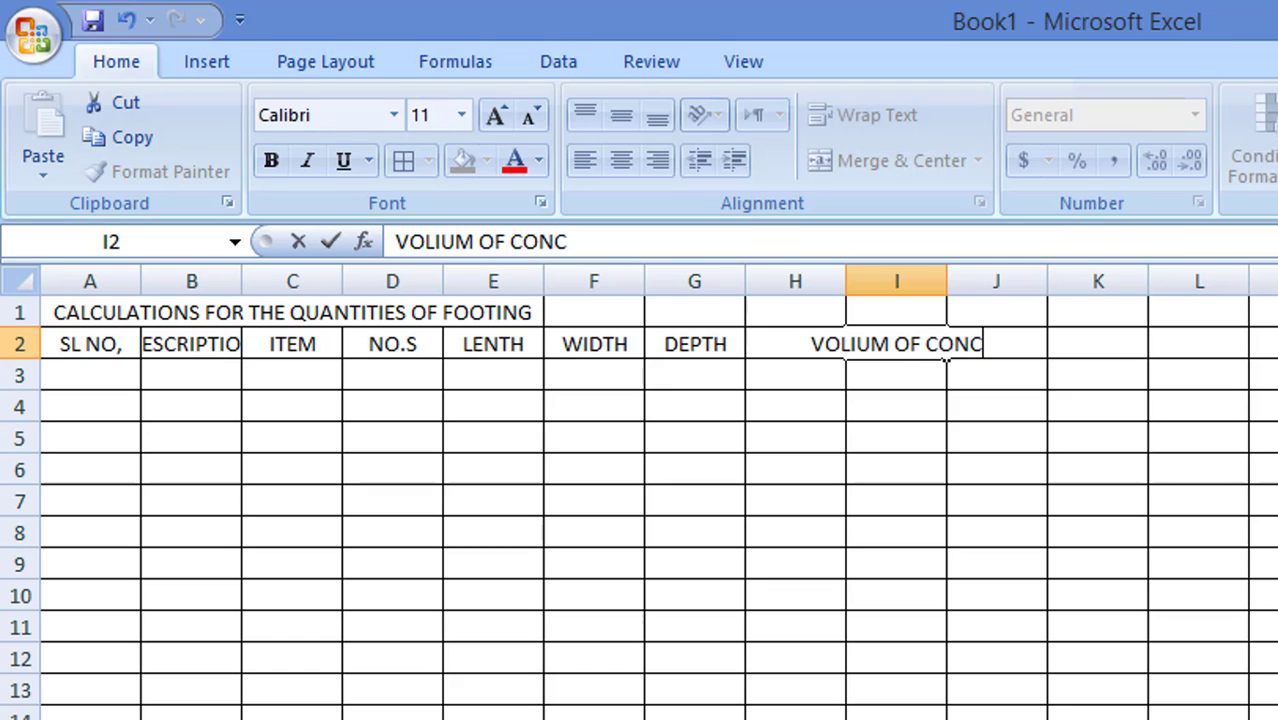
pyautogui.write('R')
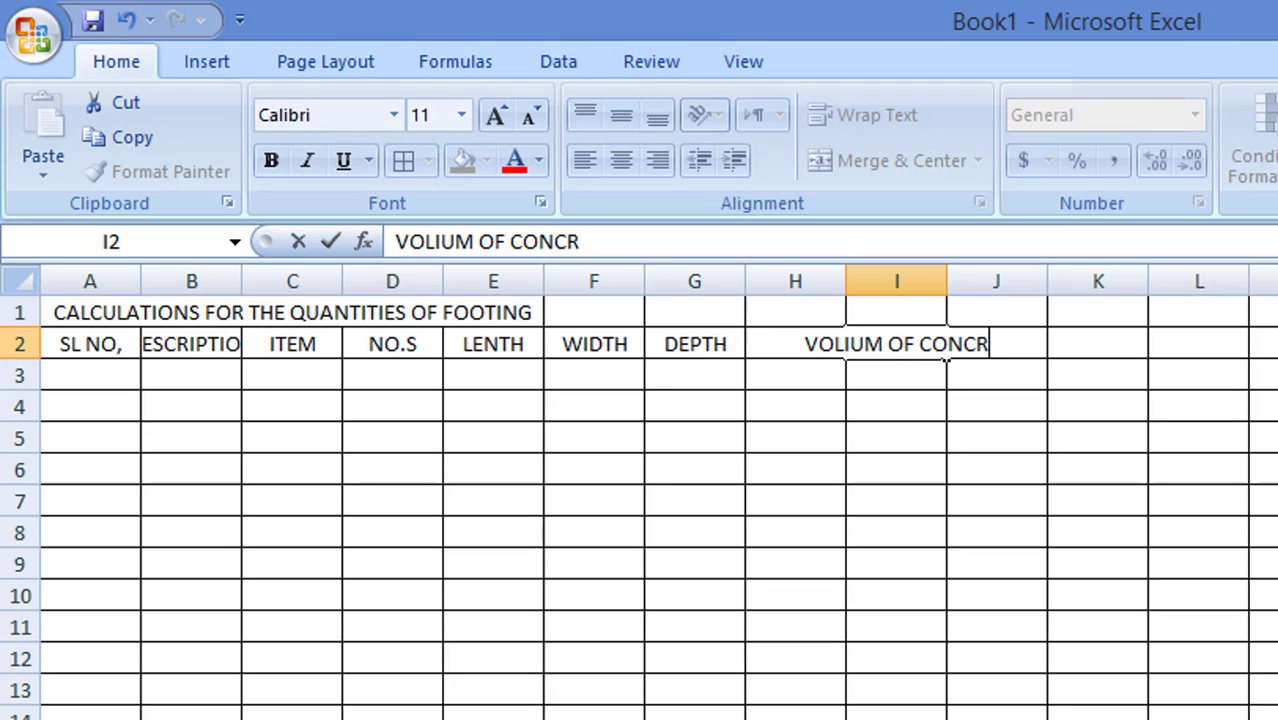
pyautogui.write('ETE')
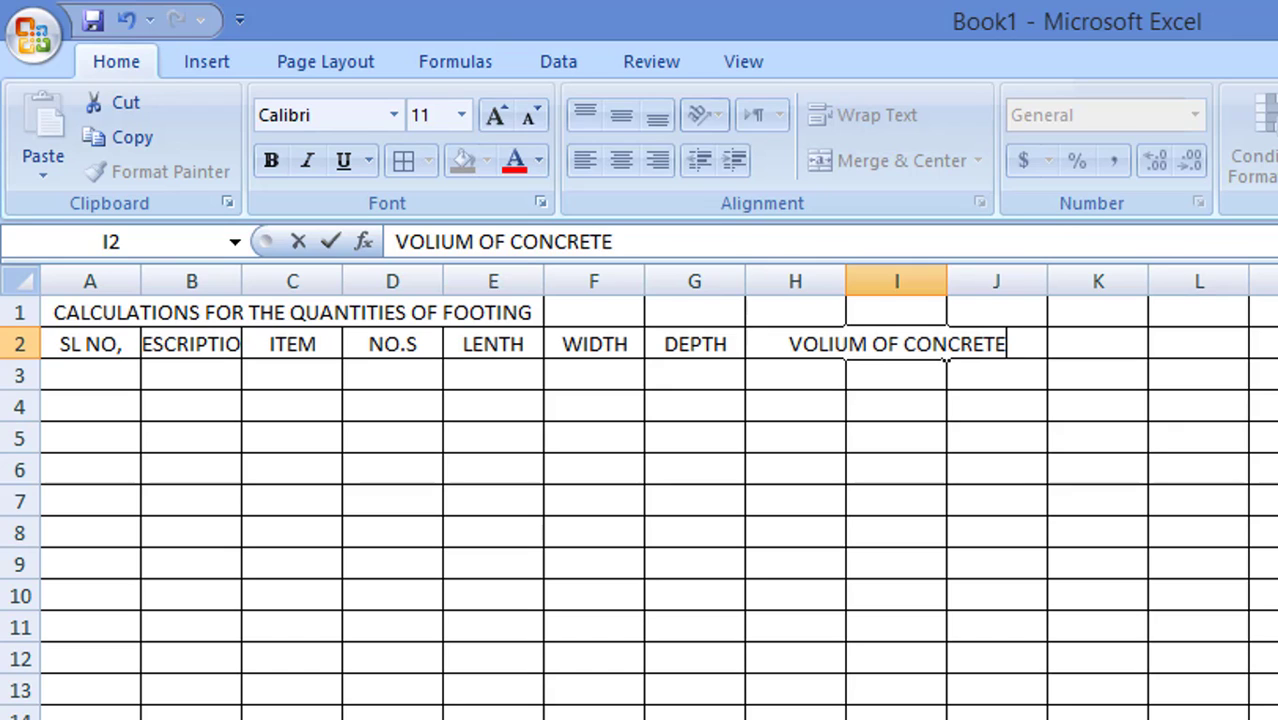
pyautogui.press('Tab')
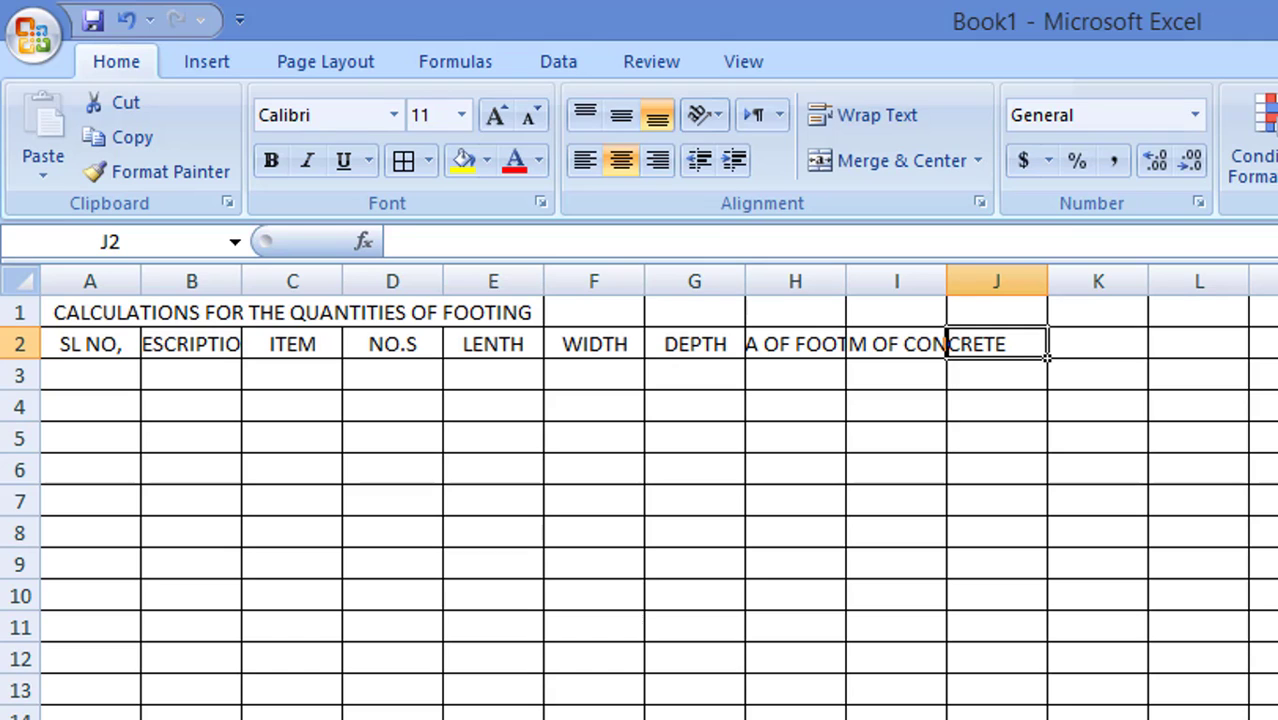
# Enter the column heading "SHUTTERINGAREA" in cell J2.
pyautogui.write('SHU')
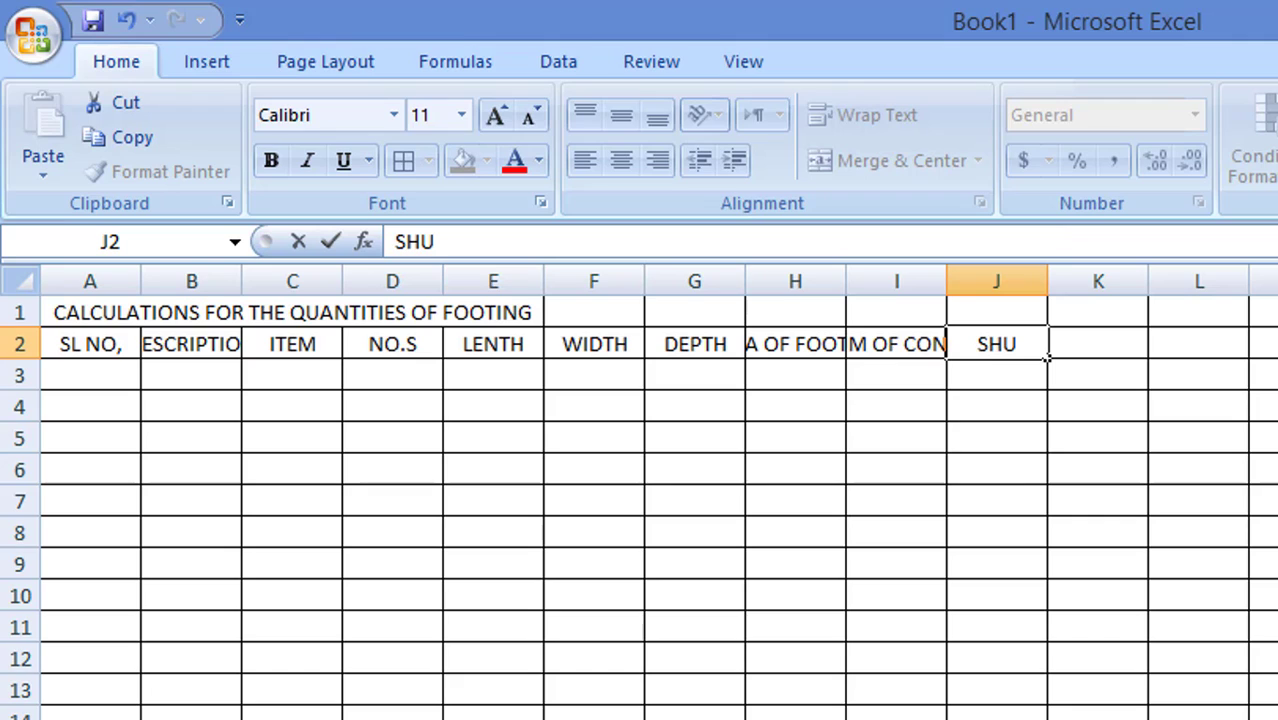
pyautogui.write('TTE')
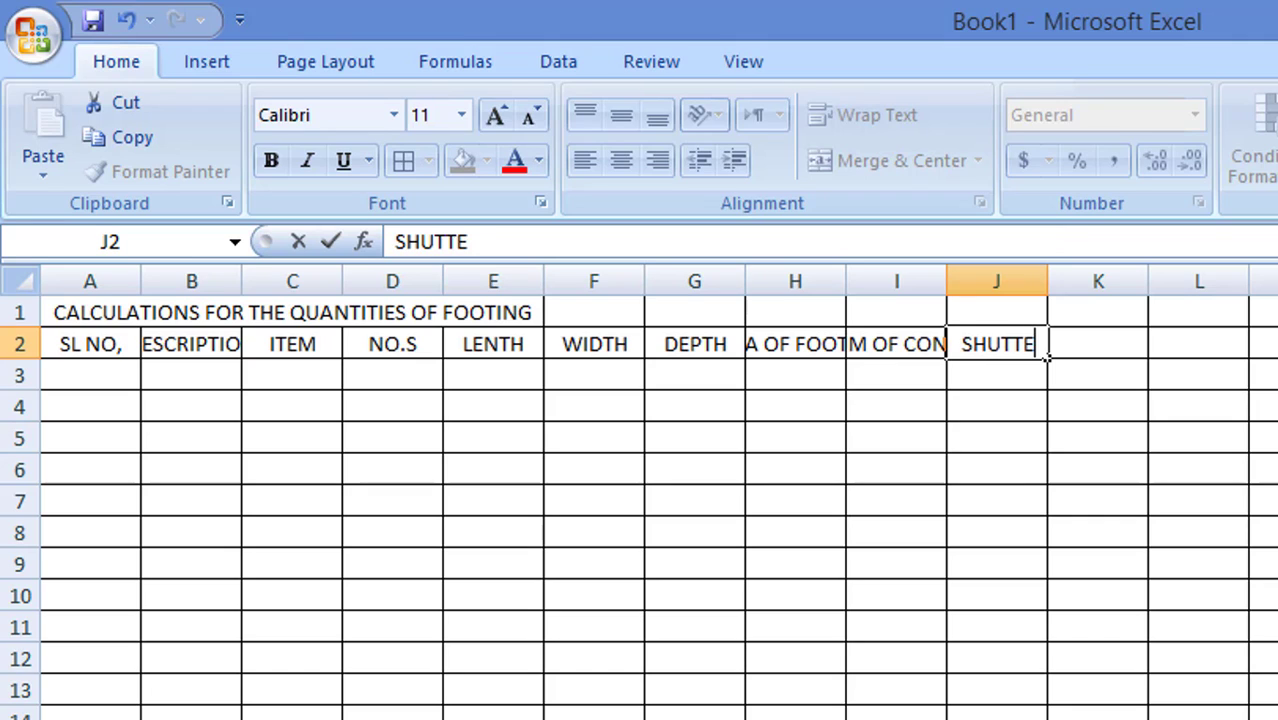
pyautogui.write('RING')
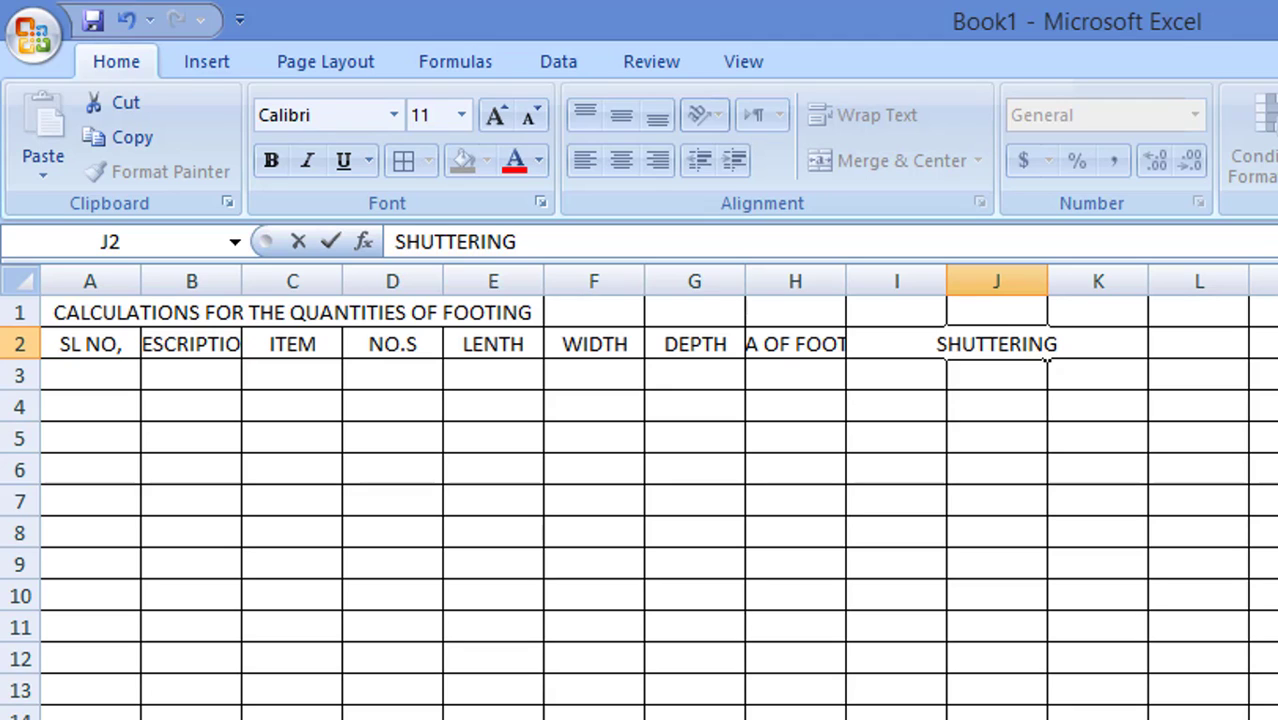
pyautogui.write('A')
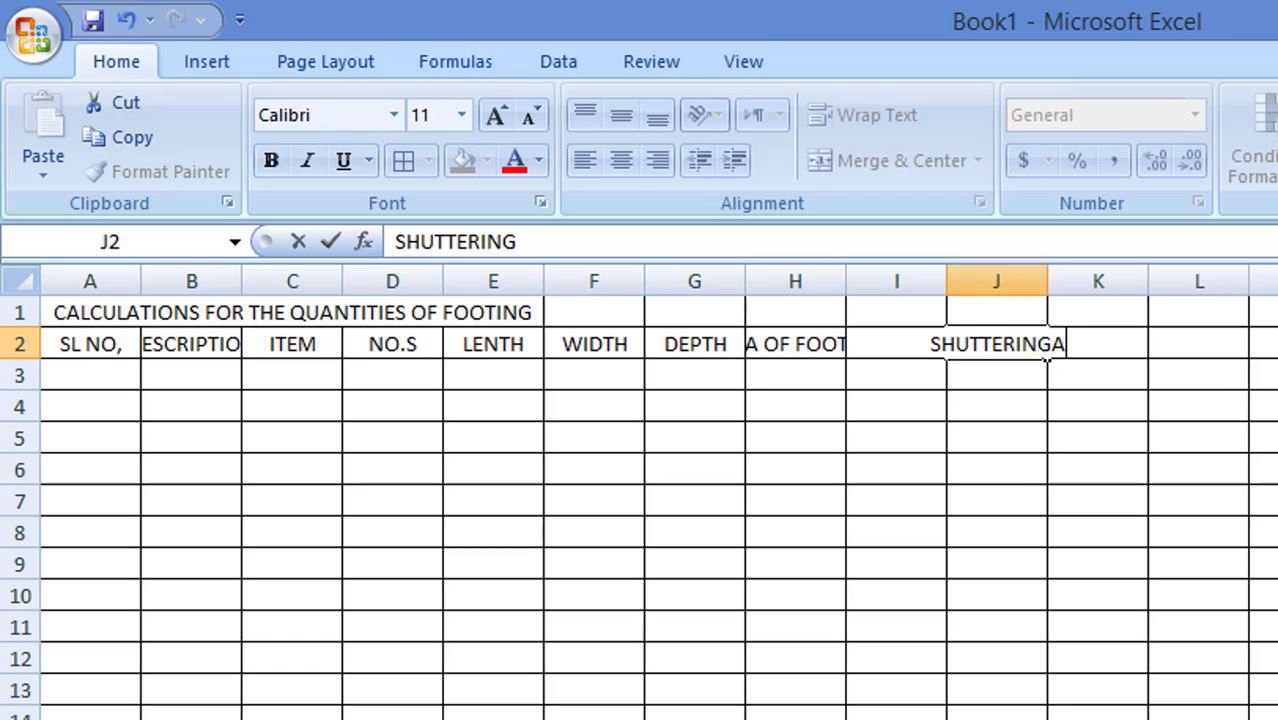
pyautogui.write('REA')
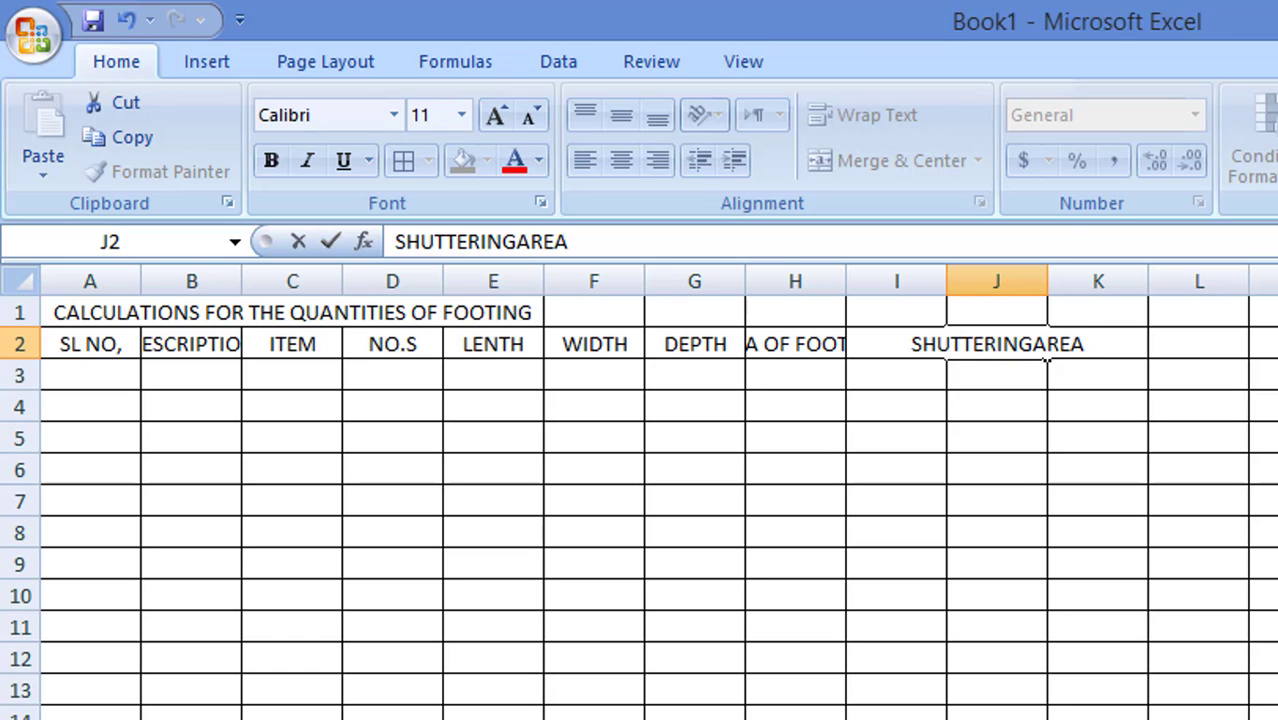
pyautogui.press('Tab')
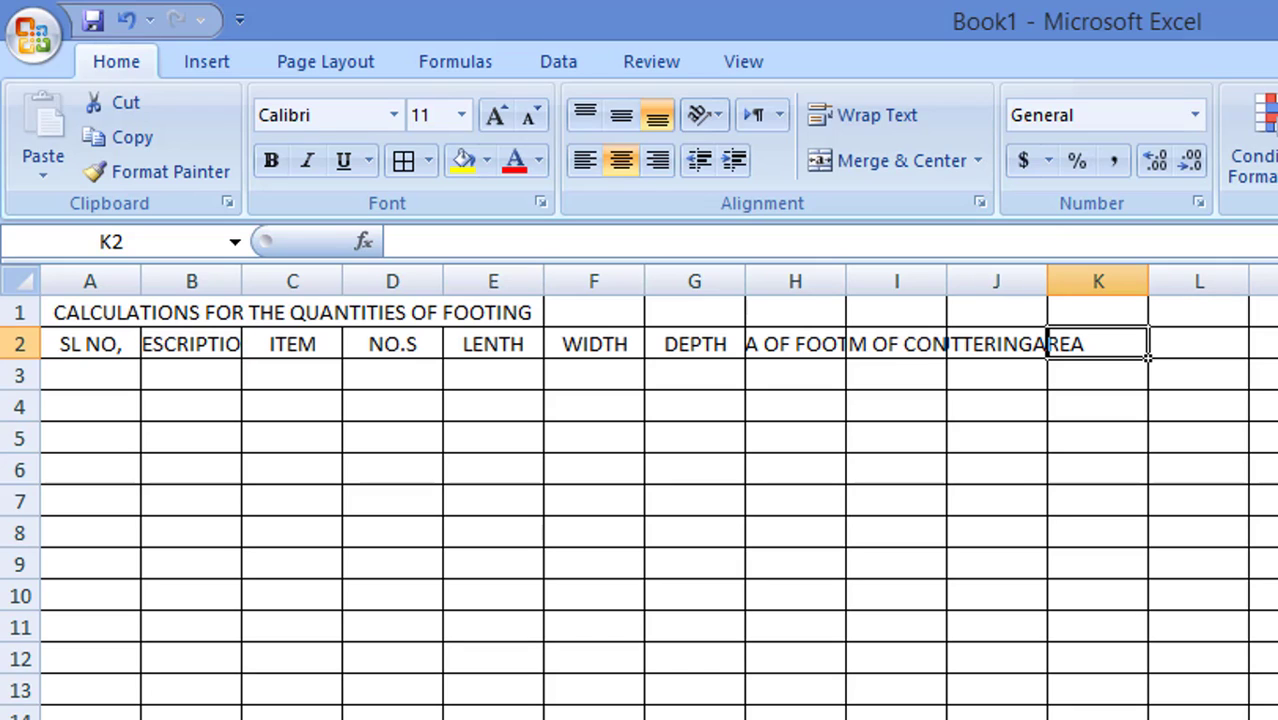
# Enter the column headings "BITUMEN PAINT AREA" in cell K2 and "REMARKS" in cell L2.
pyautogui.write('B')
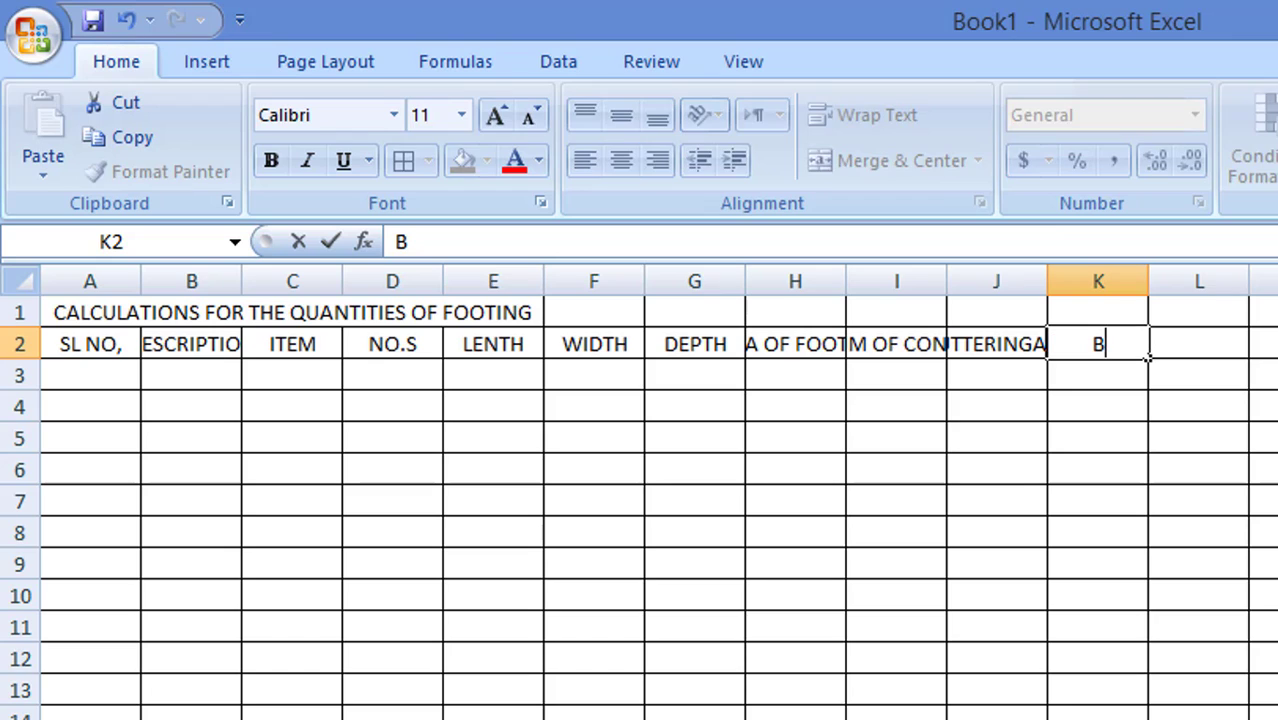
pyautogui.write('ITU')
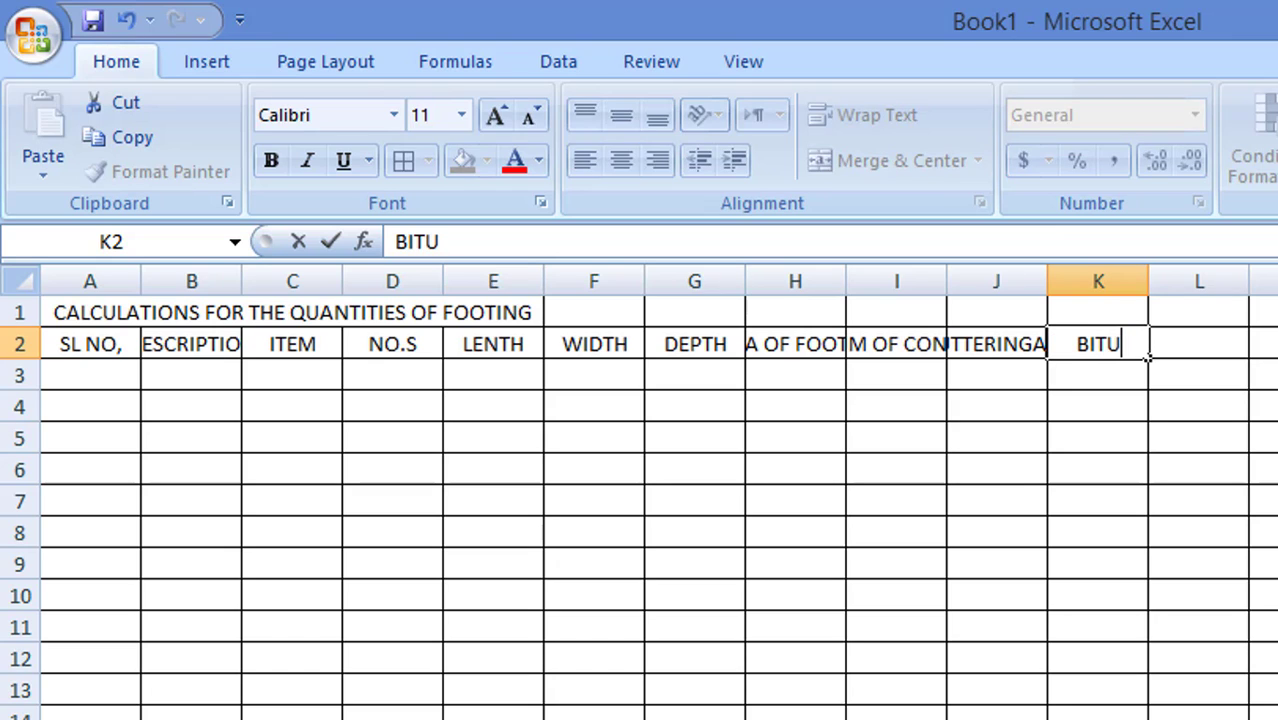
pyautogui.write('MEN')
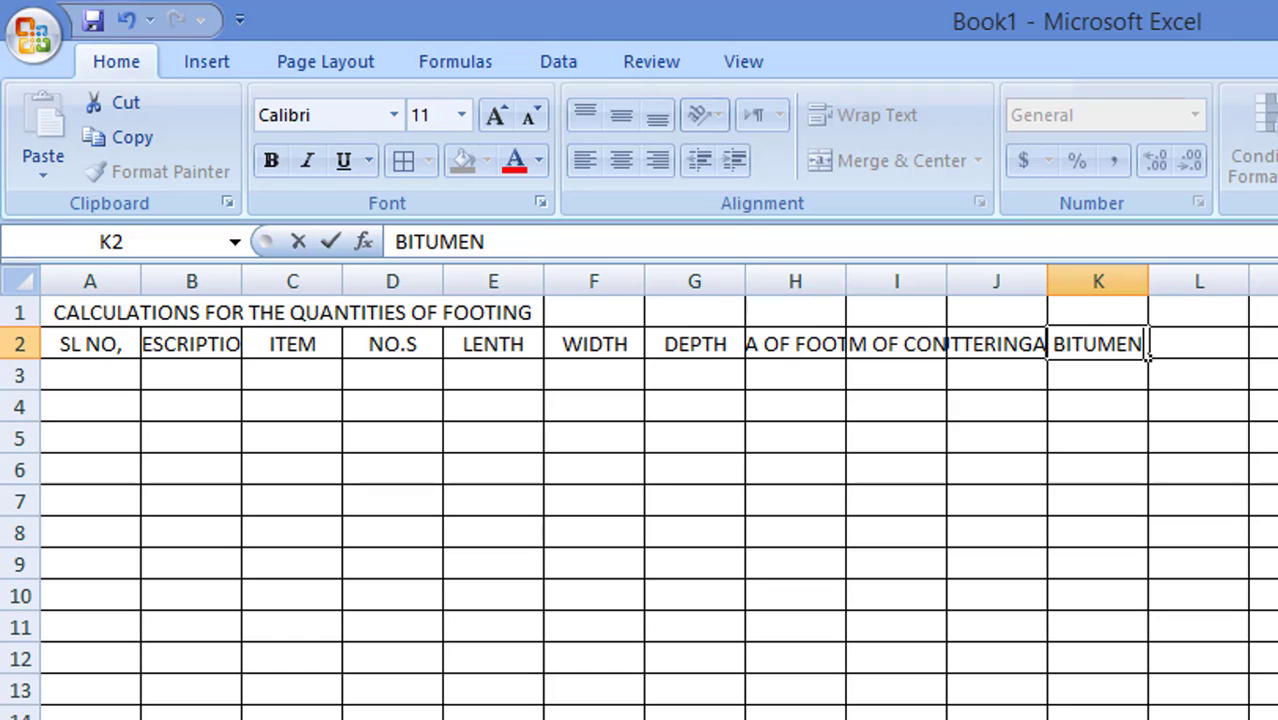
pyautogui.write(' P')
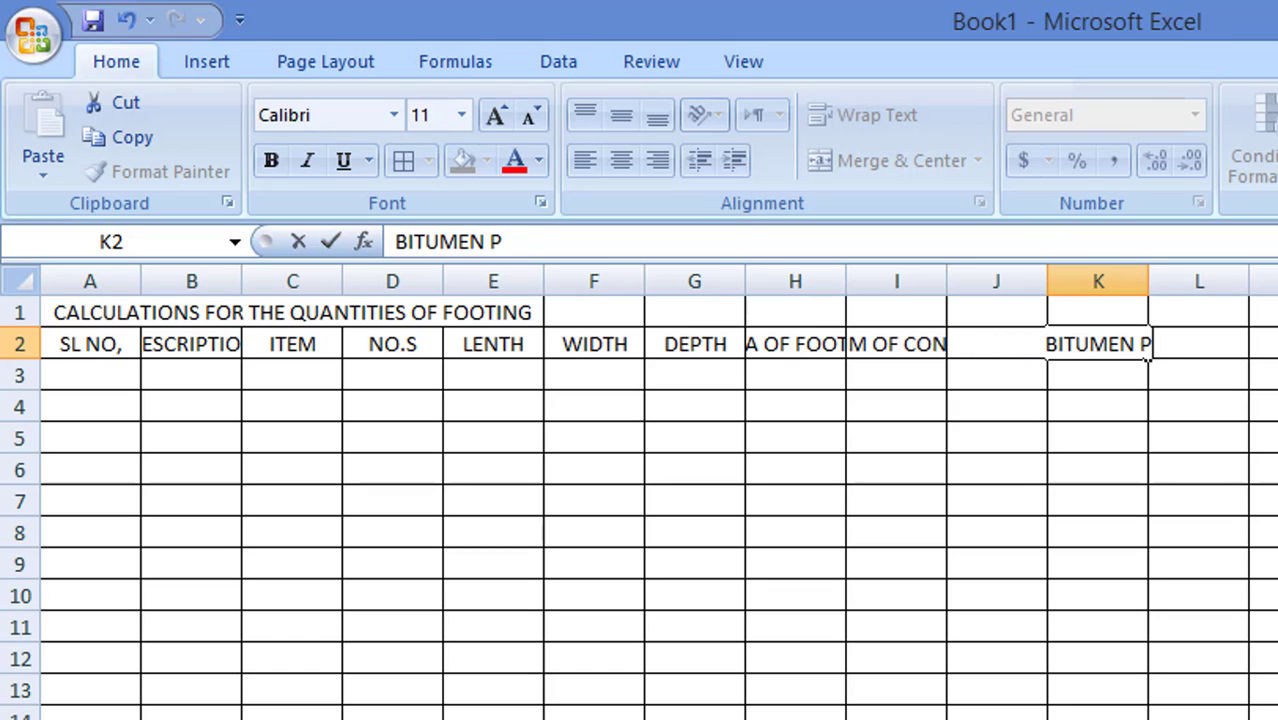
pyautogui.write('AINT')
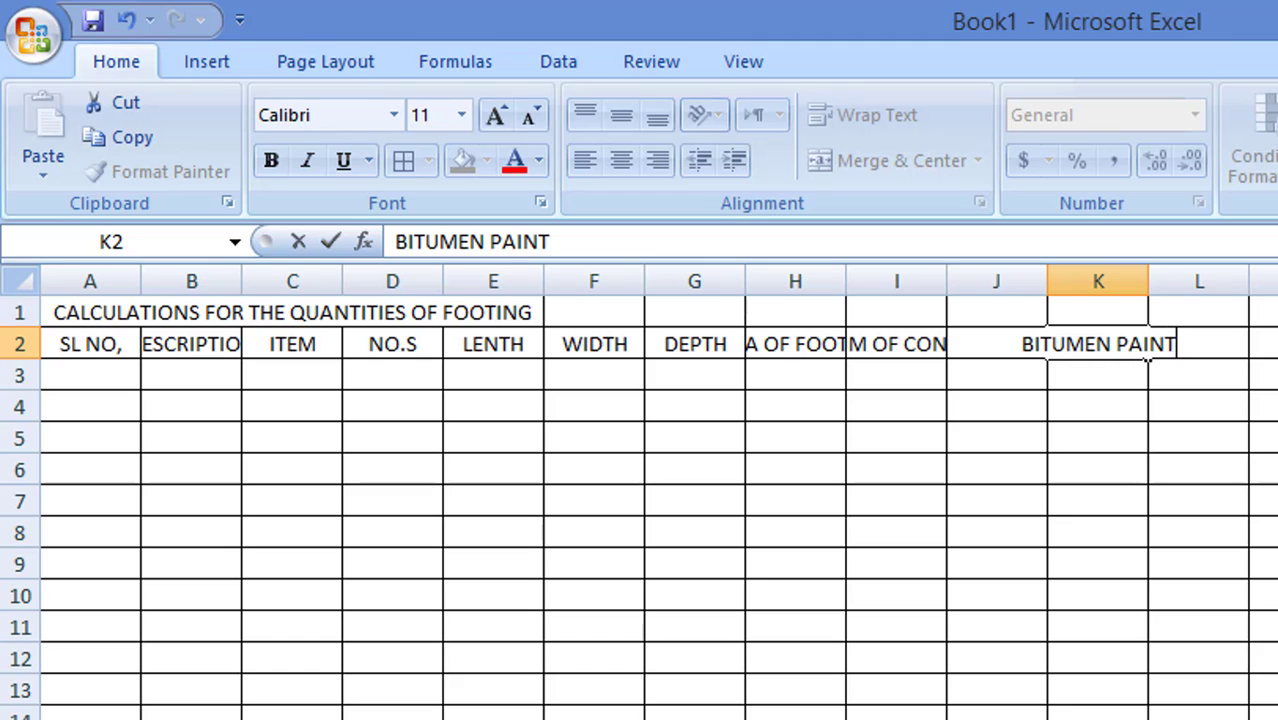
pyautogui.write(' AREA')
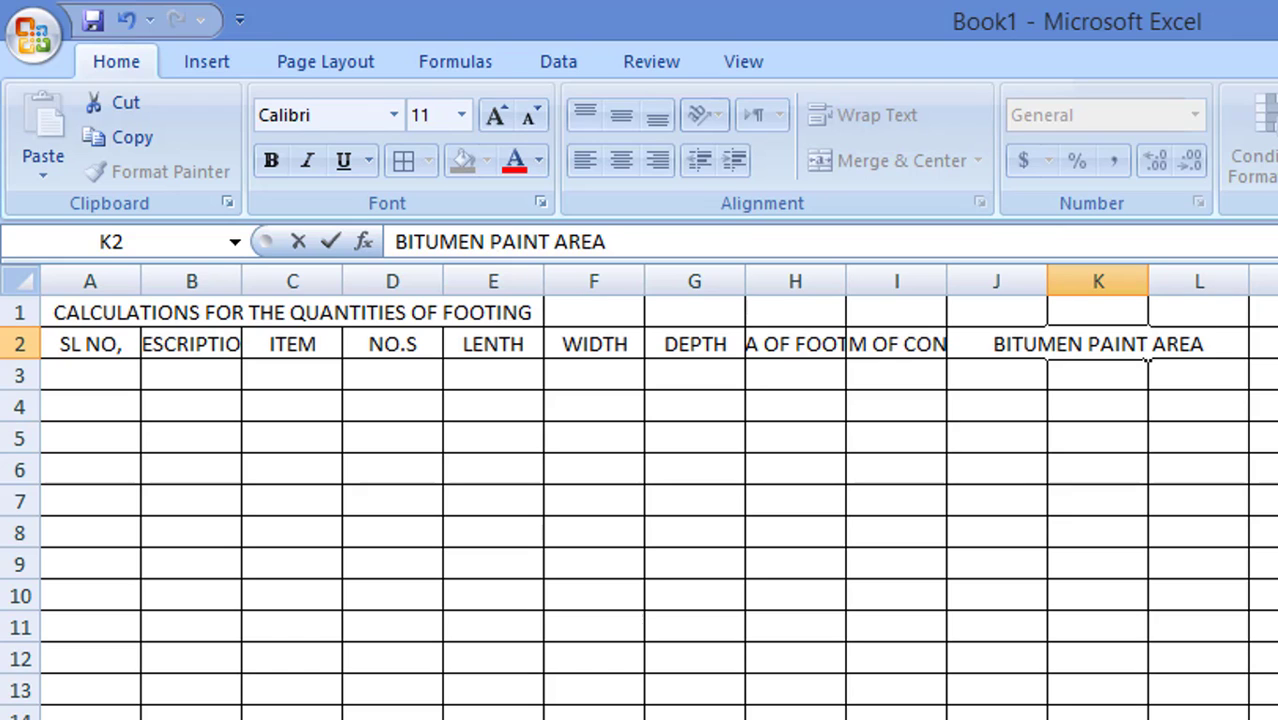
pyautogui.press('Tab')
pyautogui.write('REMARKS')
pyautogui.press('Return')
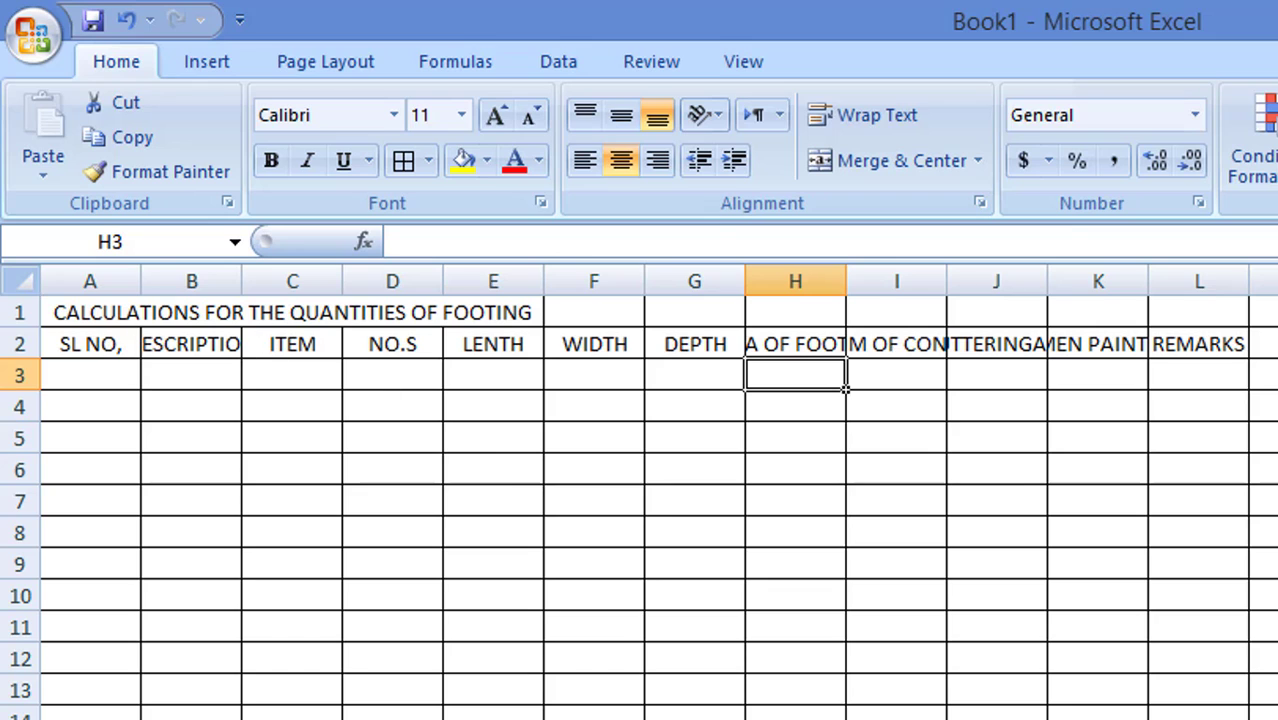
# Merge and center the title "CALCULATIONS FOR THE QUANTITIES OF FOOTING" across cells A1 to L1.
pyautogui.moveTo(50, 312)
pyautogui.mouseDown()
pyautogui.moveTo(485, 290)
pyautogui.moveTo(600, 312)
pyautogui.mouseUp()
pyautogui.moveTo(681, 312); pyautogui.dragTo(1210, 314)
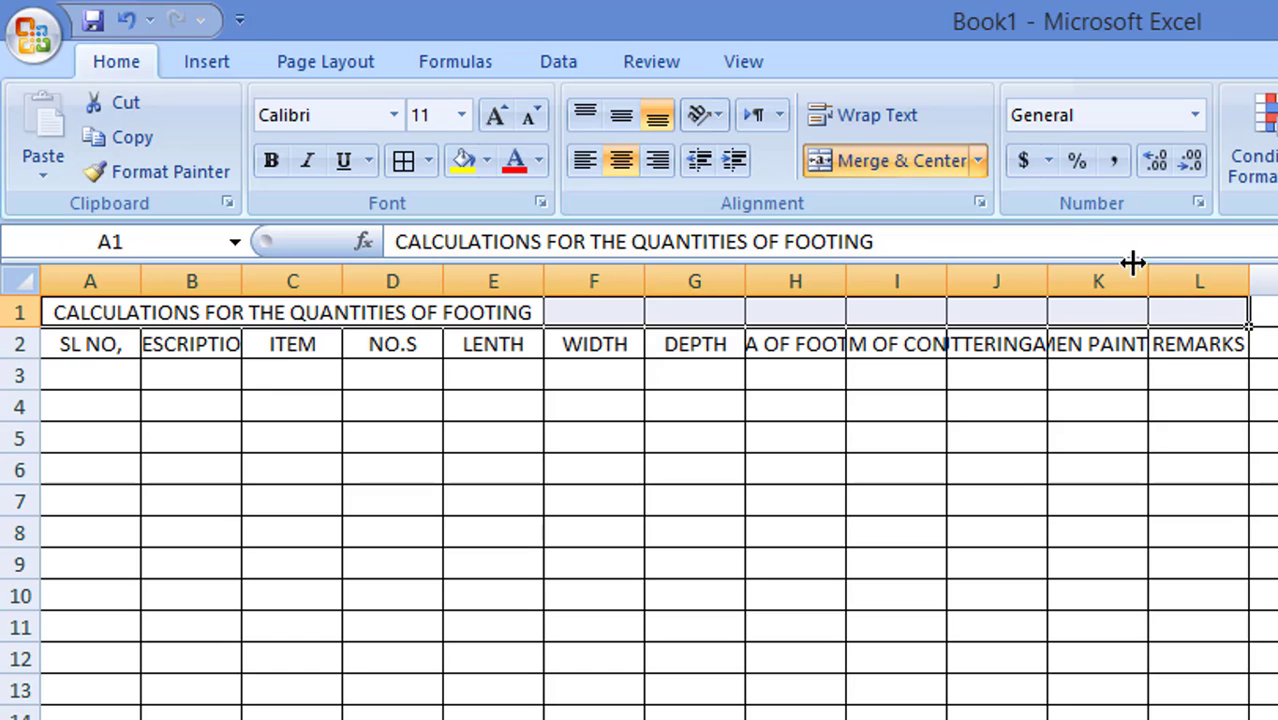
pyautogui.click(892, 153)
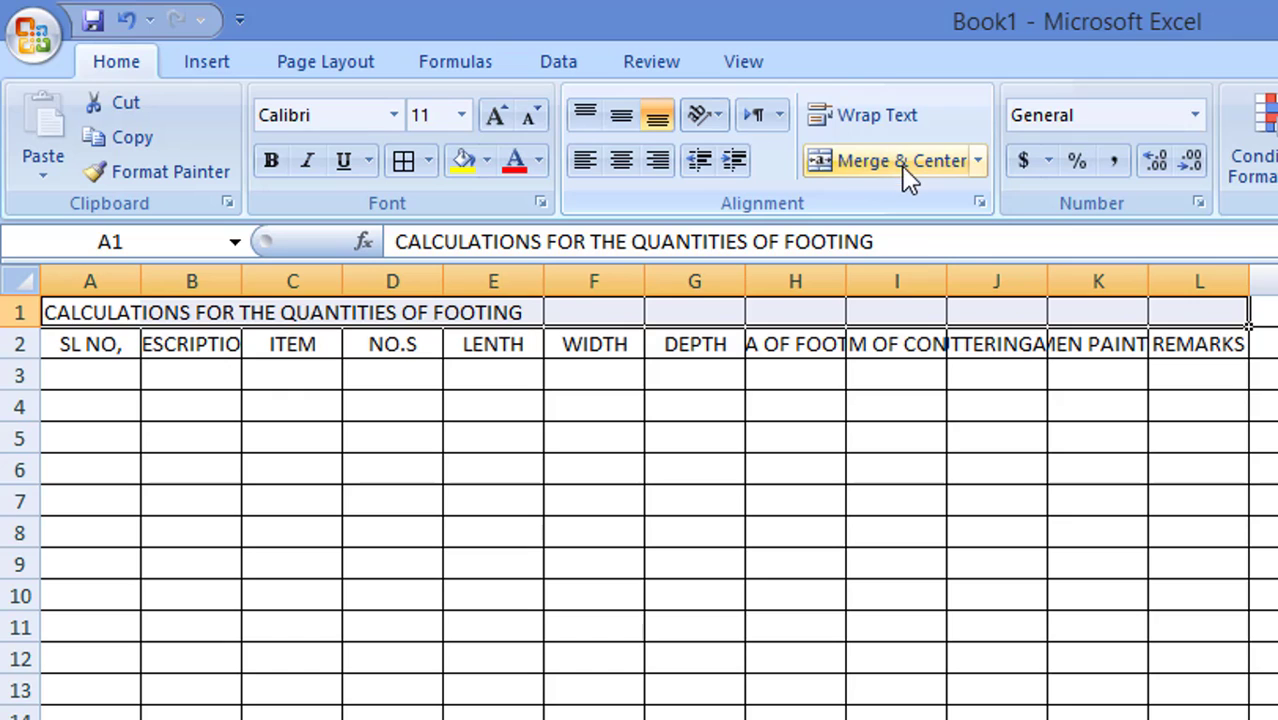
pyautogui.click(903, 165)
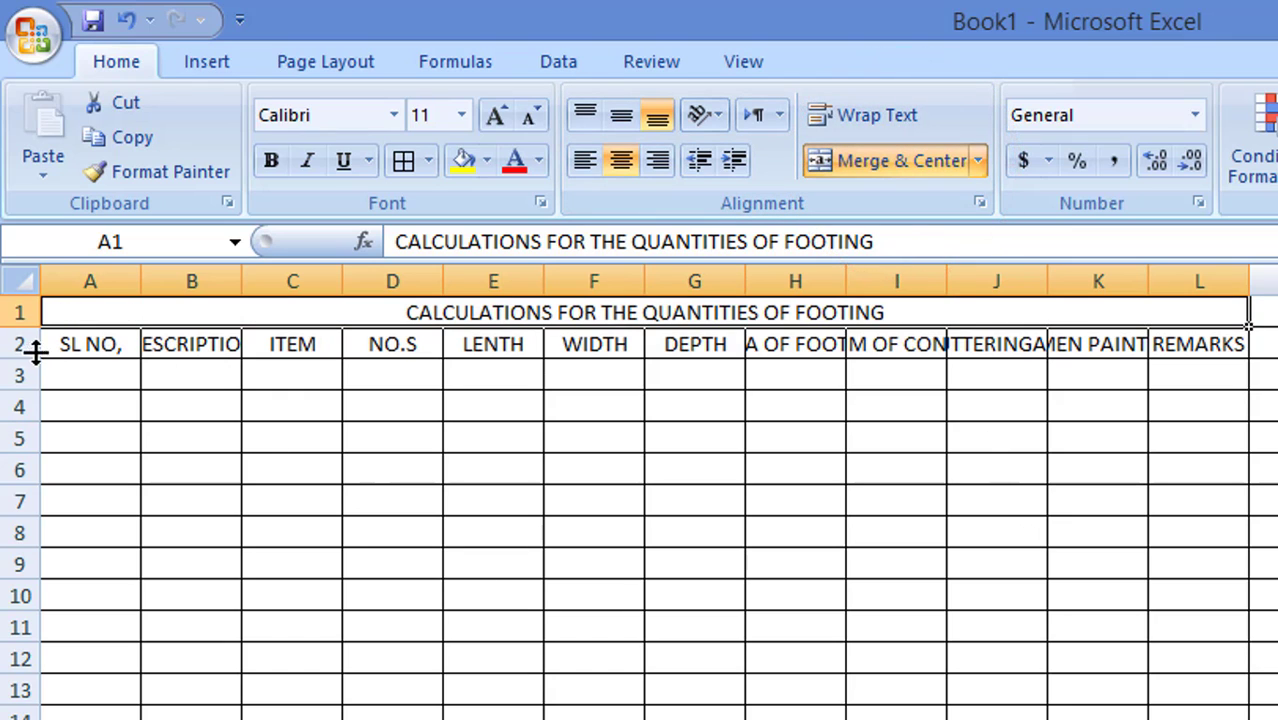
# Widen all columns of the sheet equally until the longest heading, "VOLIUM OF CONCRETE", fits in its cell.
pyautogui.click(24, 279)
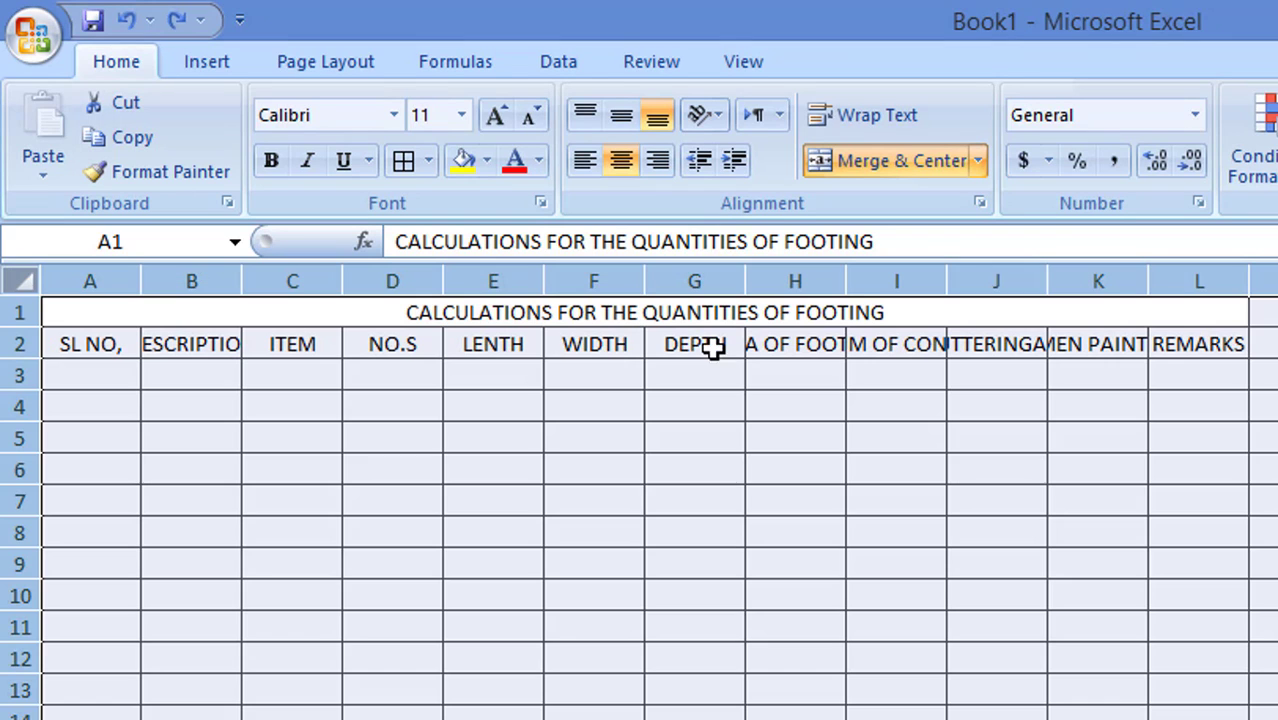
pyautogui.click(14, 282)
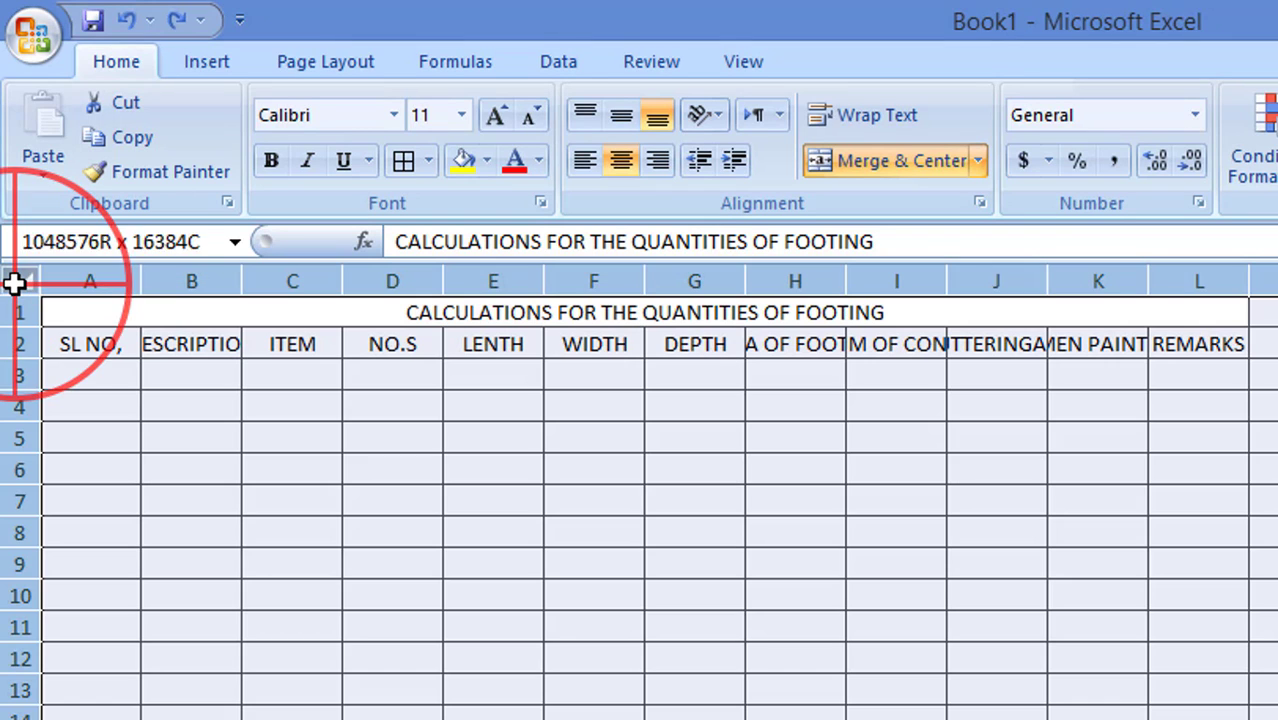
pyautogui.click(14, 282)
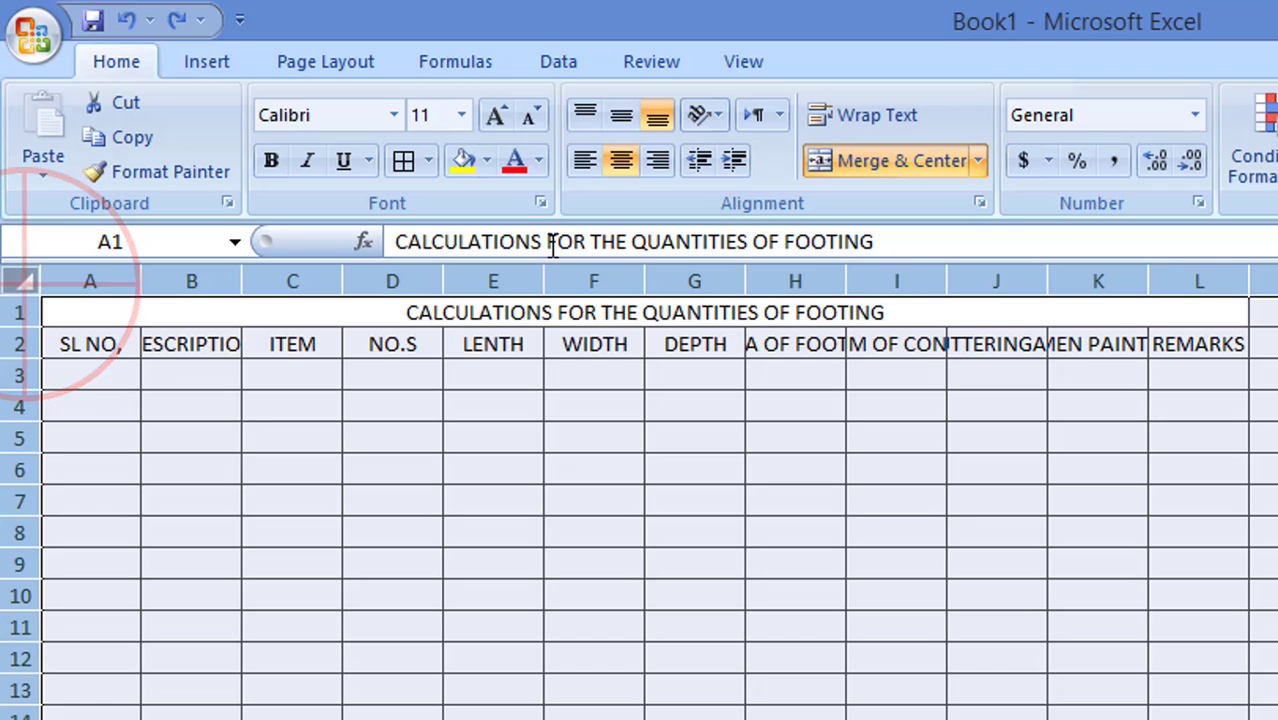
pyautogui.moveTo(946, 281); pyautogui.dragTo(1062, 281)
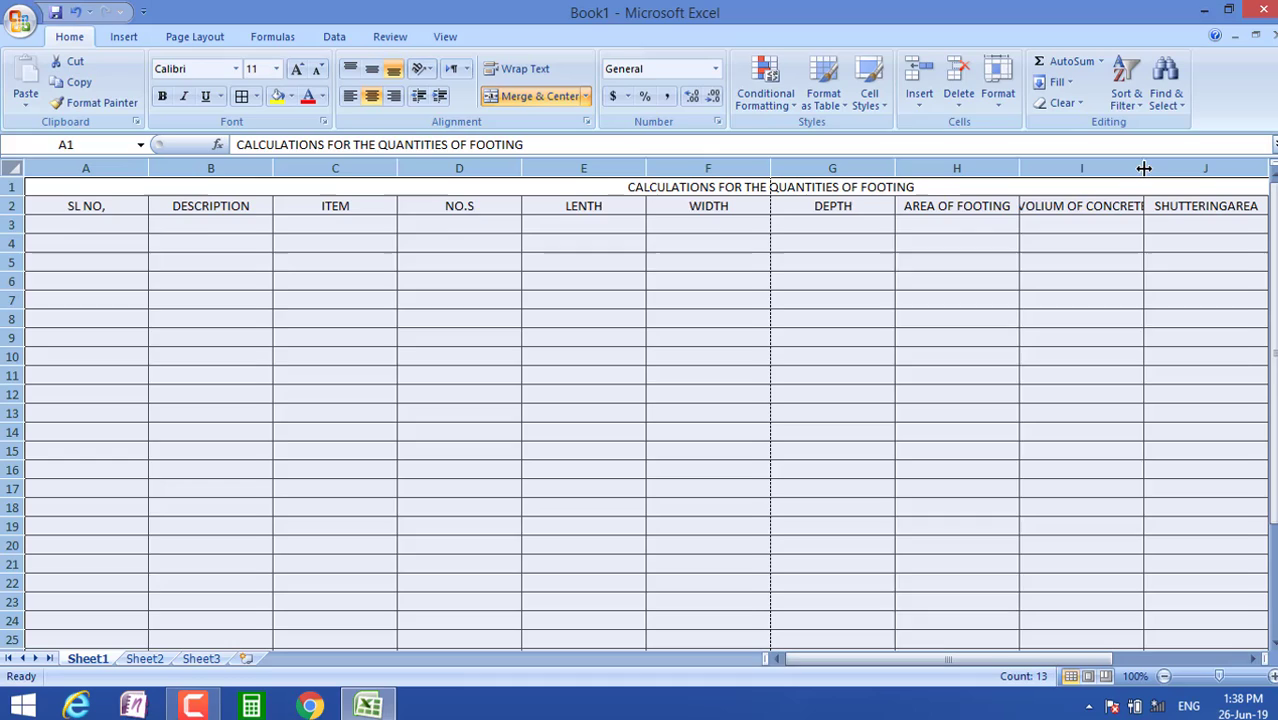
pyautogui.moveTo(1144, 168); pyautogui.dragTo(1170, 168)
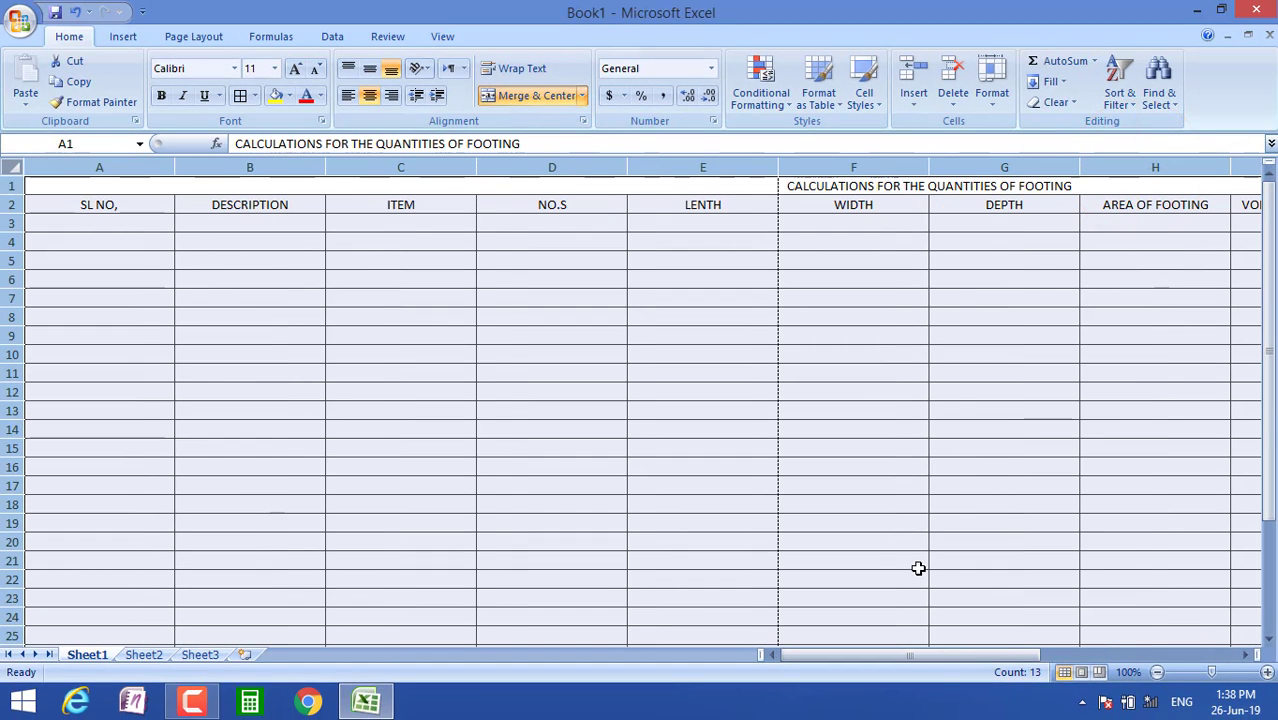
# Format the title and heading rows, A1 to L2, with a yellow fill and bold red text.
pyautogui.moveTo(922, 650); pyautogui.dragTo(910, 618)
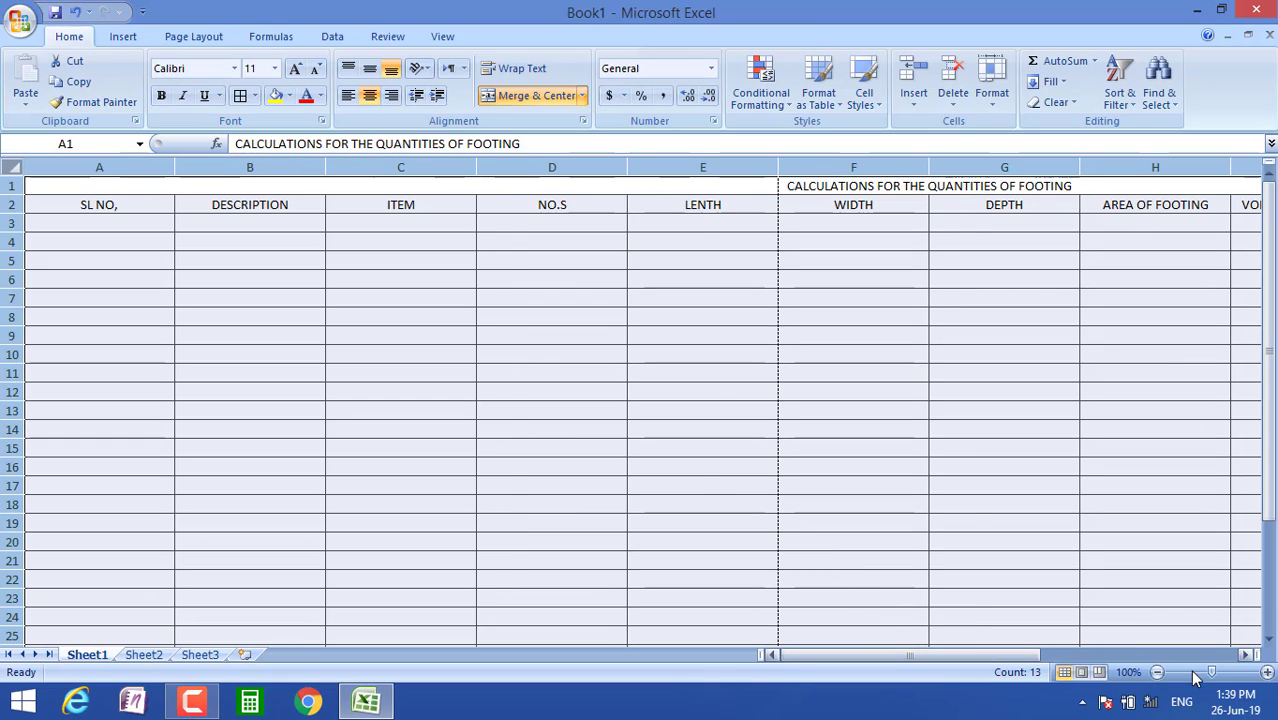
pyautogui.click(1155, 673)
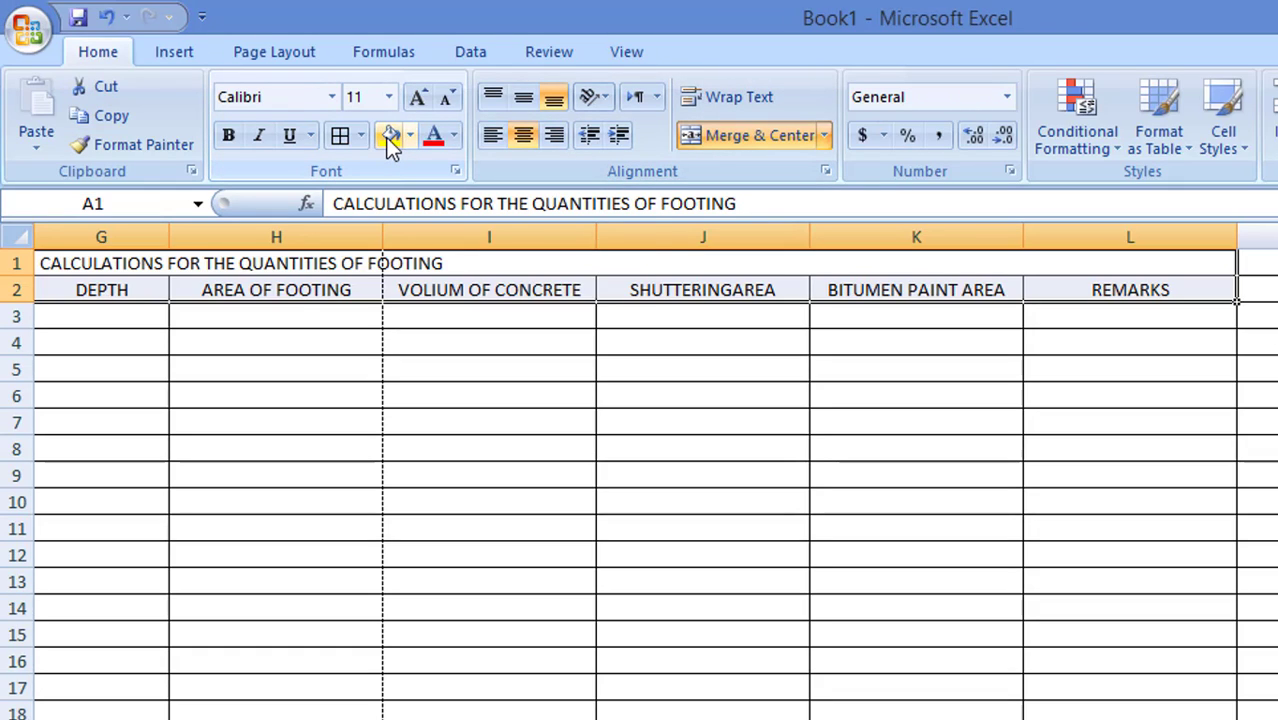
pyautogui.click(391, 136)
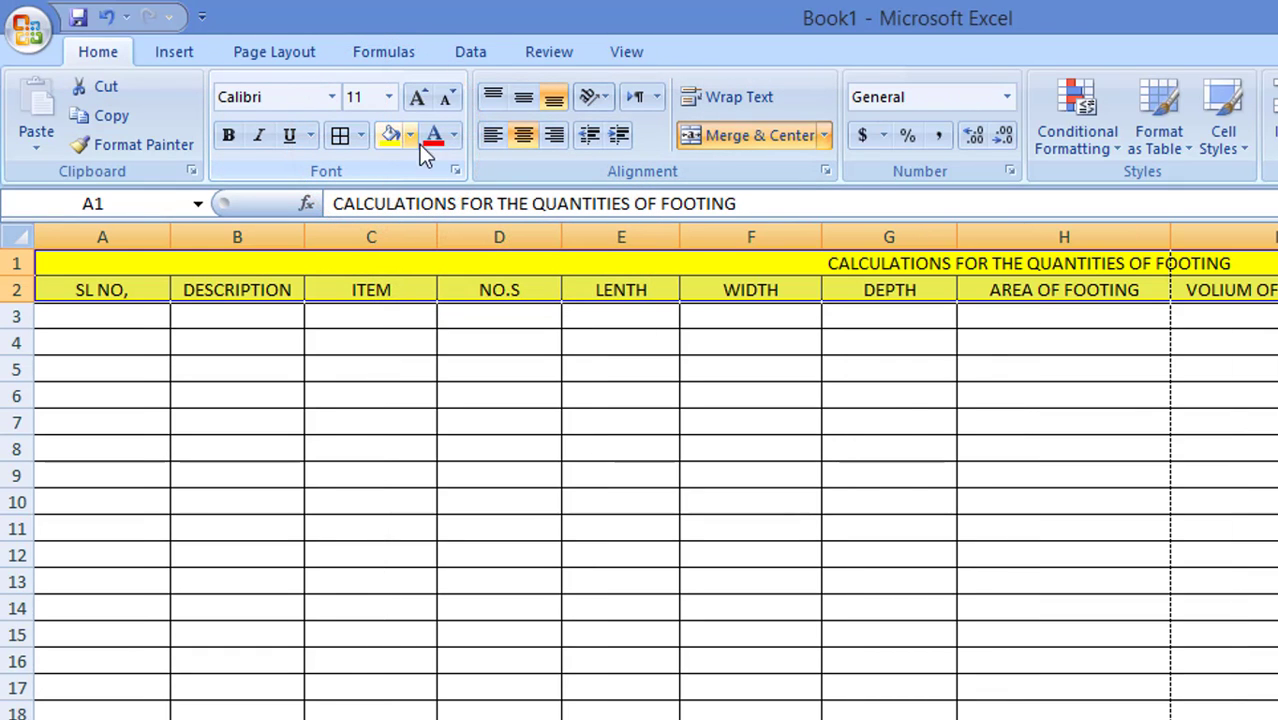
pyautogui.click(436, 135)
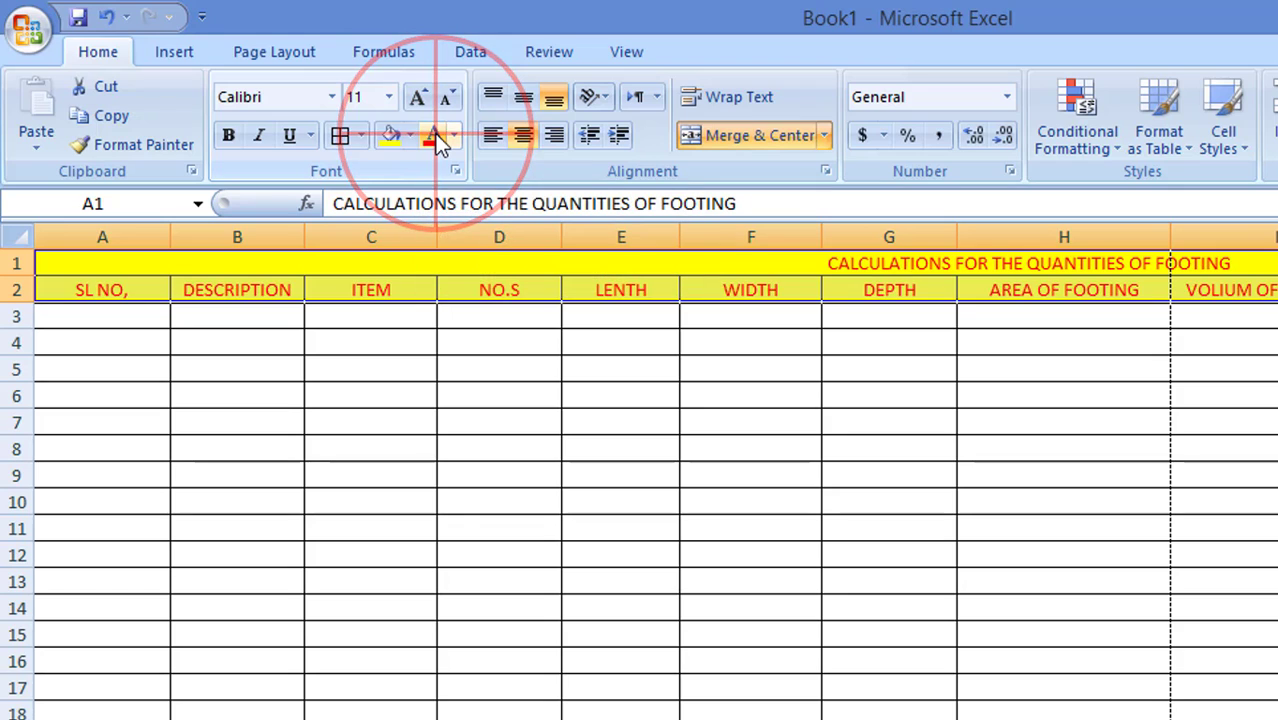
pyautogui.click(230, 135)
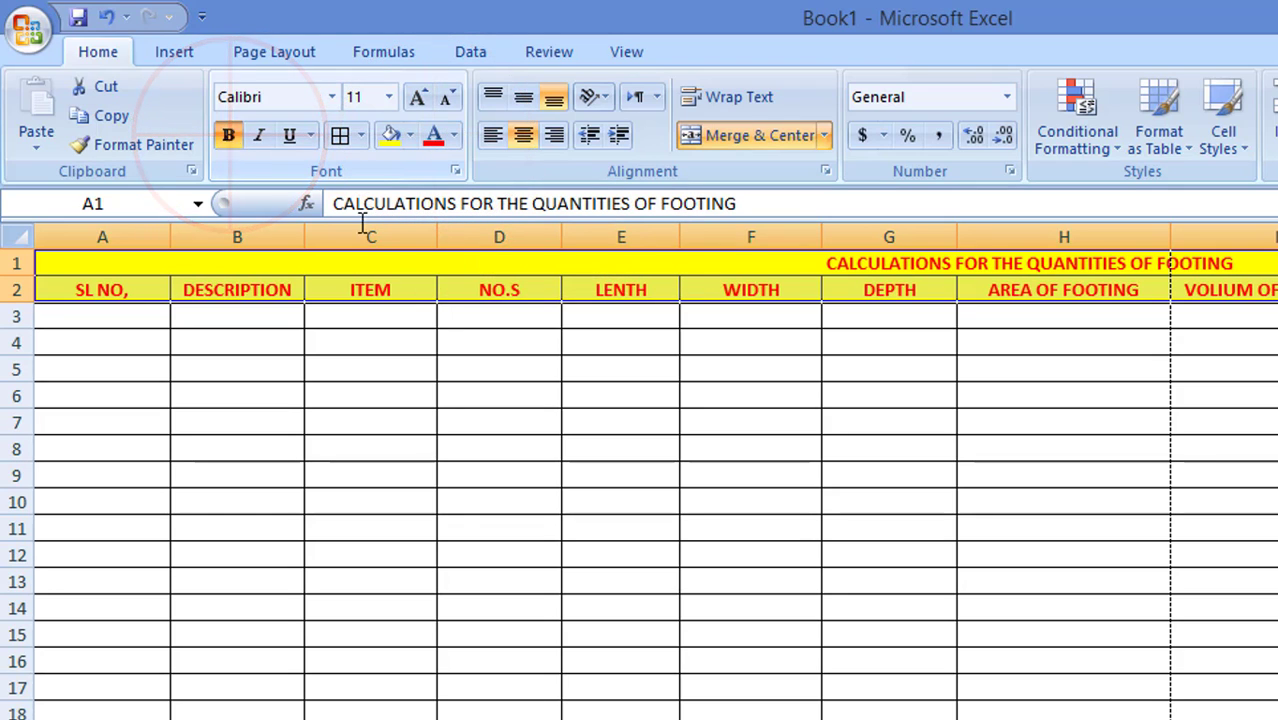
pyautogui.click(870, 478)
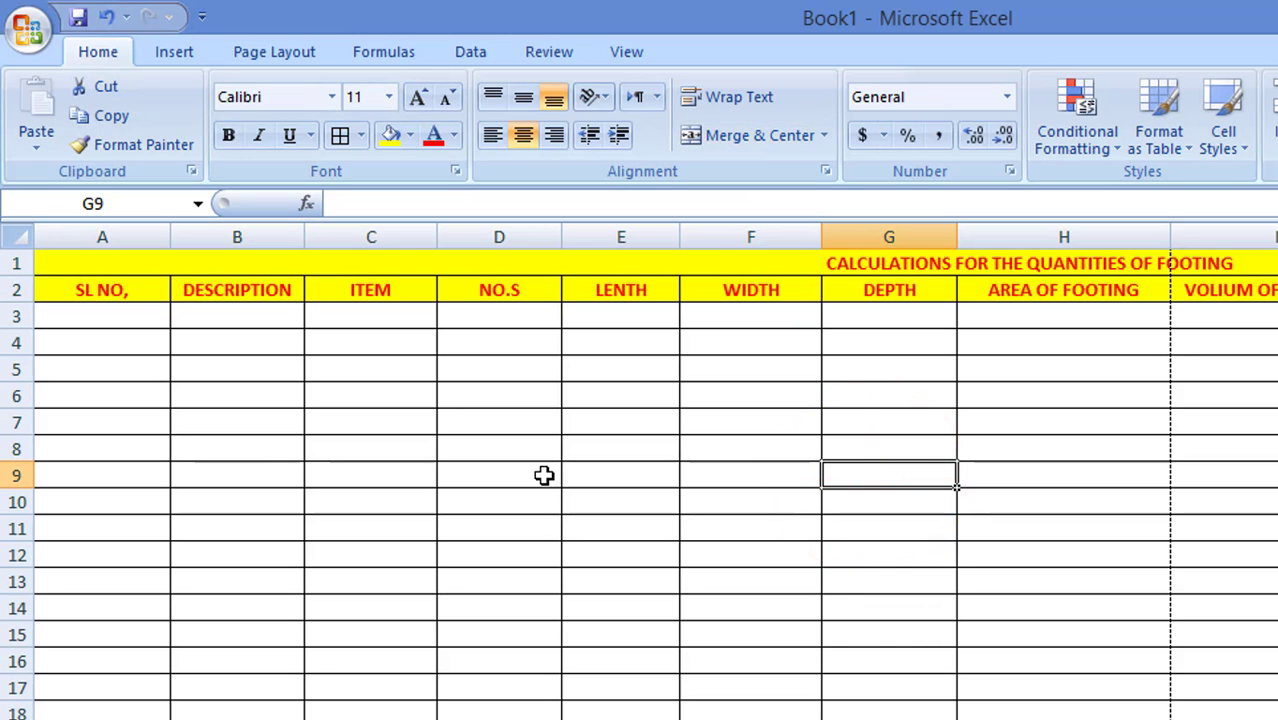
# Enter the unit "IN M" under the LENTH, WIDTH and DEPTH headings in cells E3, F3 and G3.
pyautogui.click(164, 370)
pyautogui.press('Up')
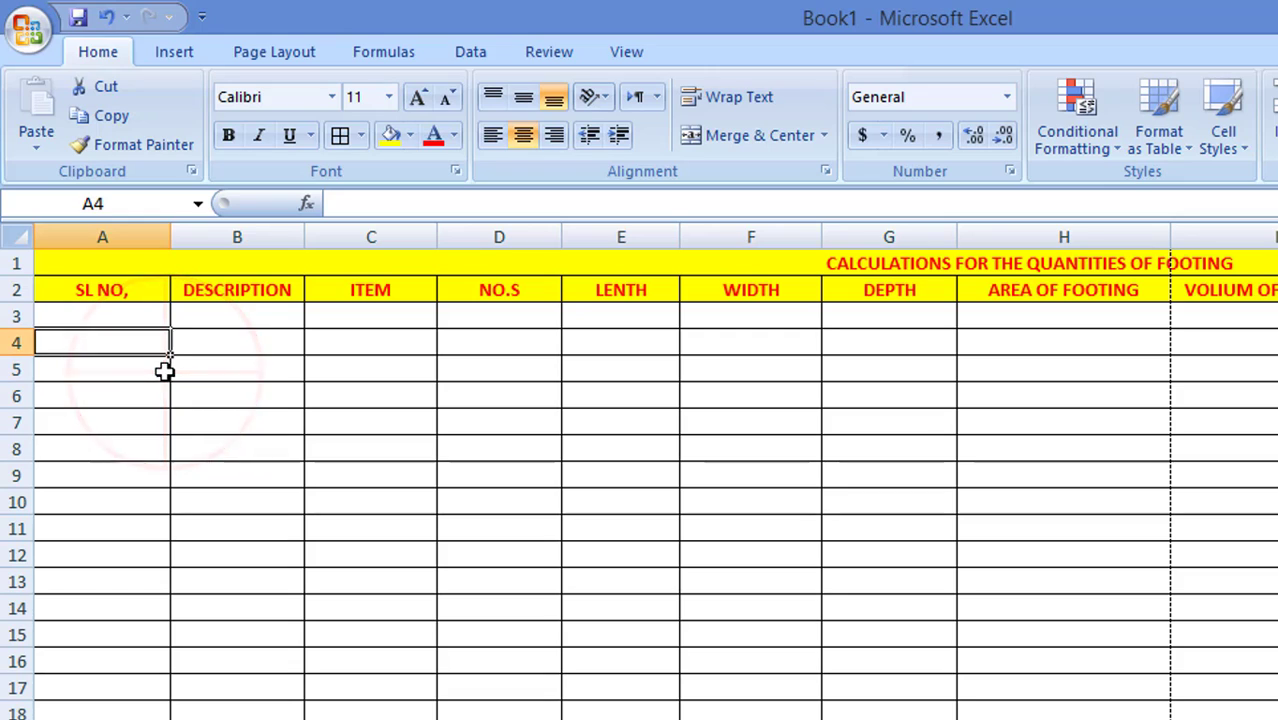
pyautogui.click(599, 315)
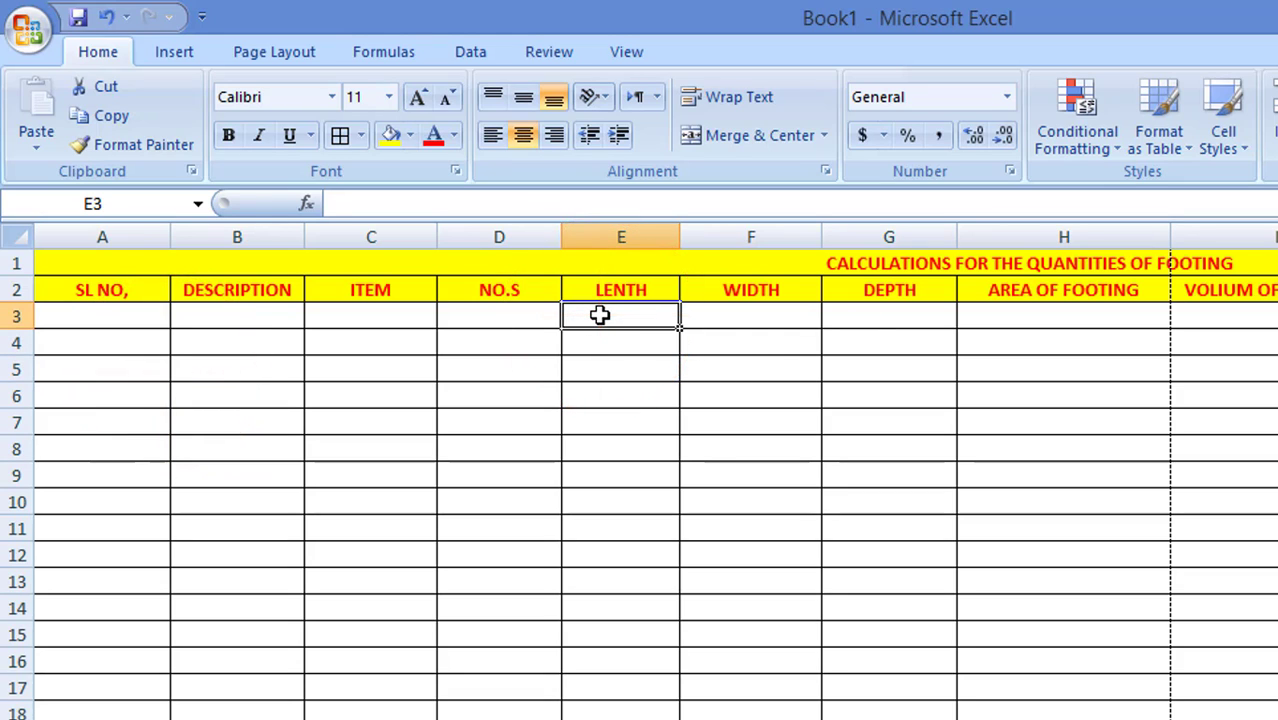
pyautogui.write('IN M')
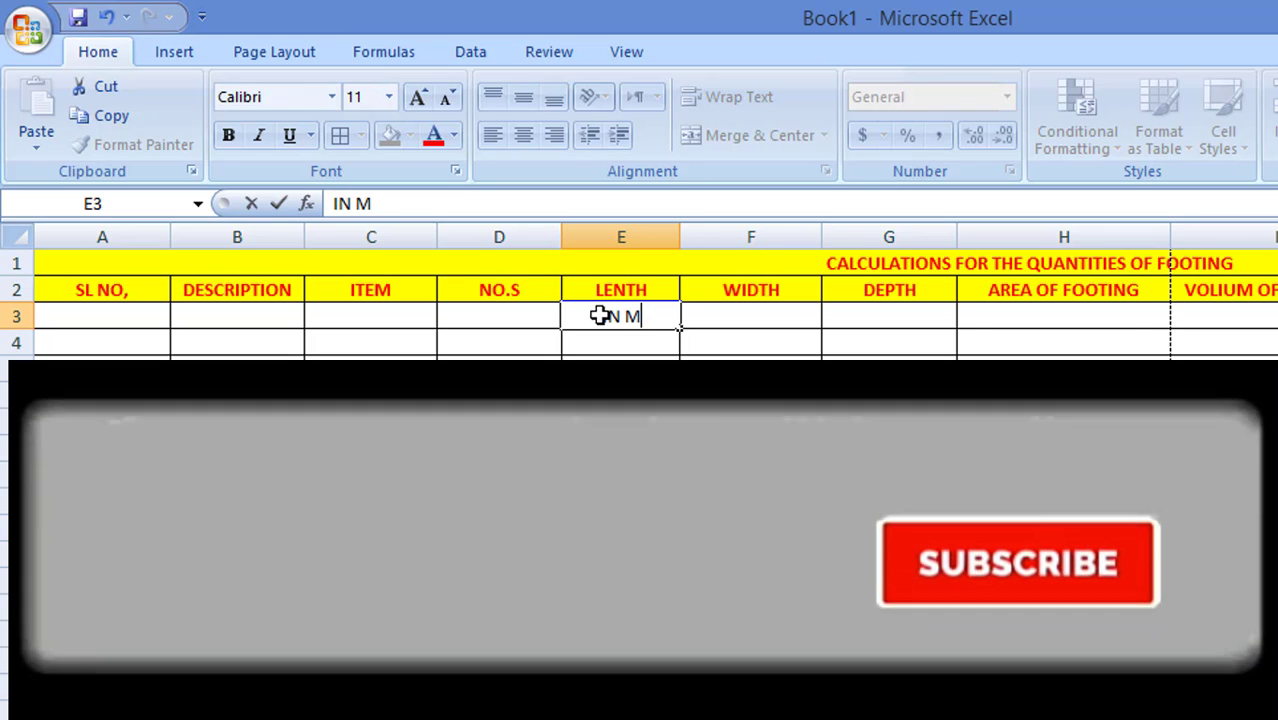
pyautogui.press('Tab')
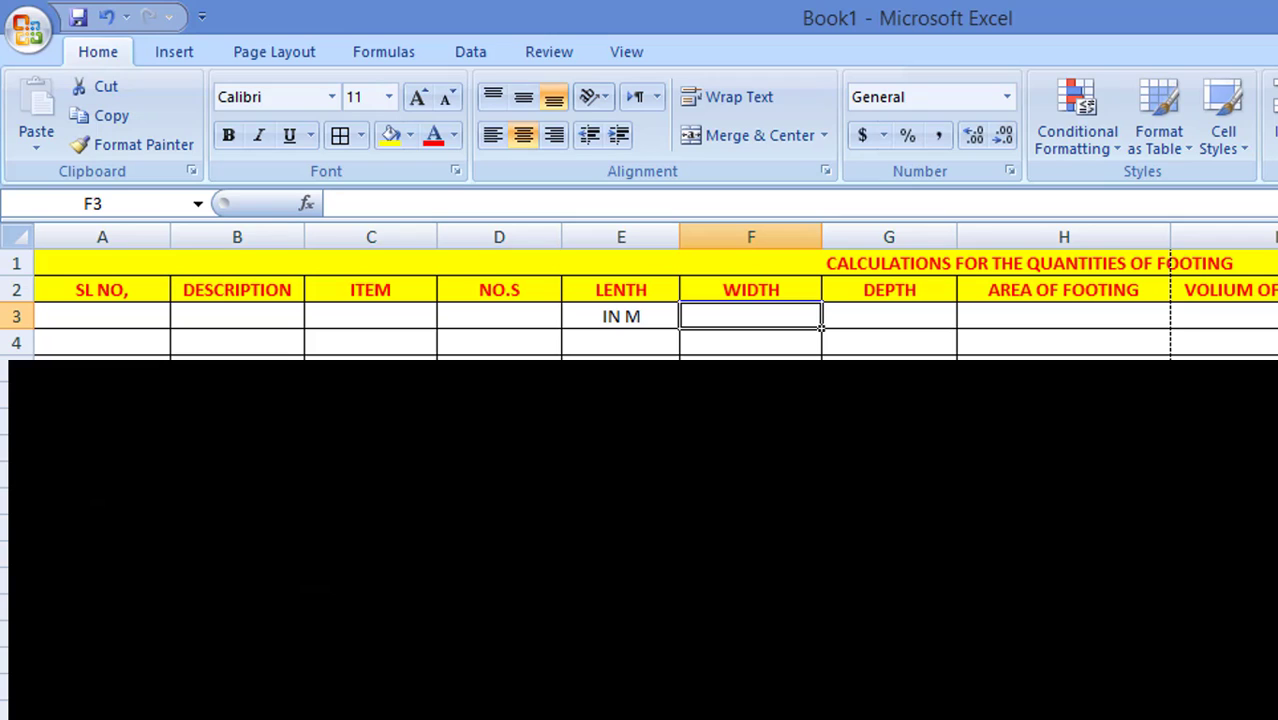
pyautogui.write('IN')
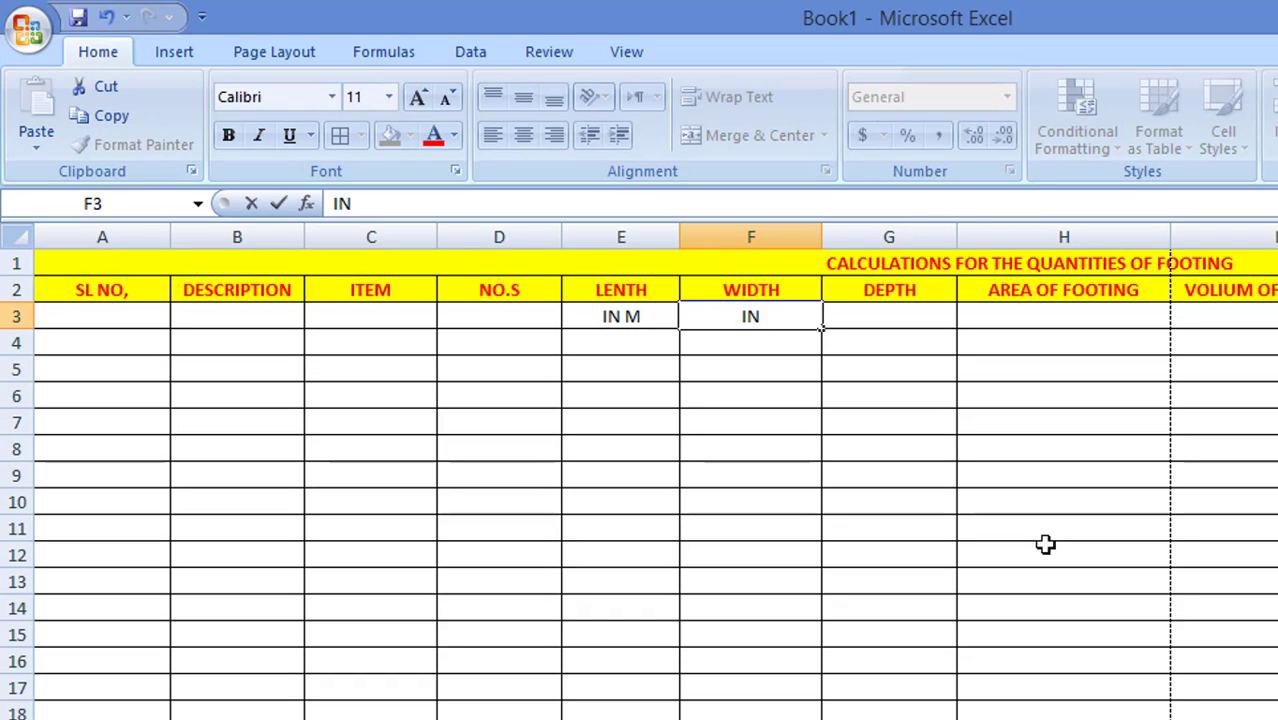
pyautogui.write(' M')
pyautogui.press('Tab')
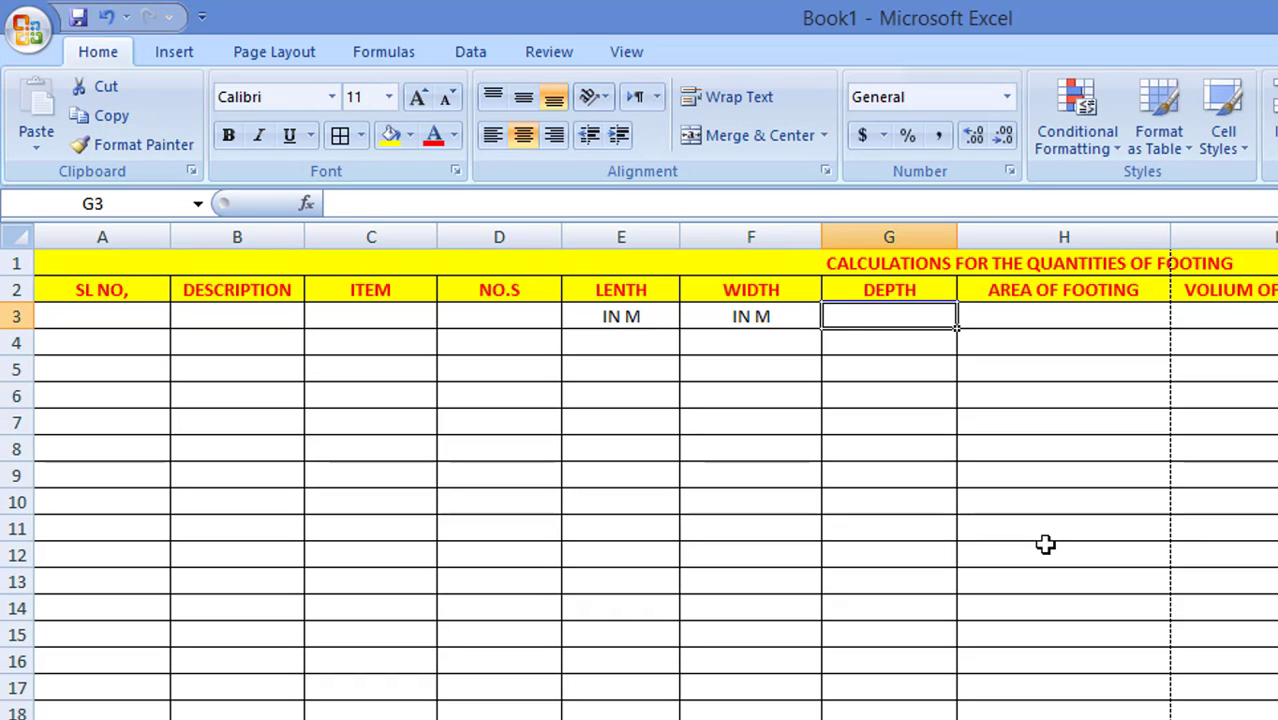
pyautogui.write('IN ')
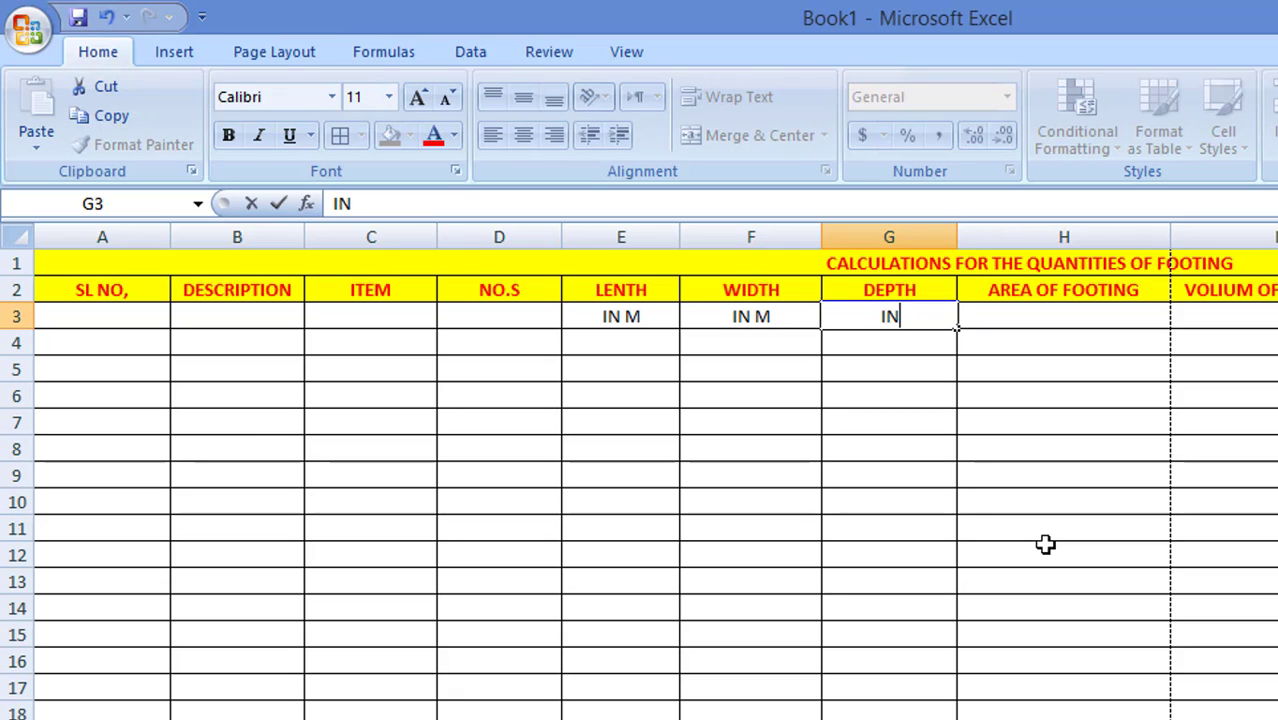
pyautogui.write('M')
pyautogui.press('Tab')
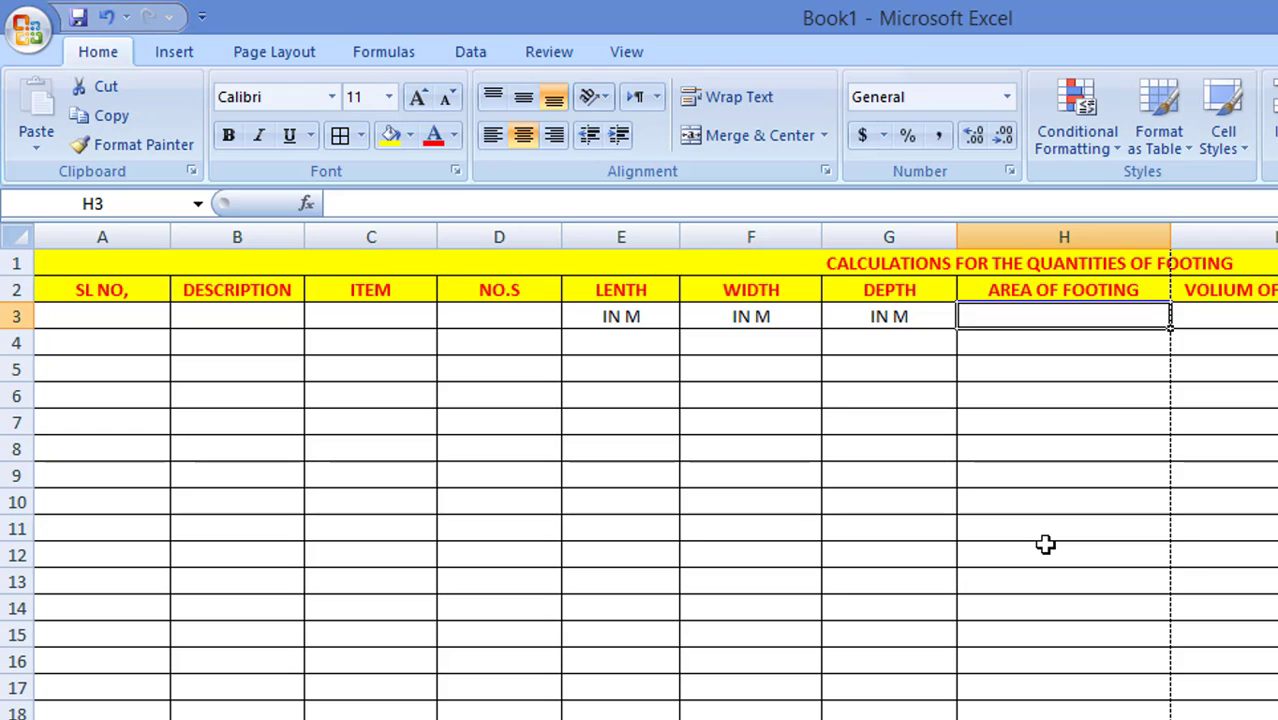
# Enter the unit "M²" under the AREA OF FOOTING heading in cell H3, with the 2 as a superscript.
pyautogui.write('M')
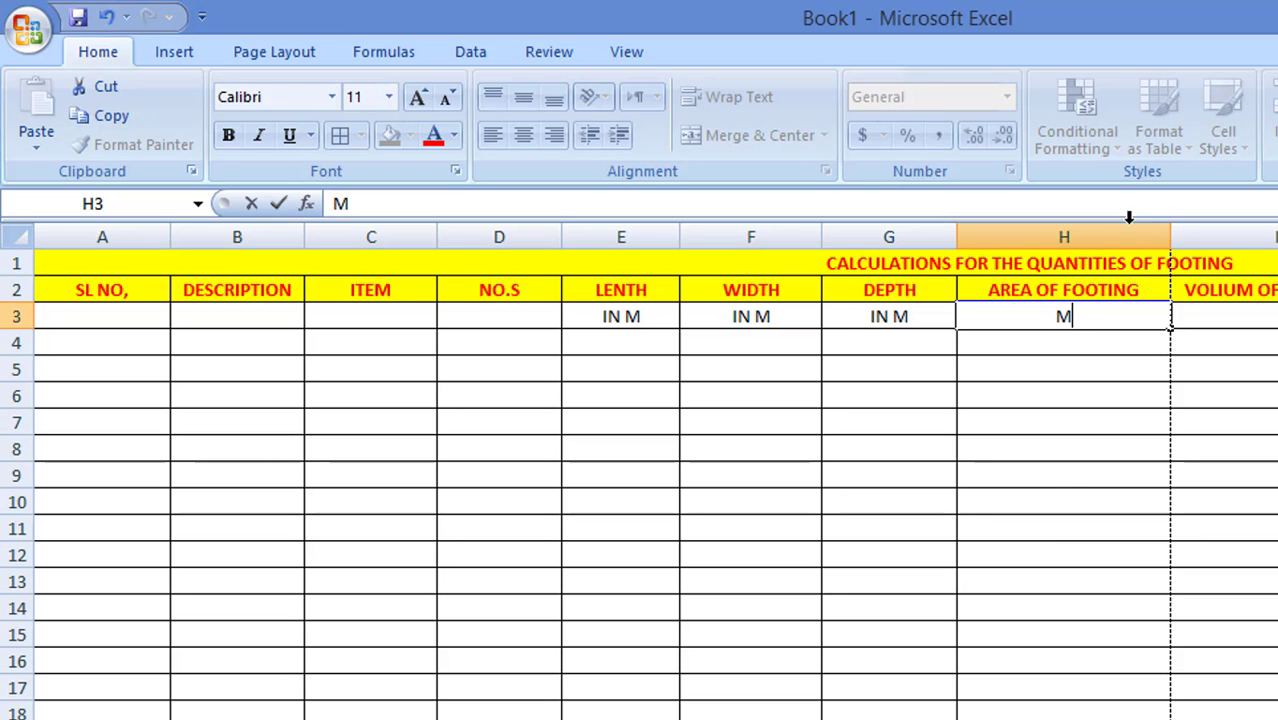
pyautogui.rightClick(1110, 320)
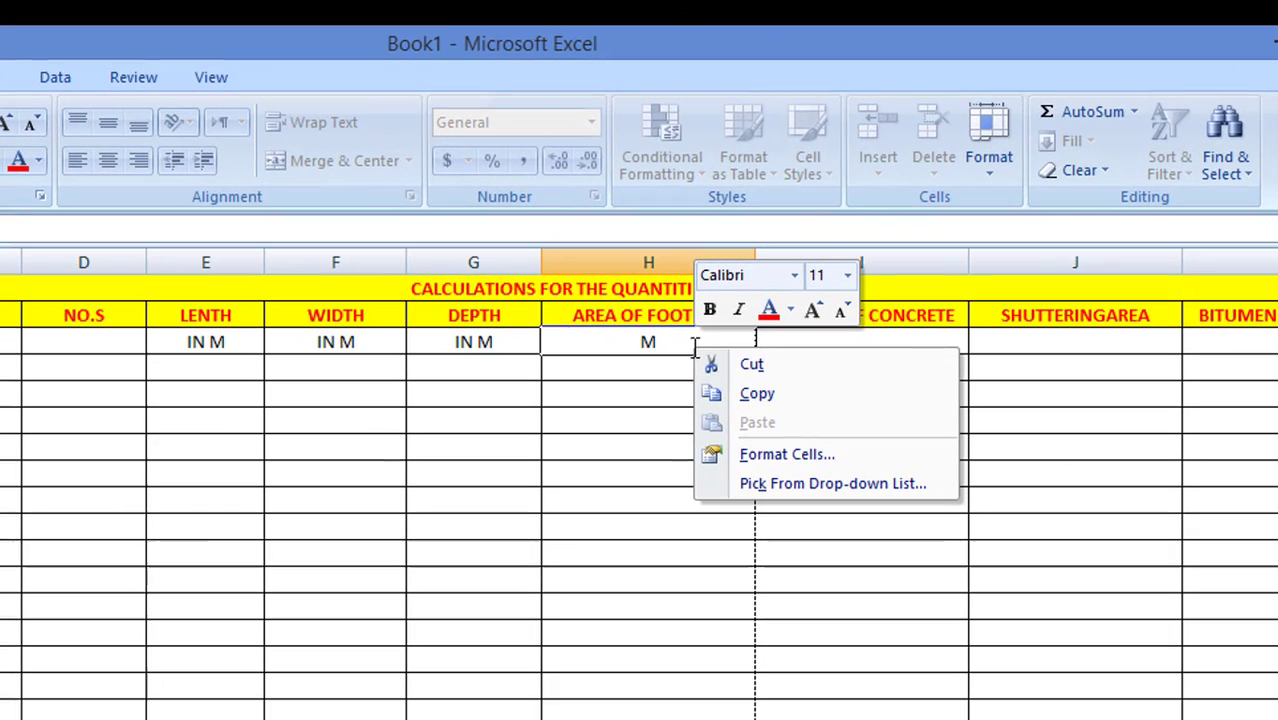
pyautogui.click(802, 454)
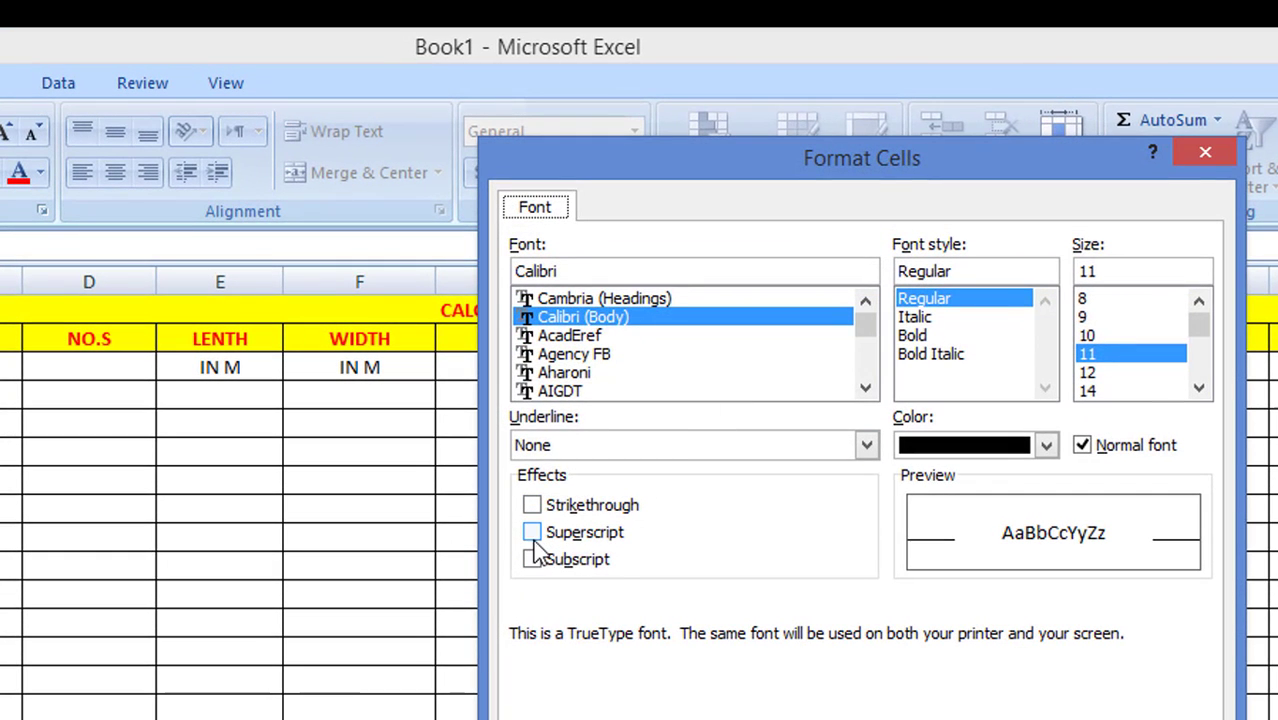
pyautogui.click(531, 532)
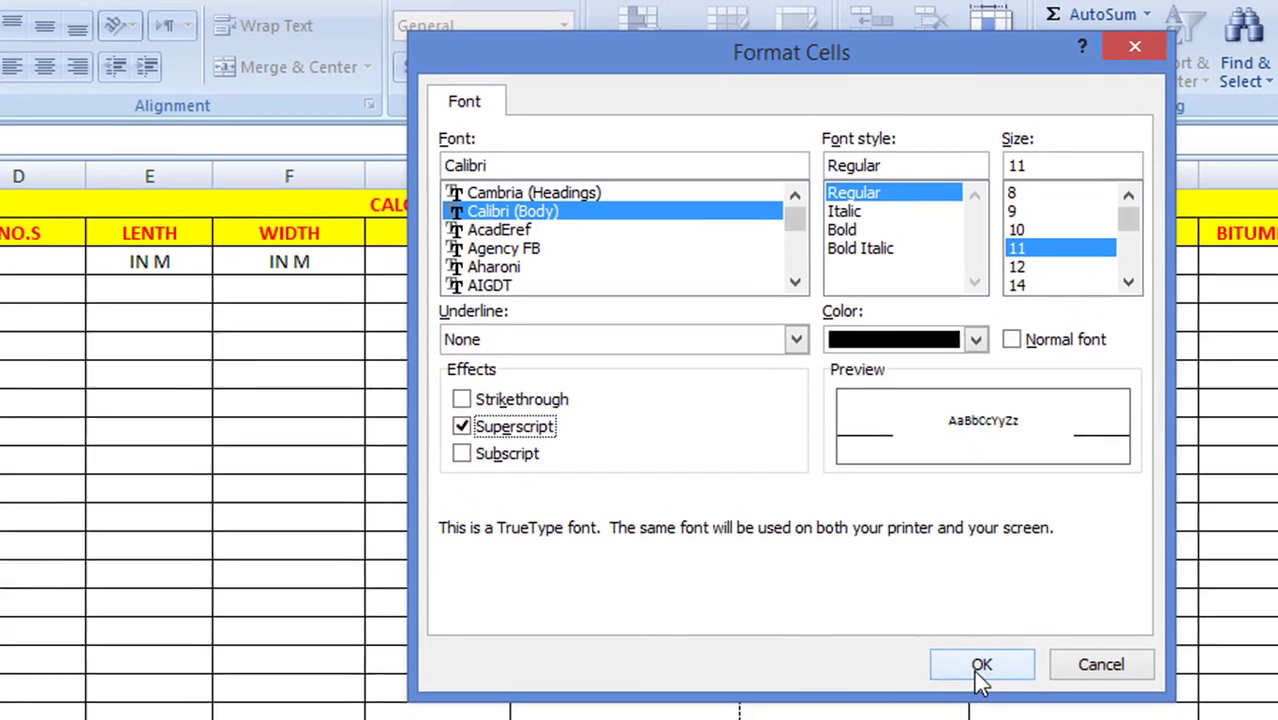
pyautogui.click(1045, 719)
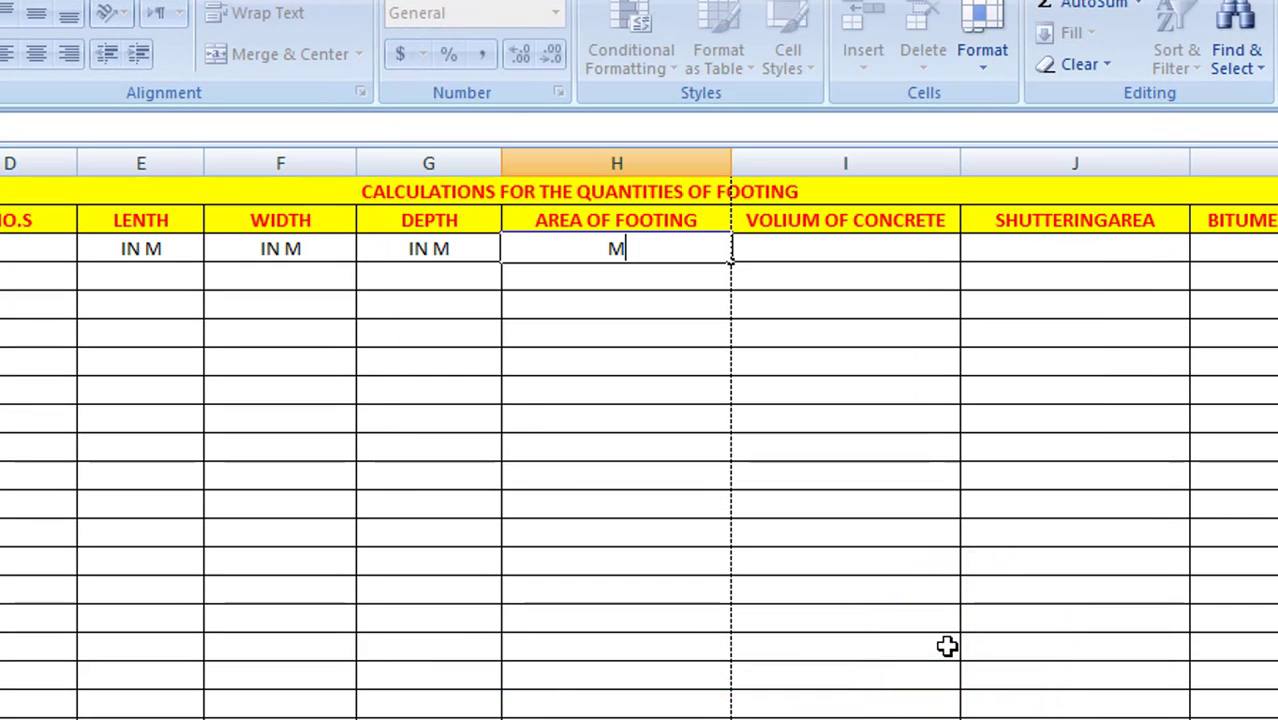
pyautogui.write('2')
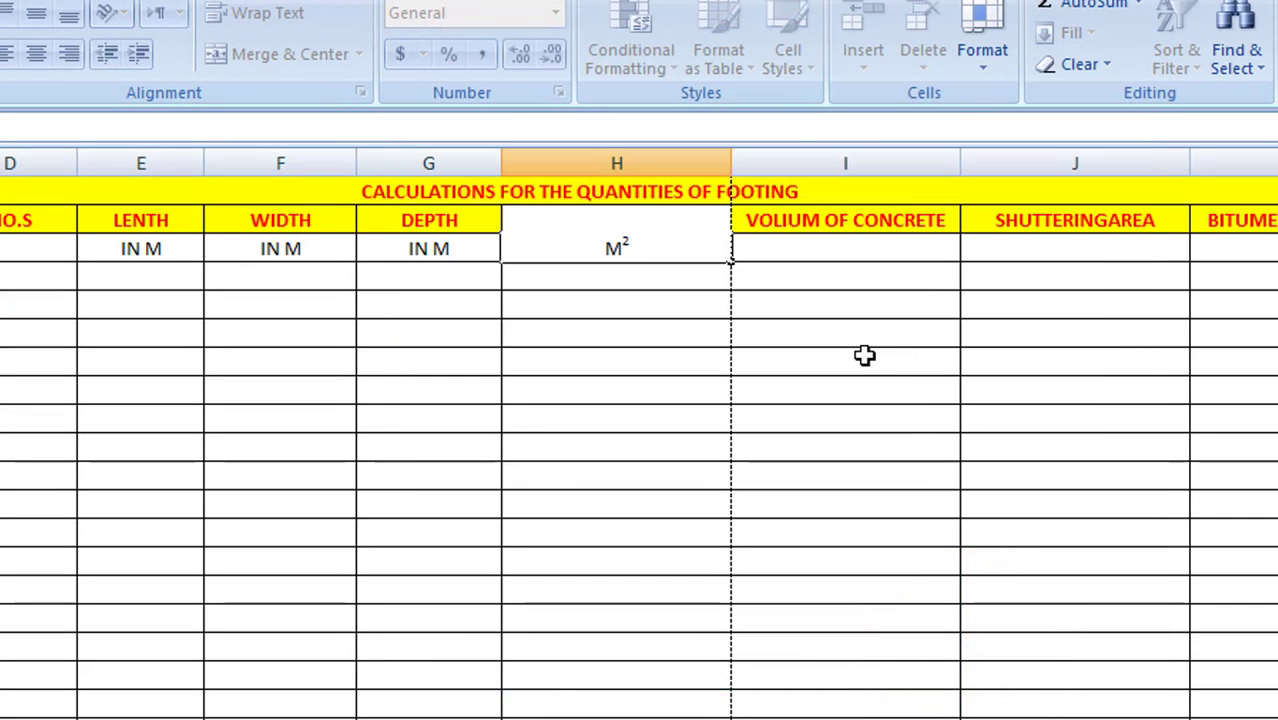
pyautogui.press('Tab')
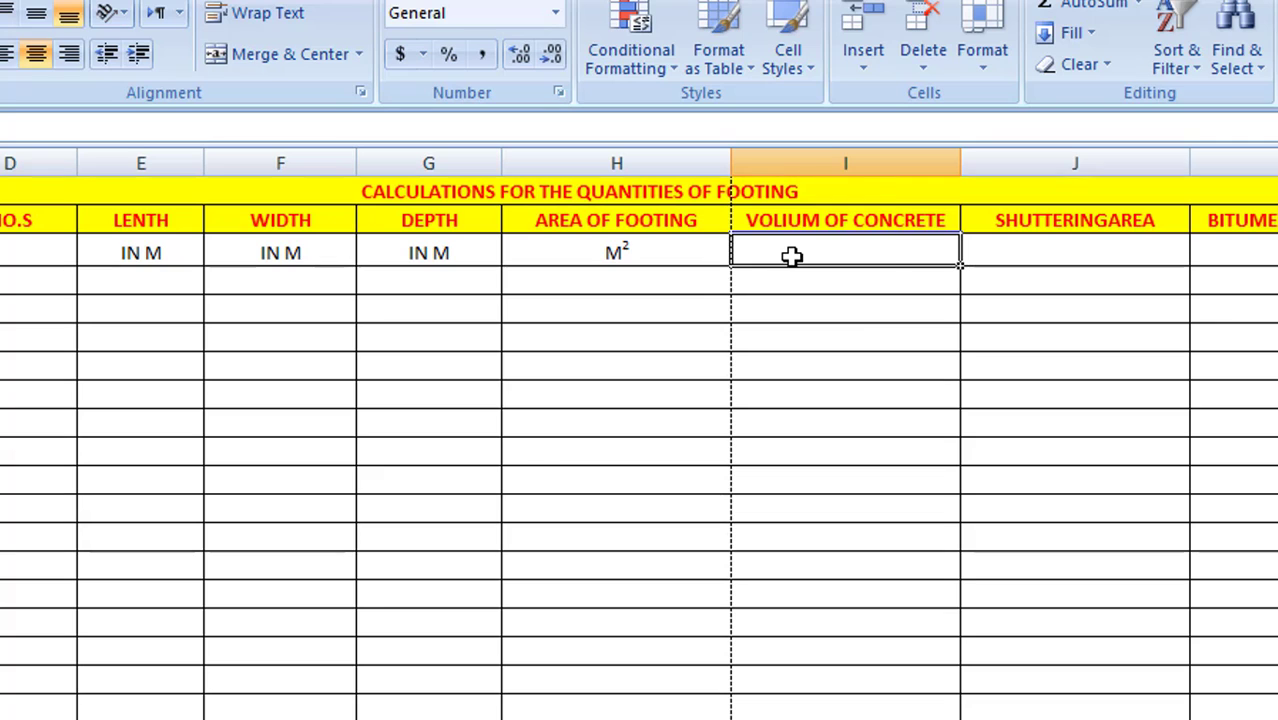
# Enter the unit "M³" under the VOLIUM OF CONCRETE heading in cell I3, with the 3 as a superscript.
pyautogui.click(791, 257)
pyautogui.write('M')
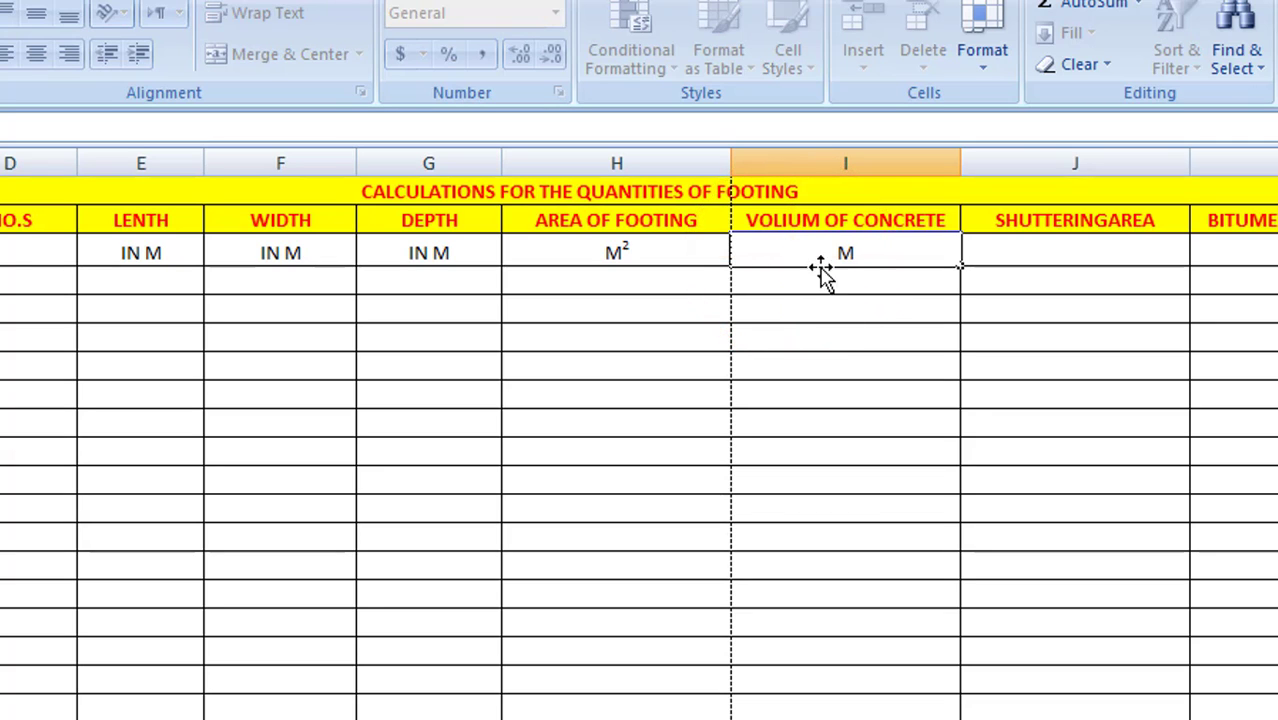
pyautogui.rightClick(884, 260)
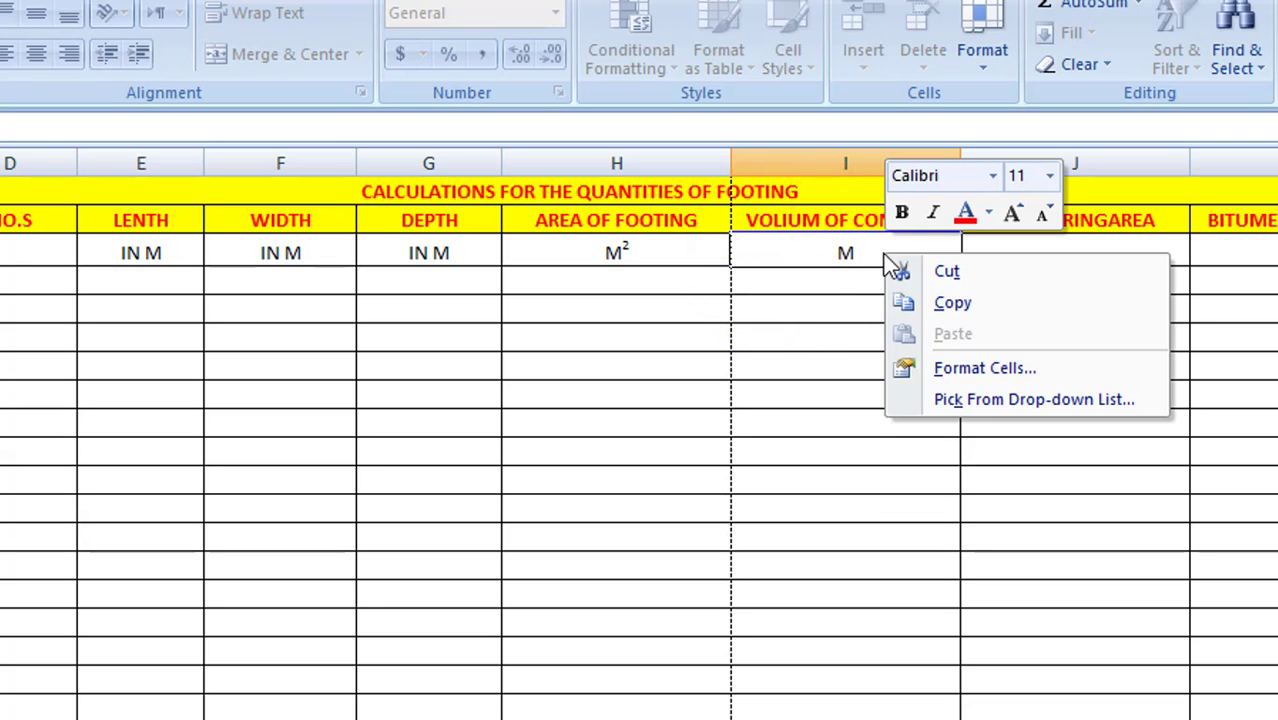
pyautogui.click(984, 368)
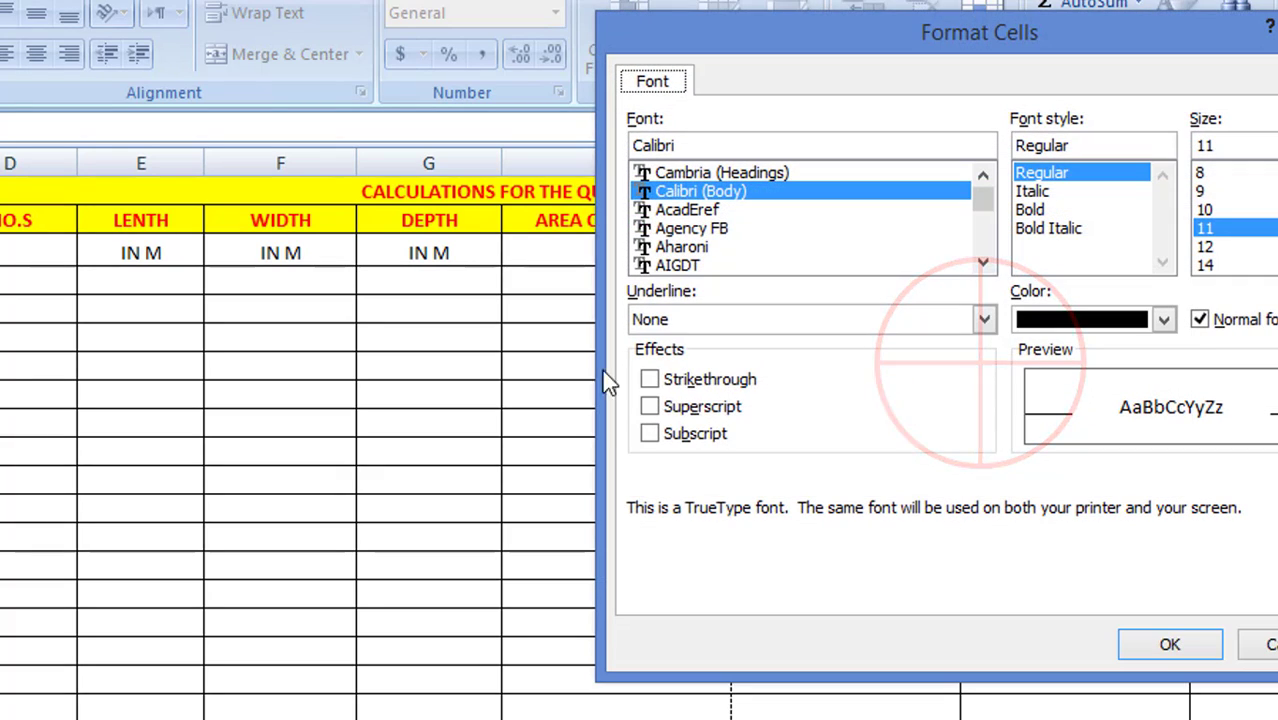
pyautogui.click(690, 406)
pyautogui.click(1166, 646)
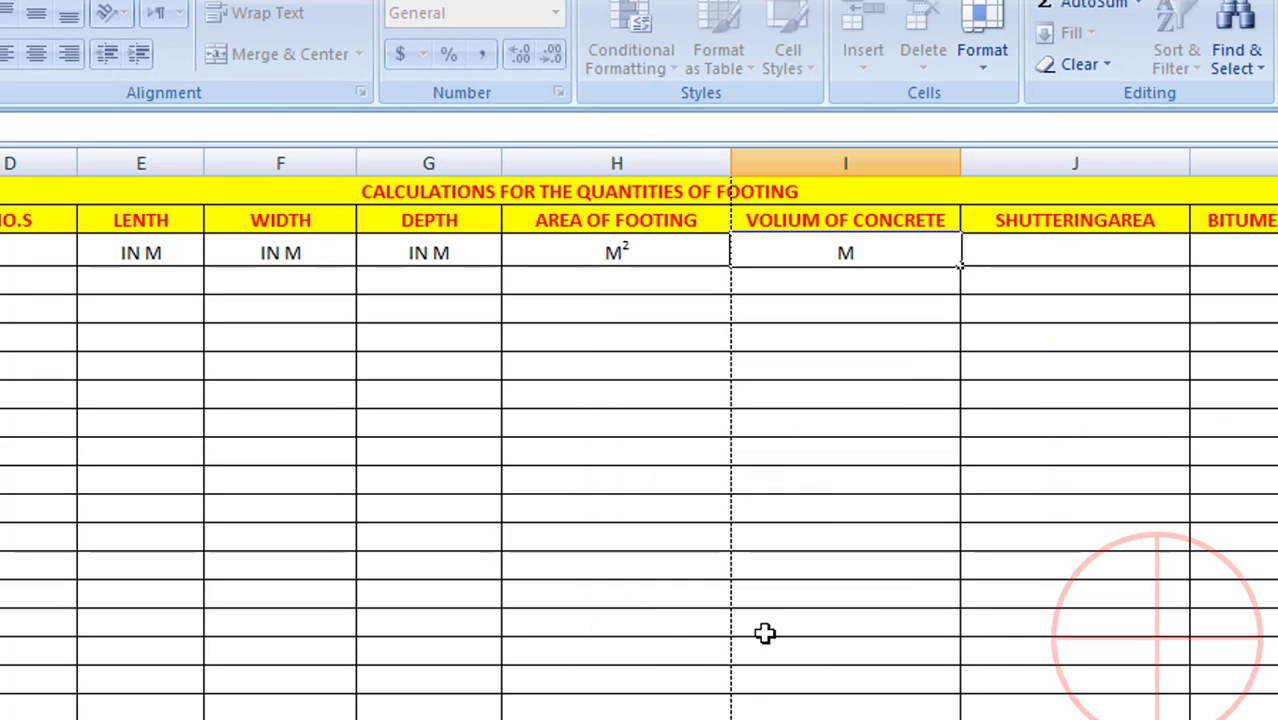
pyautogui.write('3')
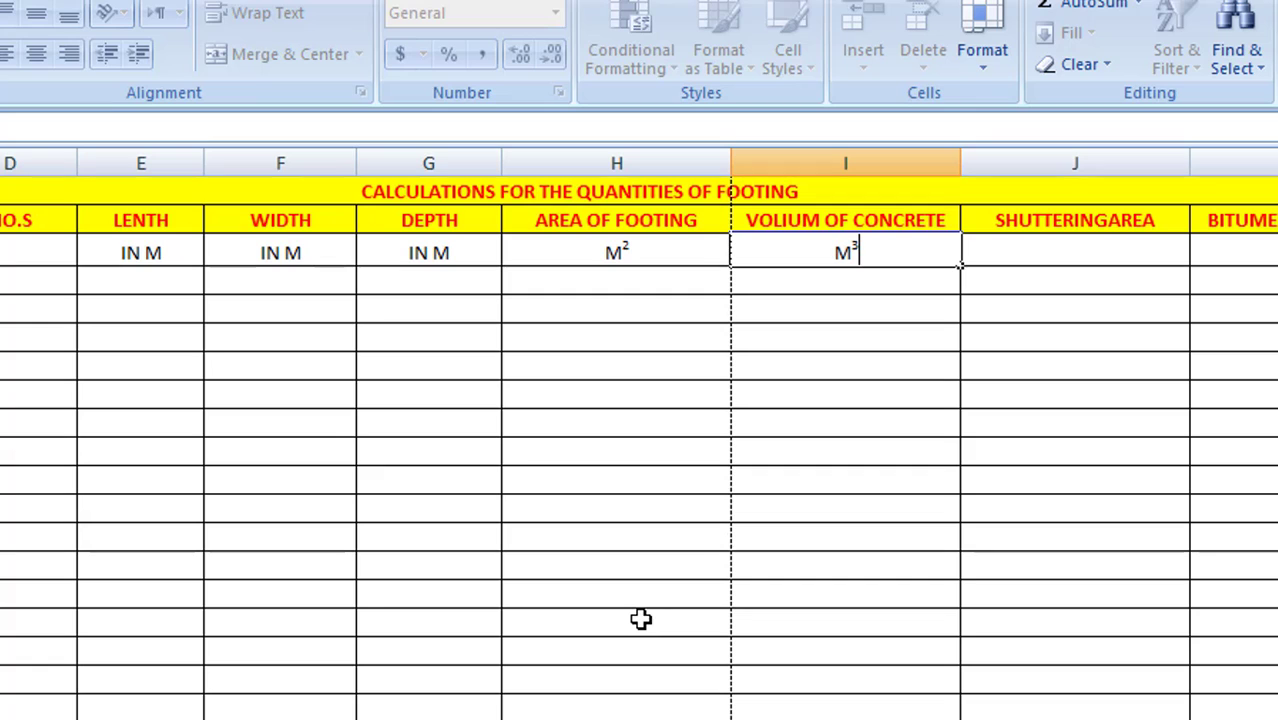
pyautogui.press('Tab')
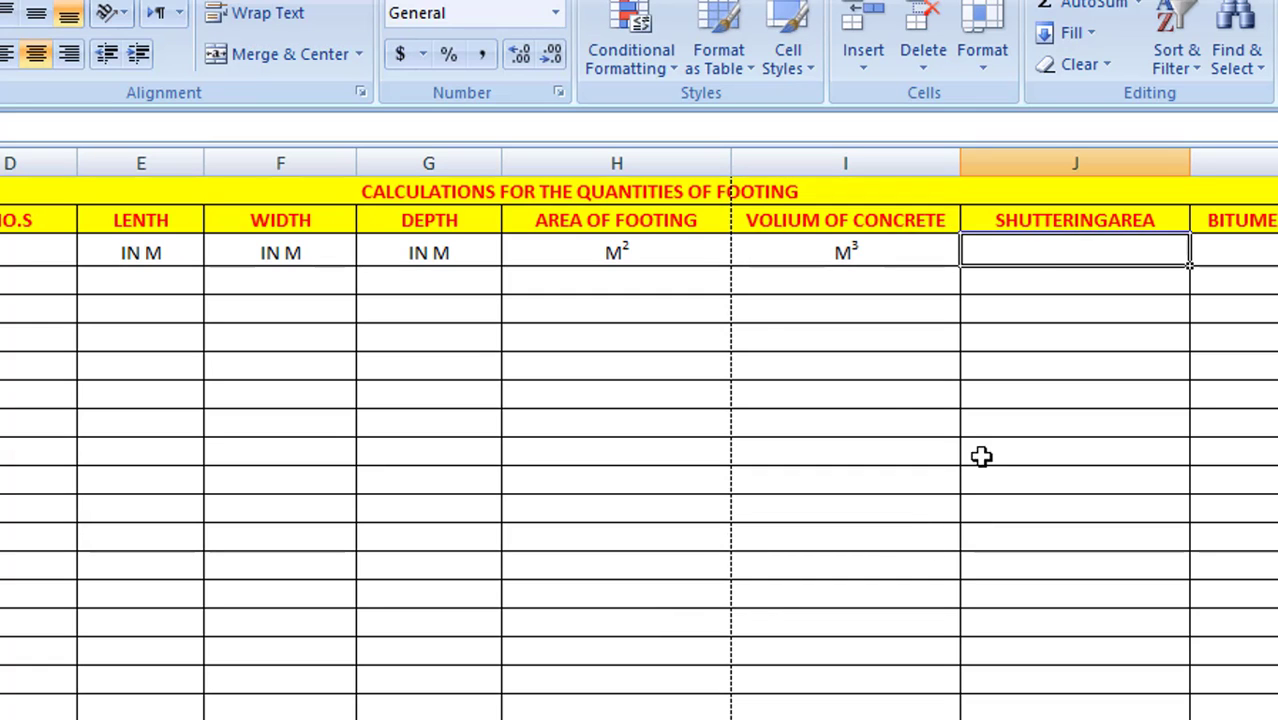
# Enter the unit "M²" under the SHUTTERINGAREA heading in cell J3, with the 2 as a superscript.
pyautogui.click(1035, 256)
pyautogui.write('M')
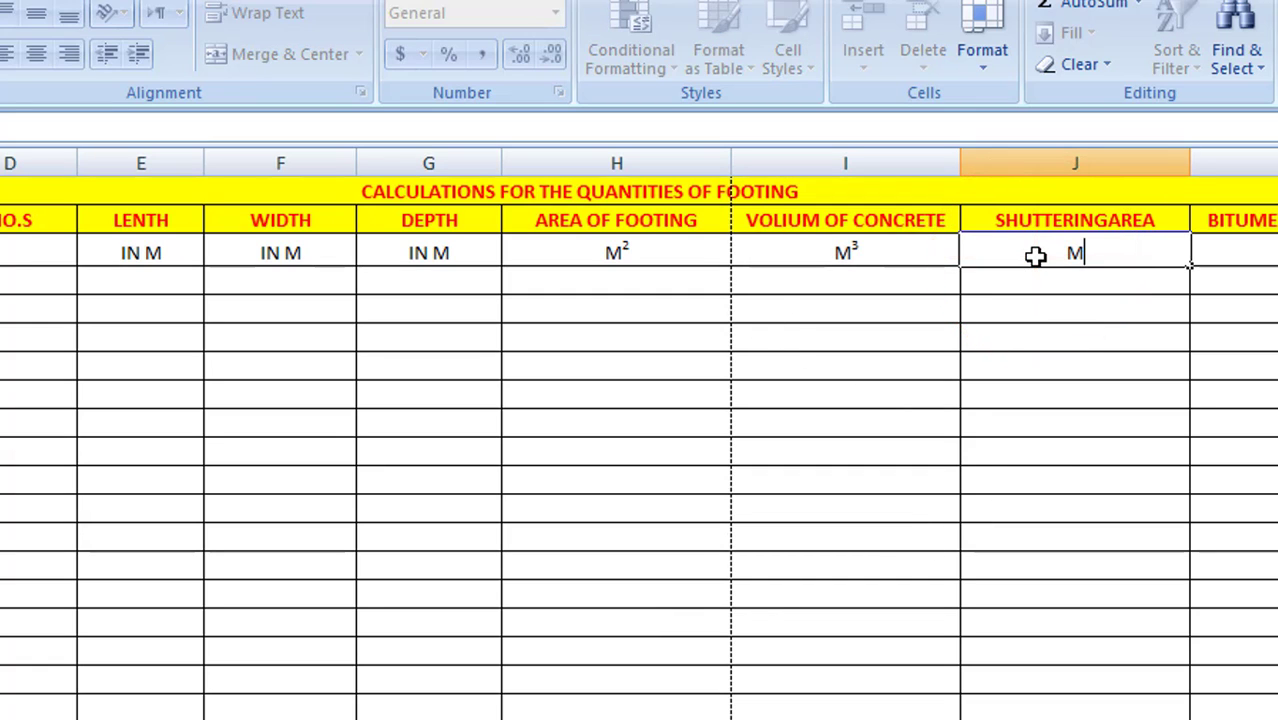
pyautogui.rightClick(1035, 256)
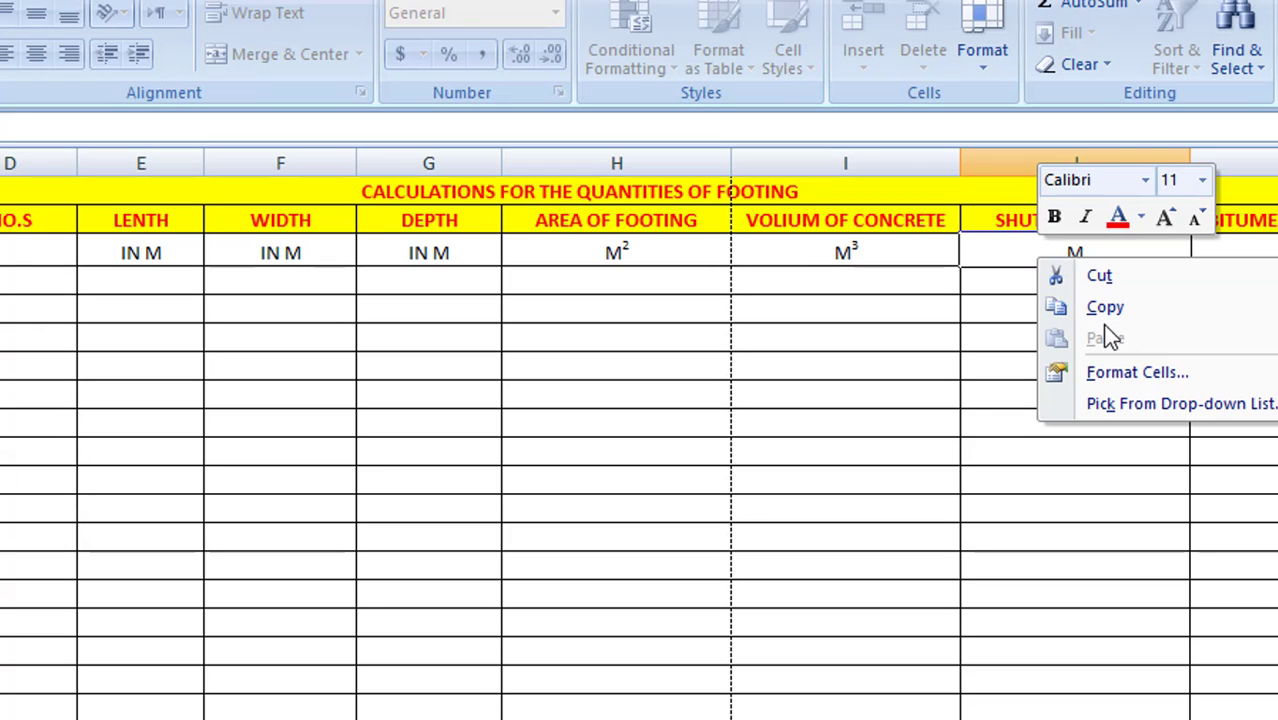
pyautogui.click(1131, 370)
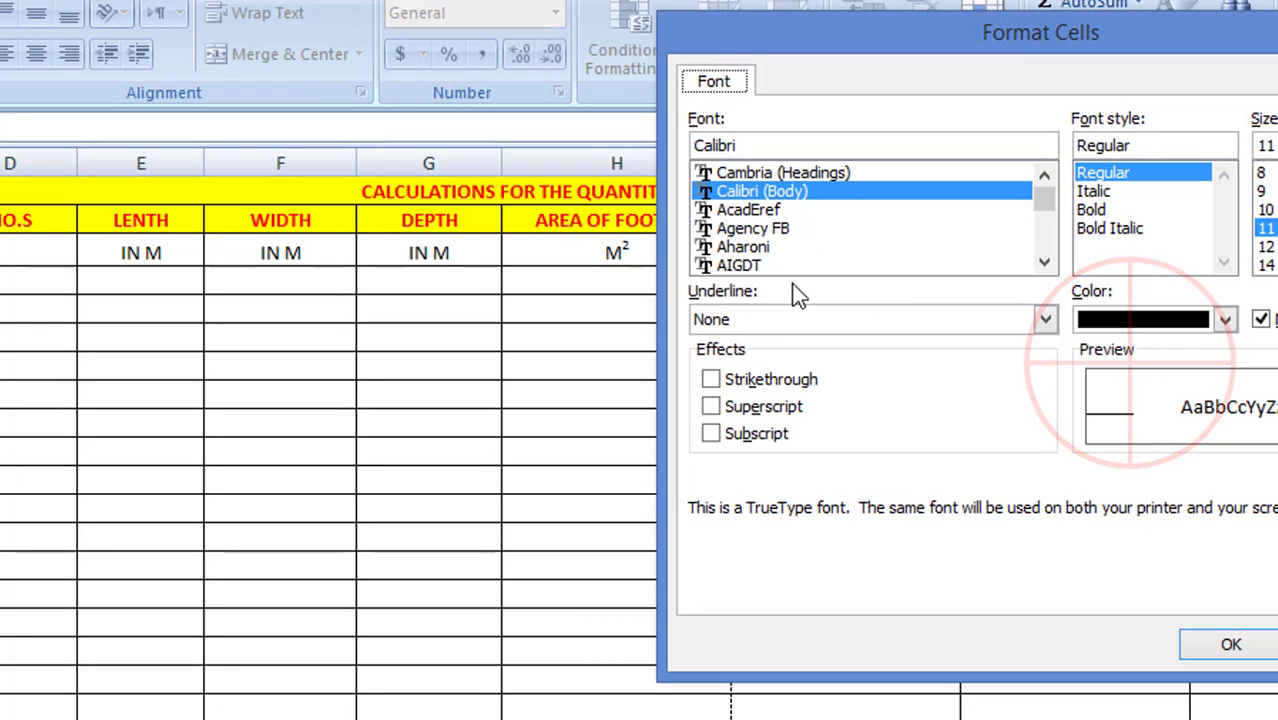
pyautogui.click(776, 408)
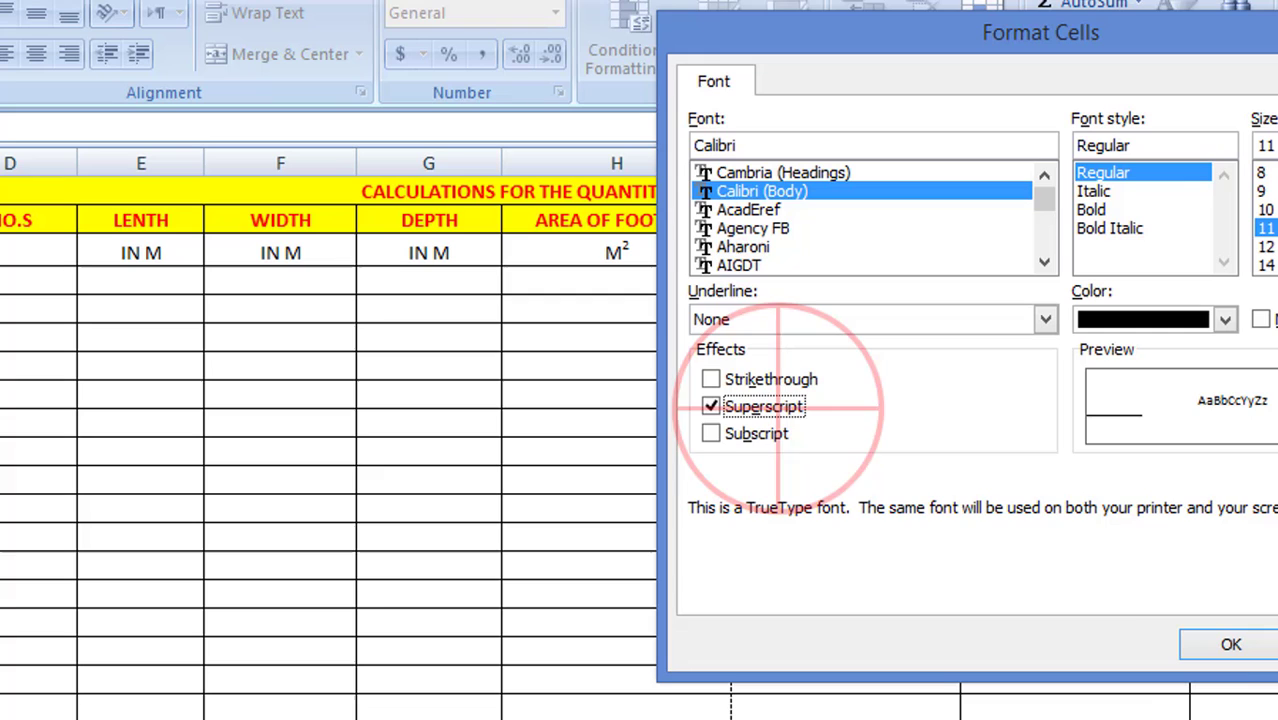
pyautogui.click(1230, 644)
pyautogui.write('2')
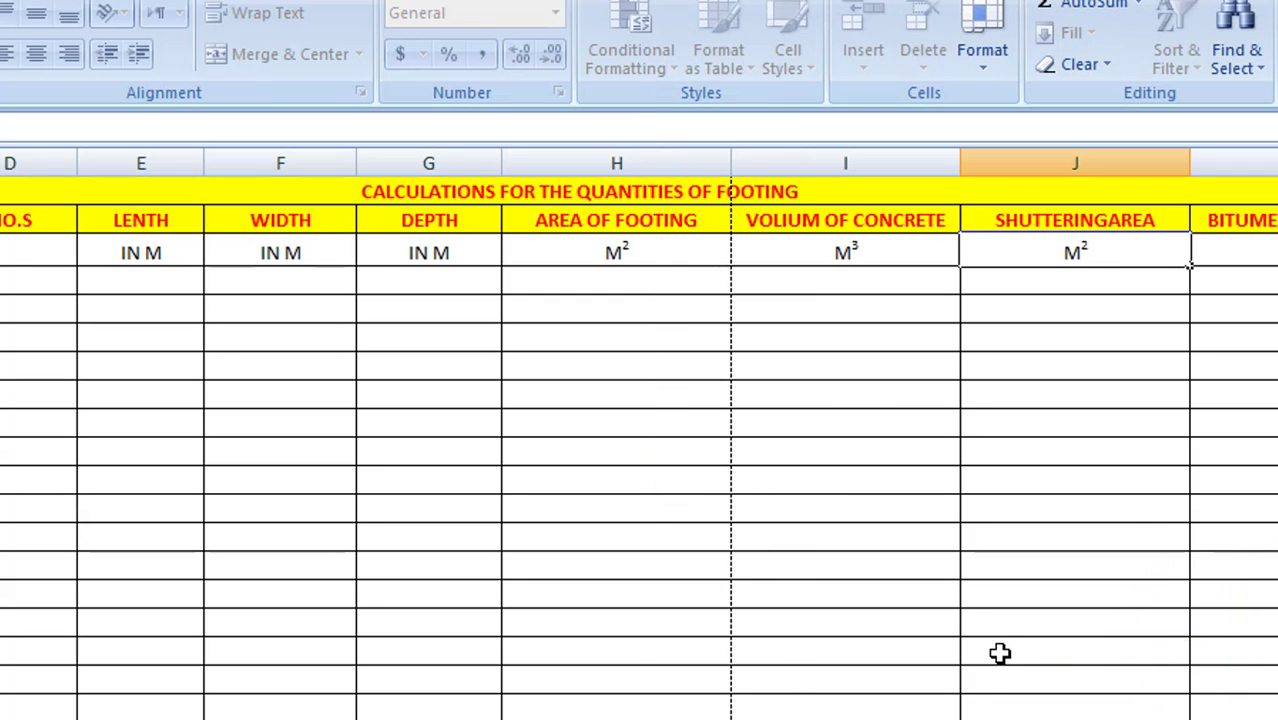
# Copy the unit "IN M²" from cell I3 into cell K3 under the BITUMEN PAINT AREA heading.
pyautogui.hscroll(1, 640, 448)
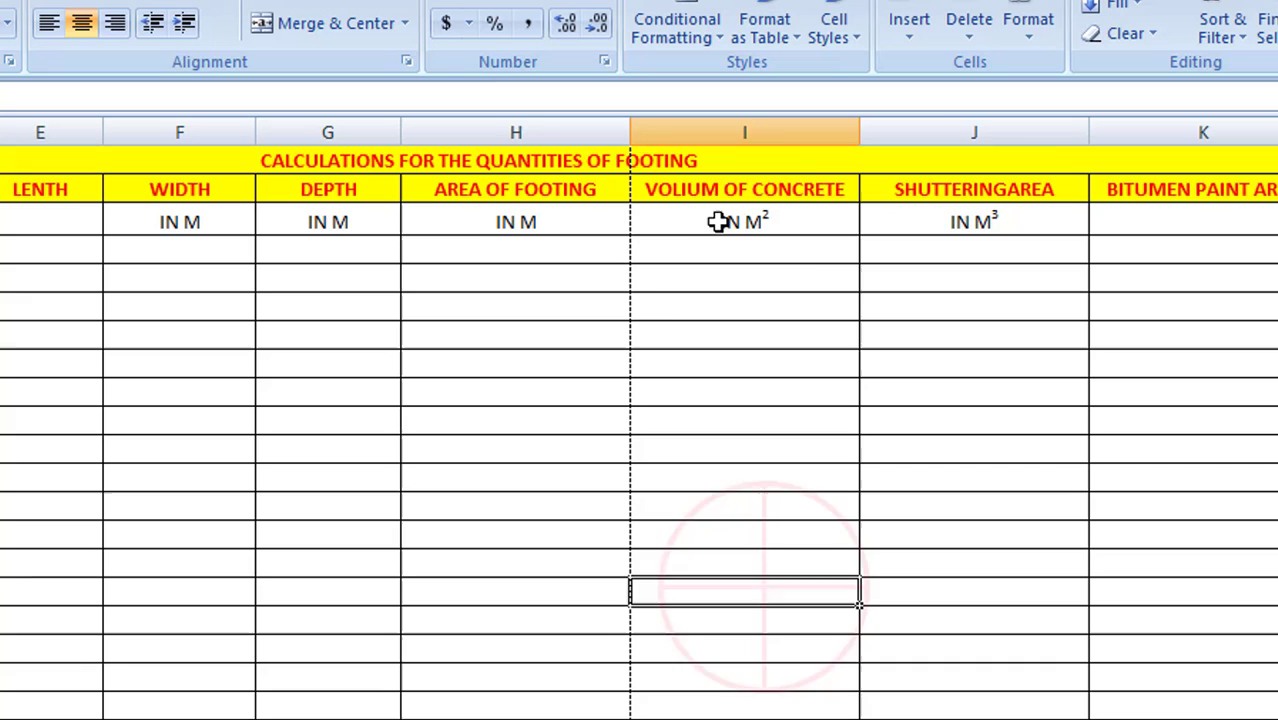
pyautogui.rightClick(719, 221)
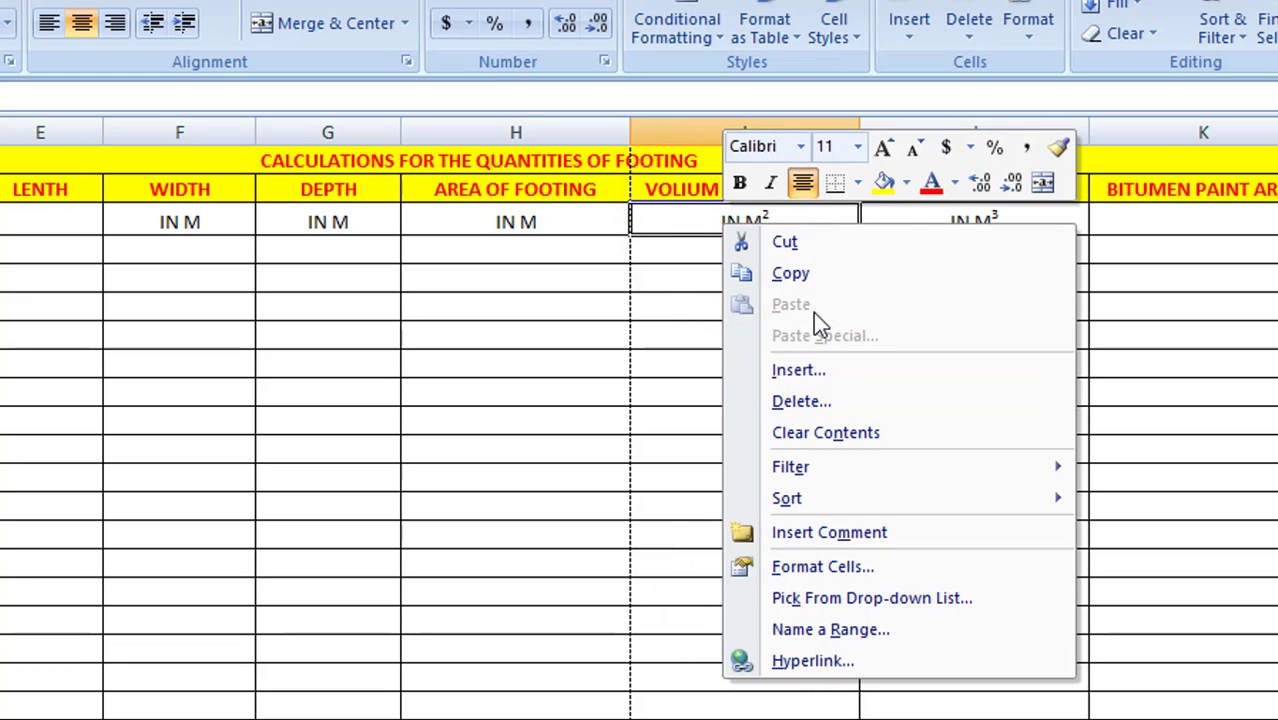
pyautogui.click(805, 273)
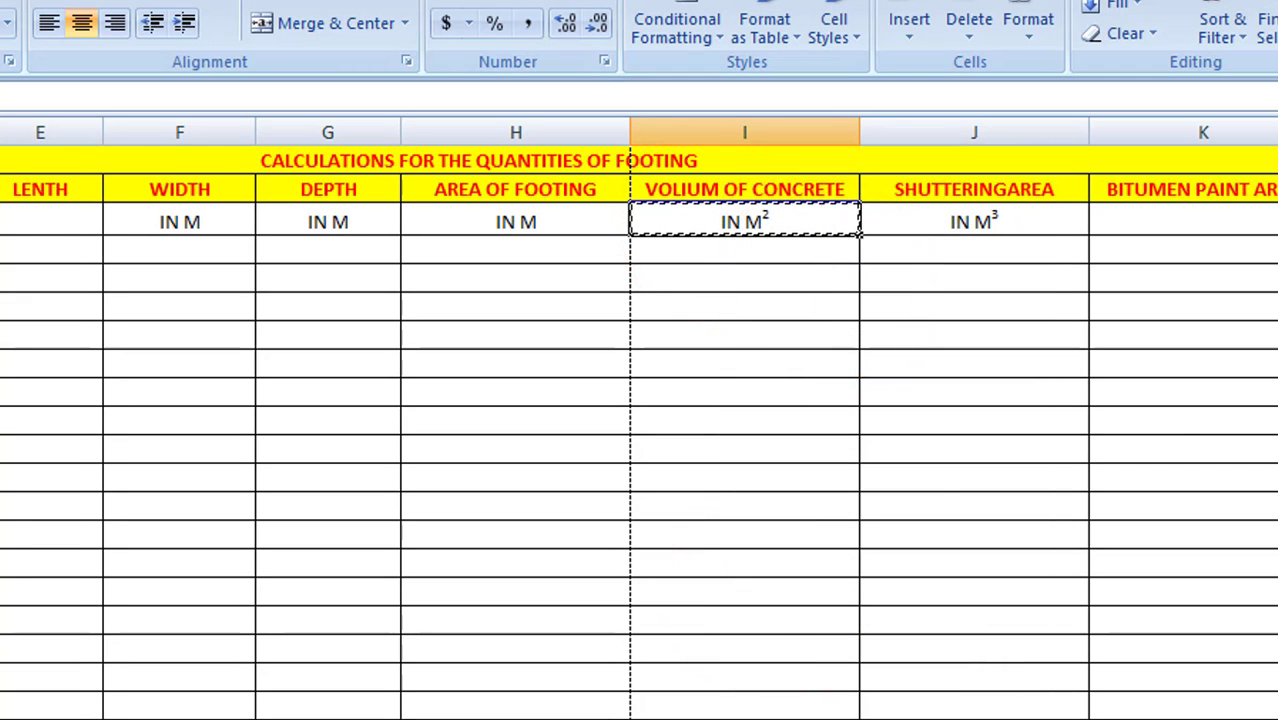
pyautogui.hscroll(1, 640, 448)
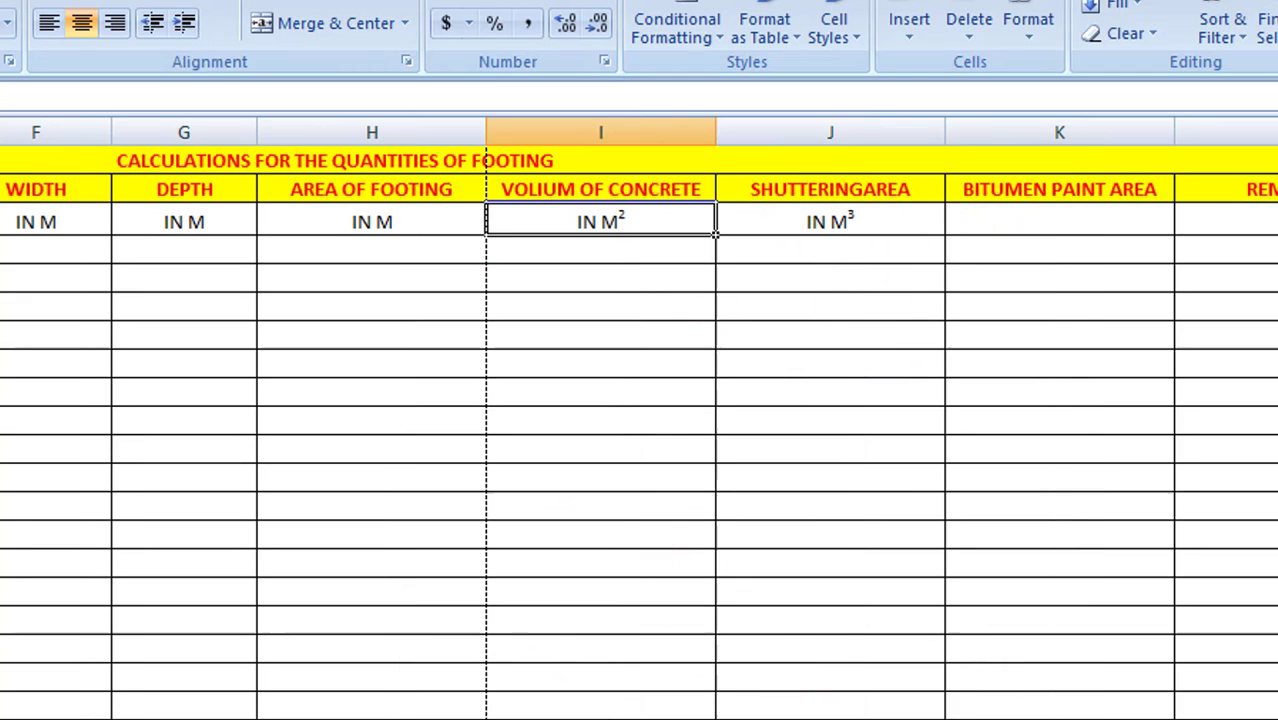
pyautogui.rightClick(1075, 220)
pyautogui.click(1130, 290)
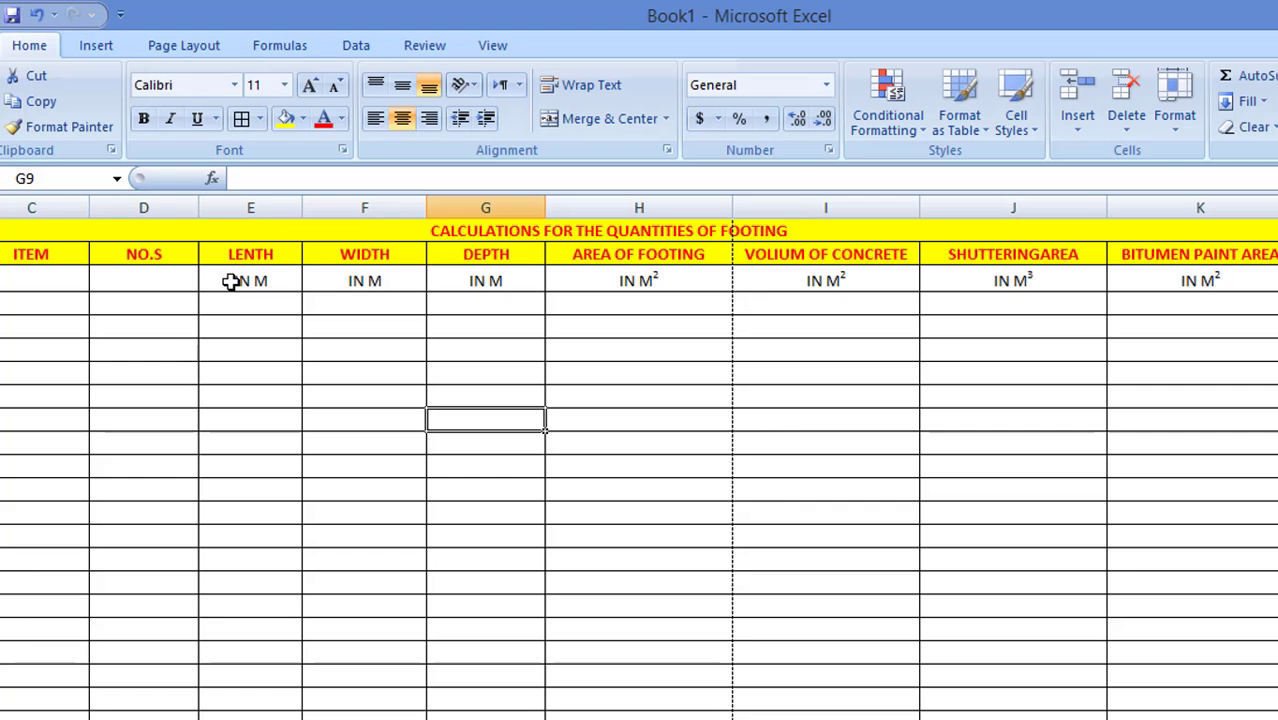
# Fill the unit cells E3 to K3 with the standard light green color.
pyautogui.moveTo(230, 281); pyautogui.dragTo(1183, 285)
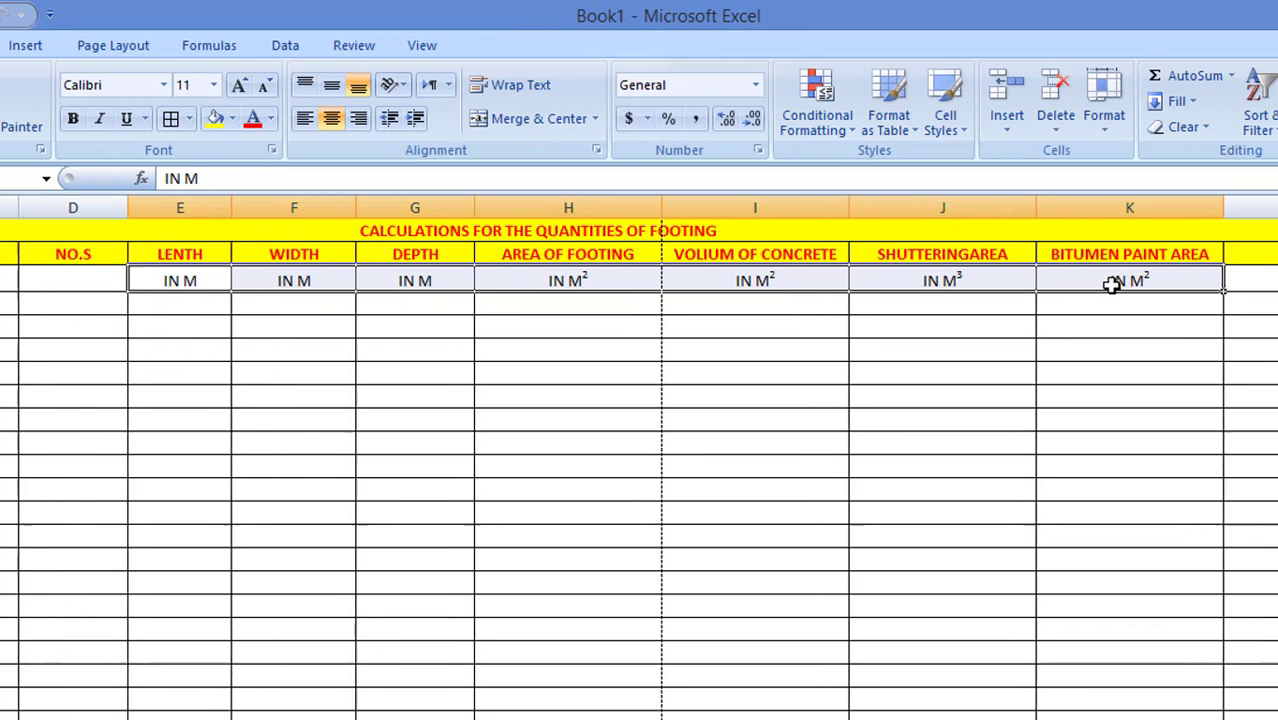
pyautogui.click(188, 120)
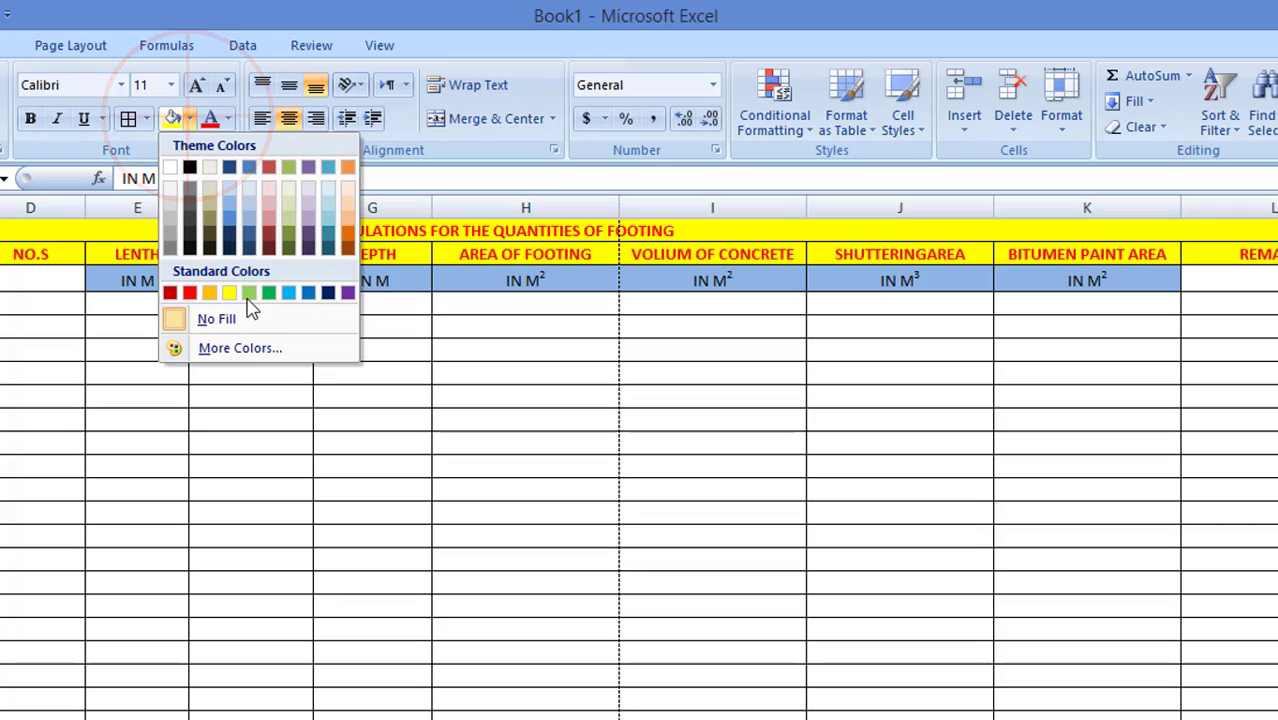
pyautogui.click(242, 319)
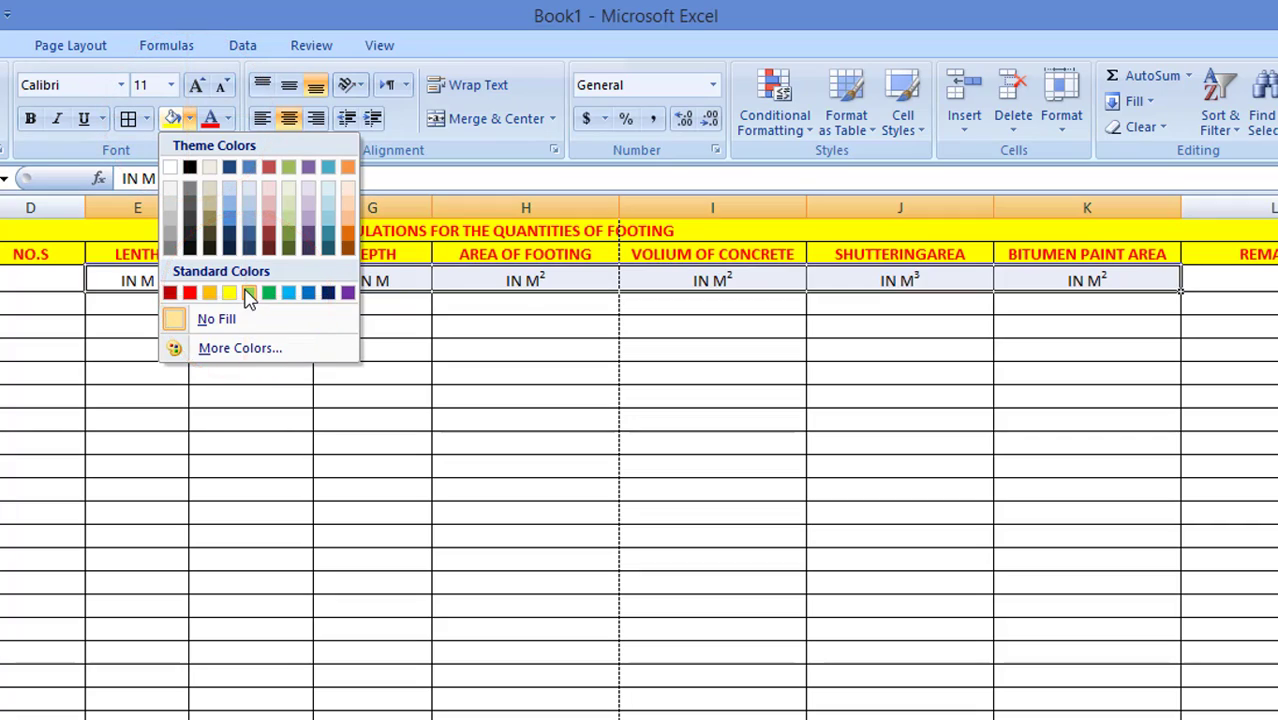
pyautogui.click(249, 293)
pyautogui.click(238, 397)
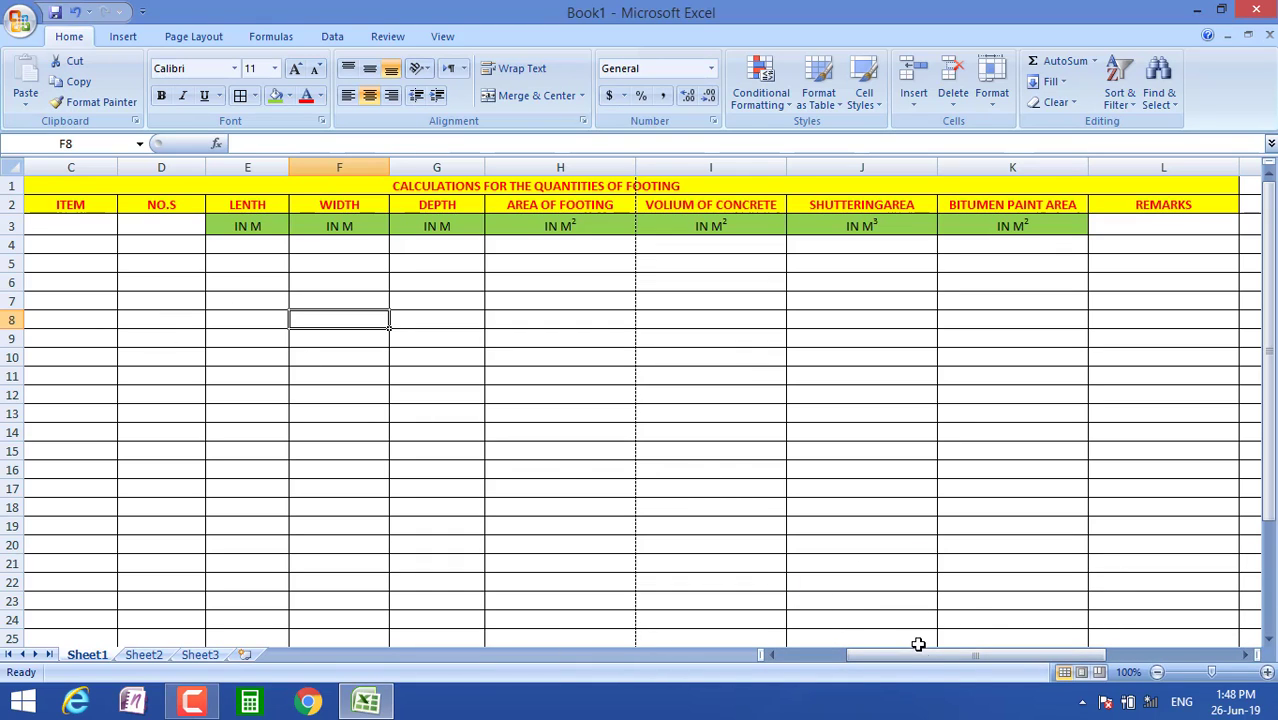
# Enter serial number 1 in cell A4 and the description "FOOTING-1" in cell B4.
pyautogui.moveTo(918, 655); pyautogui.dragTo(852, 656)
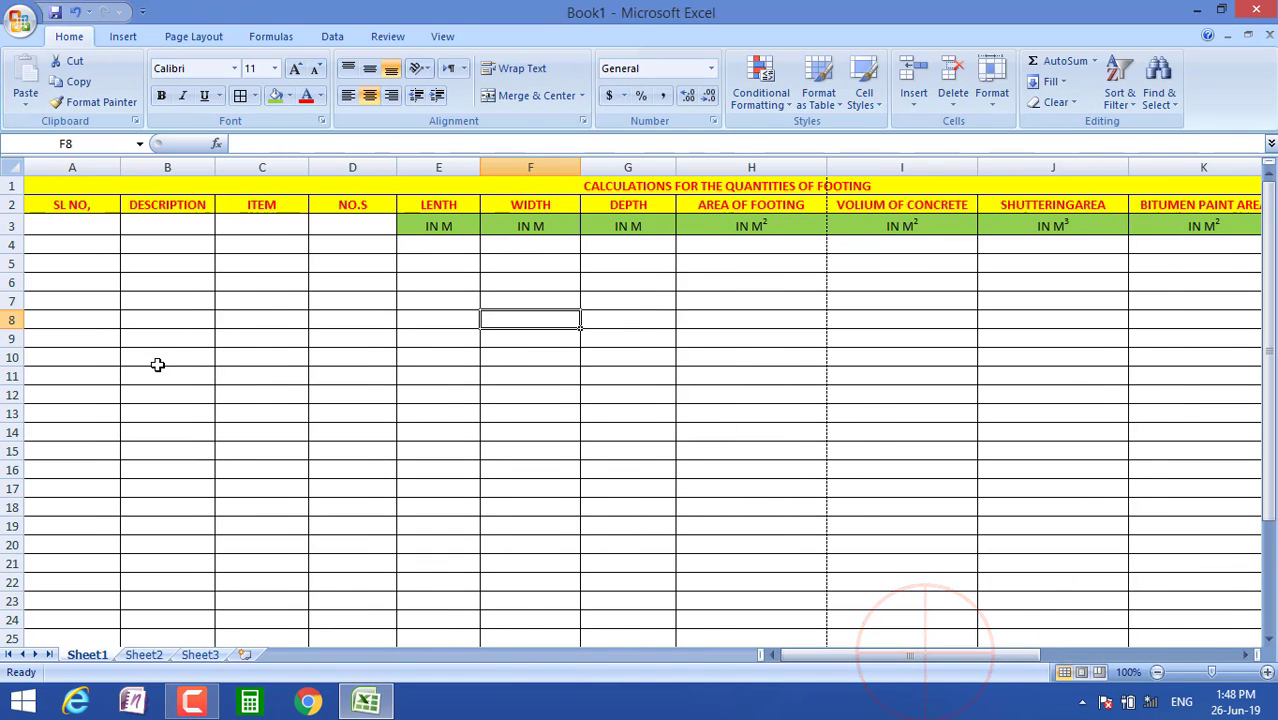
pyautogui.click(42, 250)
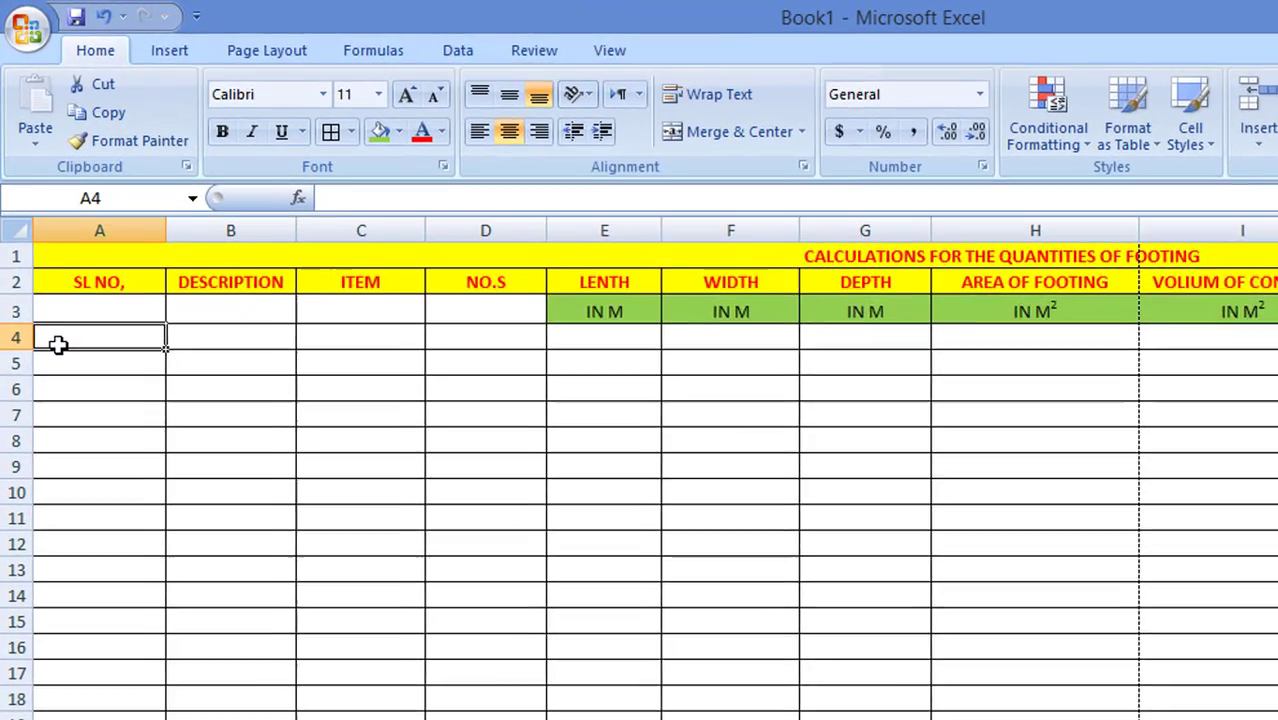
pyautogui.write('1')
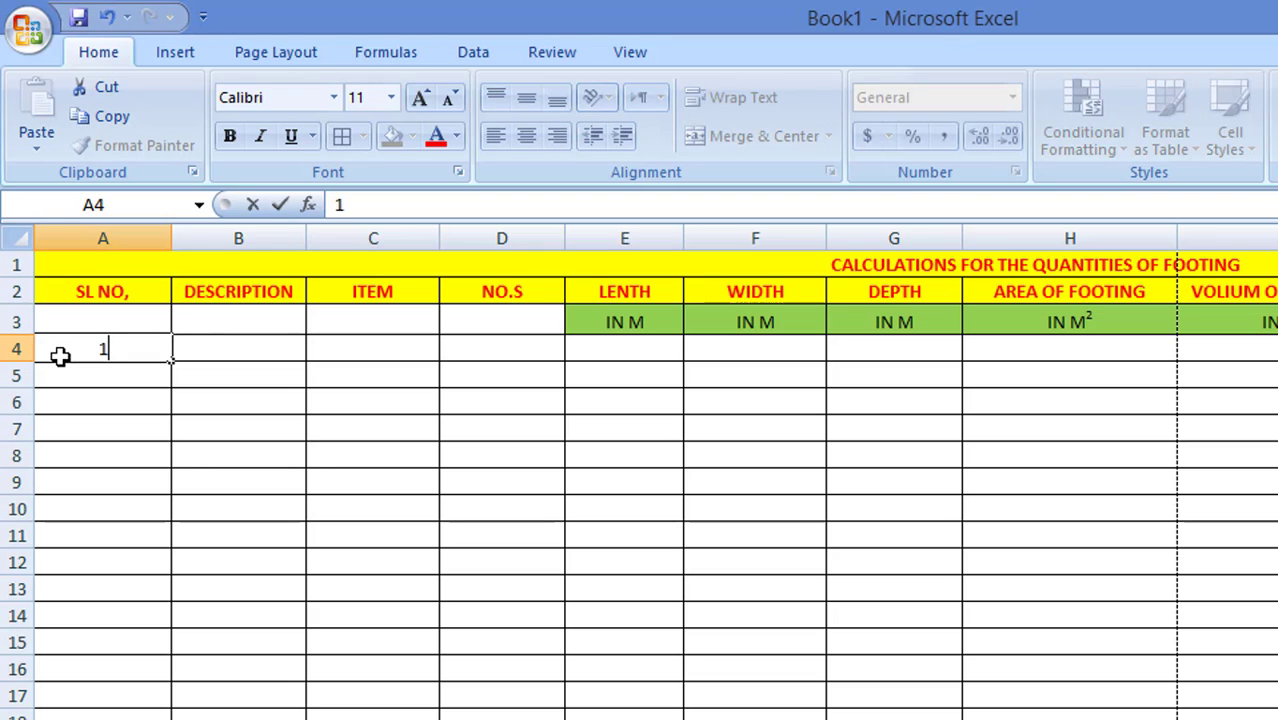
pyautogui.press('Tab')
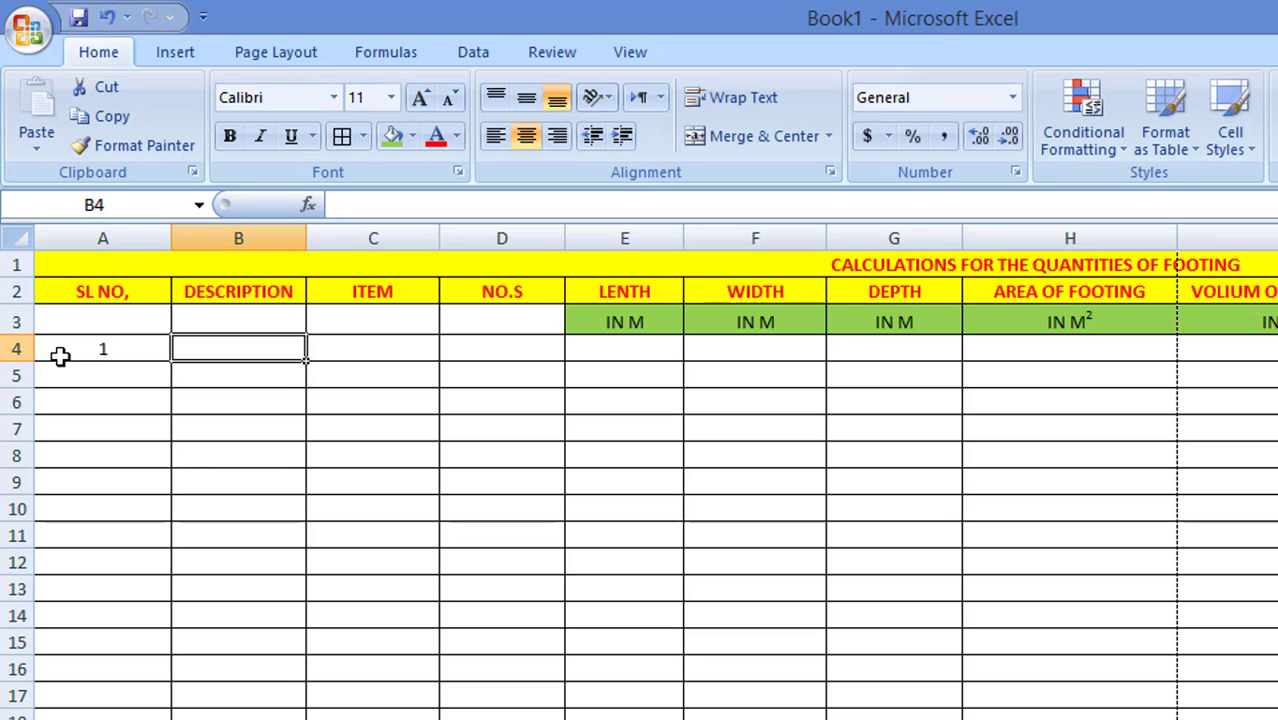
pyautogui.write('FOOT')
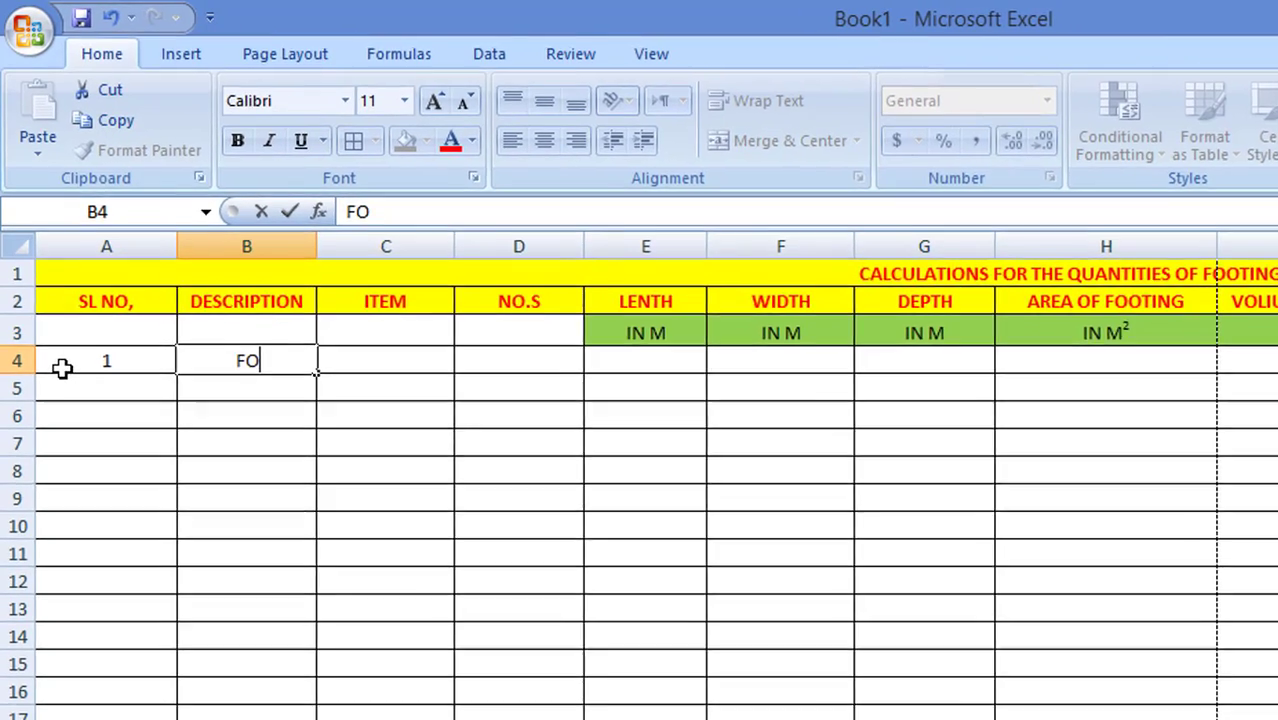
pyautogui.write('I')
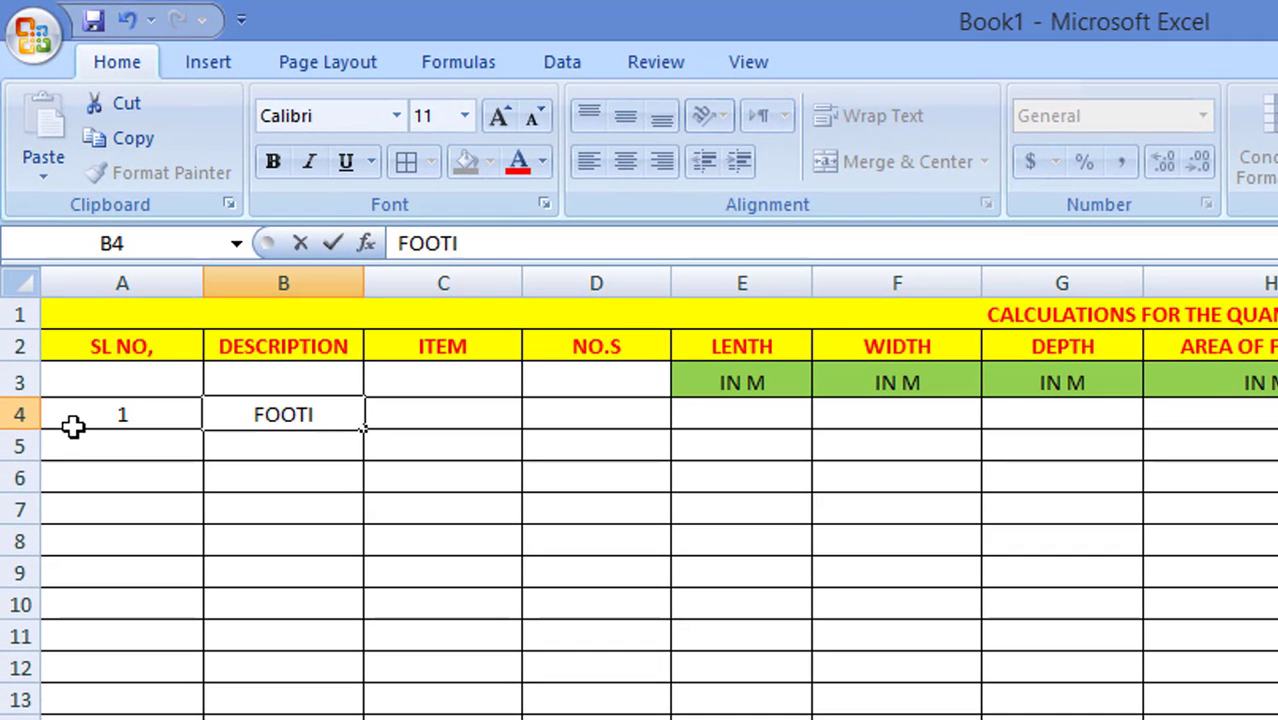
pyautogui.write('NG')
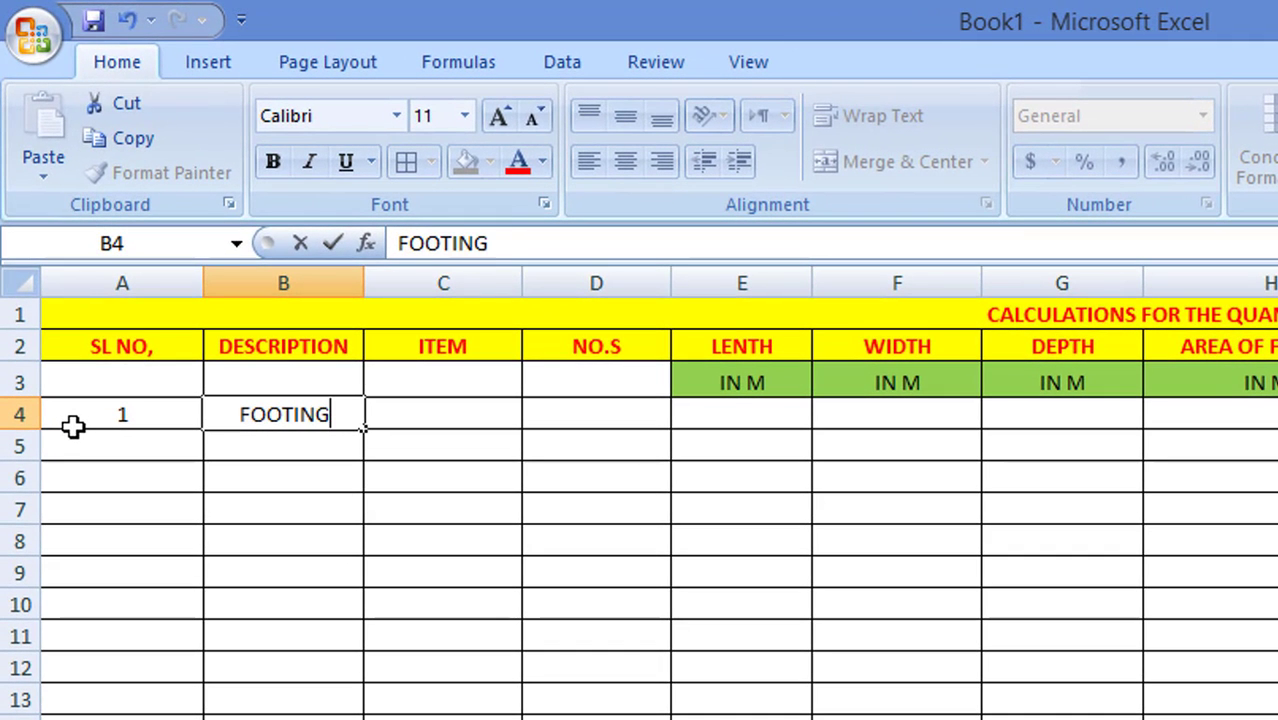
pyautogui.write('-')
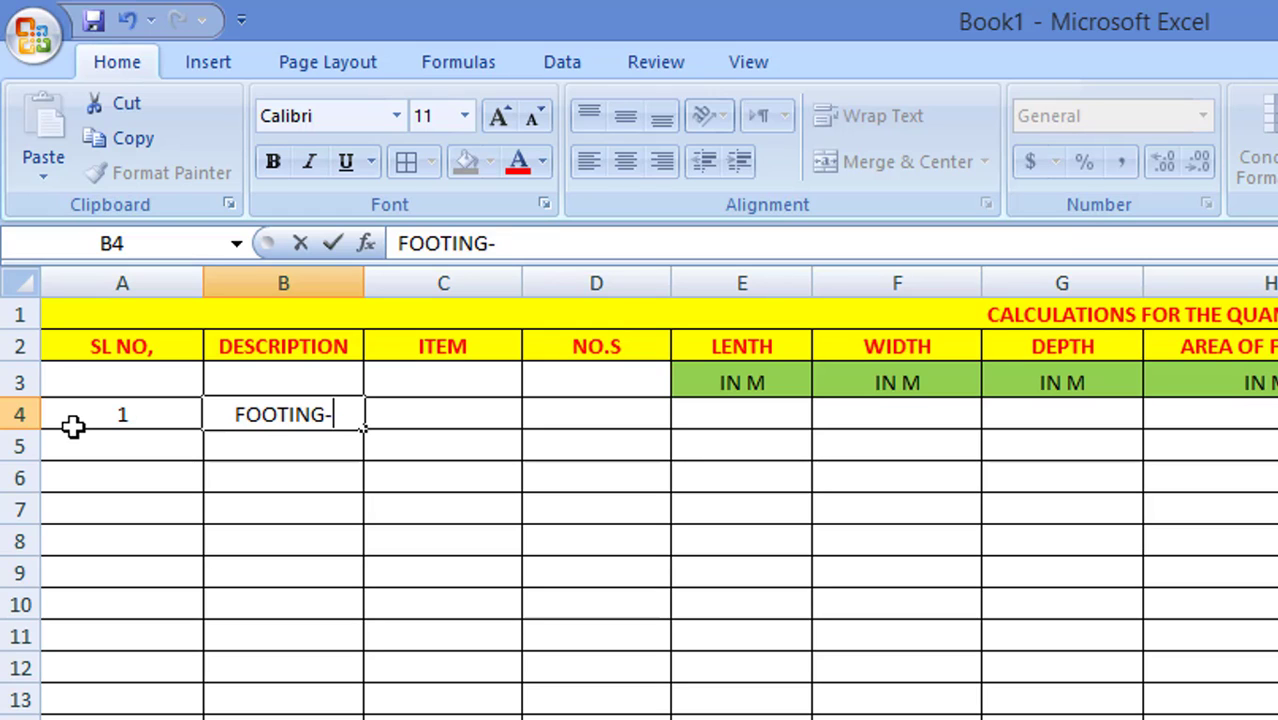
pyautogui.write('1')
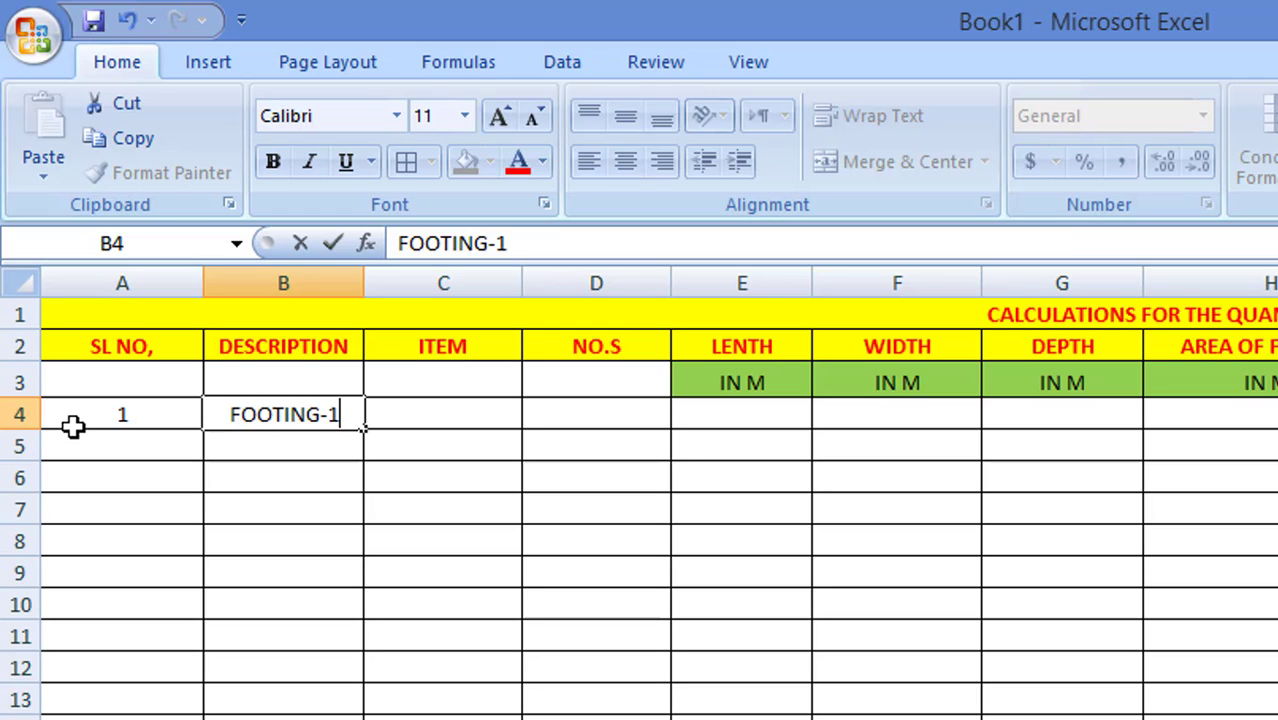
pyautogui.press('Tab')
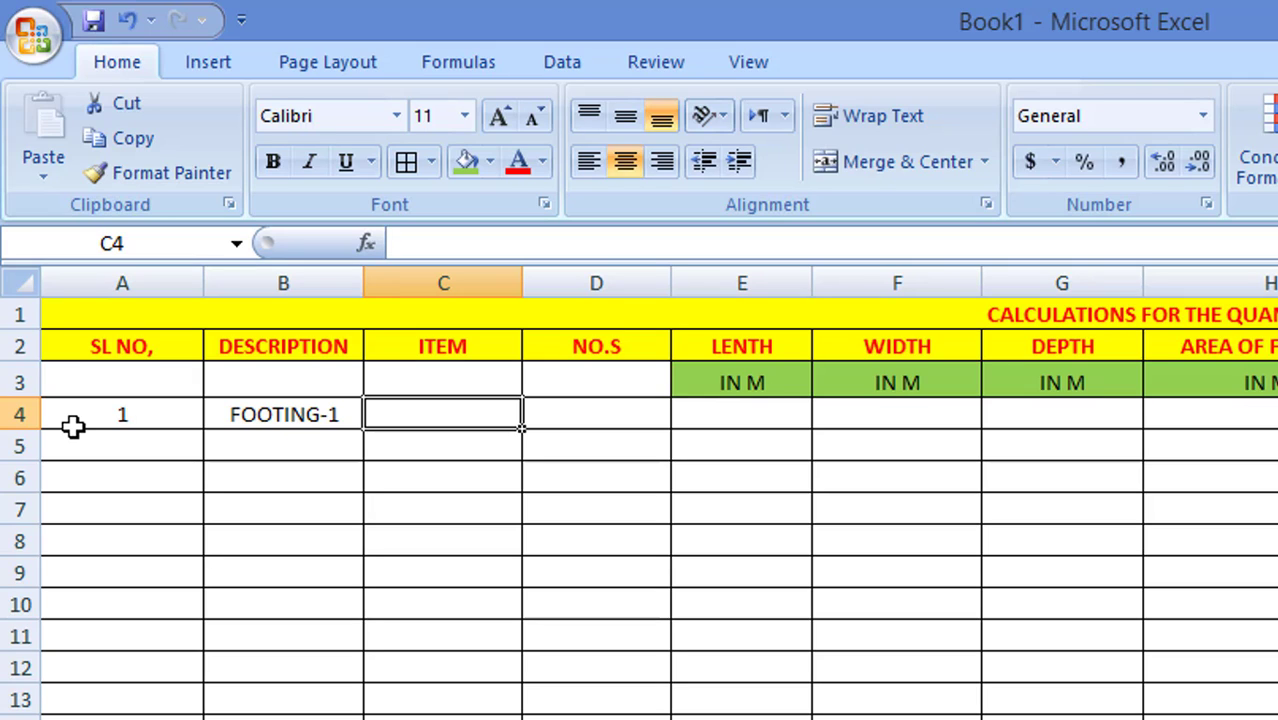
# Enter the item "F1" in cell C4 and the quantity 5 under NO.S in cell D4.
pyautogui.write('F')
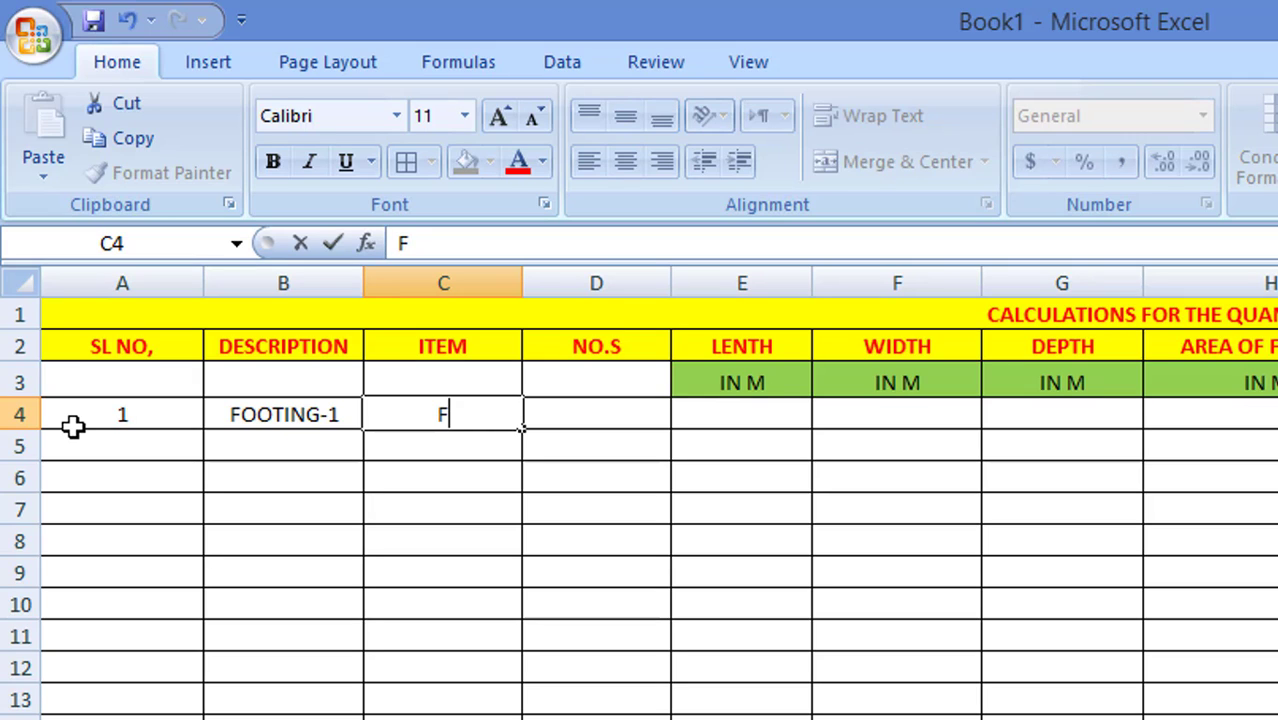
pyautogui.write('1')
pyautogui.press('Tab')
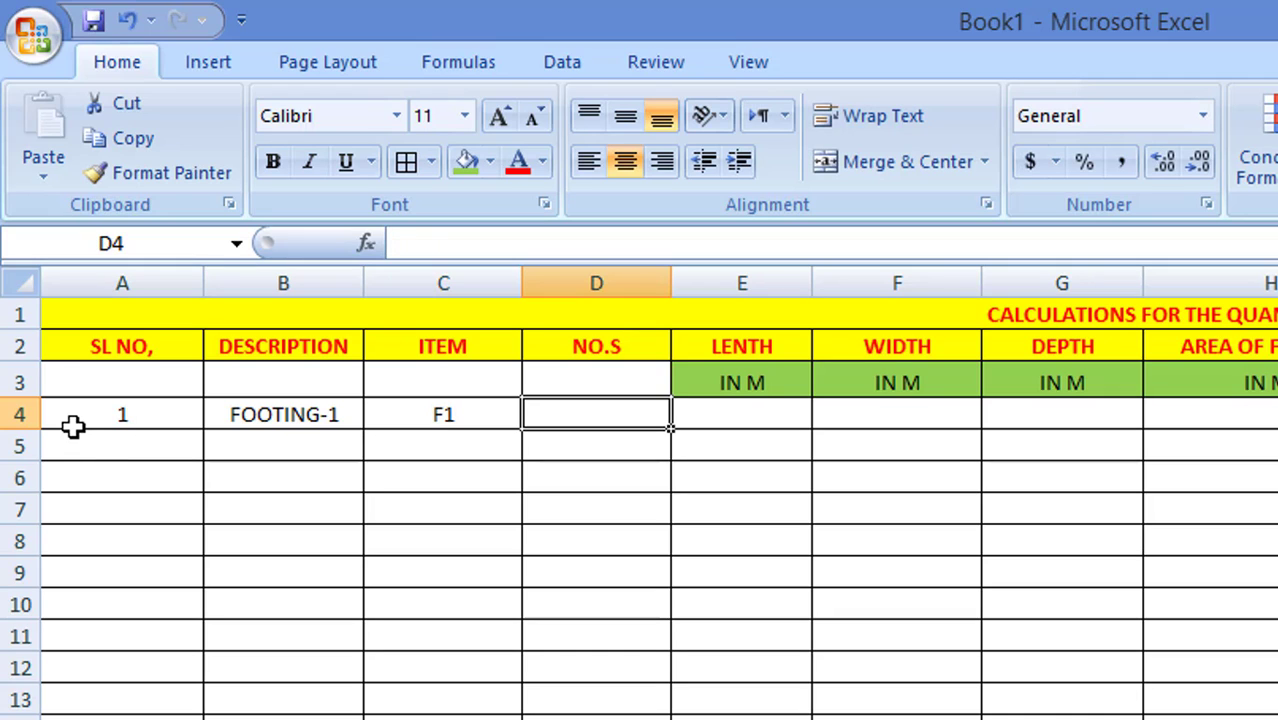
pyautogui.write('5')
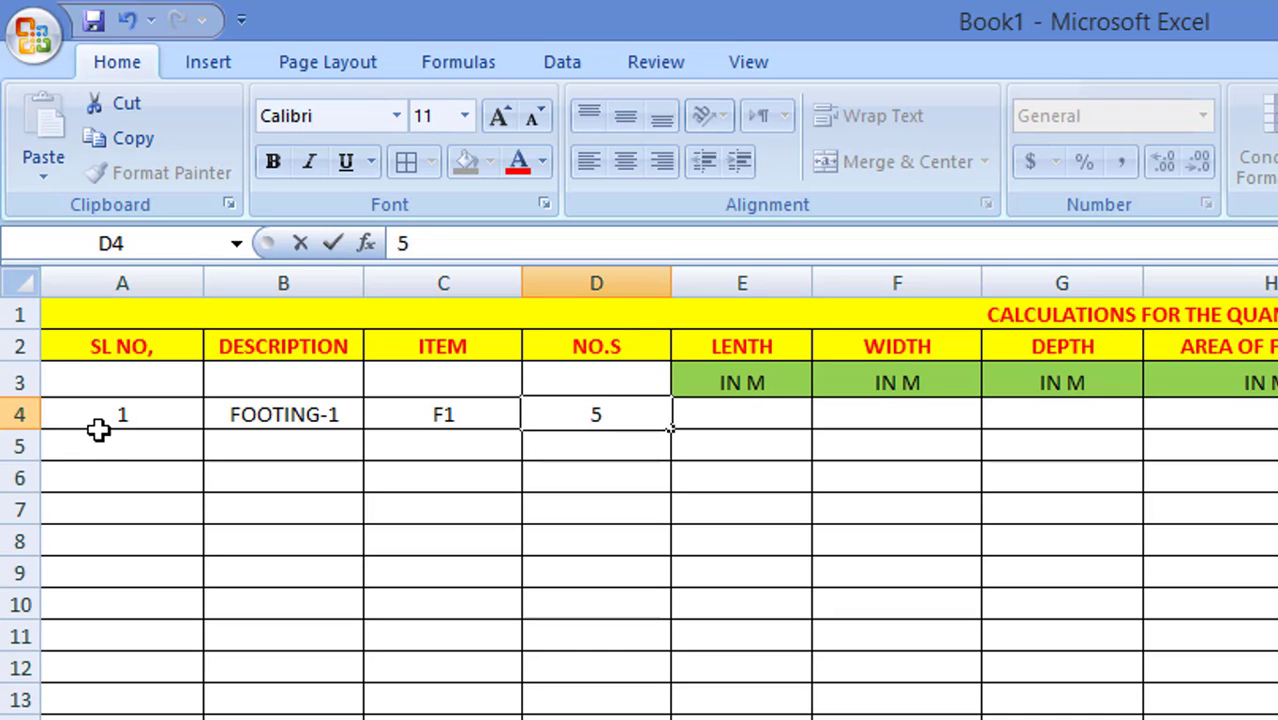
pyautogui.press('Tab')
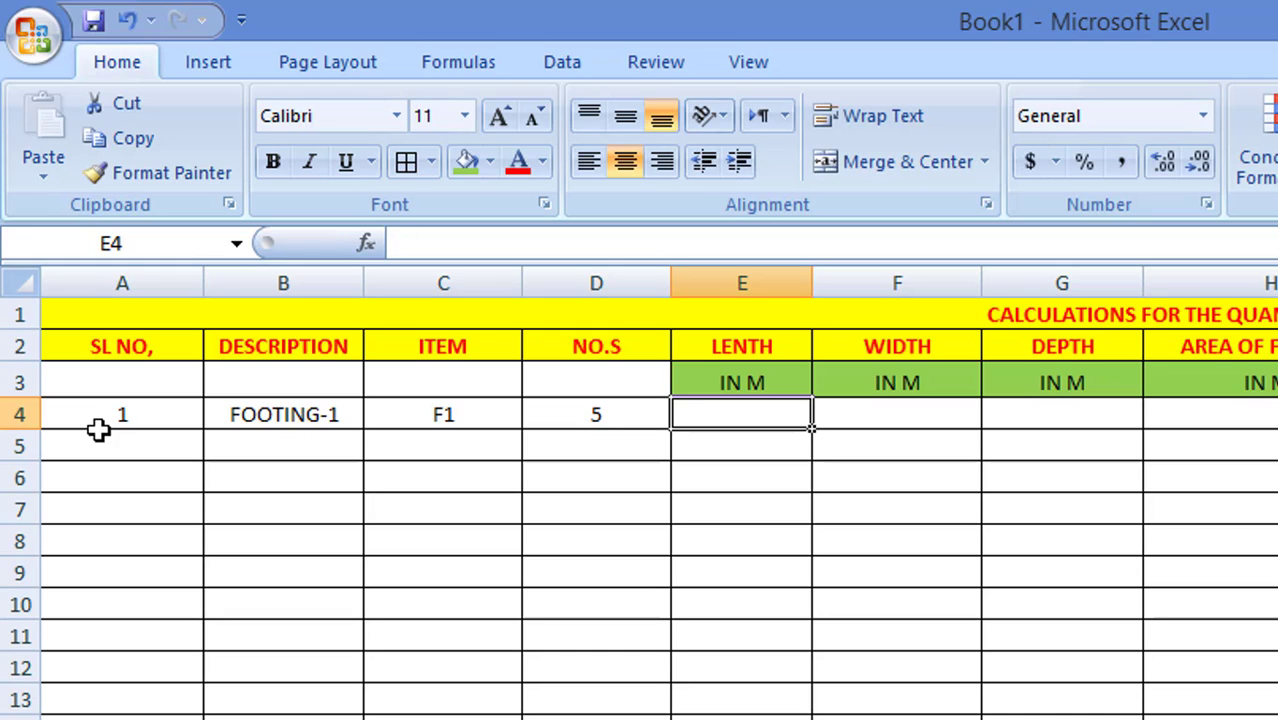
# Enter the footing dimensions in row 4: length 1.8 in E4, width 3 in F4 and depth "O.6" in G4.
pyautogui.write('1.8')
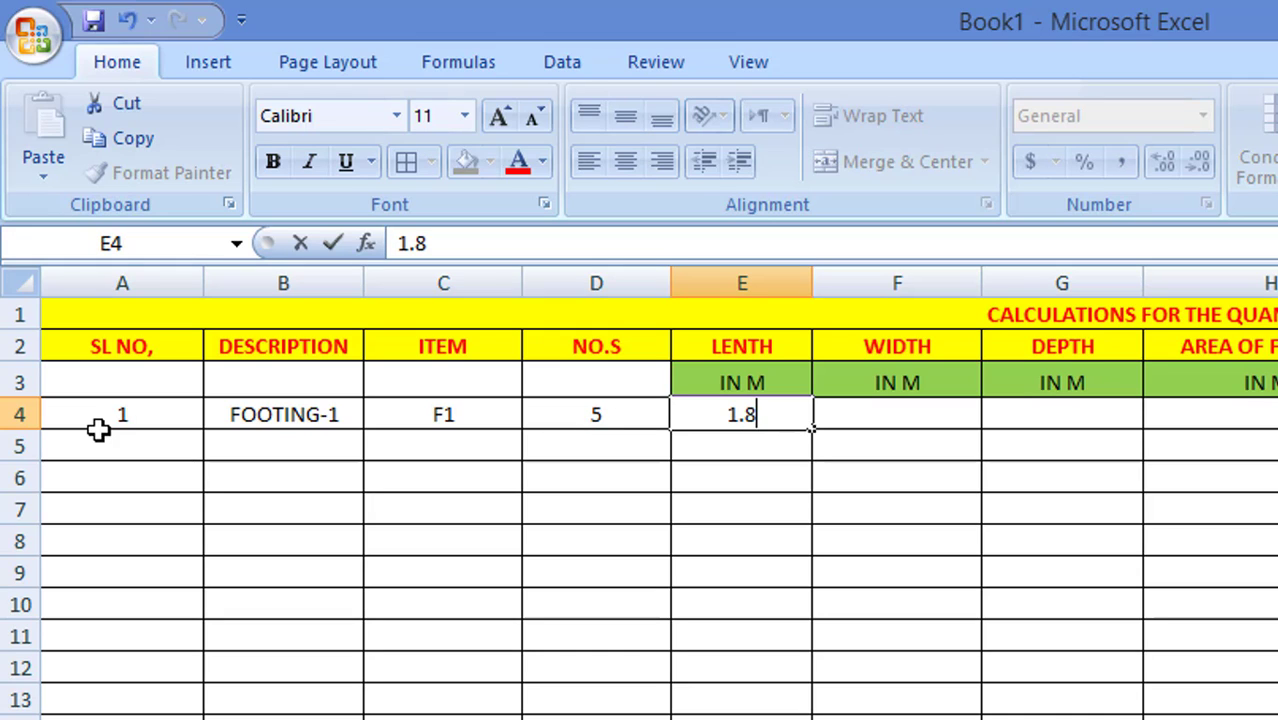
pyautogui.press('Tab')
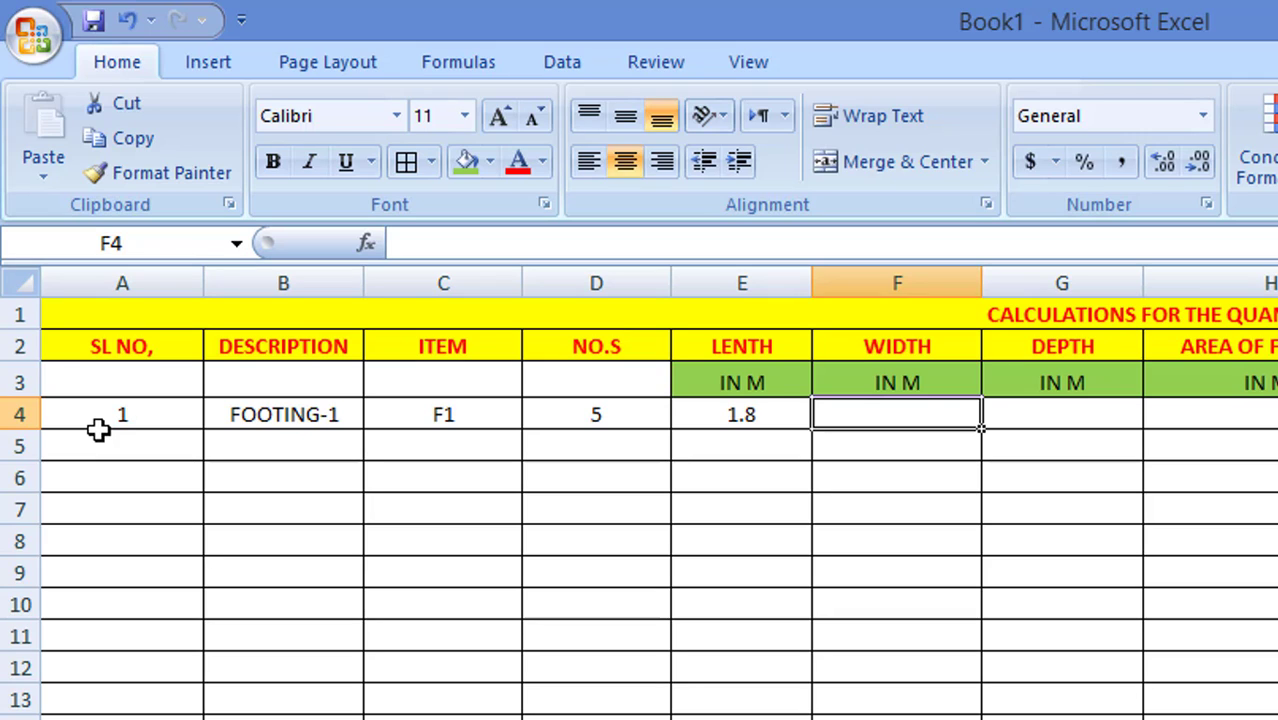
pyautogui.write('3')
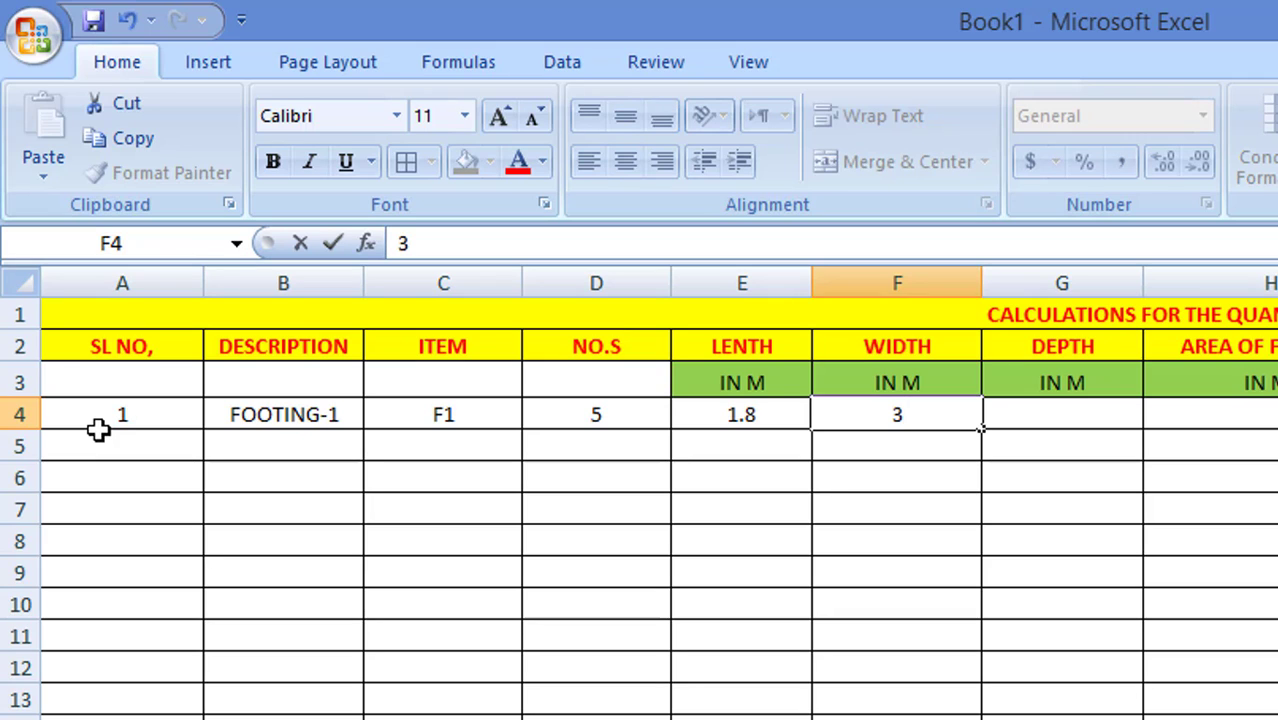
pyautogui.press('Tab')
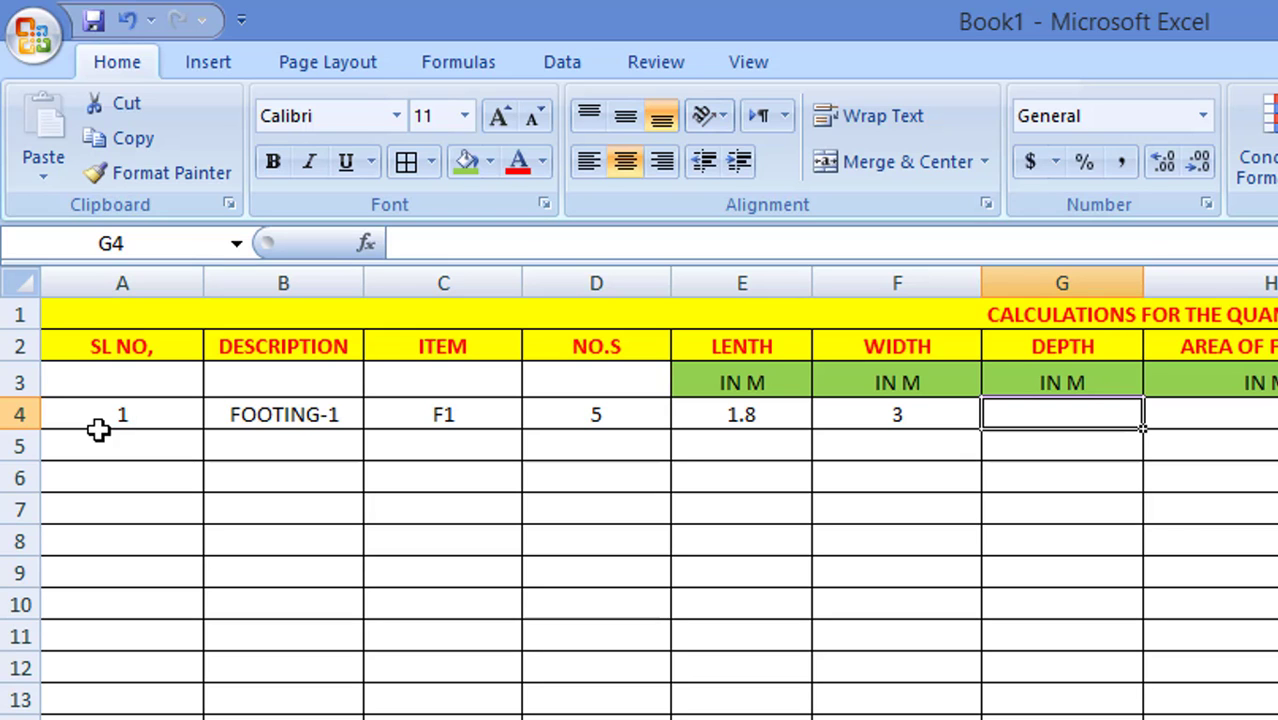
pyautogui.write('O.')
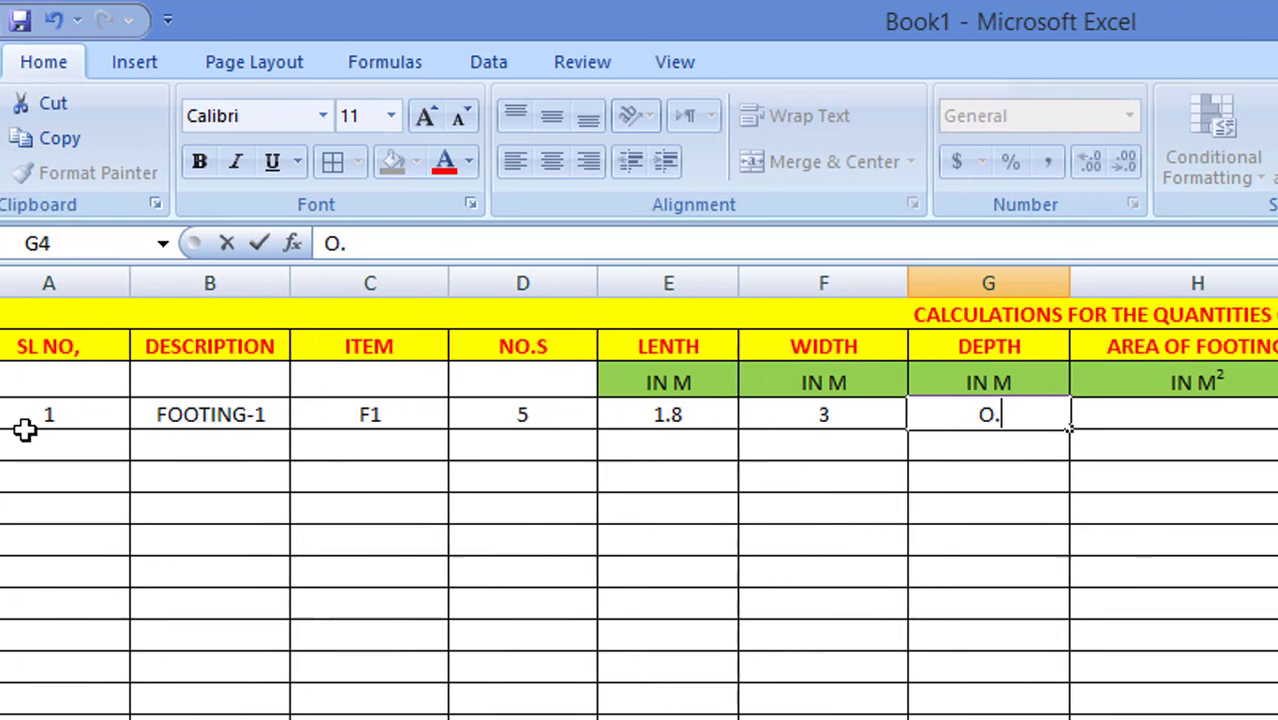
pyautogui.write('6')
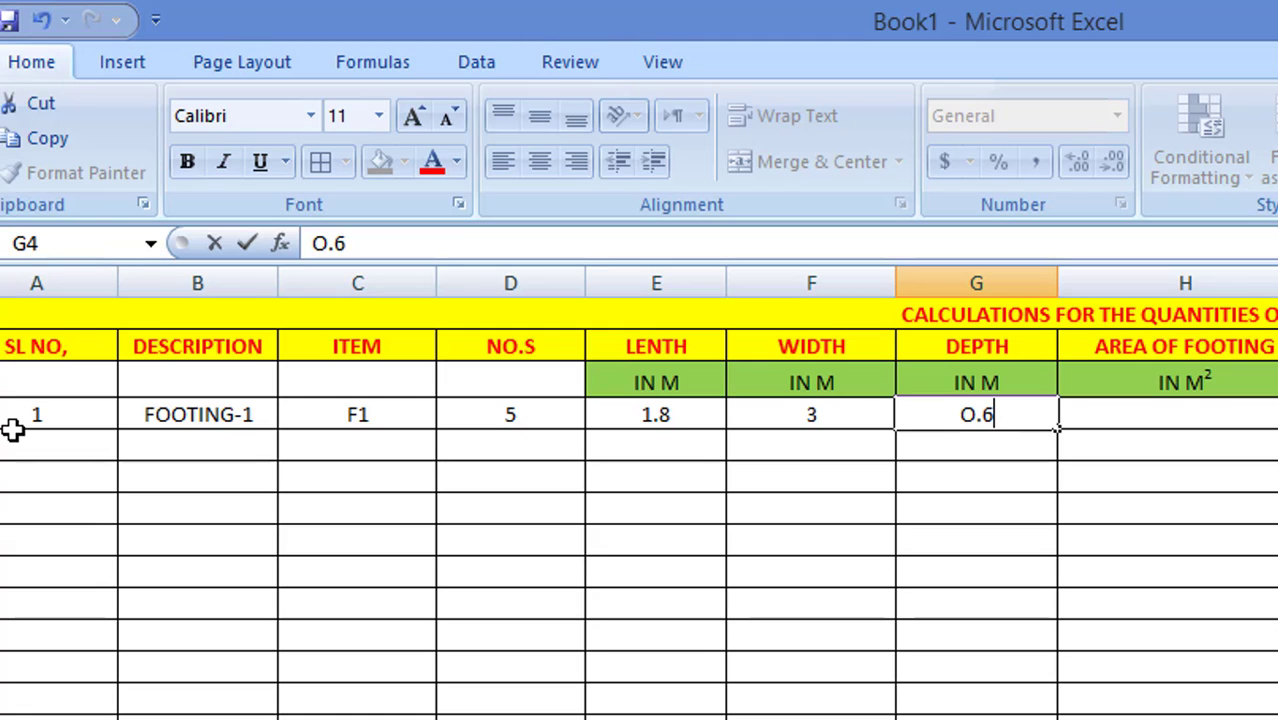
pyautogui.press('Tab')
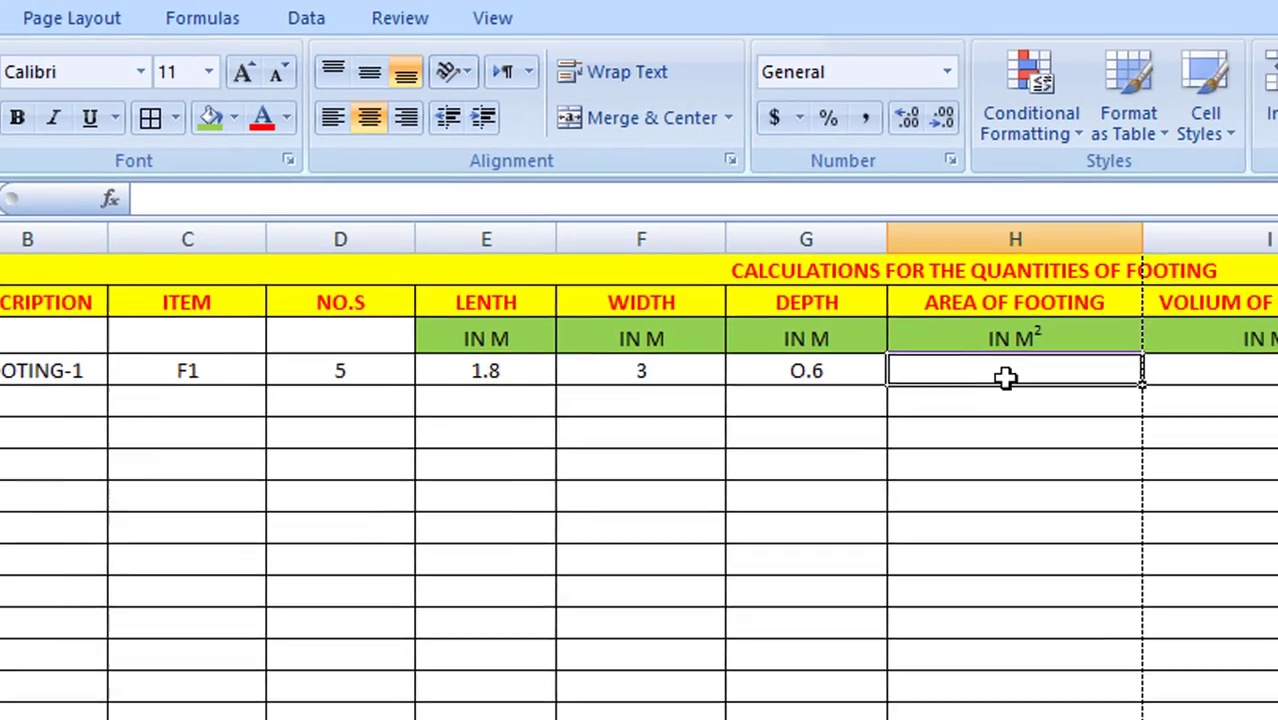
# Calculate the area of footing in cell H4 with the formula =E4*F4*D4.
pyautogui.click(1190, 415)
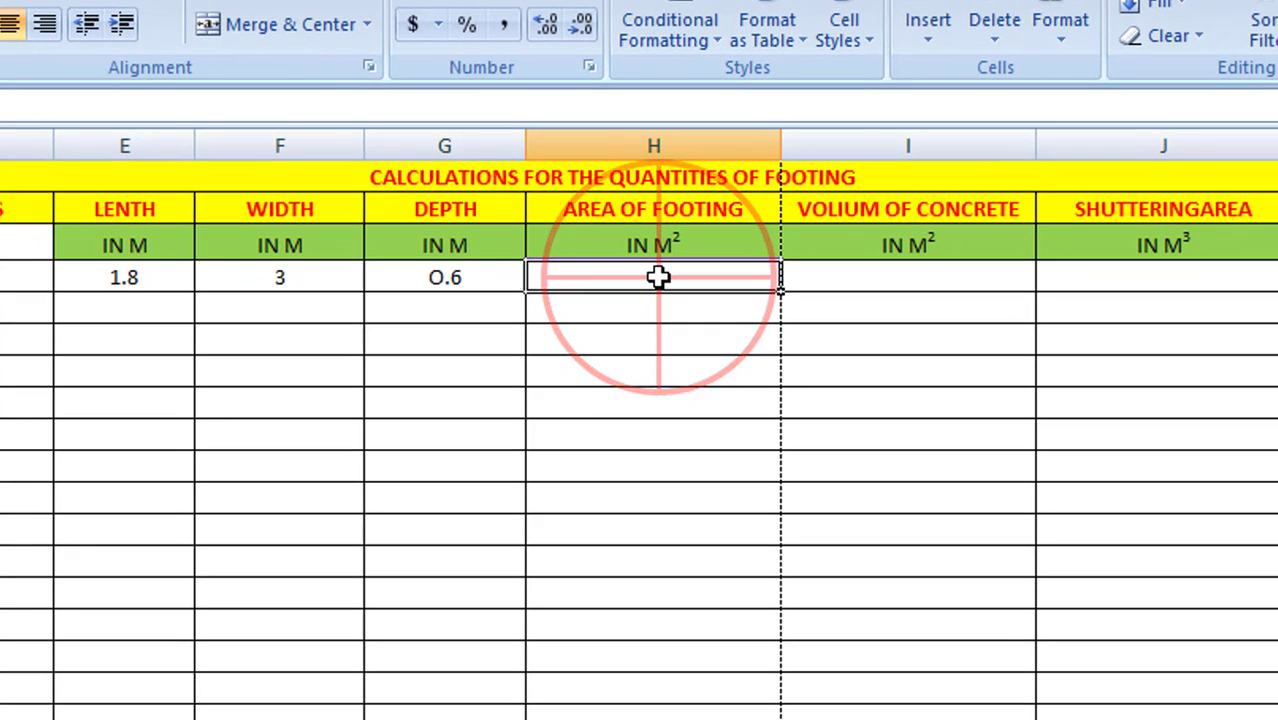
pyautogui.write('=')
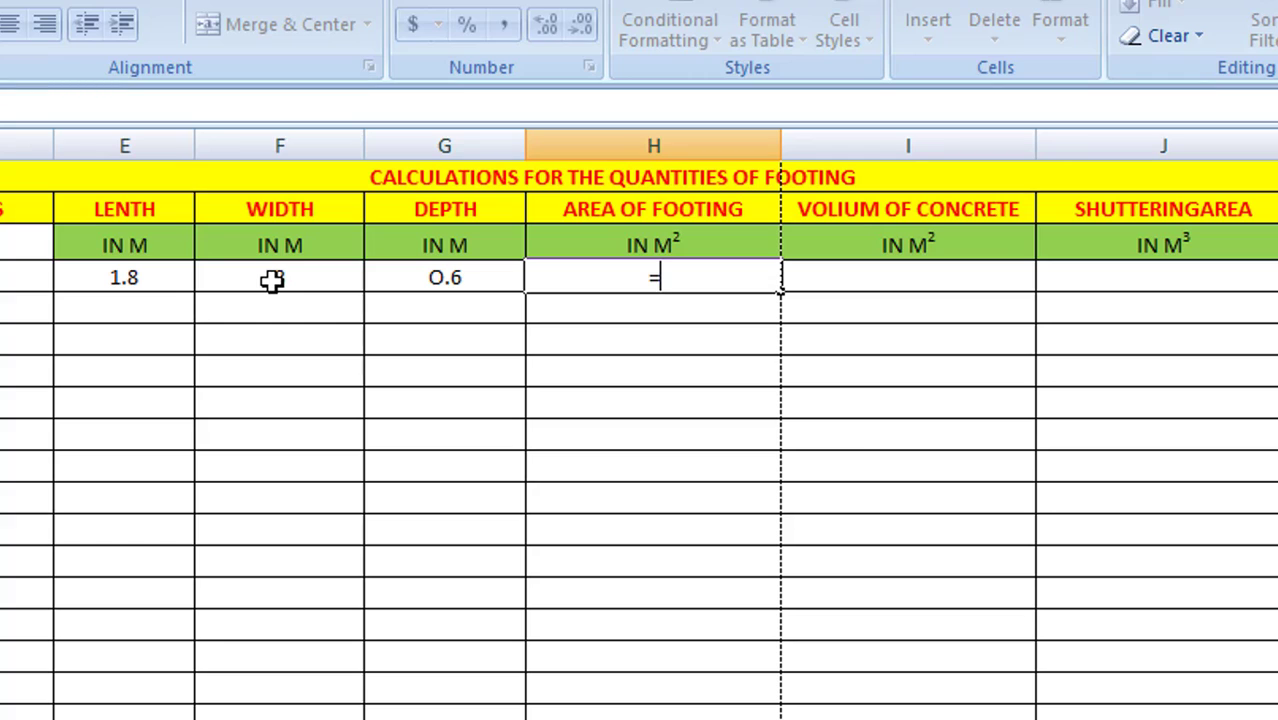
pyautogui.click(140, 286)
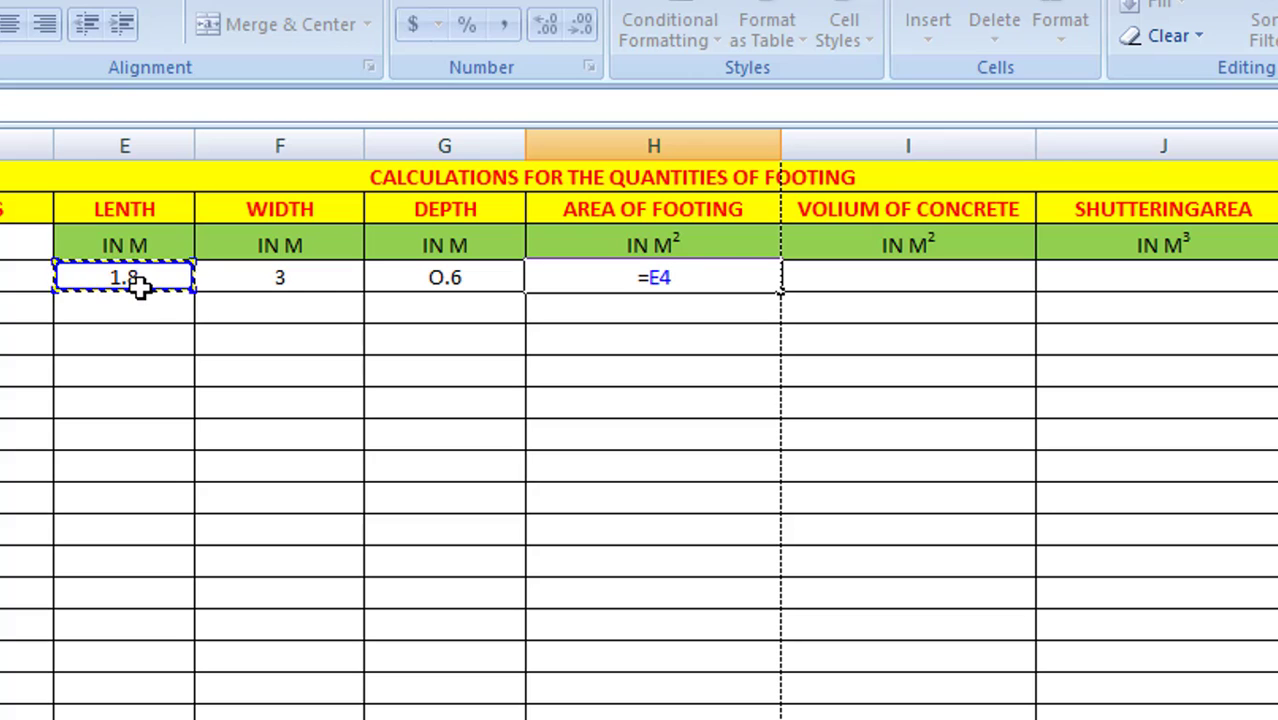
pyautogui.write('*')
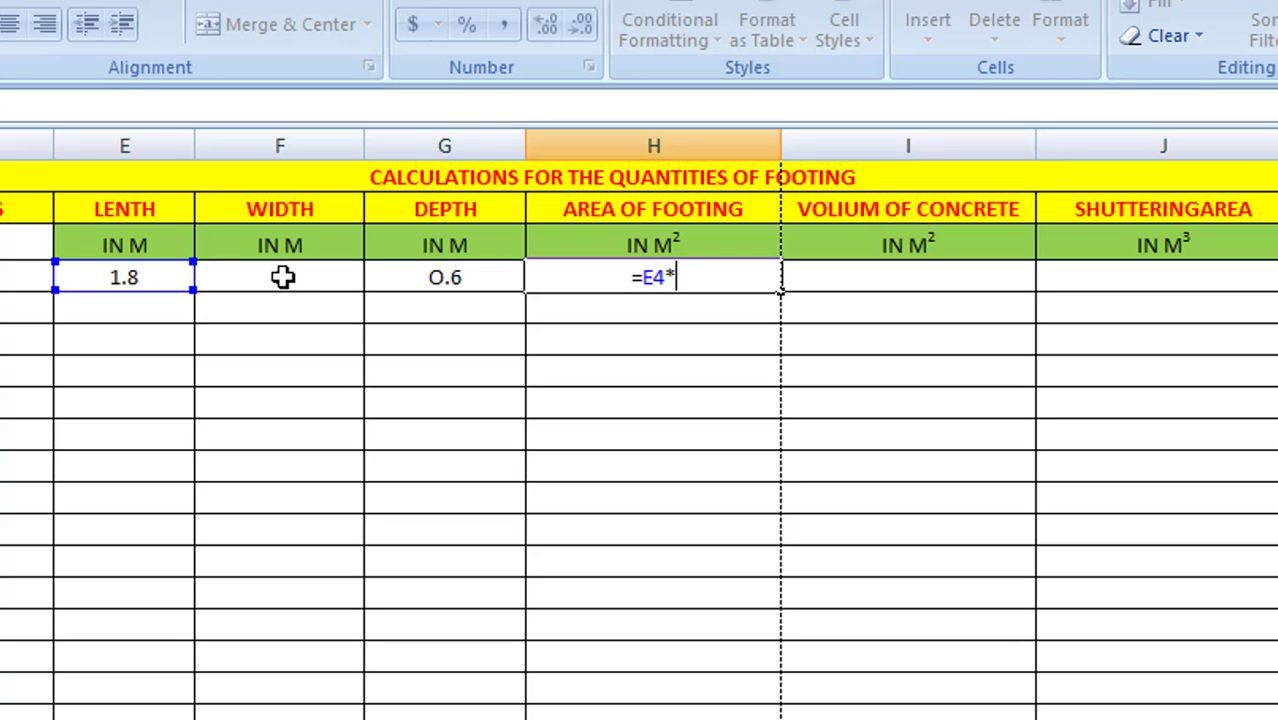
pyautogui.click(285, 278)
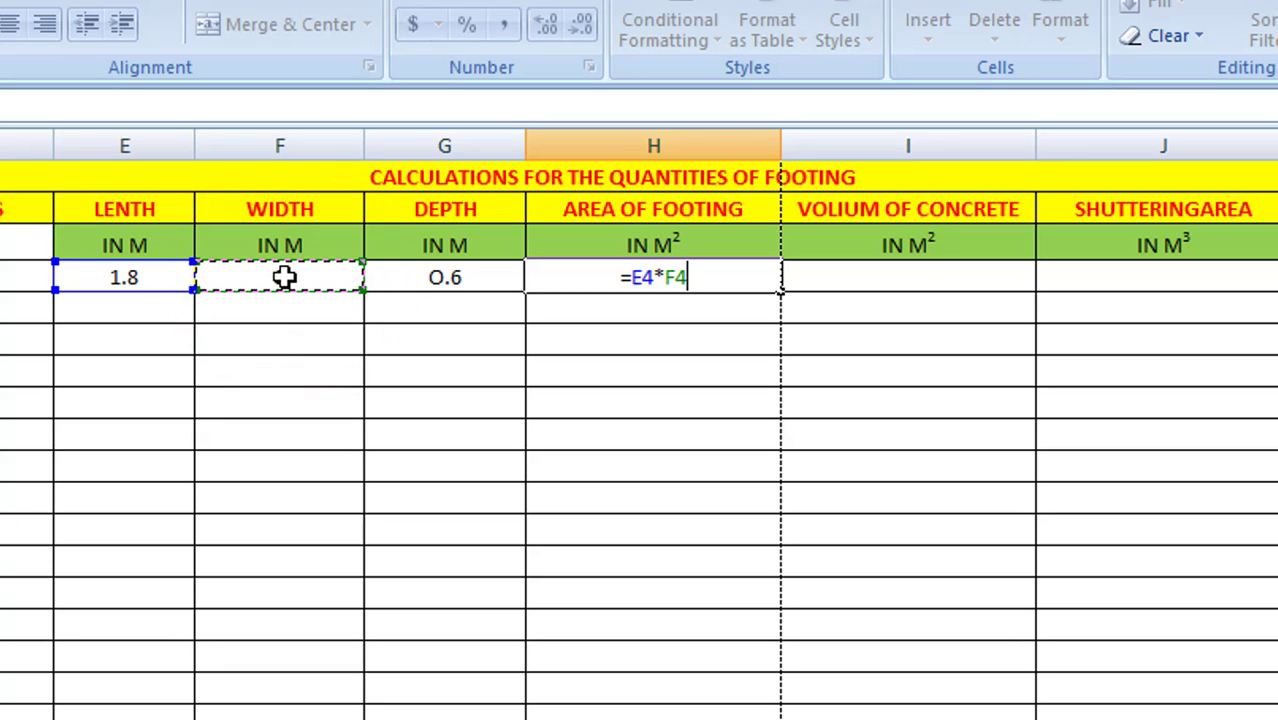
pyautogui.write('*')
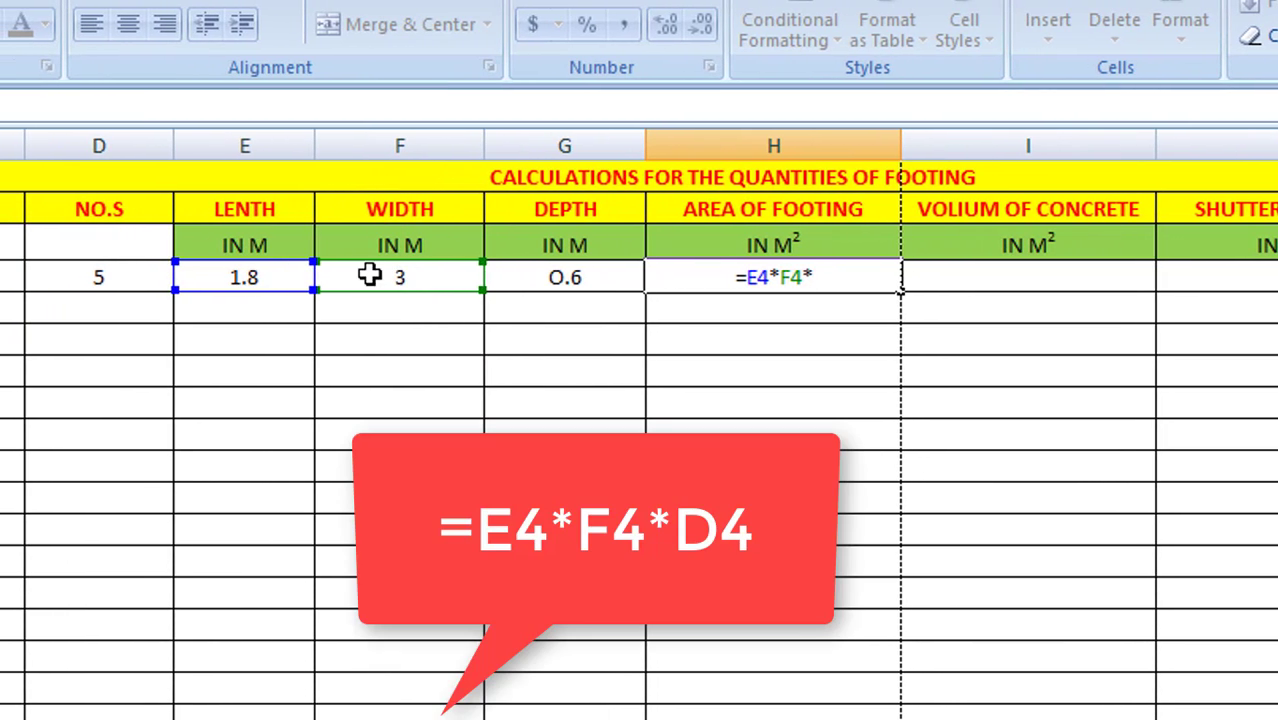
pyautogui.click(91, 272)
pyautogui.press('Return')
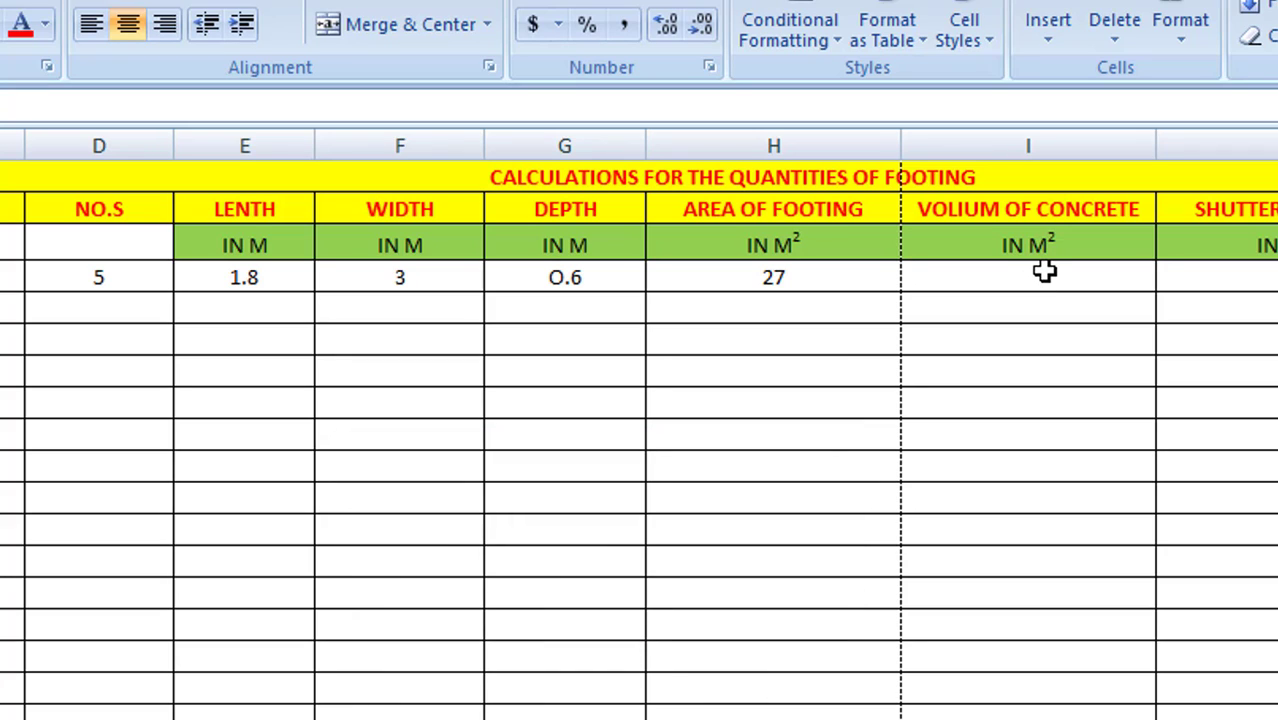
# Calculate the volume of concrete in cell I4 with the formula =E4*F4*G4*D4.
pyautogui.click(1043, 272)
pyautogui.write('=')
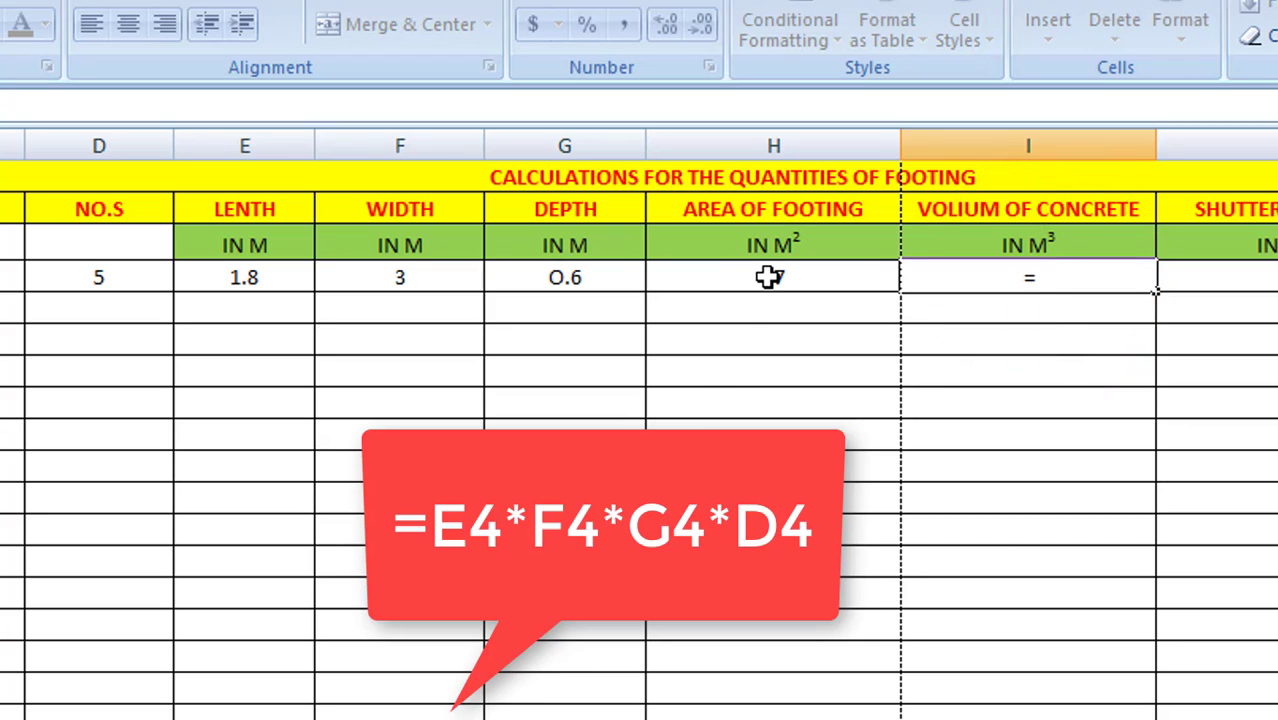
pyautogui.click(262, 277)
pyautogui.write('*')
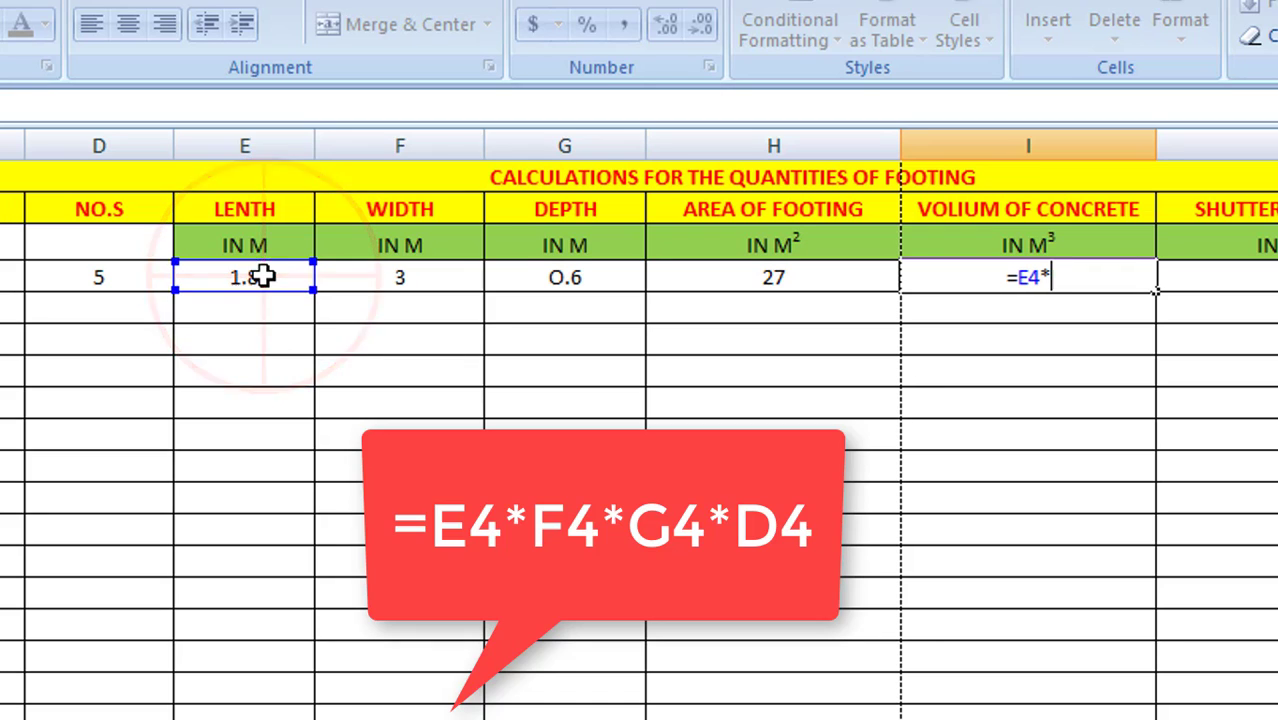
pyautogui.click(391, 280)
pyautogui.write('*')
pyautogui.click(555, 278)
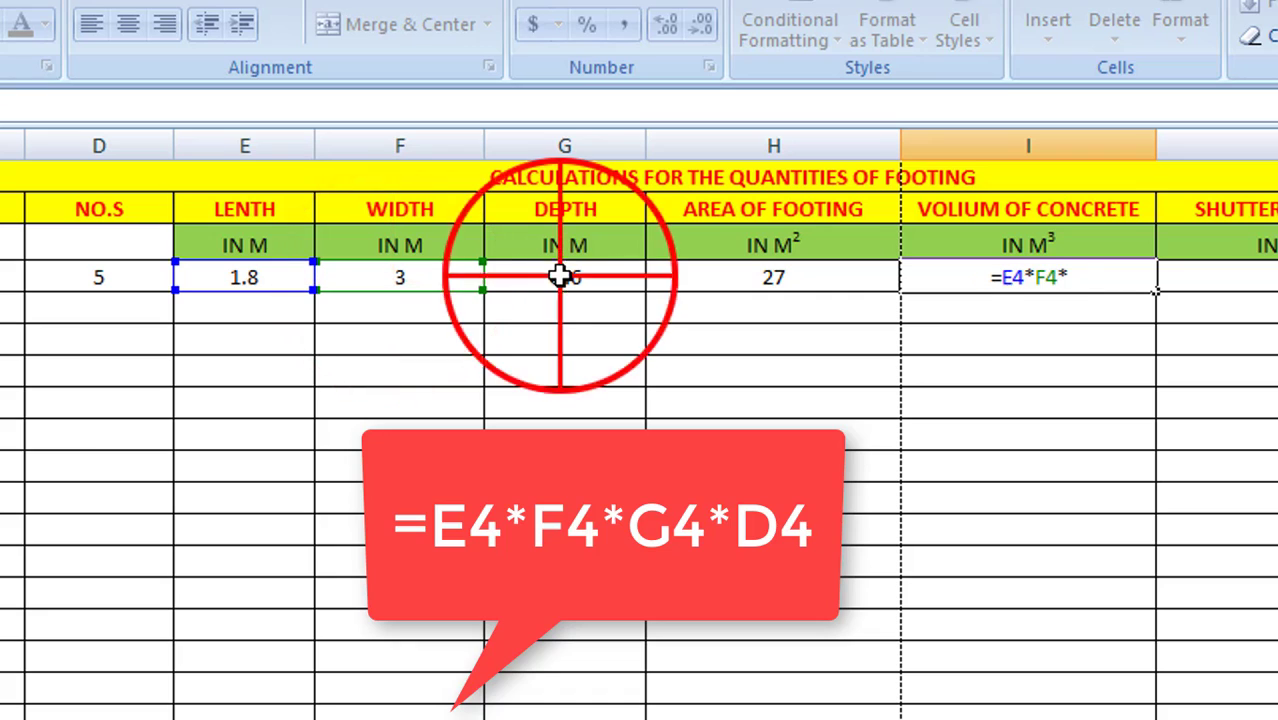
pyautogui.write('*')
pyautogui.click(105, 277)
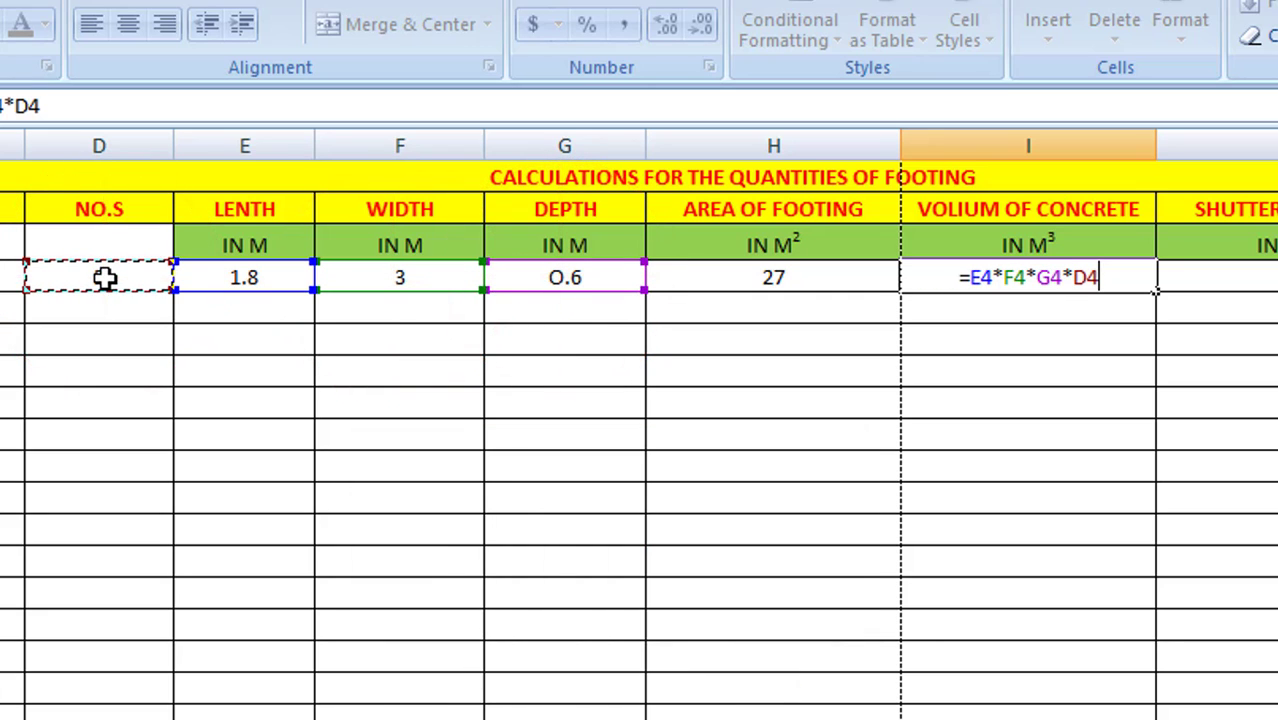
pyautogui.press('Return')
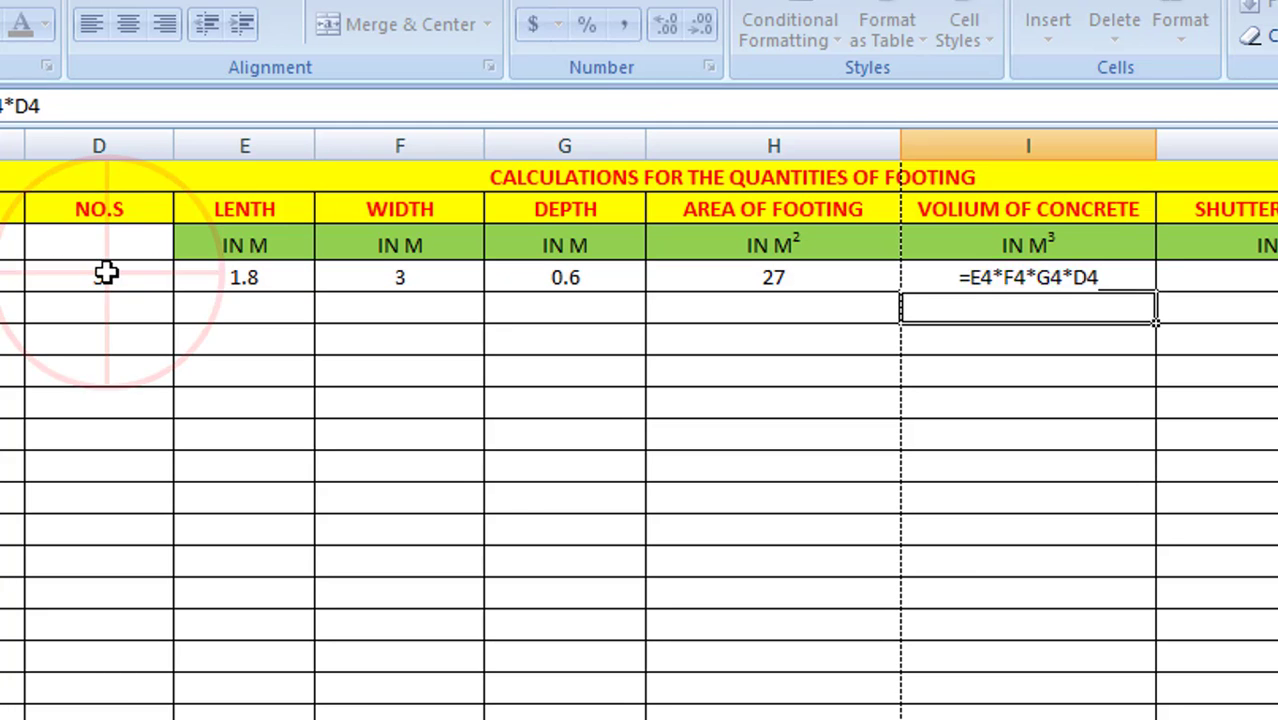
pyautogui.click(1046, 278)
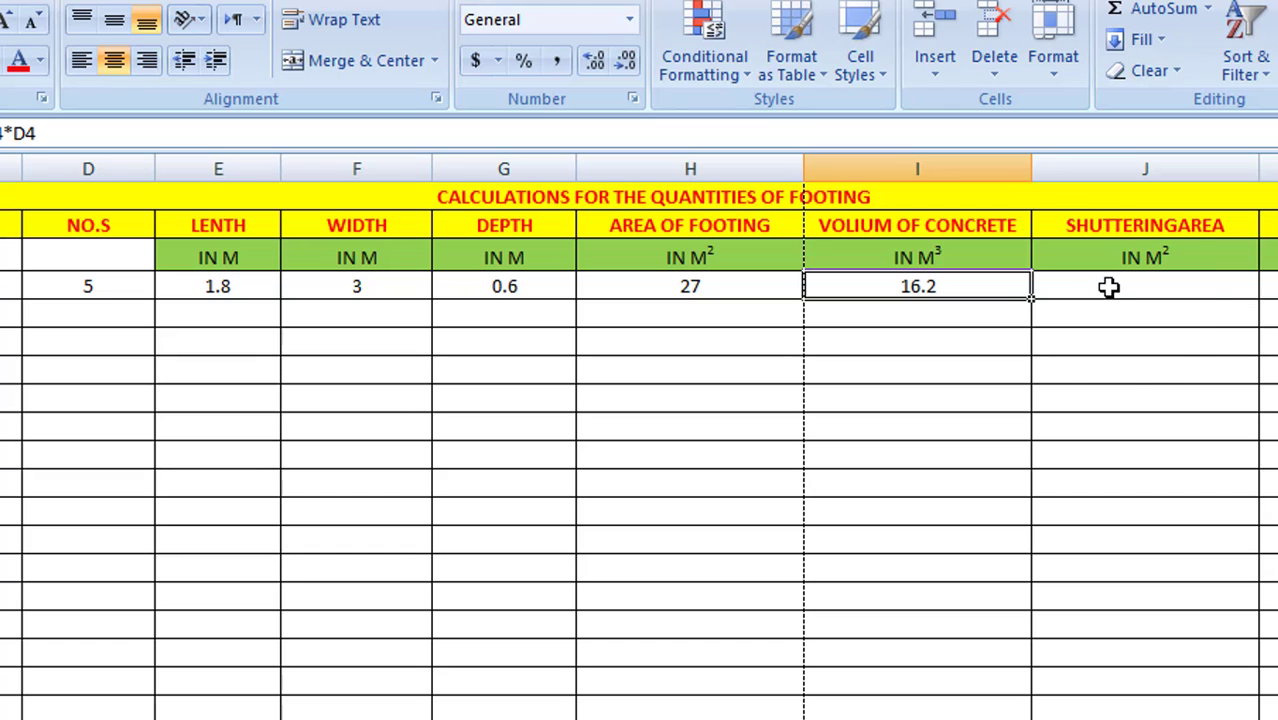
# Enter the formula =((E4*F4)*2*G4)*D4 for the shuttering area in cell J4.
pyautogui.click(1109, 287)
pyautogui.write('=((')
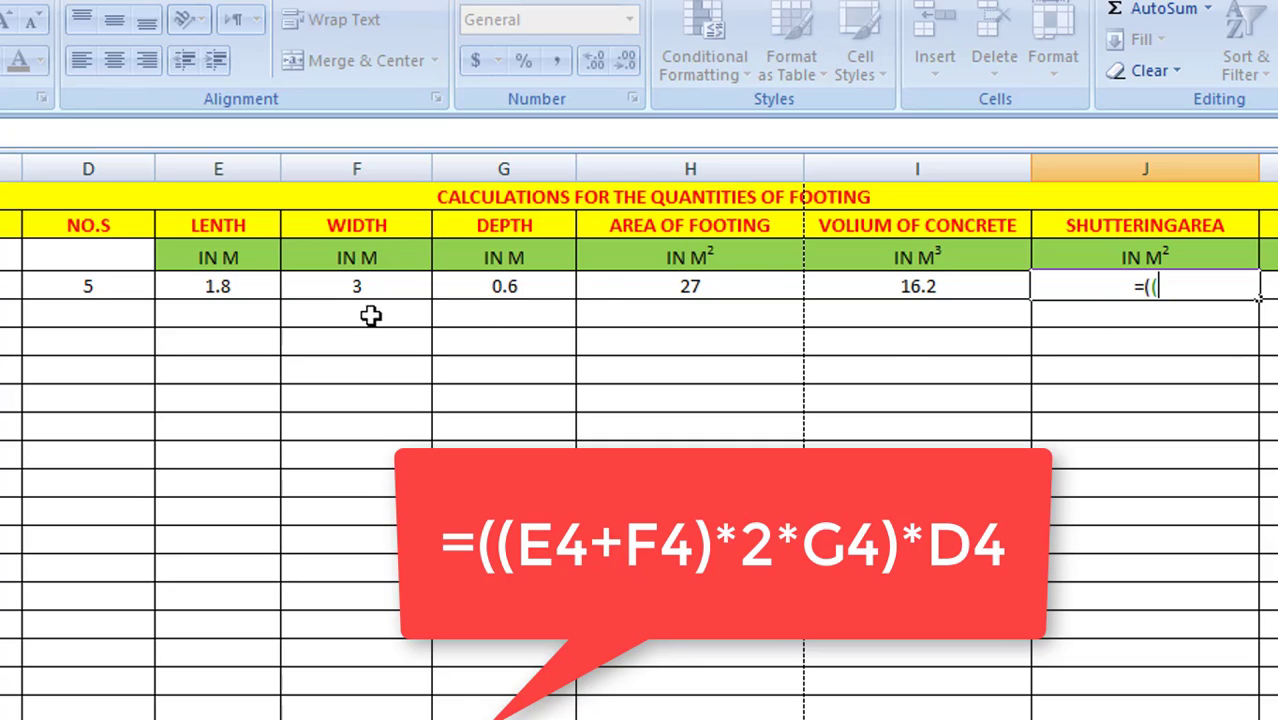
pyautogui.click(222, 284)
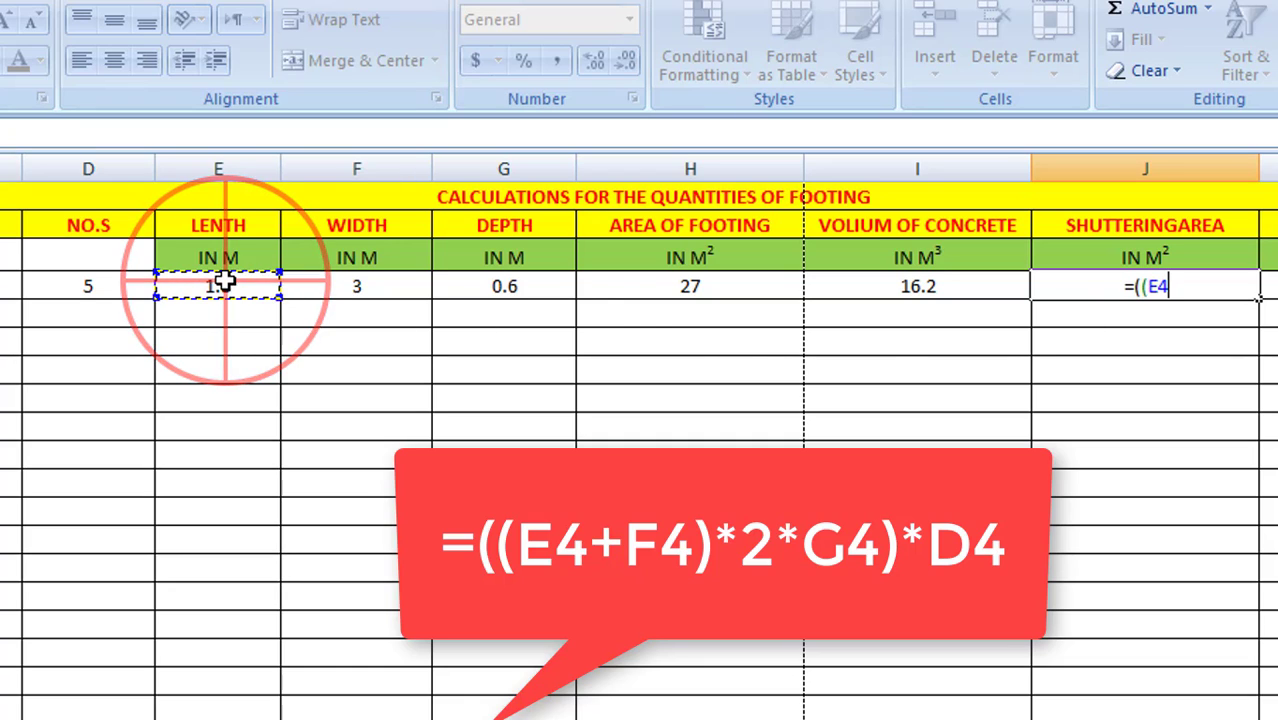
pyautogui.write('*')
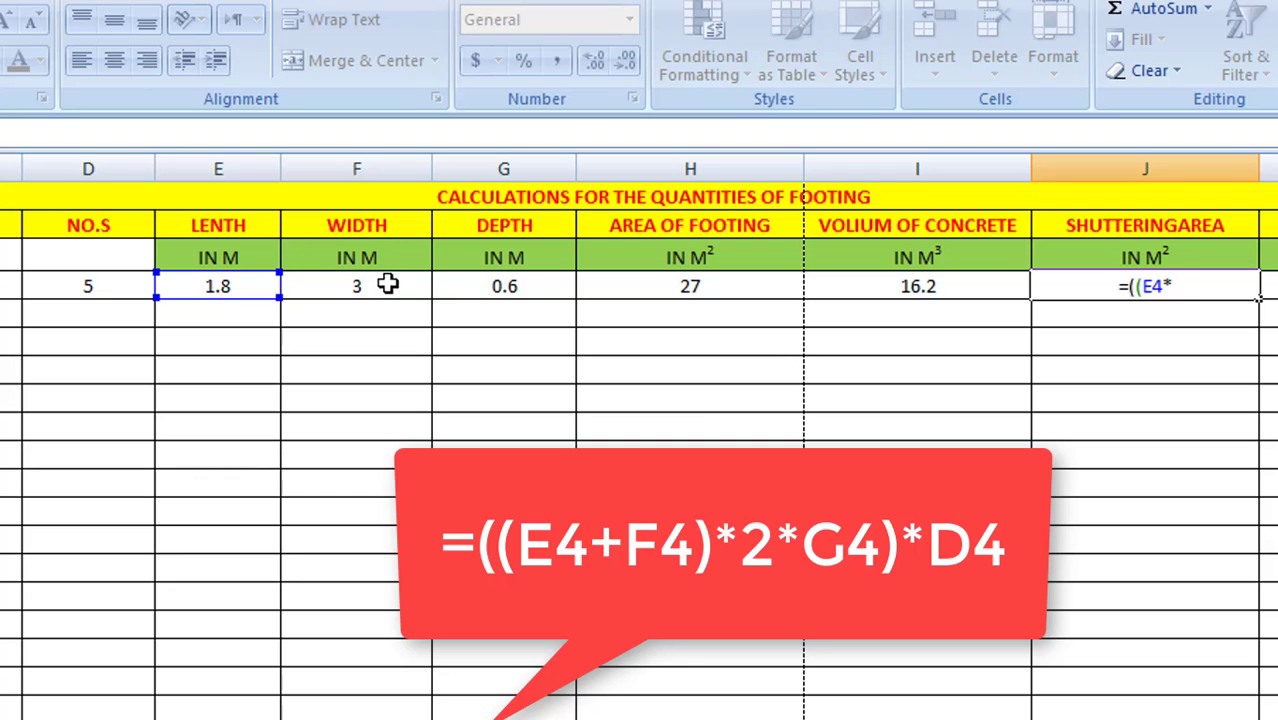
pyautogui.click(386, 287)
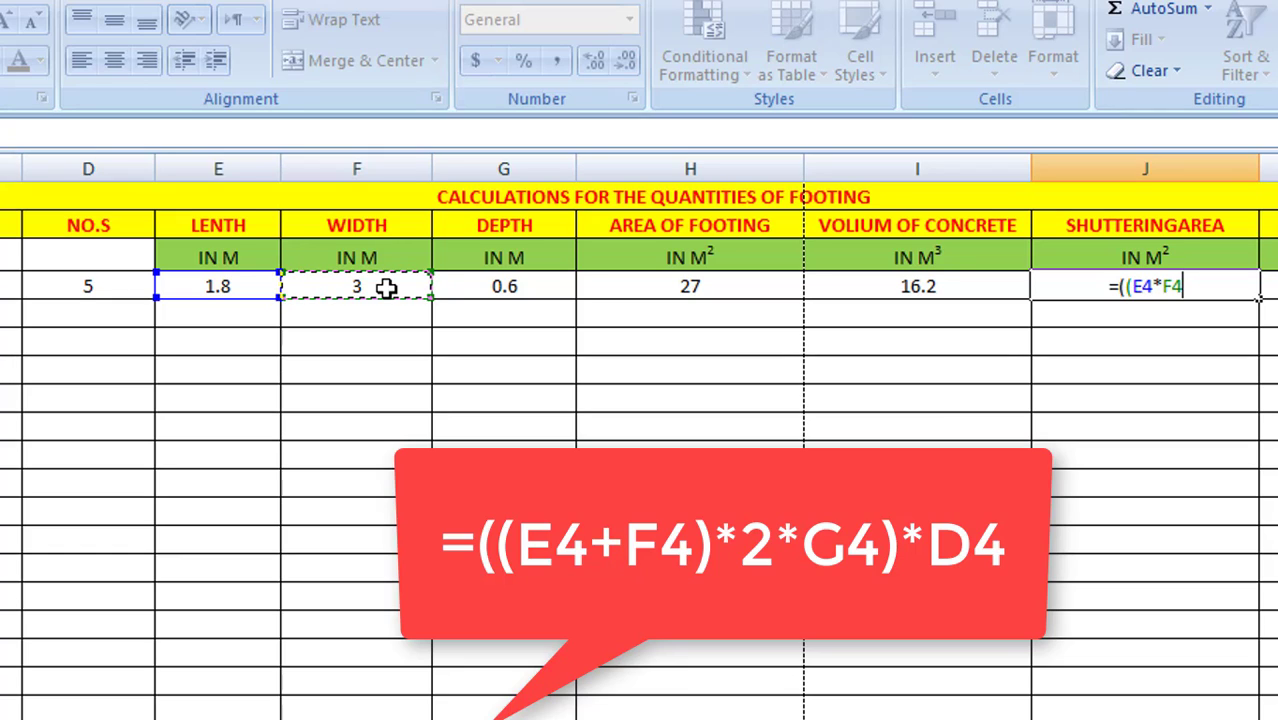
pyautogui.write(')')
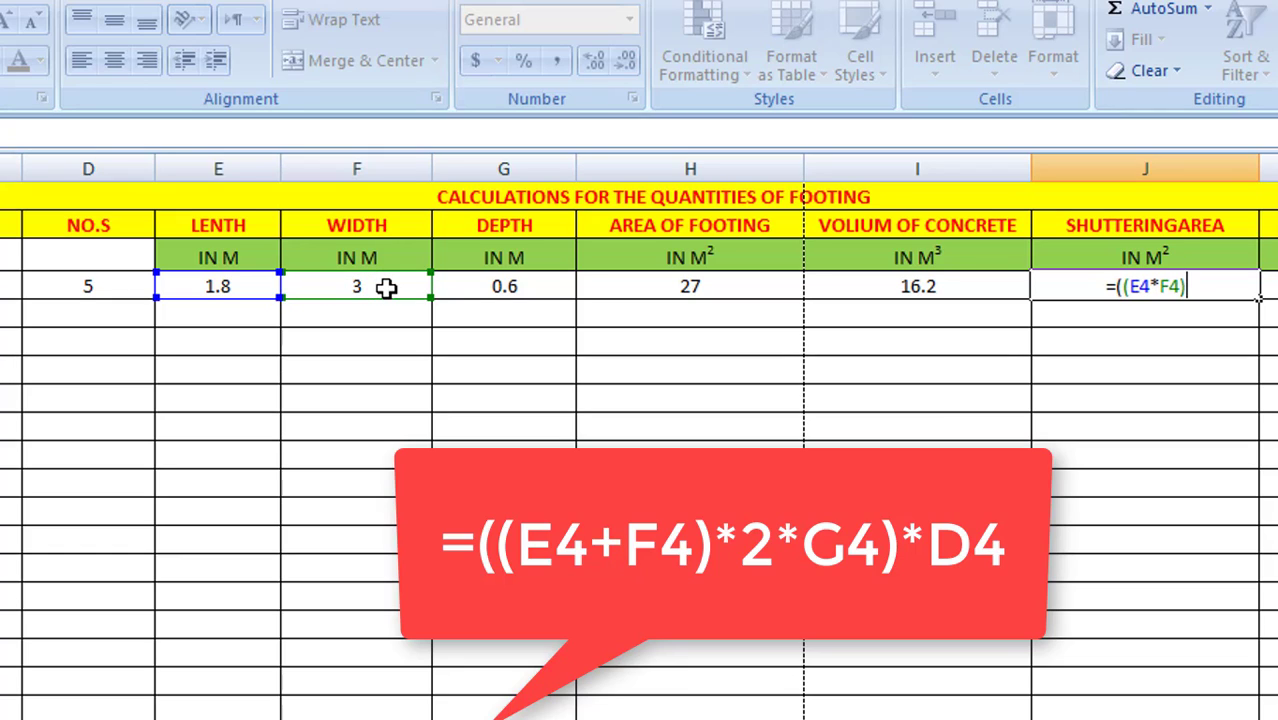
pyautogui.write('*2')
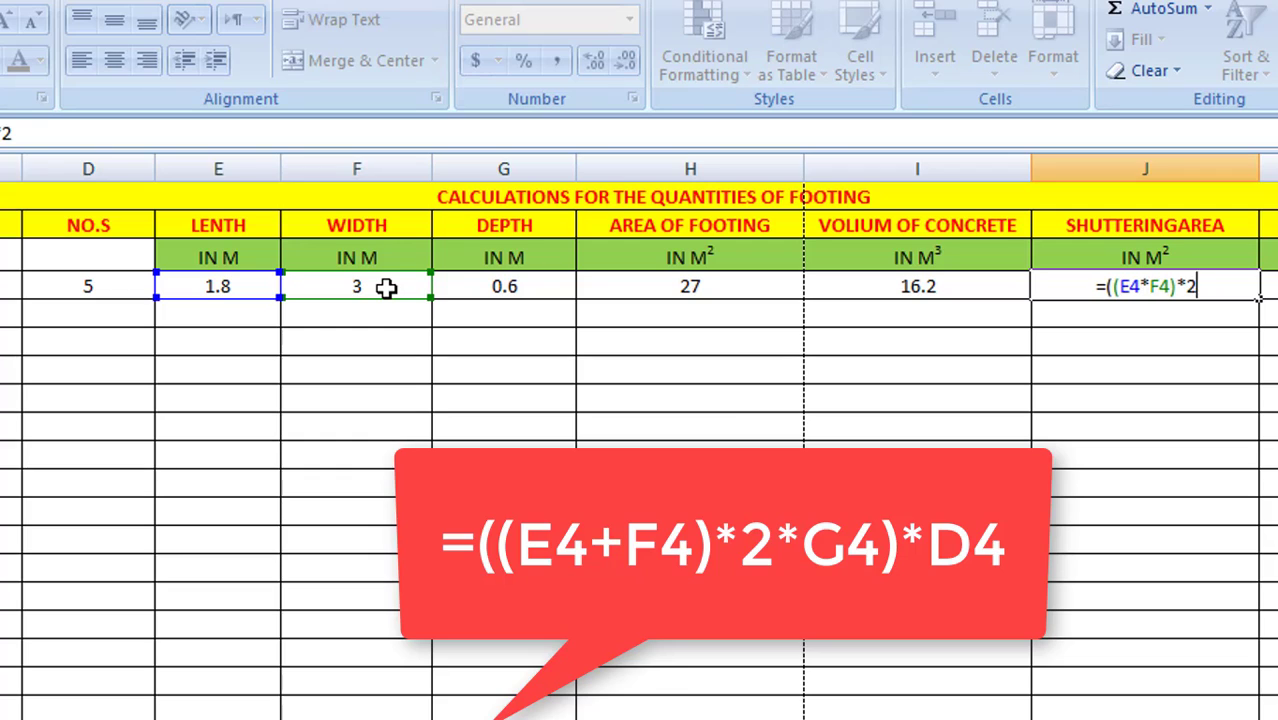
pyautogui.write('*')
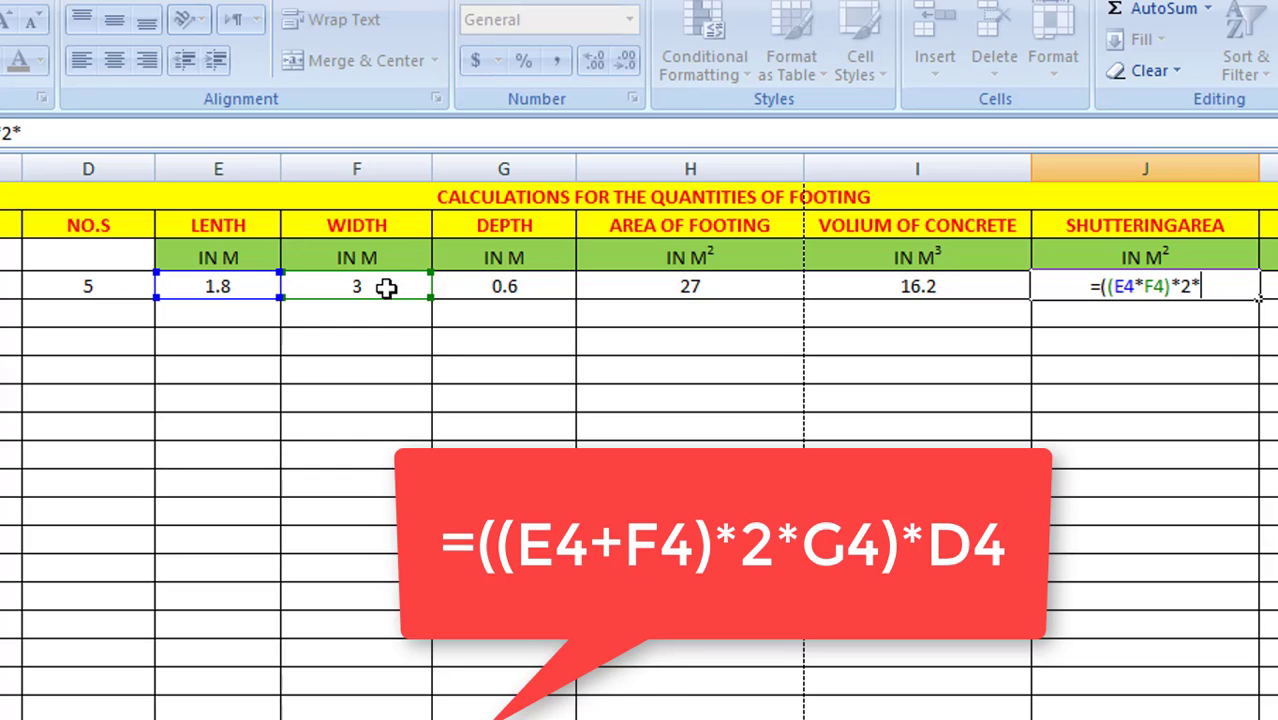
pyautogui.click(525, 285)
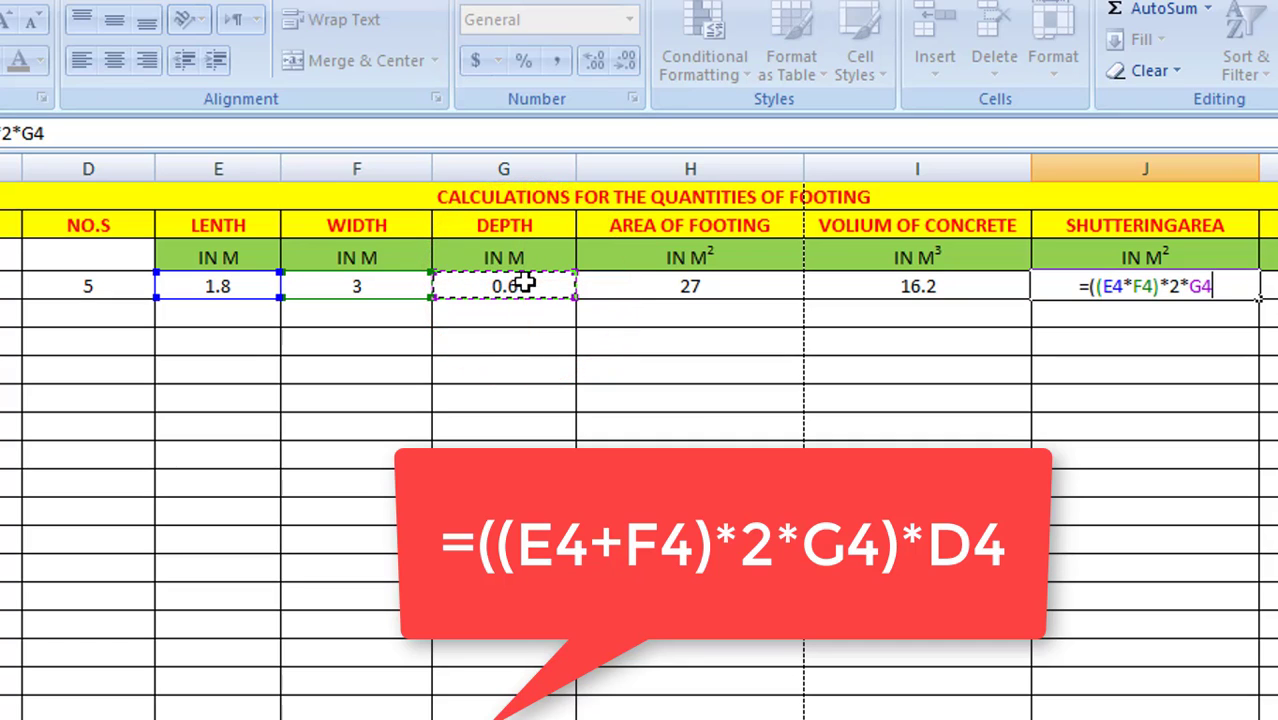
pyautogui.write(')')
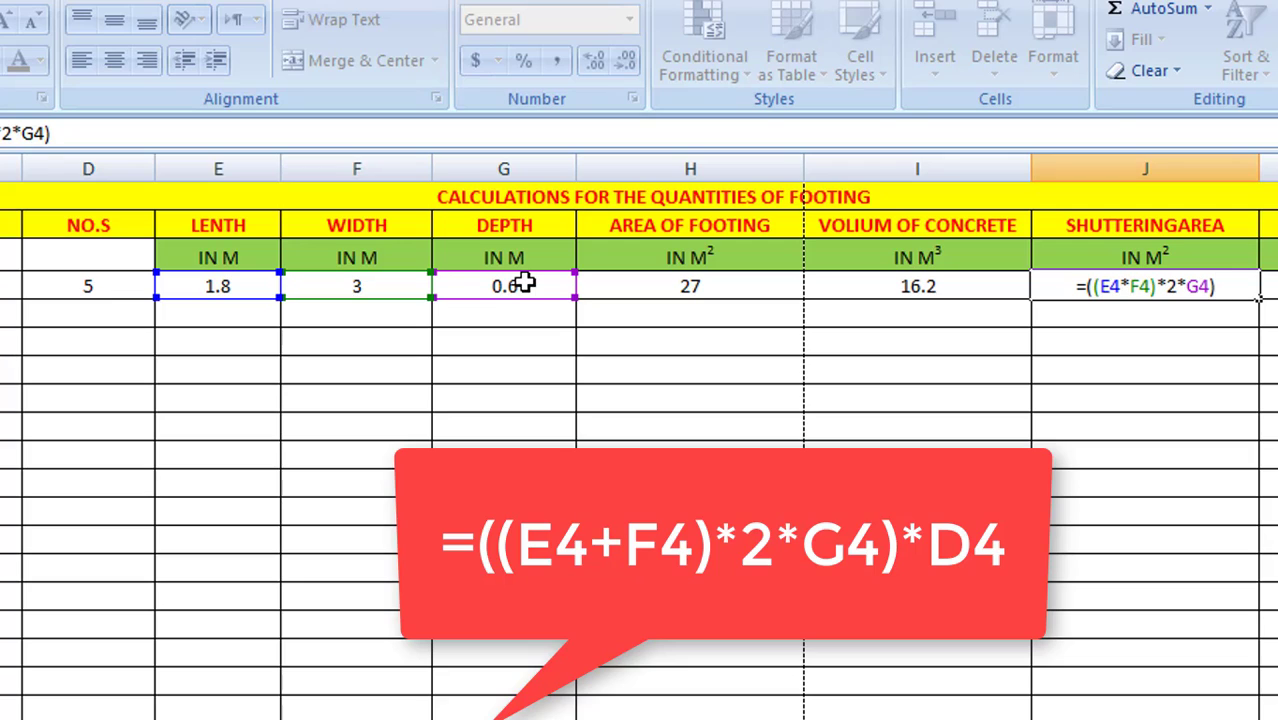
pyautogui.write(')')
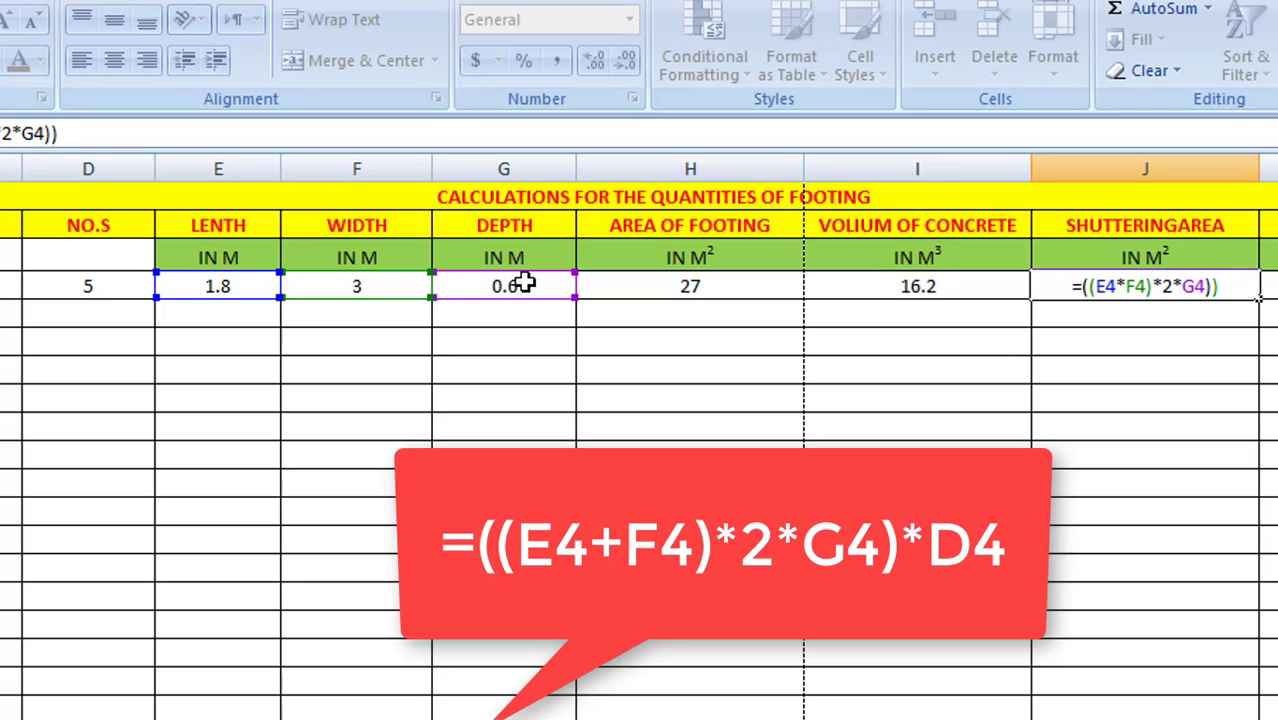
pyautogui.write('*')
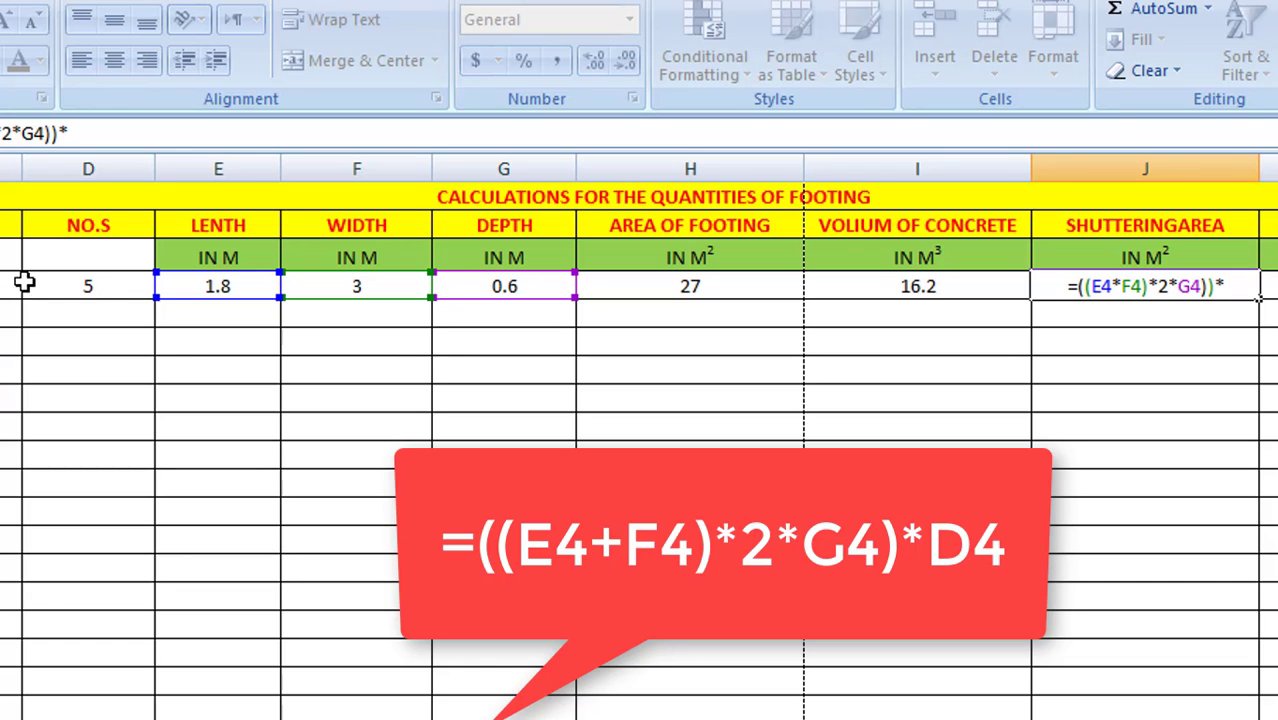
pyautogui.click(93, 288)
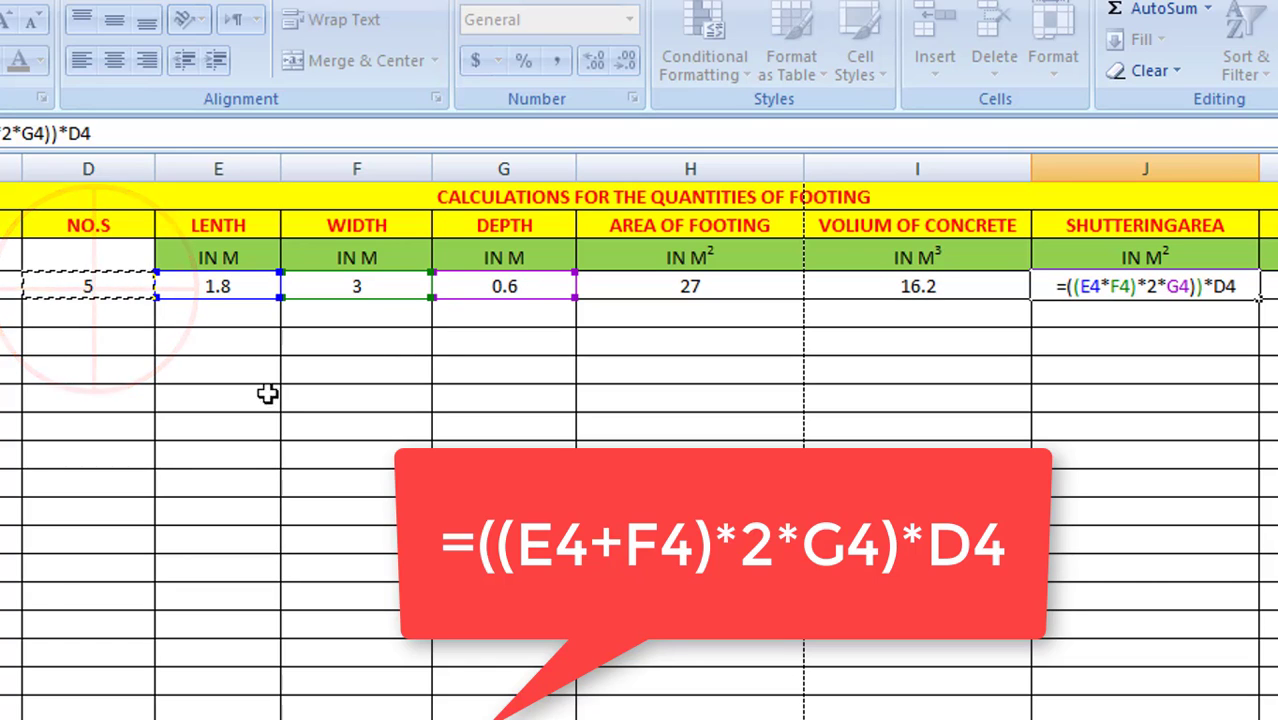
pyautogui.press('Return')
# Correct the shuttering area formula in cell J4 to =((E4+F4)*2*G4)*D4.
pyautogui.hscroll(2, 1134, 469)
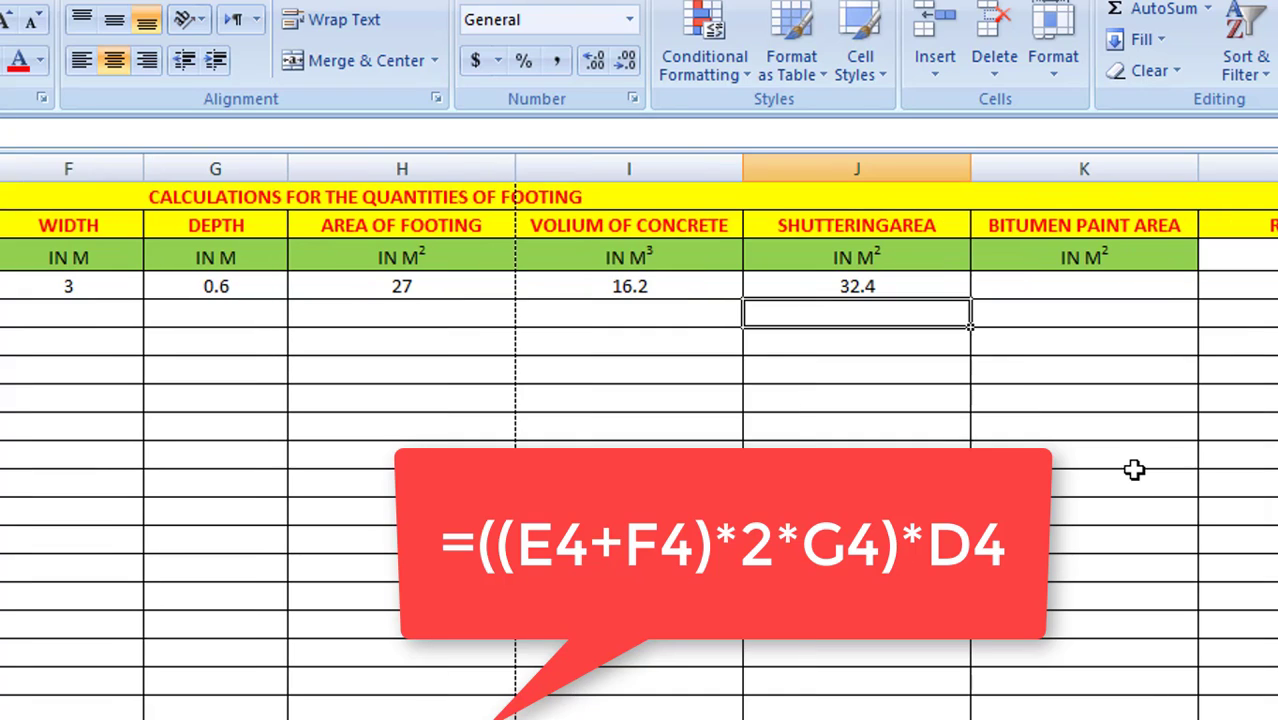
pyautogui.click(873, 283)
pyautogui.doubleClick(873, 283)
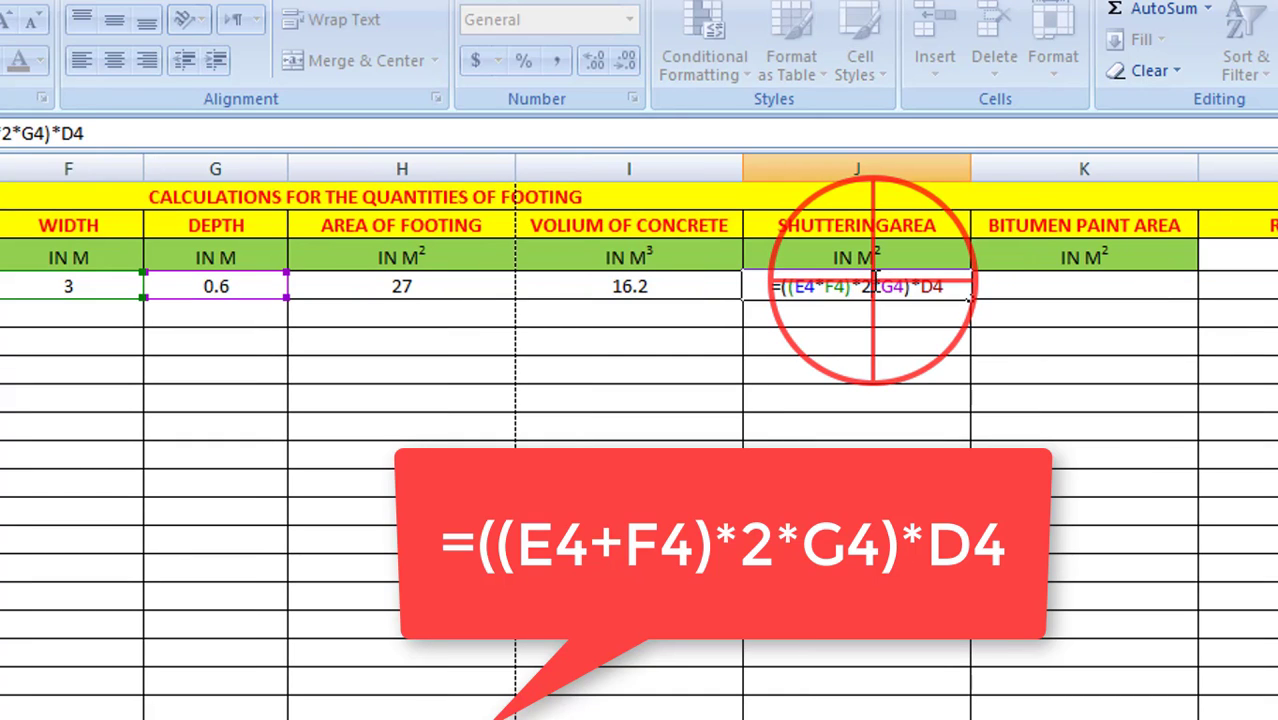
pyautogui.click(828, 285)
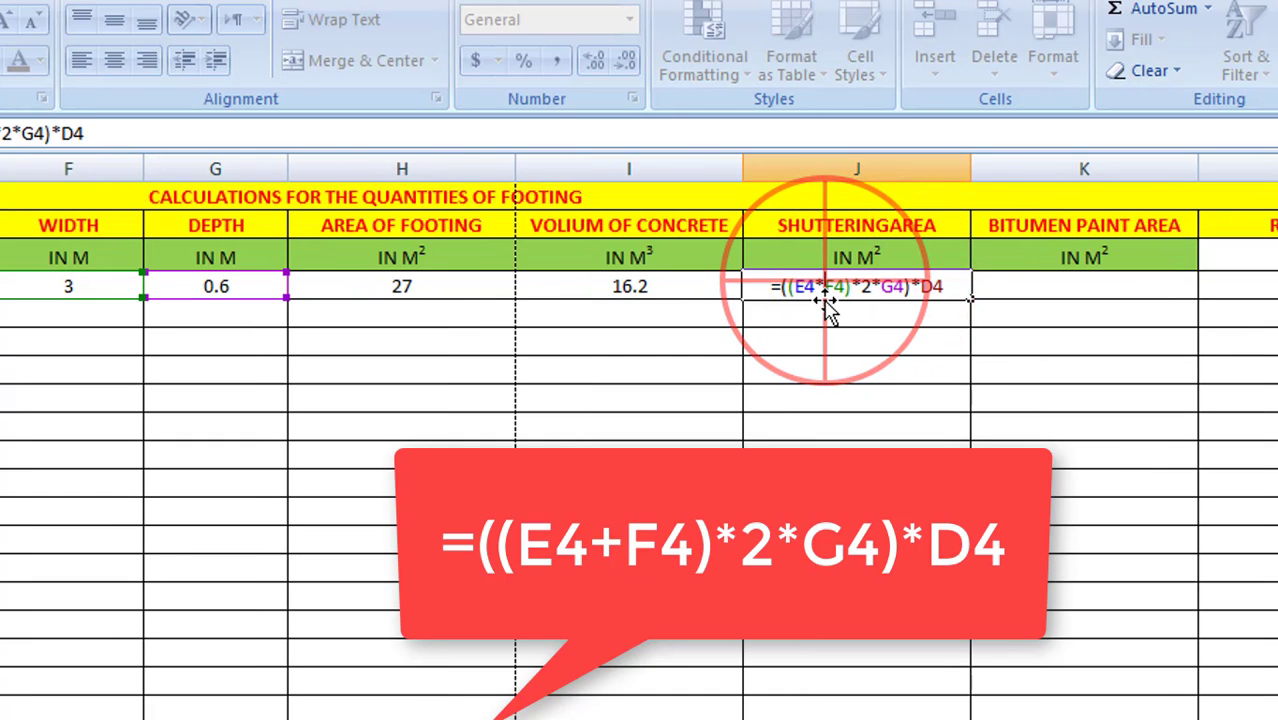
pyautogui.press('BackSpace')
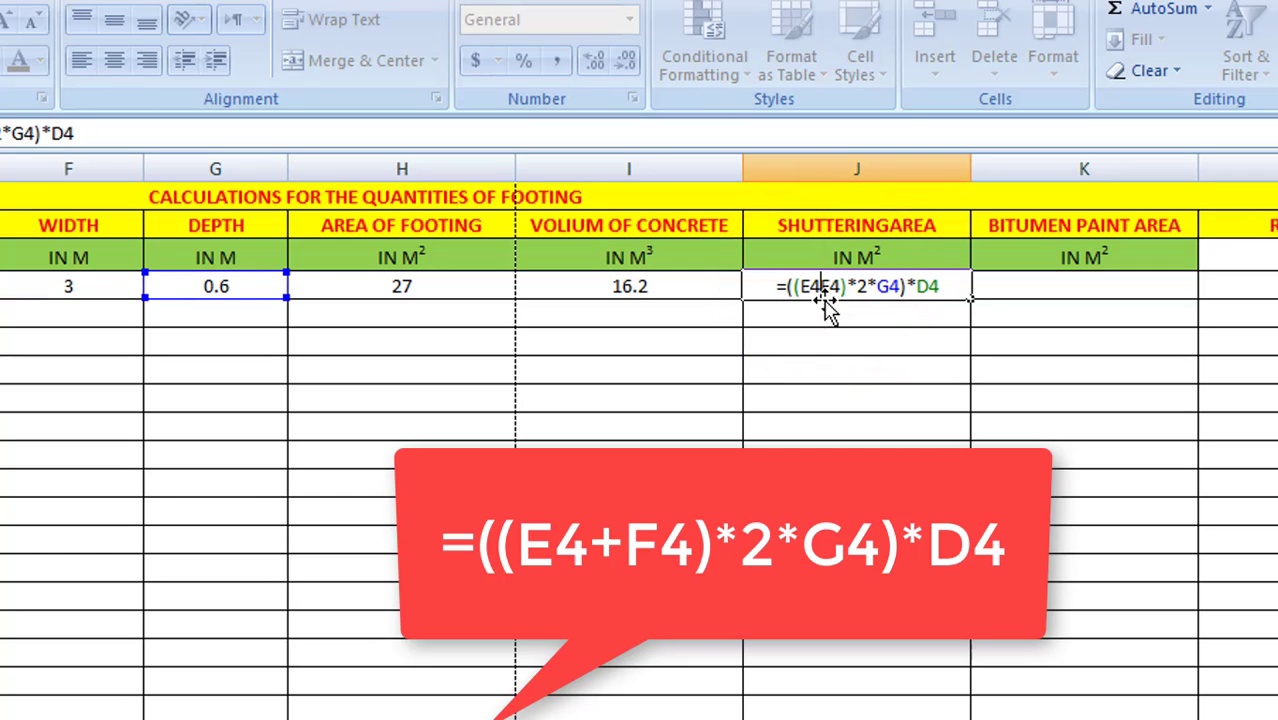
pyautogui.write('+')
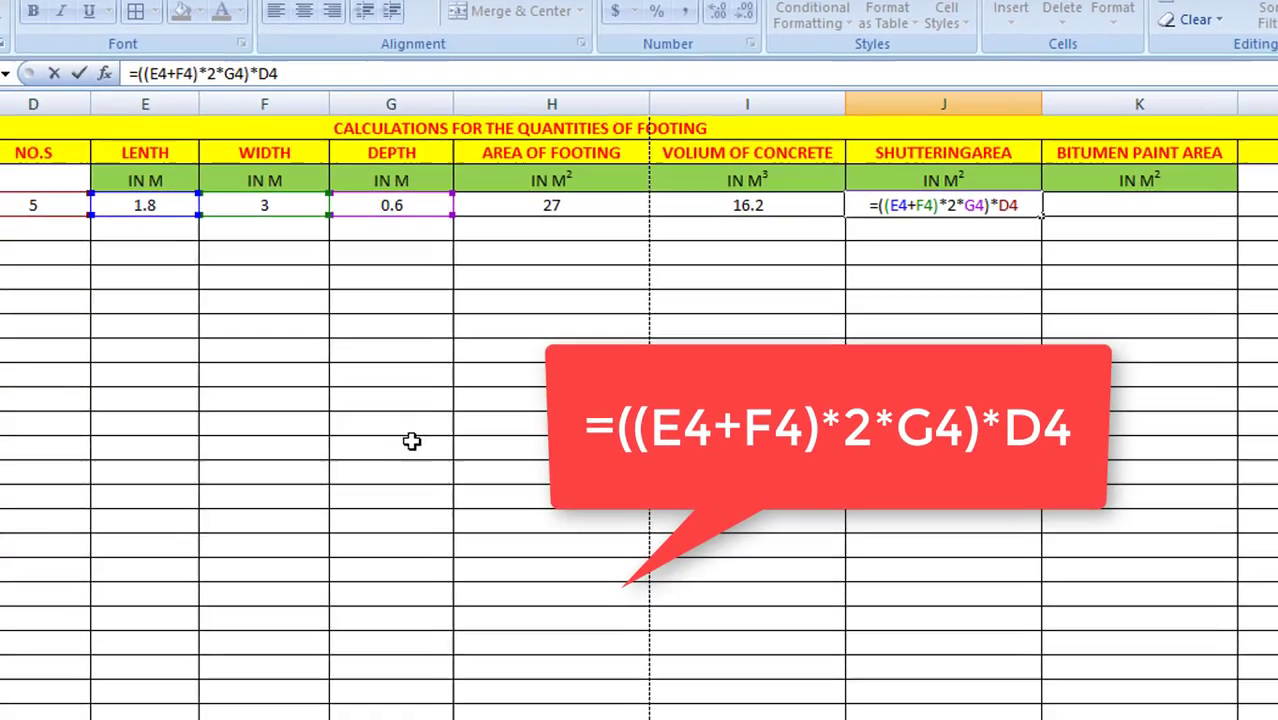
pyautogui.press('Return')
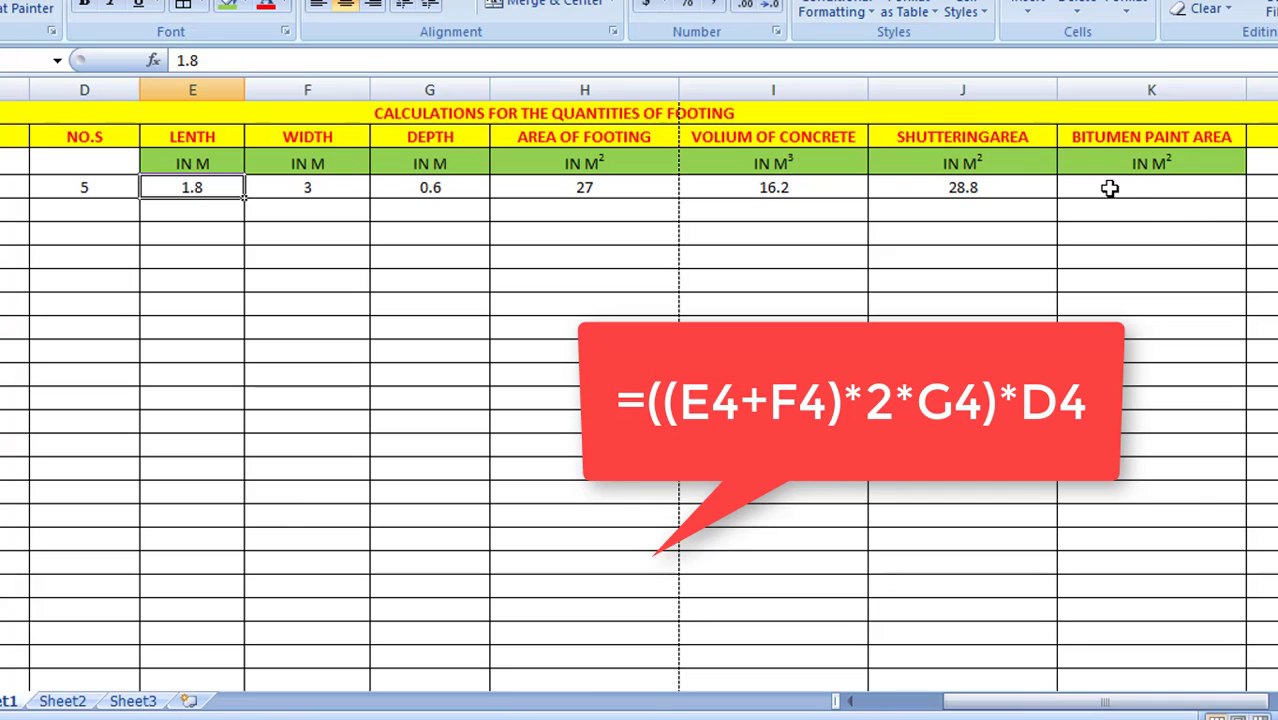
# Calculate the bitumen paint area in cell K4 with the formula =((E4+F4)*2*G4+(E4*F4))*D4.
pyautogui.click(1109, 186)
pyautogui.write('=')
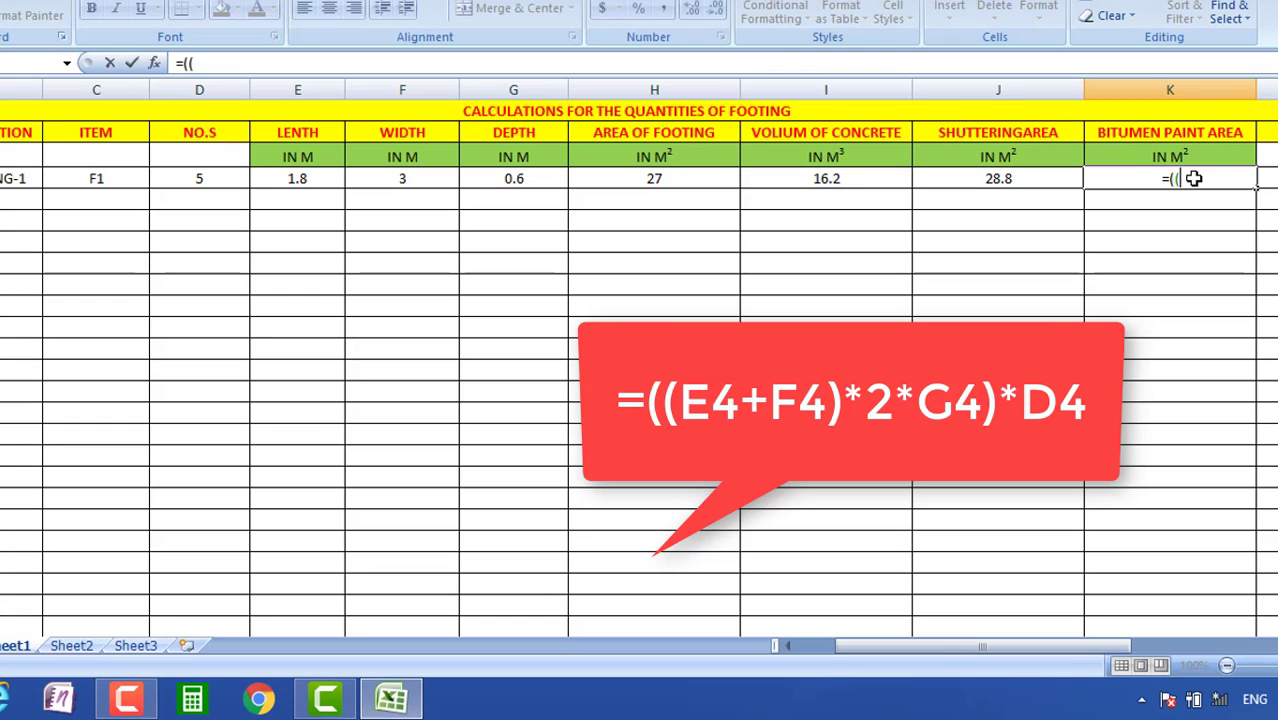
pyautogui.write('((')
pyautogui.click(295, 176)
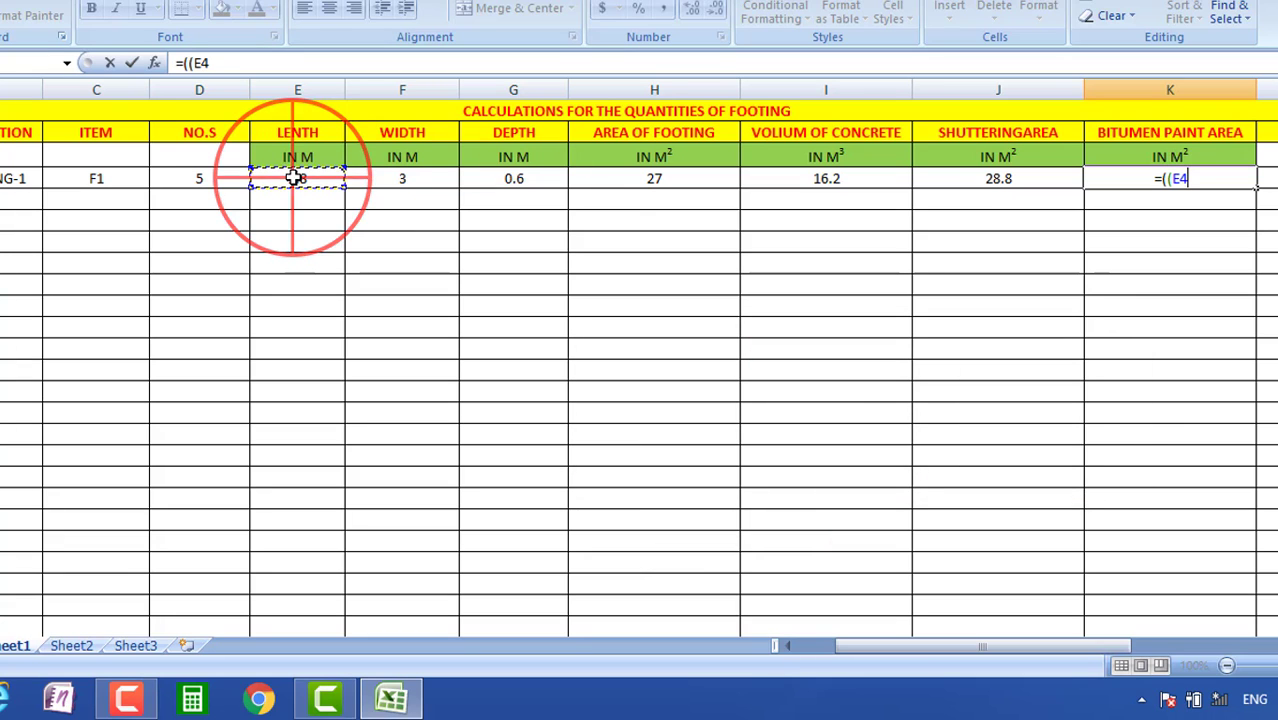
pyautogui.write('+')
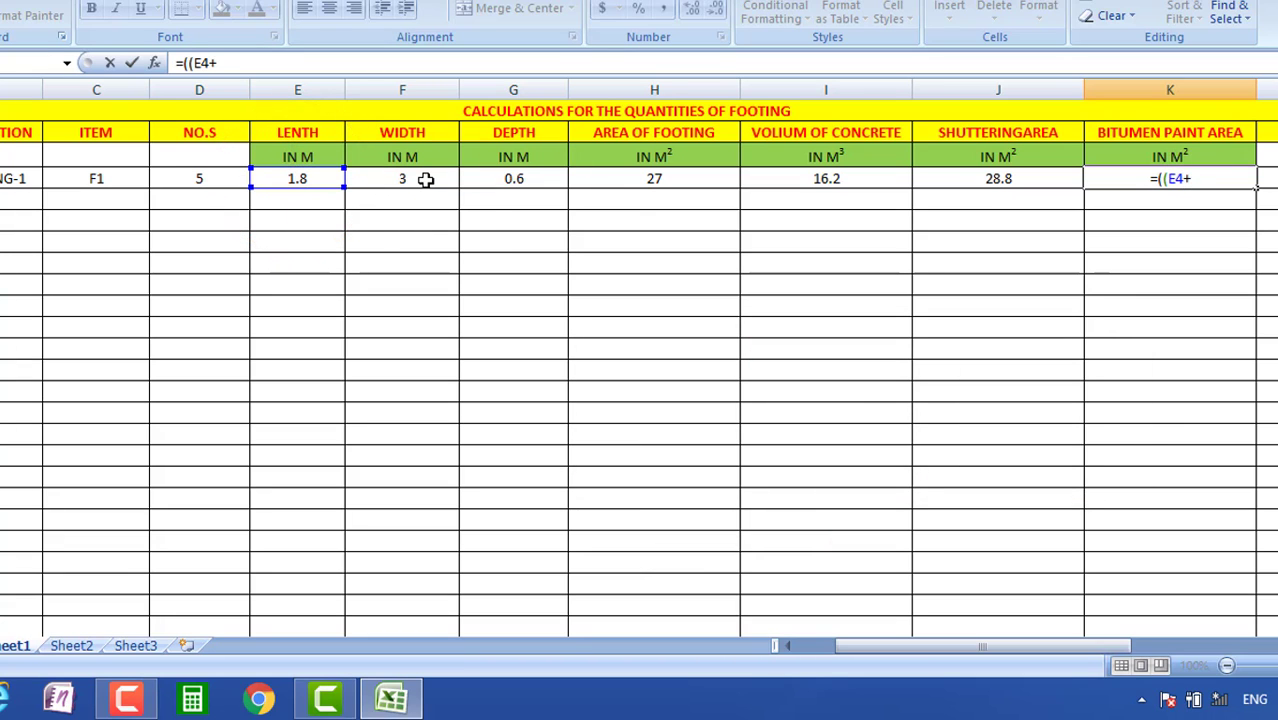
pyautogui.click(424, 178)
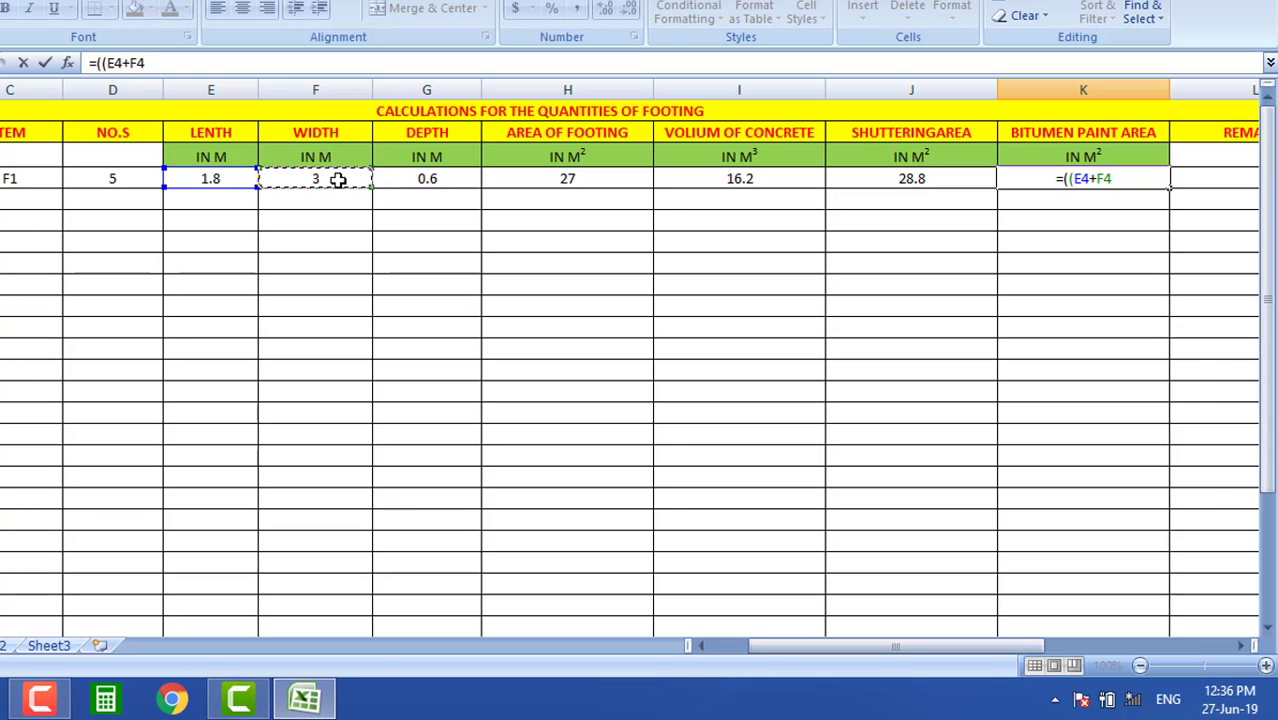
pyautogui.write(')')
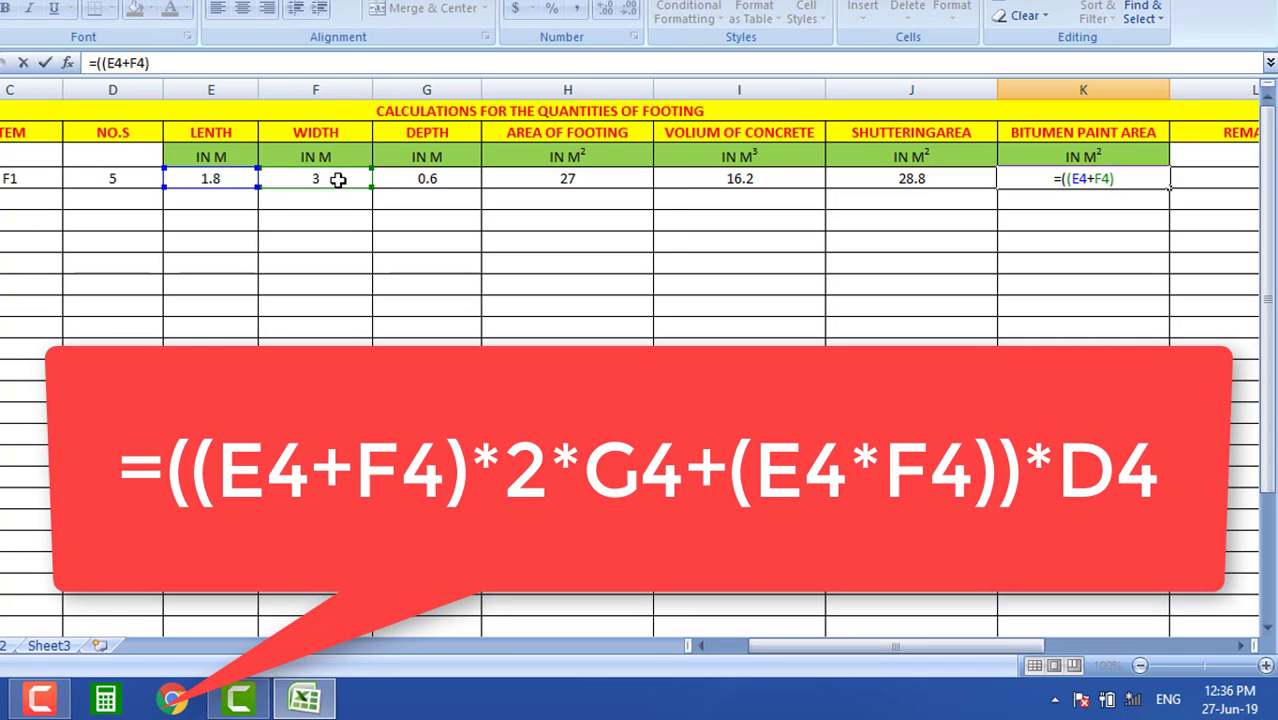
pyautogui.write('*')
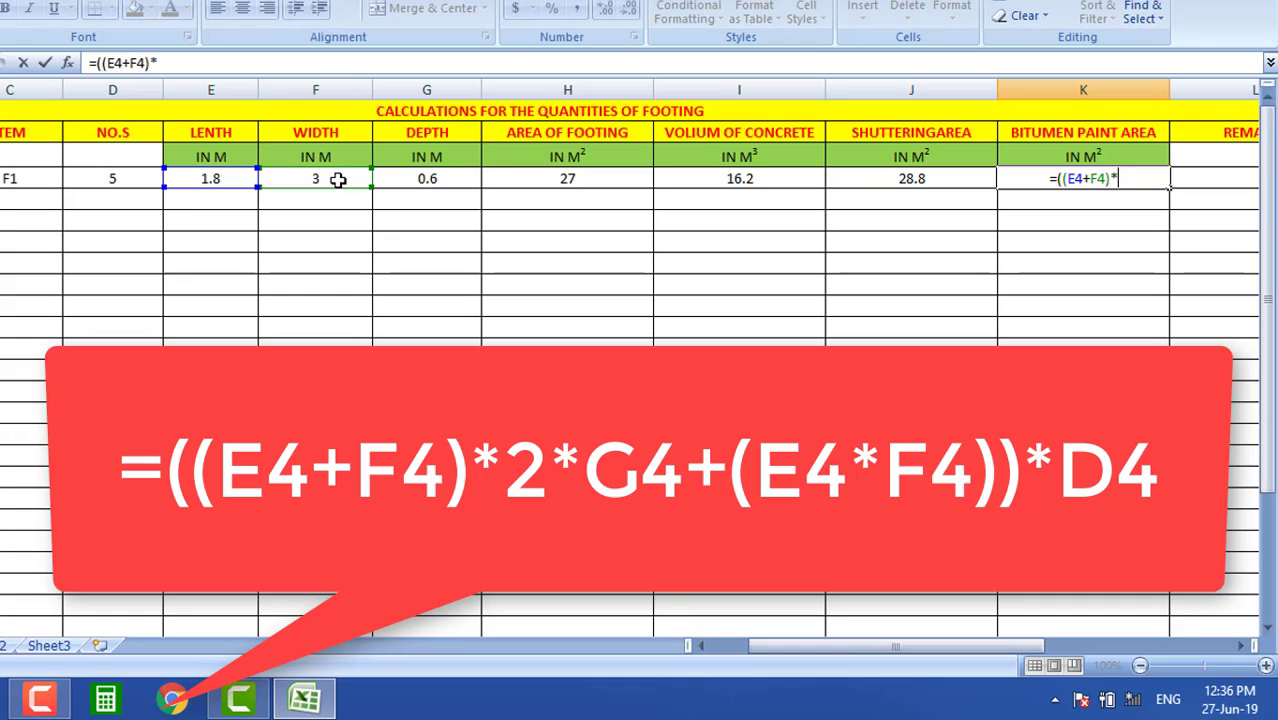
pyautogui.write('2')
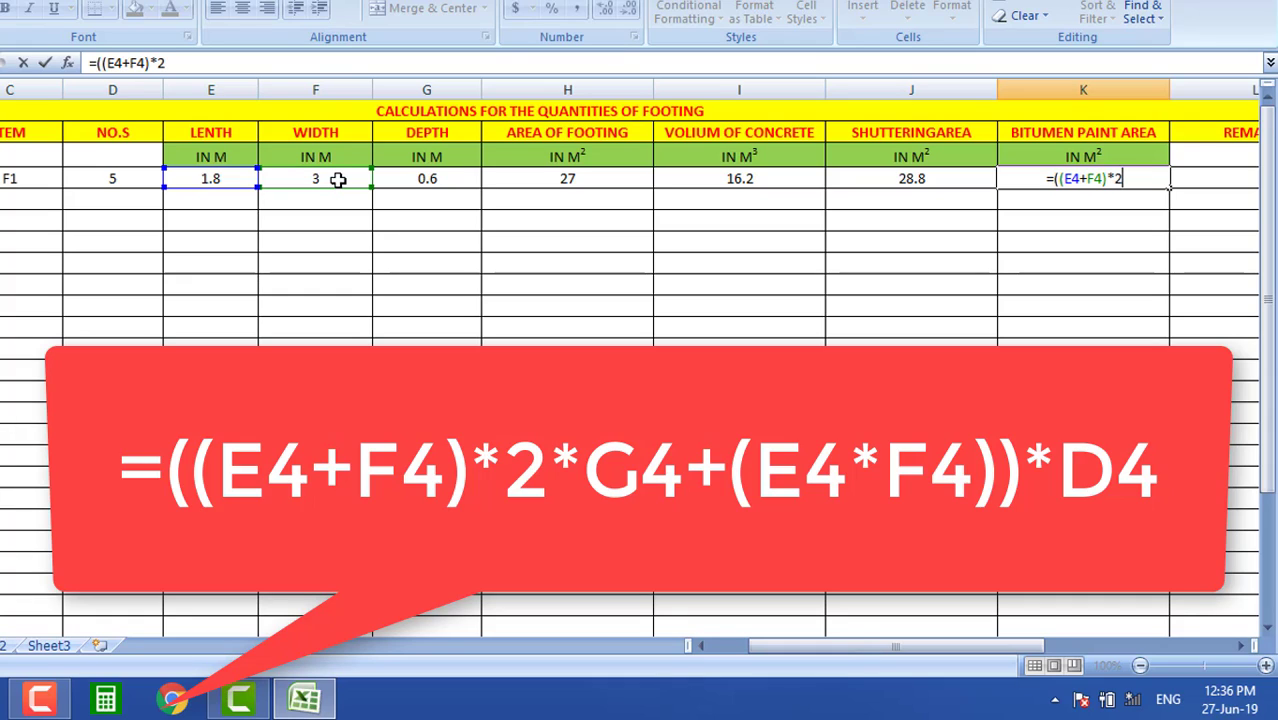
pyautogui.write('*')
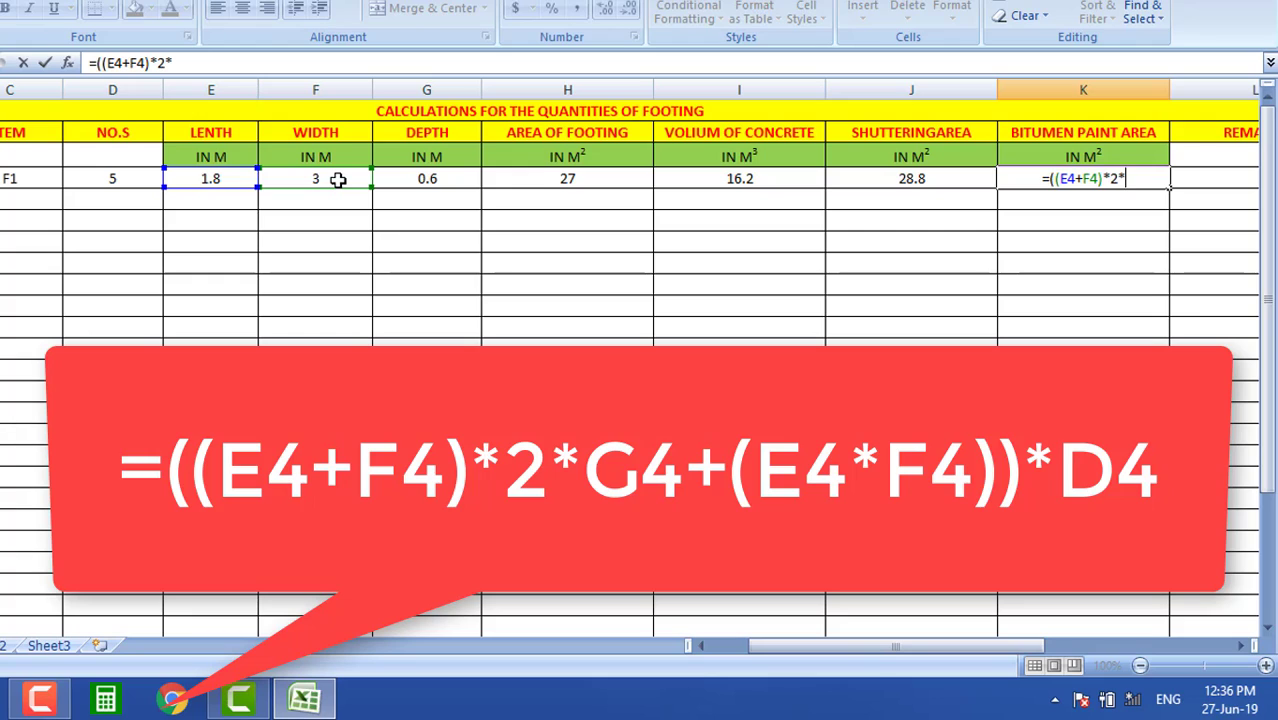
pyautogui.click(432, 178)
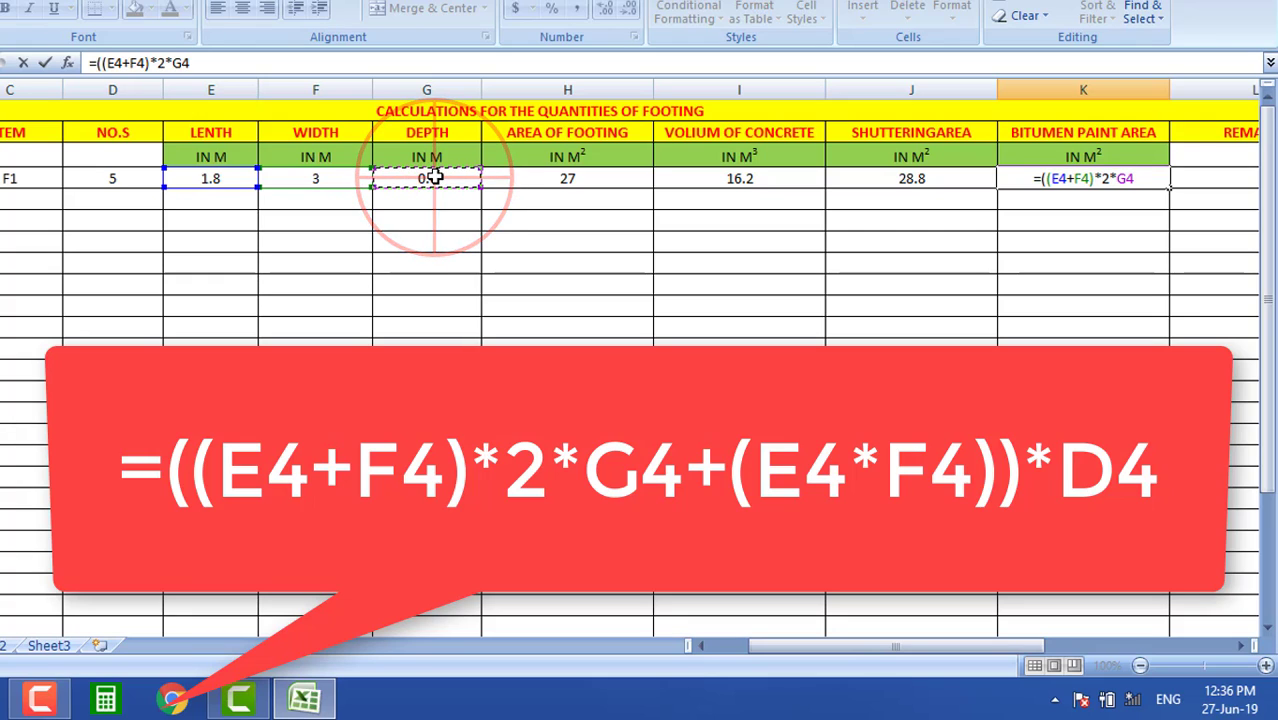
pyautogui.write('+')
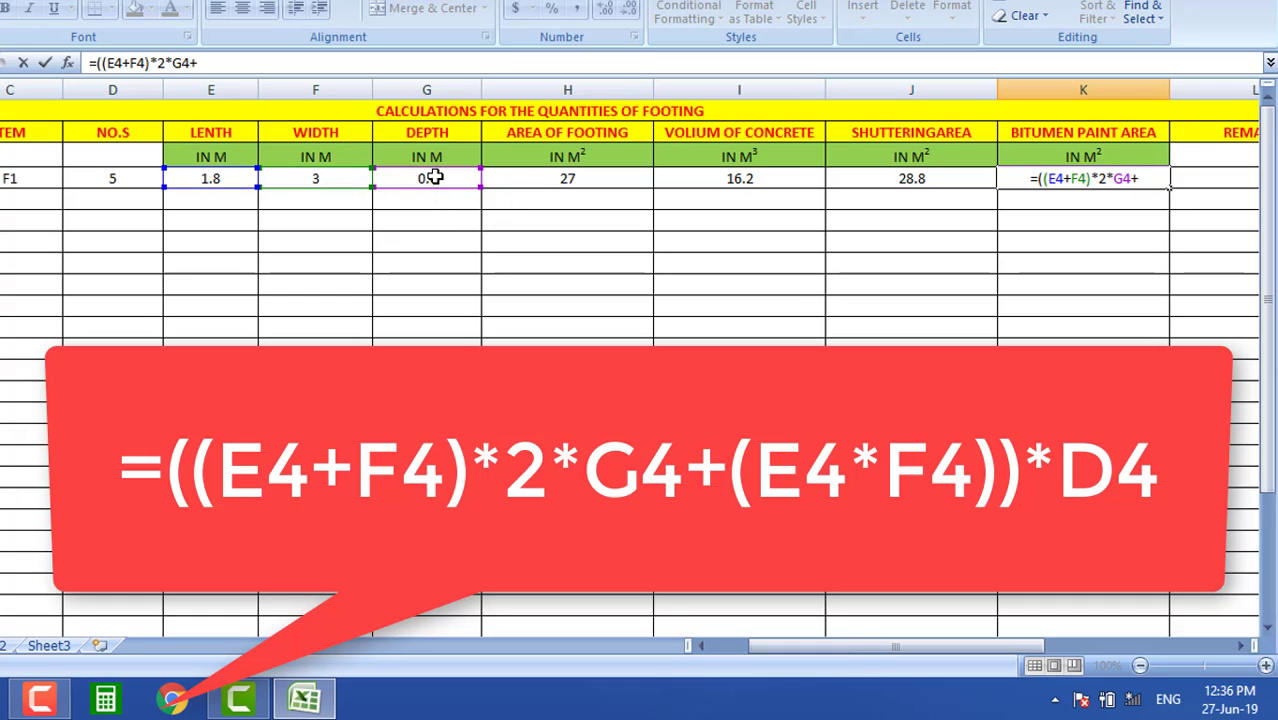
pyautogui.write('(')
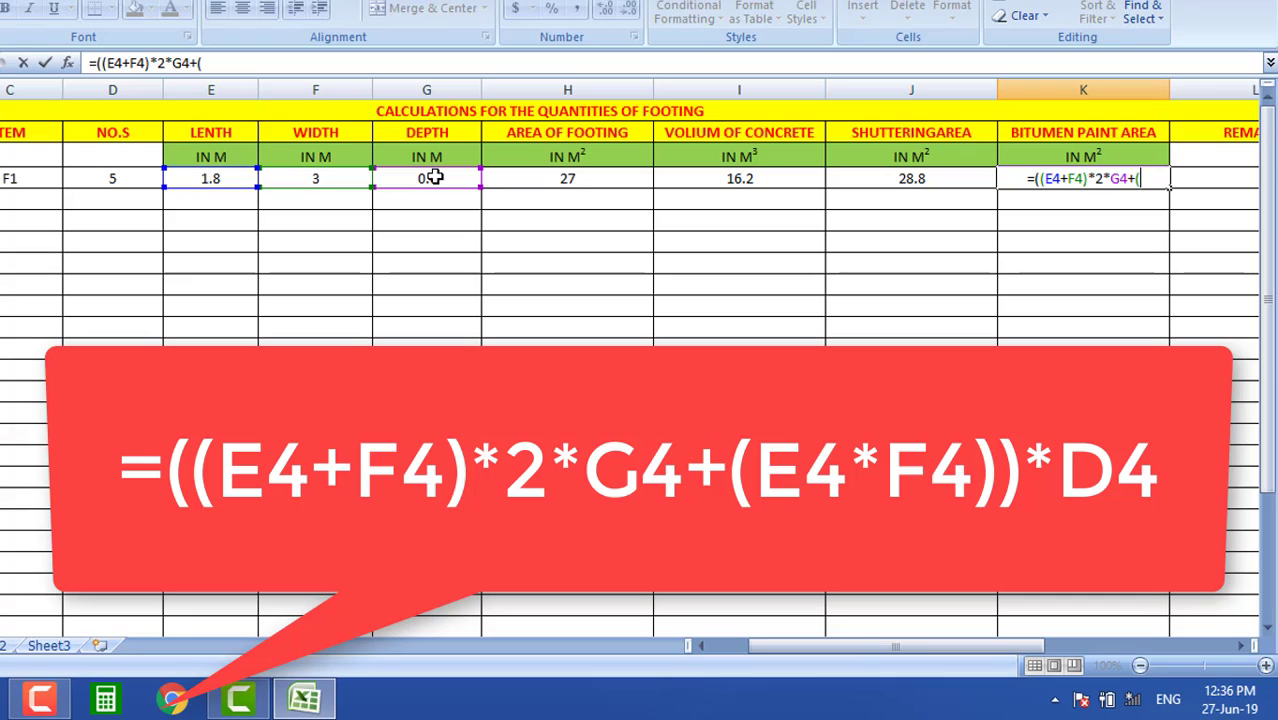
pyautogui.click(222, 180)
pyautogui.write('*')
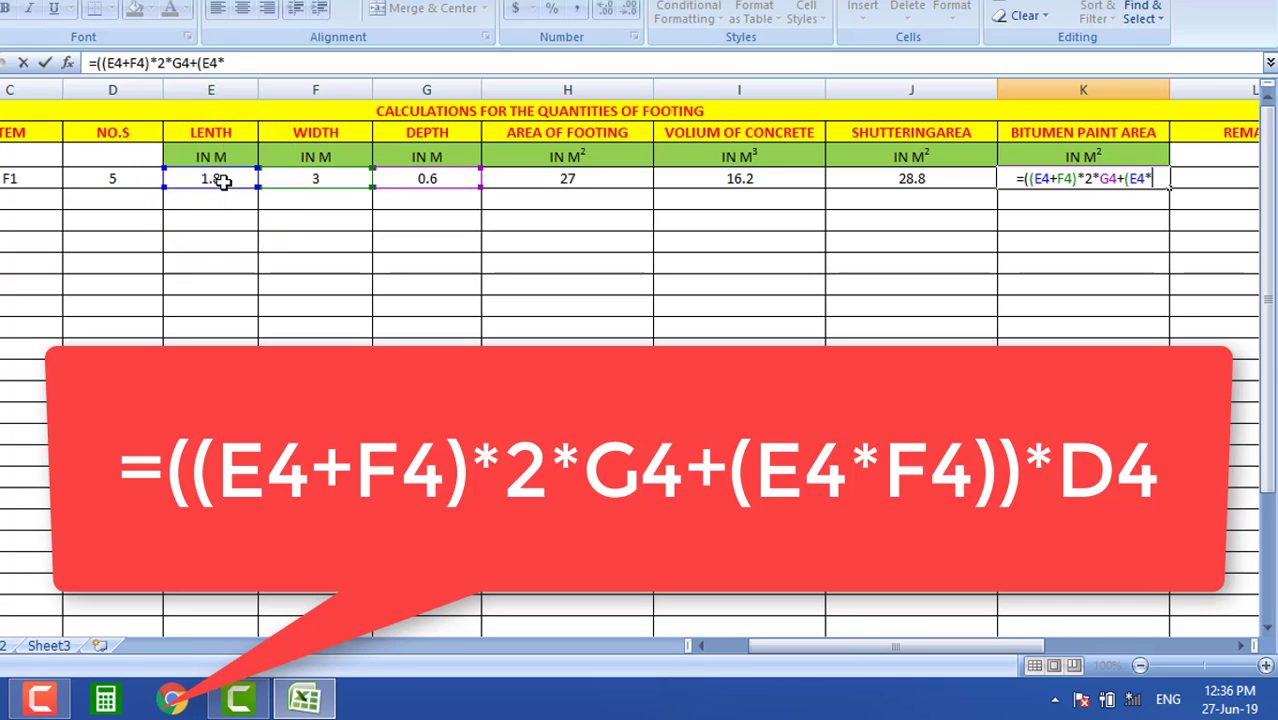
pyautogui.click(304, 178)
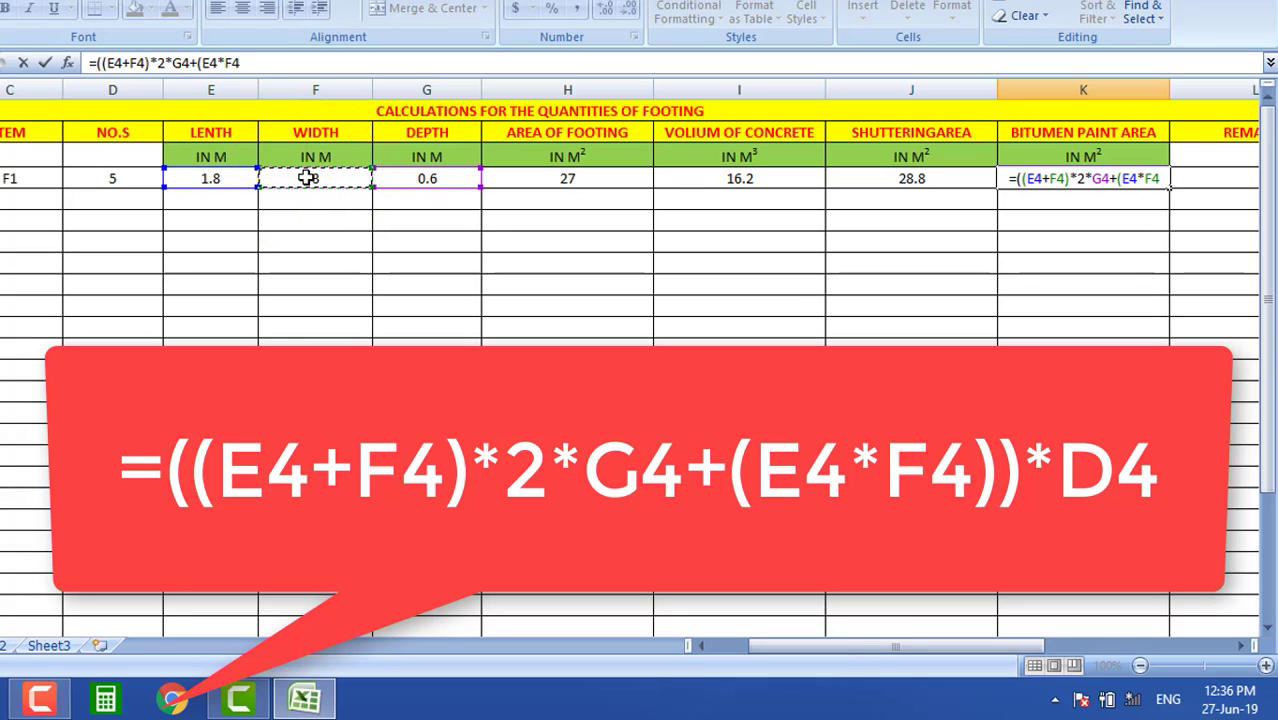
pyautogui.write('))')
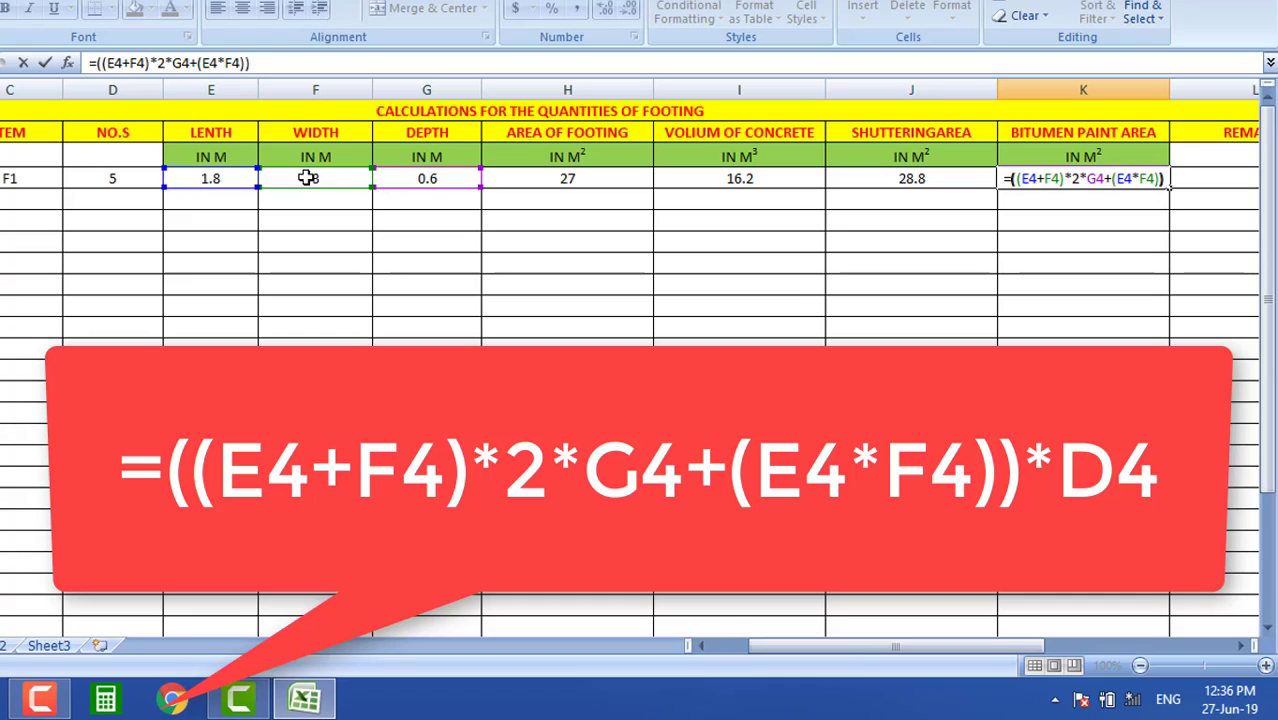
pyautogui.write('*')
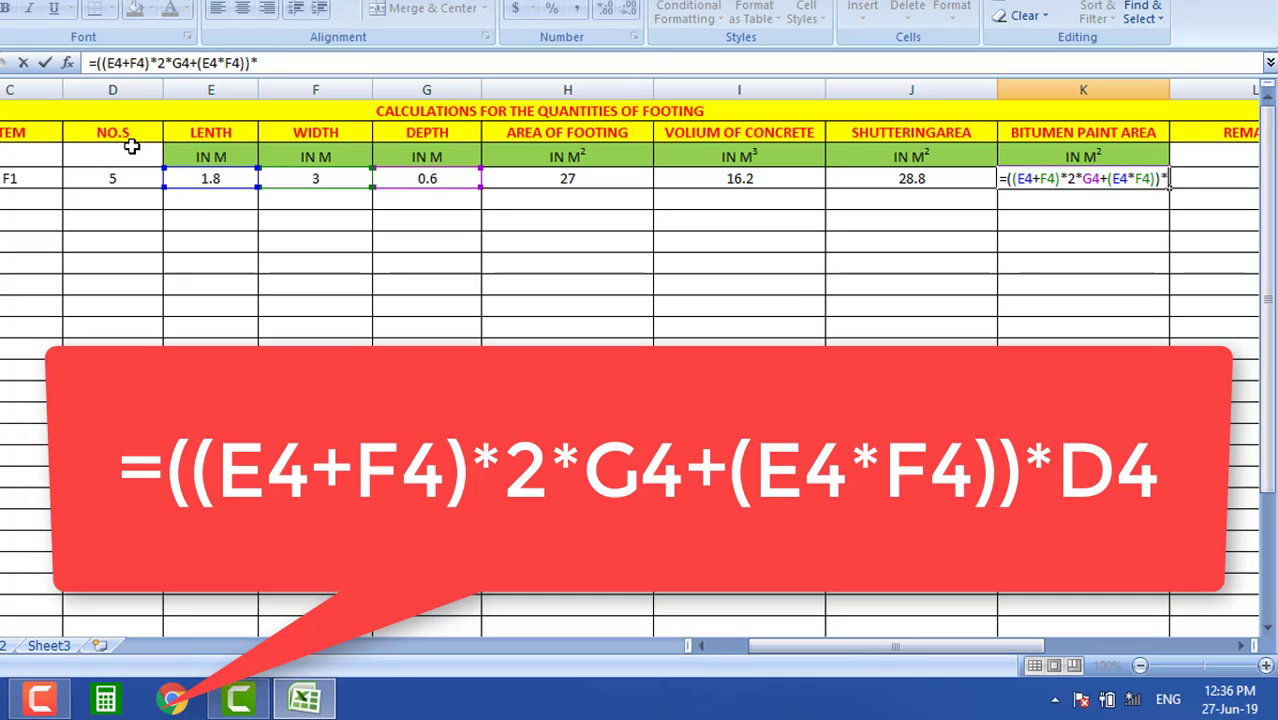
pyautogui.click(129, 177)
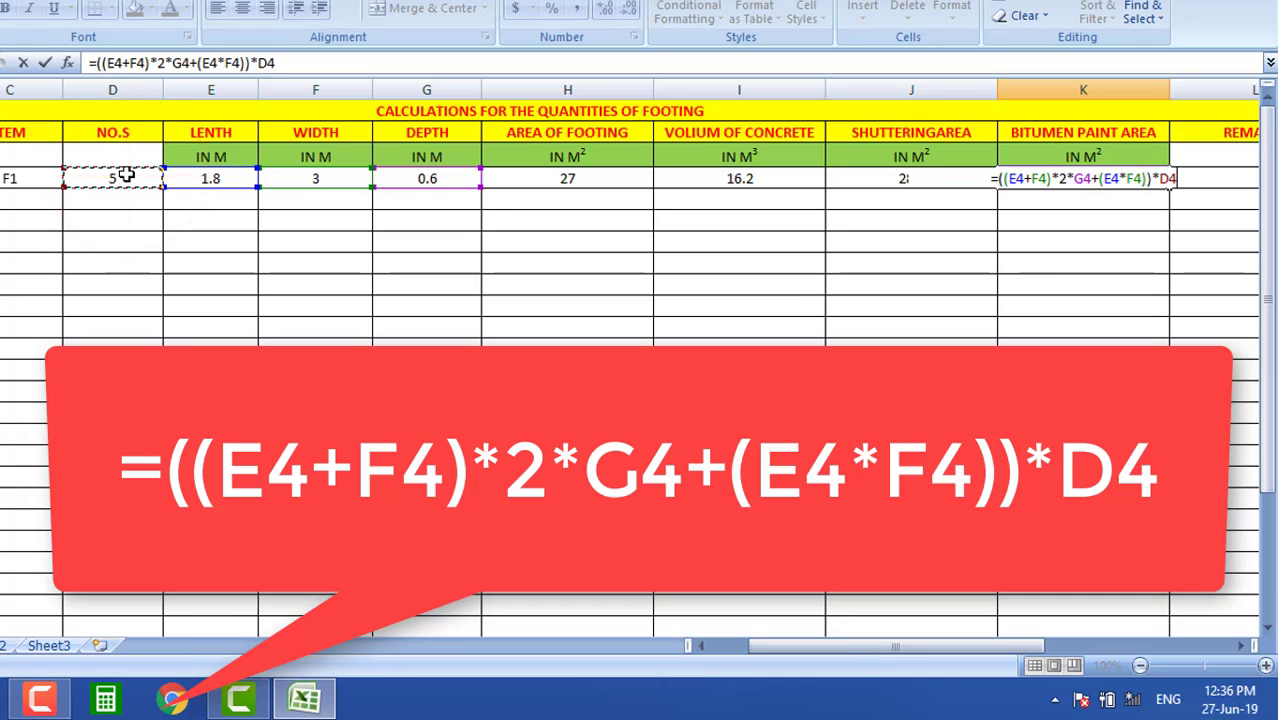
pyautogui.press('Return')
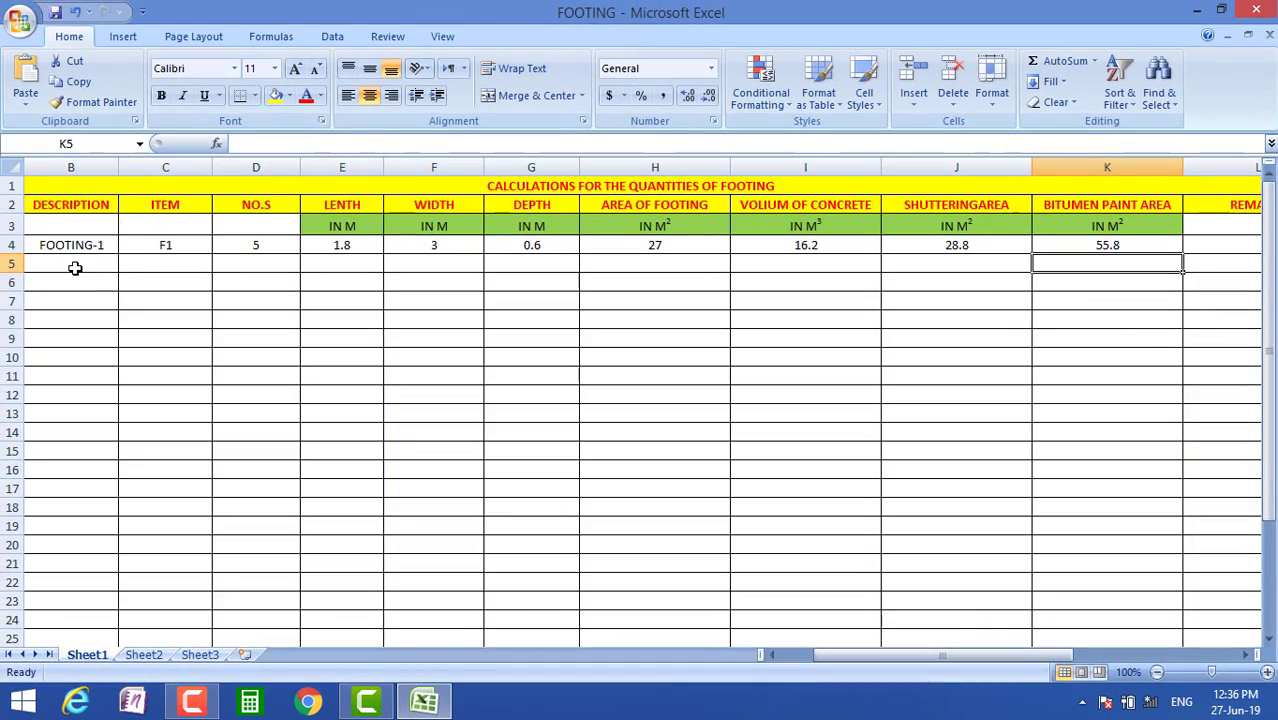
# Enter the description FOOTING-2 in cell B5 and the item name F2 in cell C5.
pyautogui.click(75, 268)
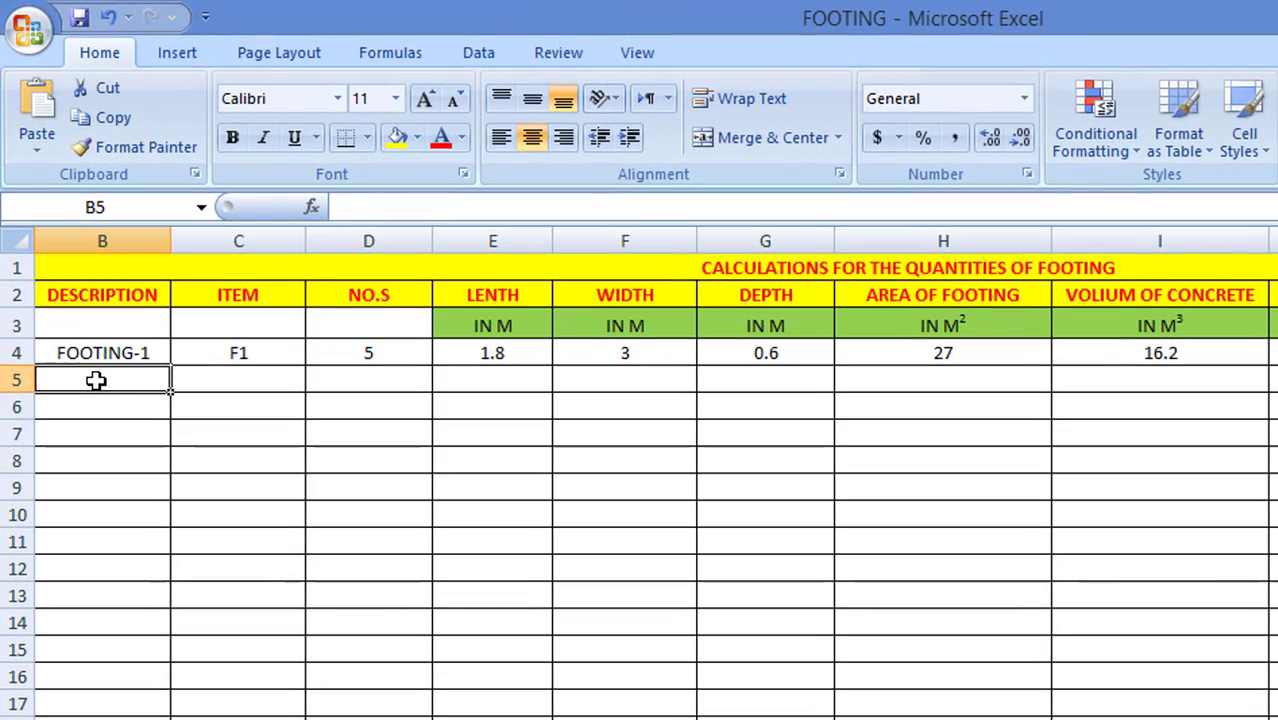
pyautogui.write('FOOTING-1')
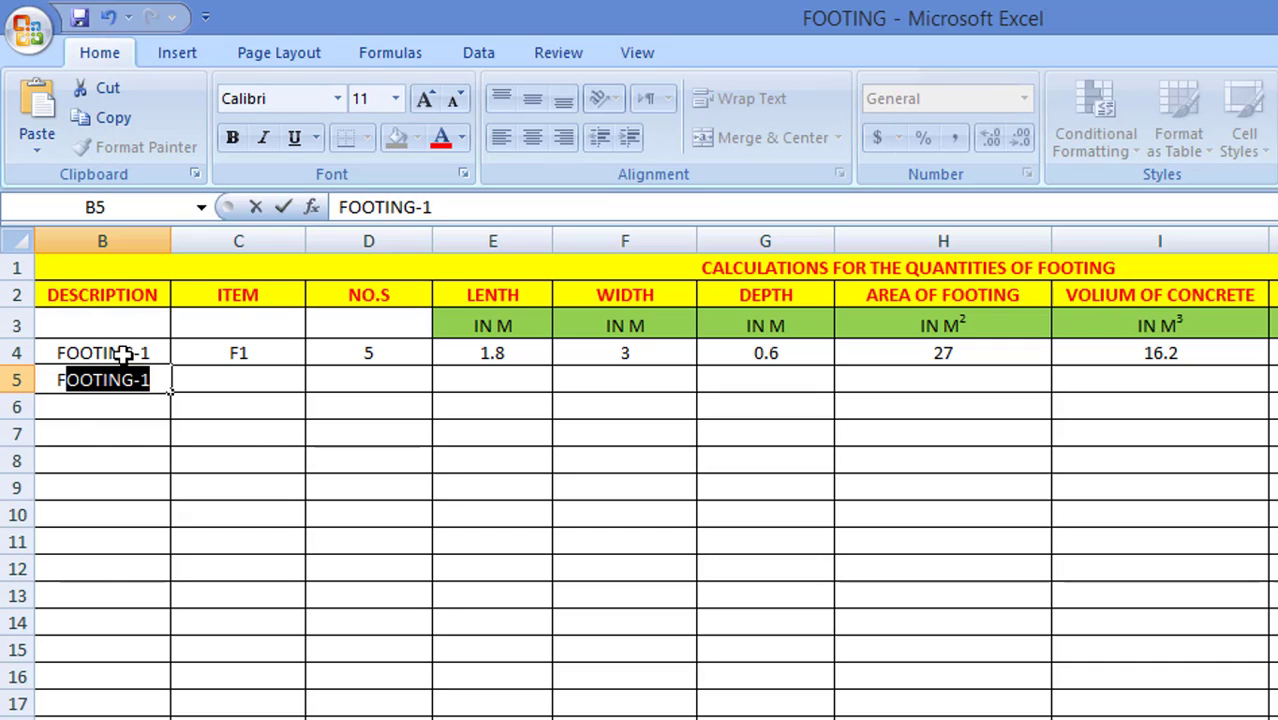
pyautogui.click(161, 380)
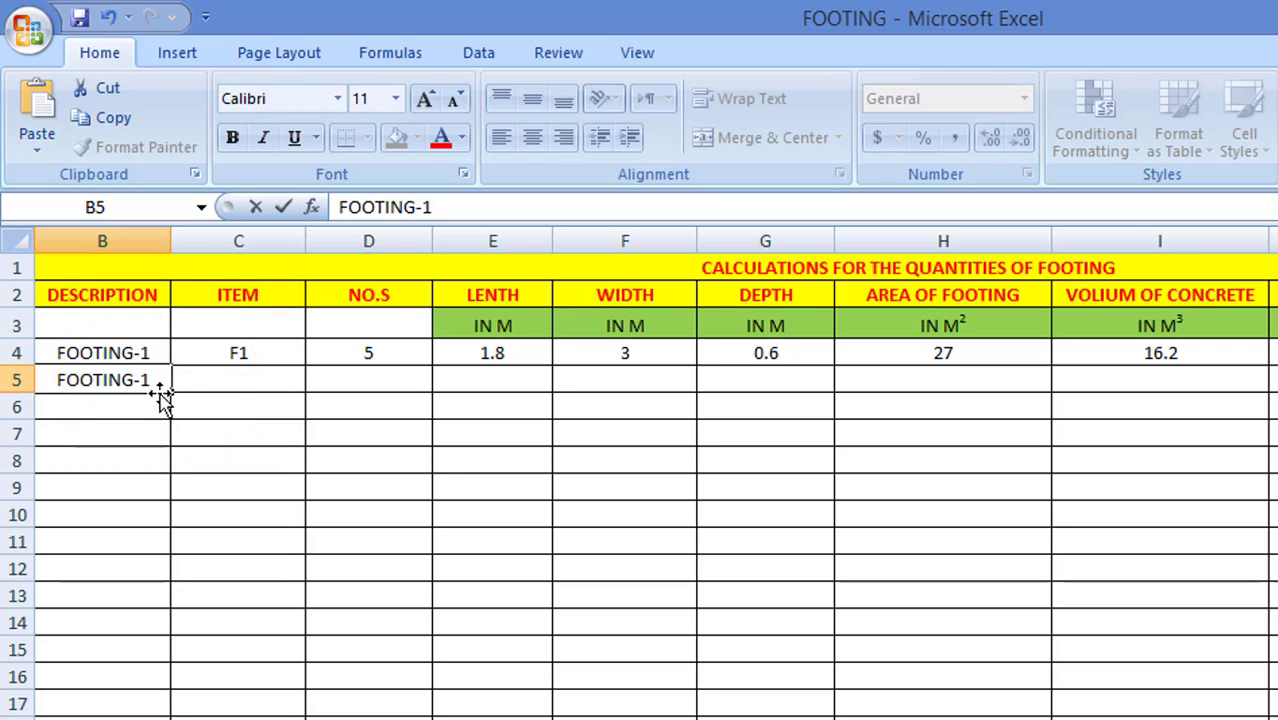
pyautogui.press('BackSpace')
pyautogui.write('2')
pyautogui.click(261, 384)
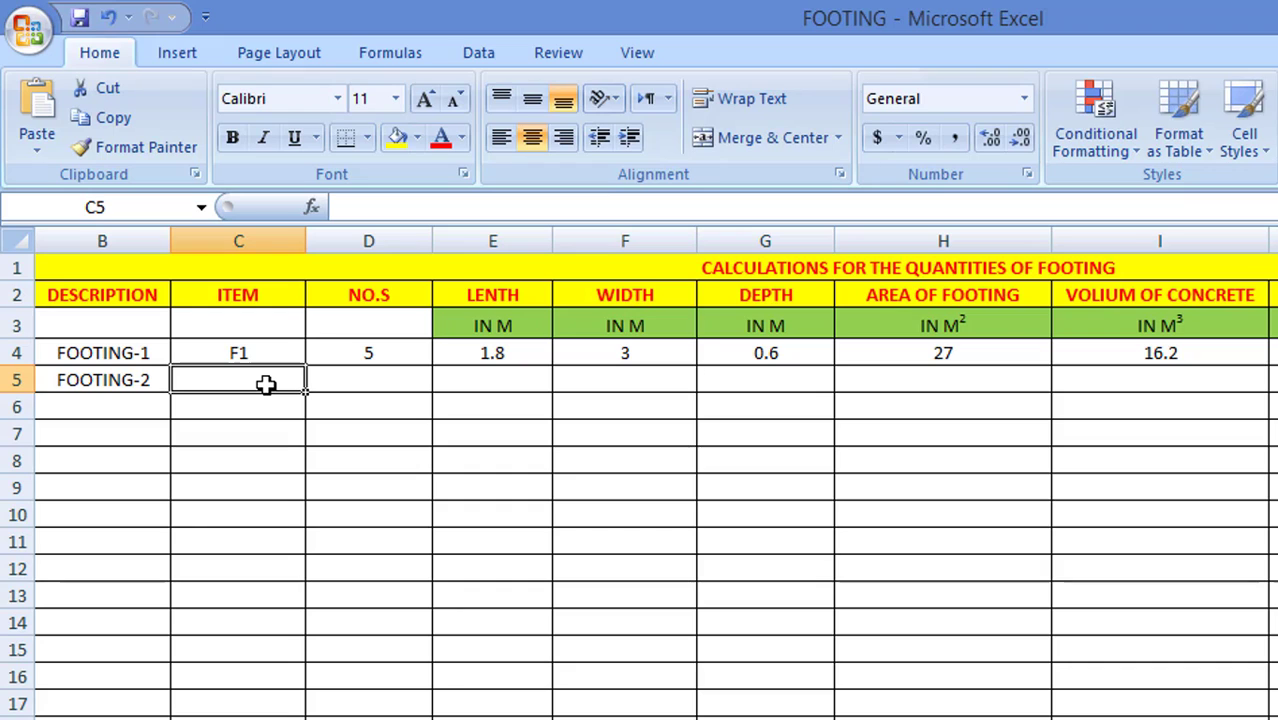
pyautogui.write('F2')
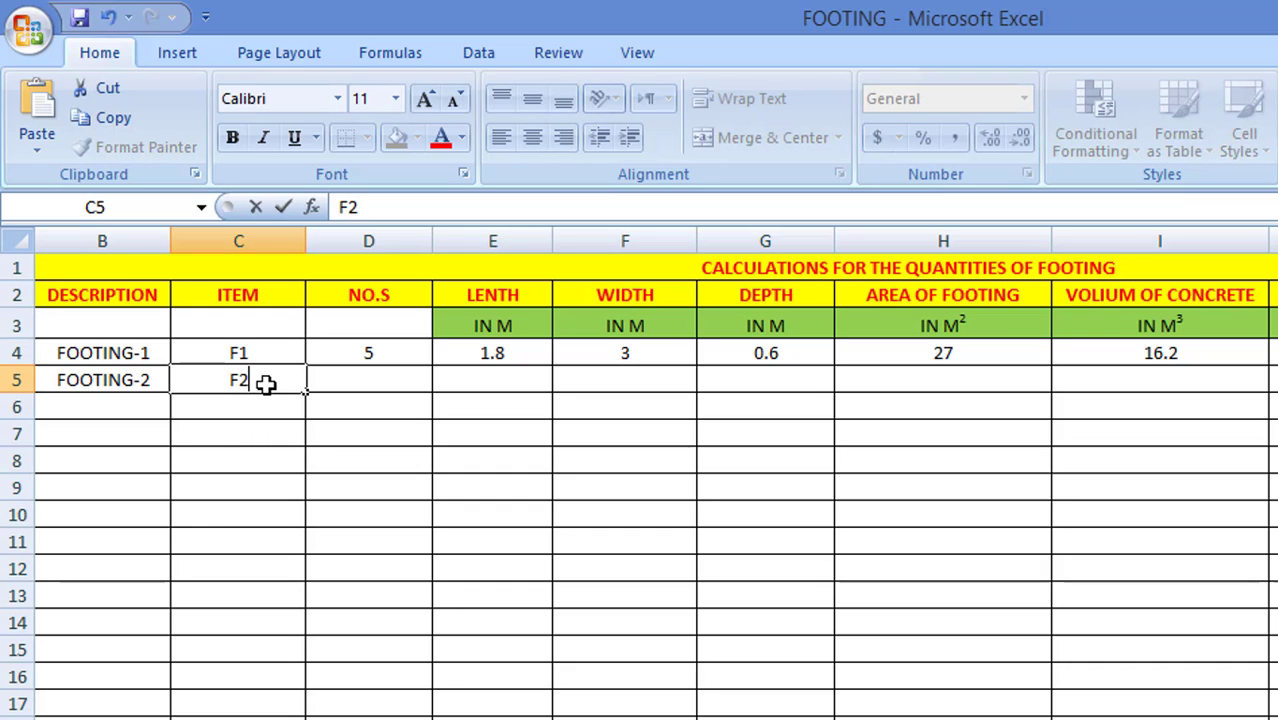
pyautogui.click(300, 510)
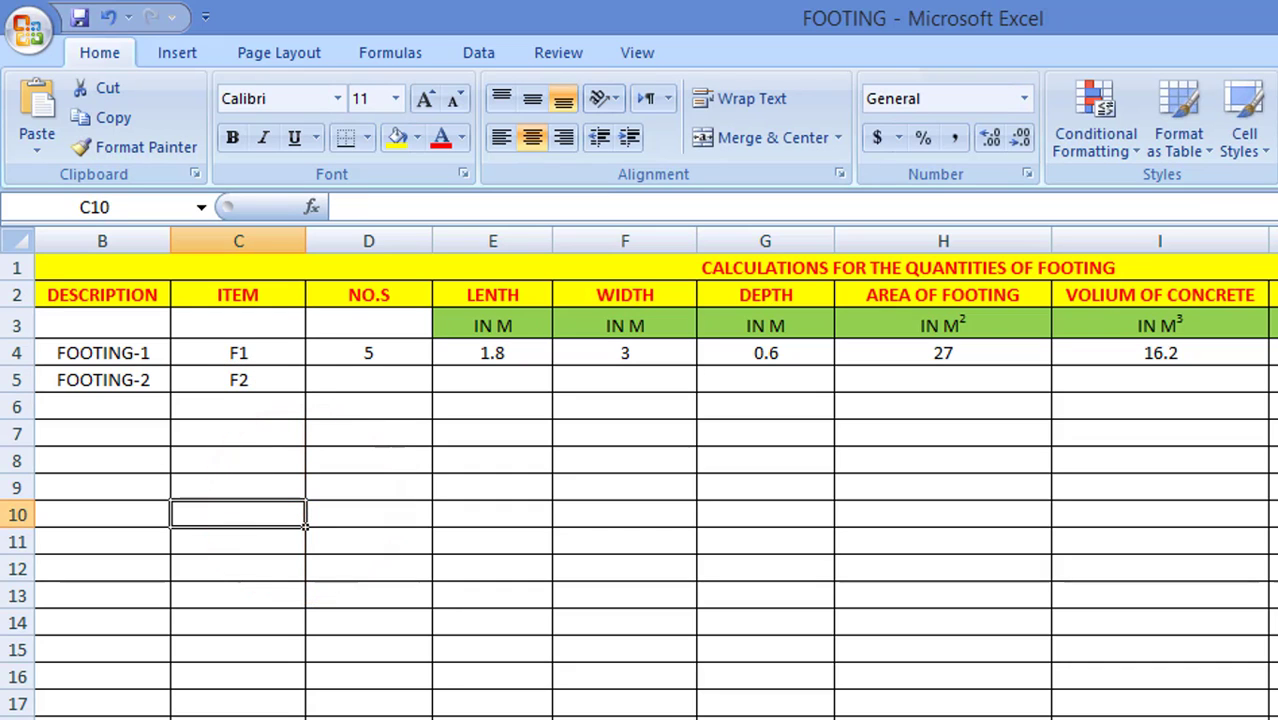
# Enter serial number 2 in cell A5 and the footing quantity 10 in cell D5.
pyautogui.hscroll(-1, 655, 486)
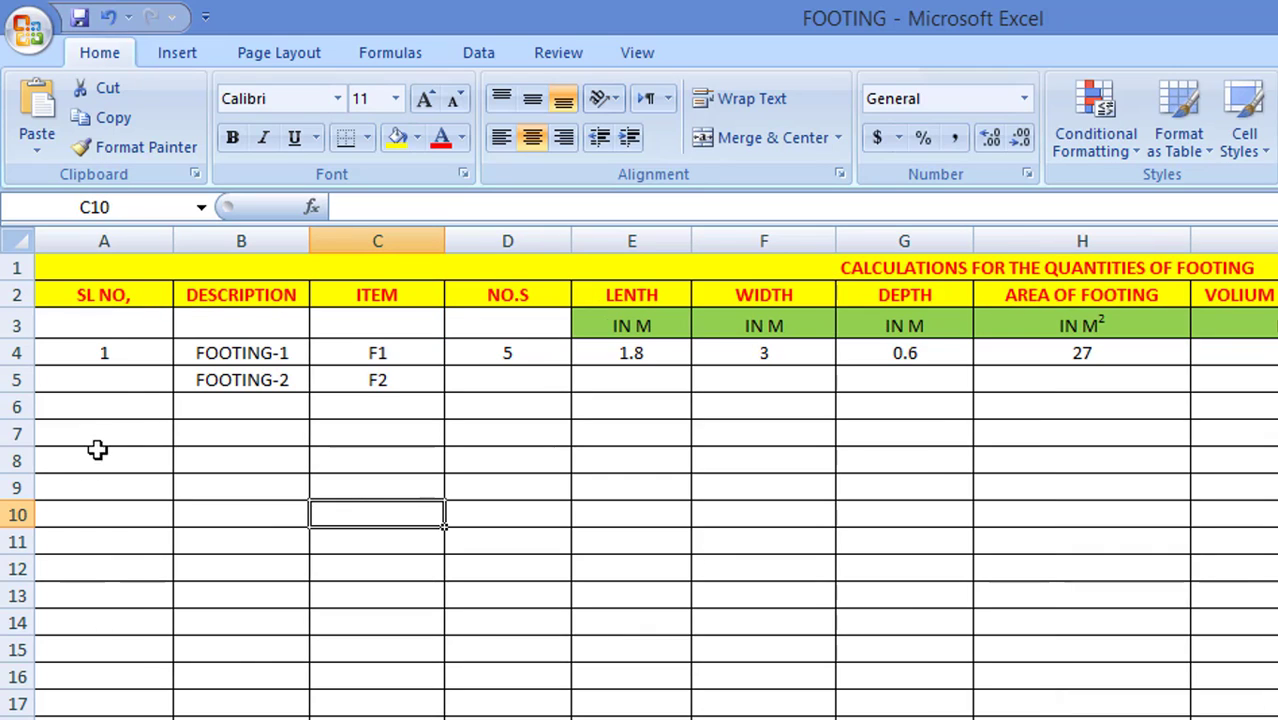
pyautogui.click(108, 378)
pyautogui.write('2')
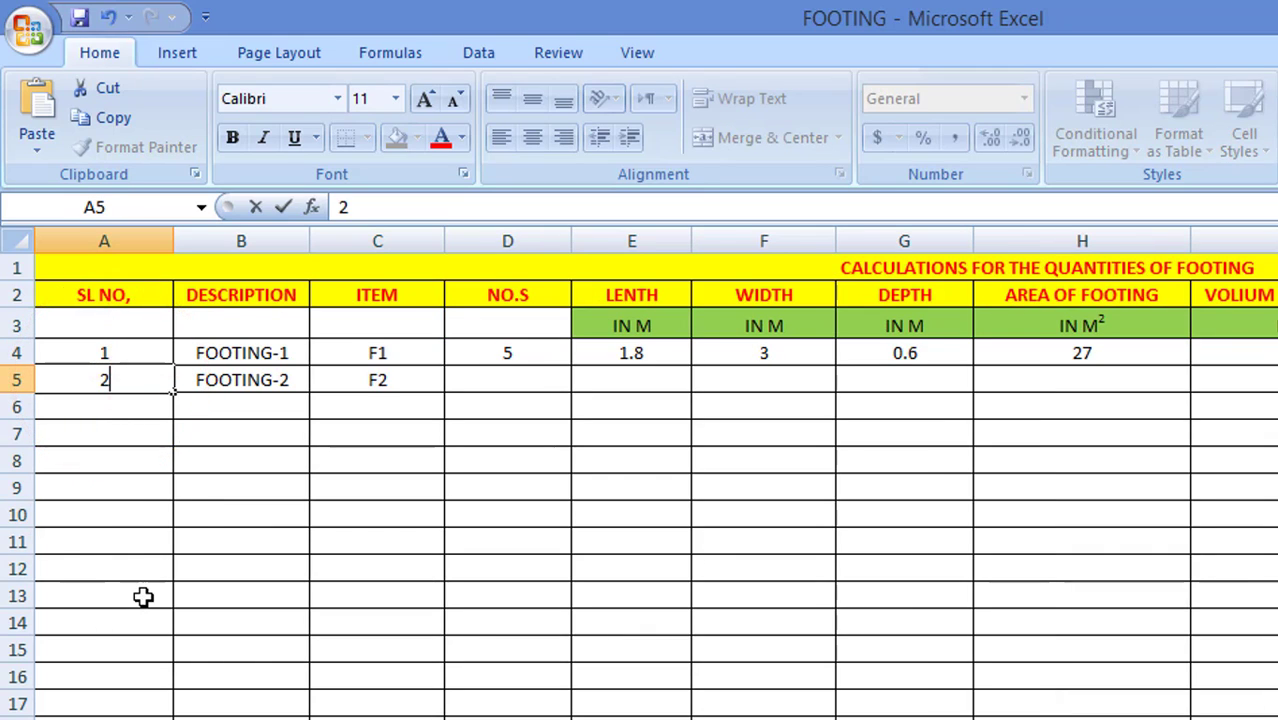
pyautogui.click(141, 595)
pyautogui.click(525, 375)
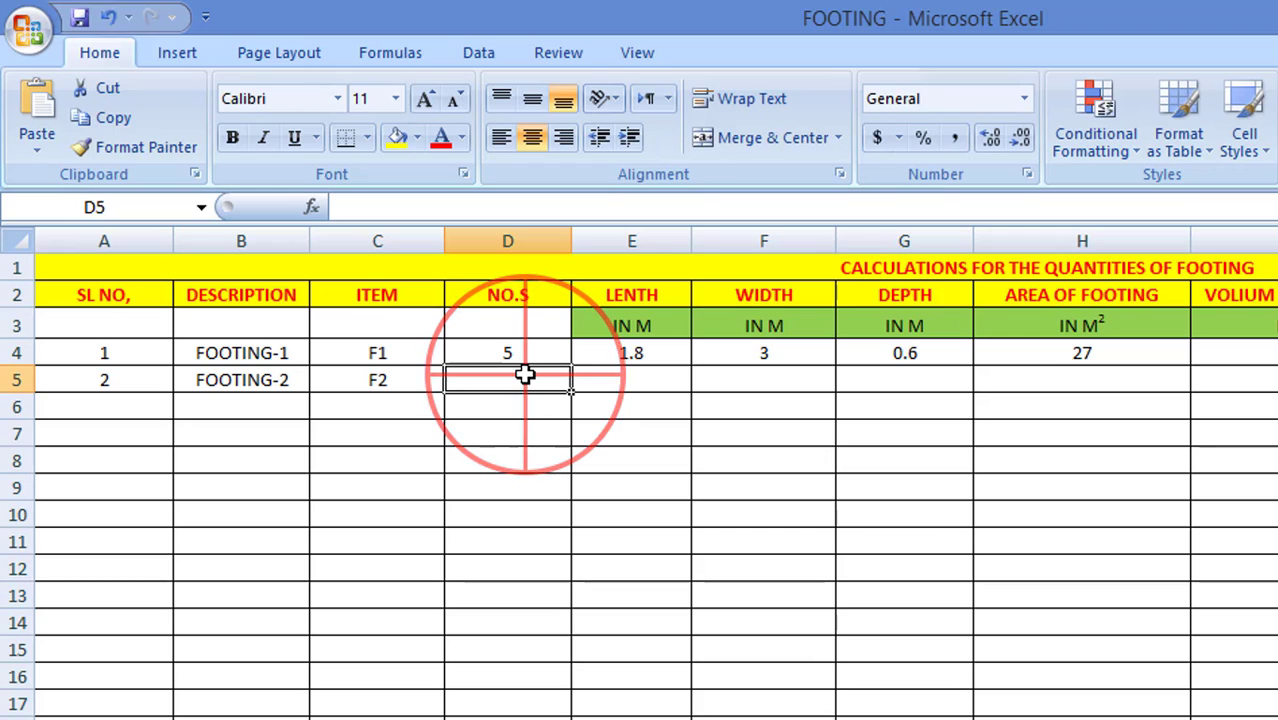
pyautogui.write('1')
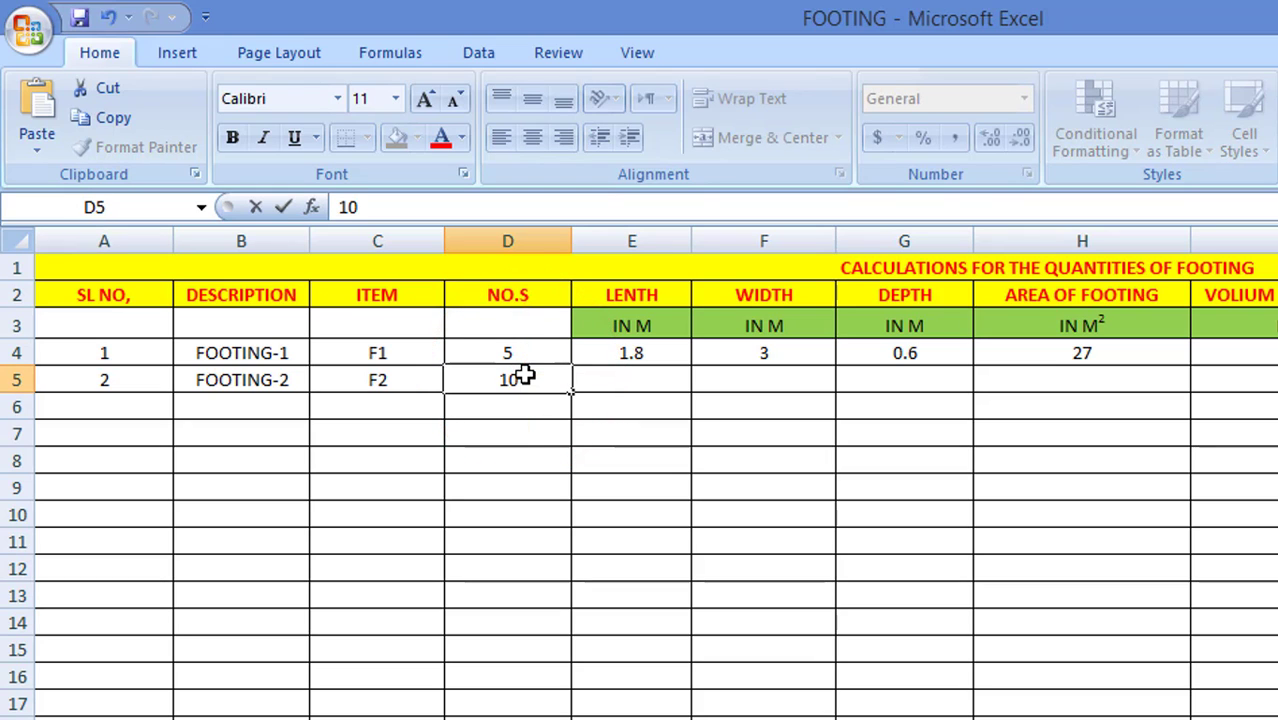
pyautogui.write('0')
pyautogui.click(662, 480)
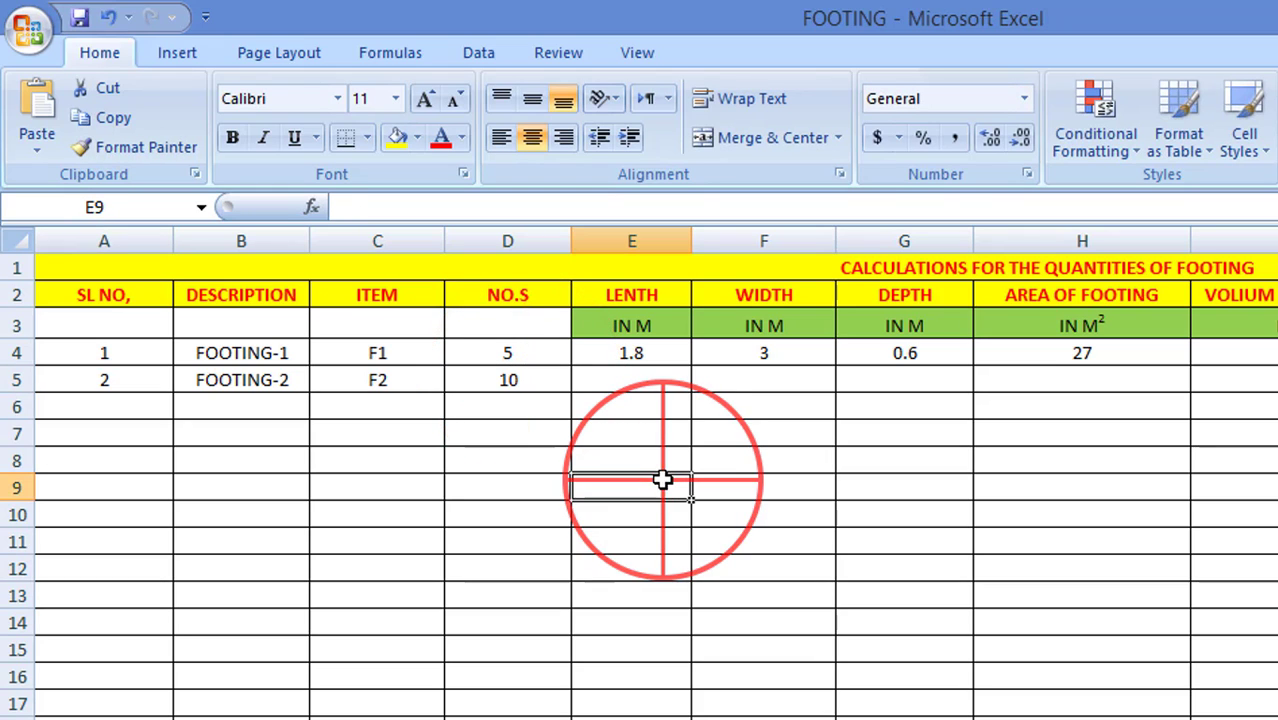
# Fill the length from E4 down to cell E5 and replace the copied value with 2.
pyautogui.click(676, 357)
pyautogui.moveTo(691, 364); pyautogui.dragTo(682, 384)
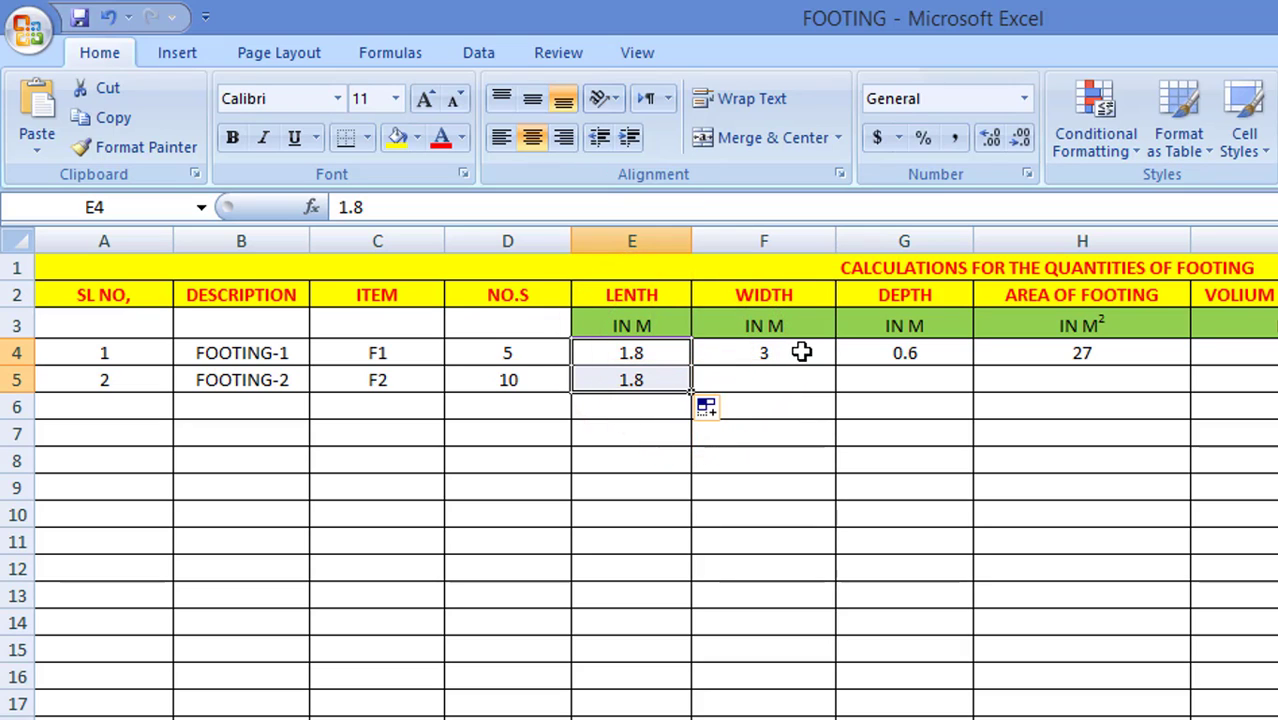
pyautogui.click(657, 380)
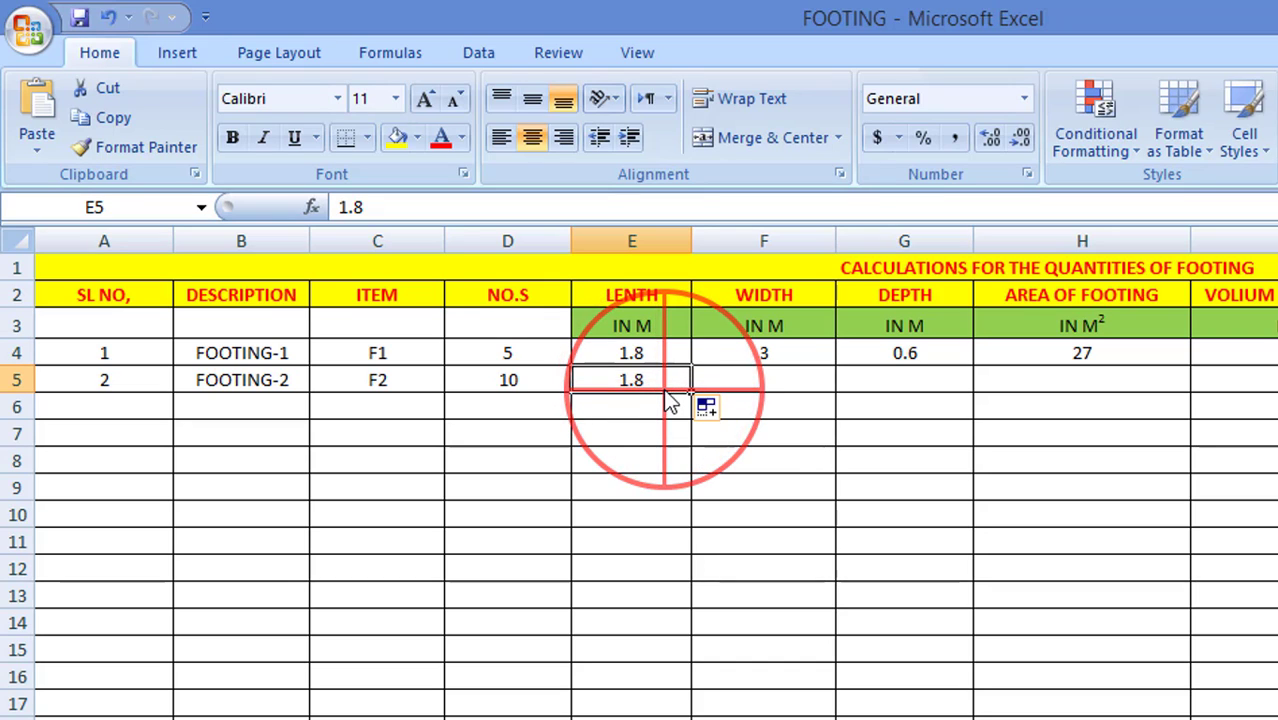
pyautogui.doubleClick(663, 381)
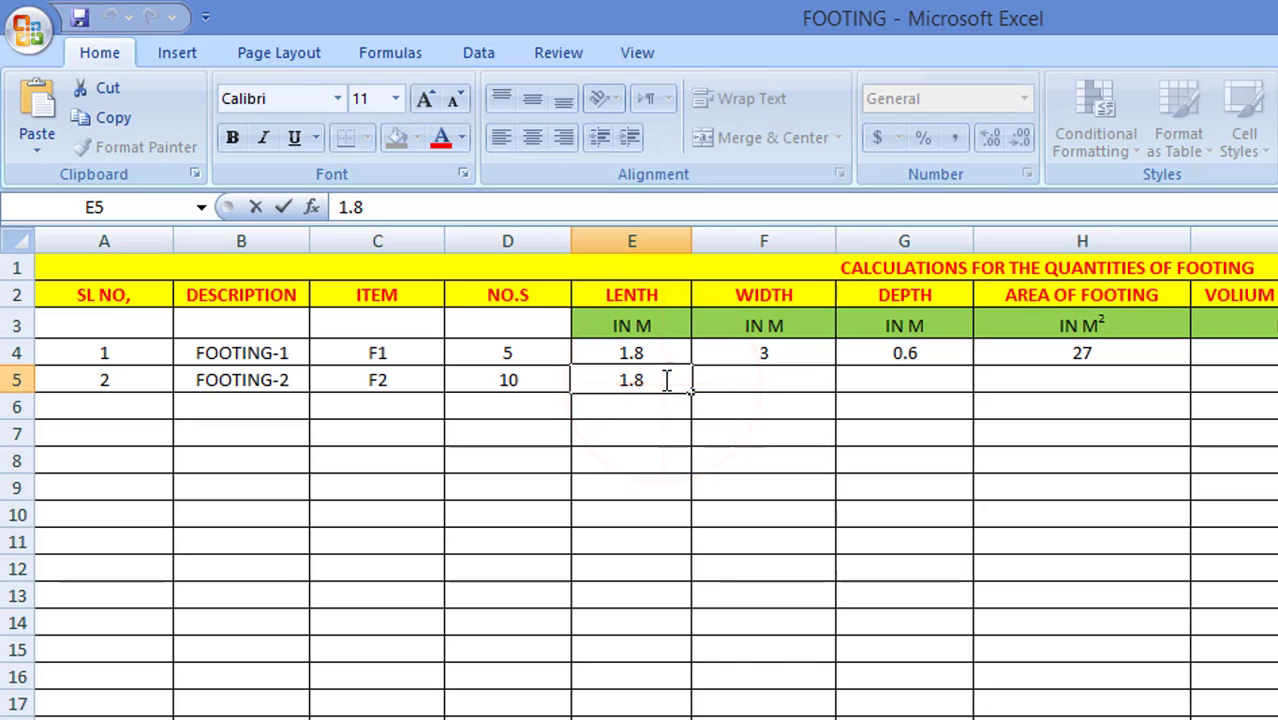
pyautogui.press('BackSpace')
pyautogui.press('BackSpace')
pyautogui.press('BackSpace')
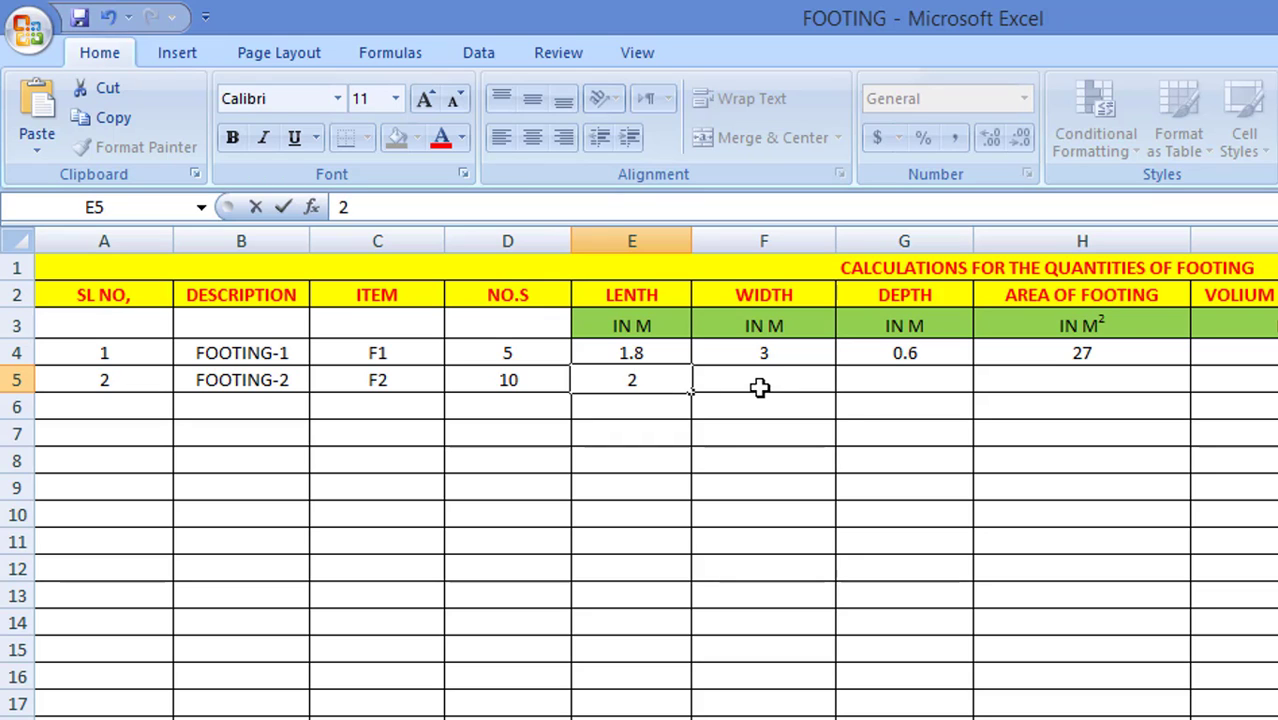
pyautogui.write('2')
pyautogui.click(773, 360)
# Enter the FOOTING-2 width 5 in cell F5 and the depth 1 in cell G5.
pyautogui.click(773, 388)
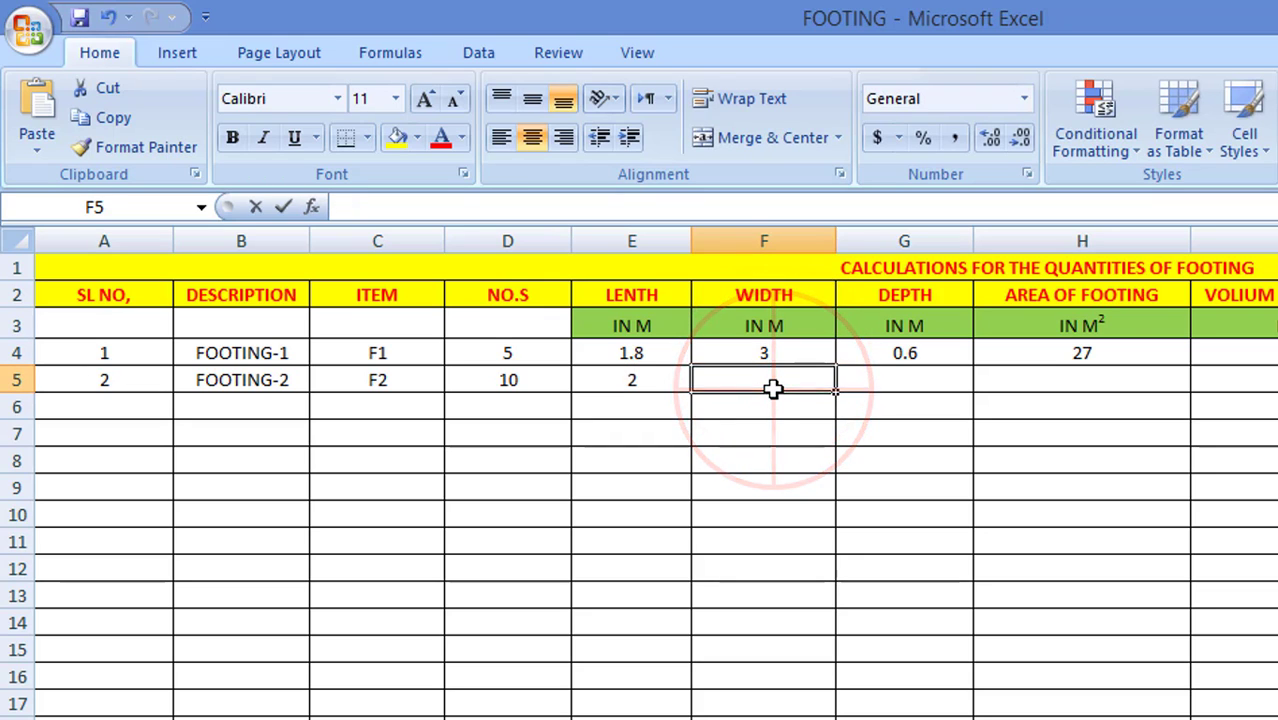
pyautogui.write('5')
pyautogui.click(770, 434)
pyautogui.click(918, 375)
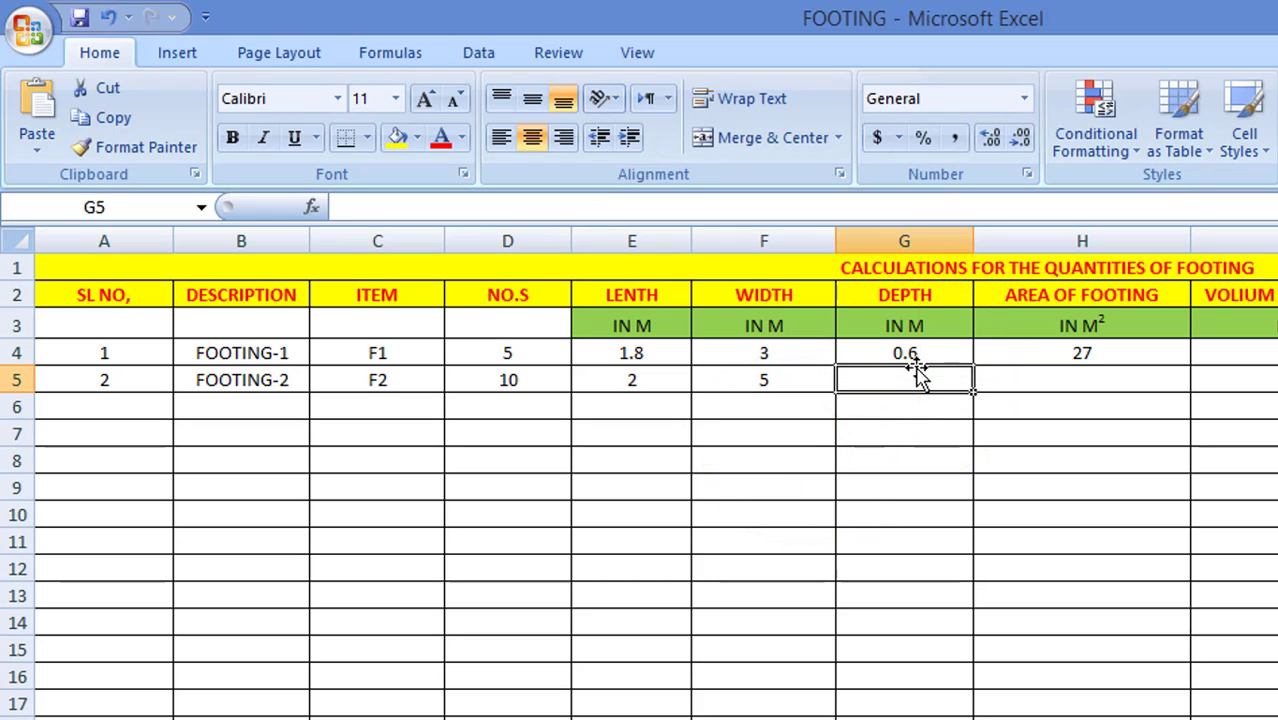
pyautogui.write('1')
pyautogui.click(969, 437)
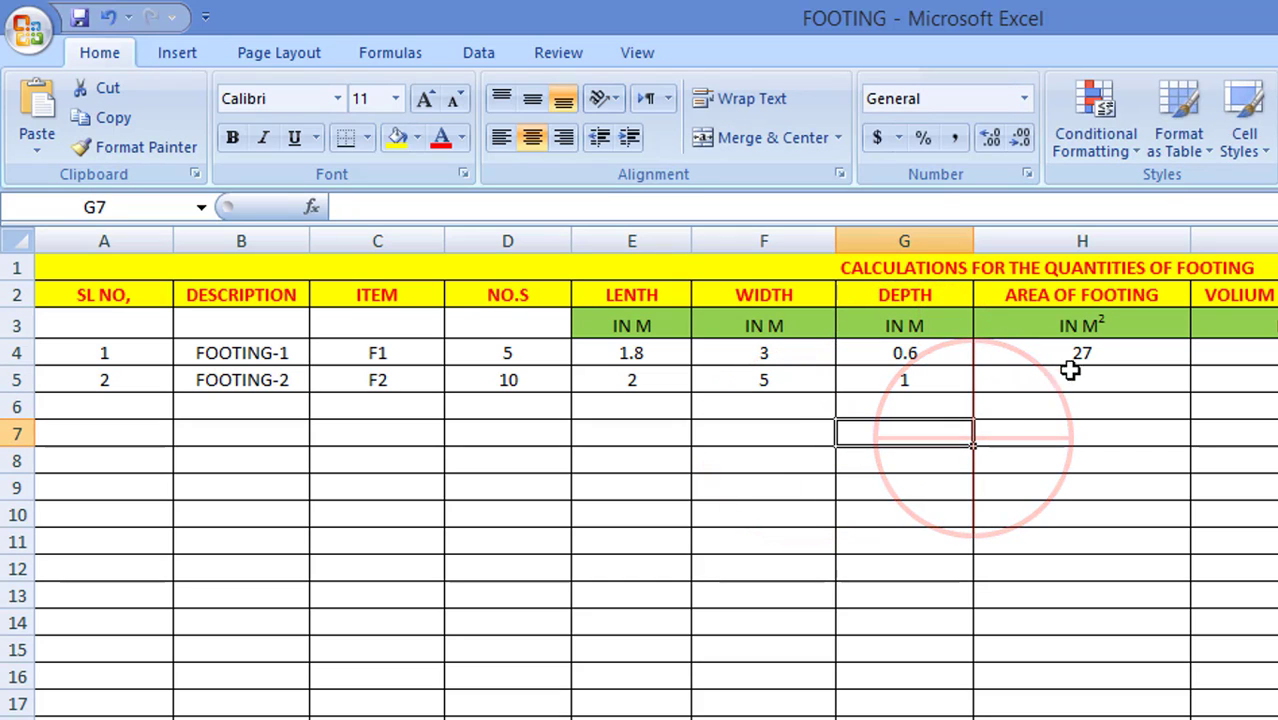
# Fill the footing area formula in H4 and the concrete volume formula in I4 down to row 5.
pyautogui.click(1080, 352)
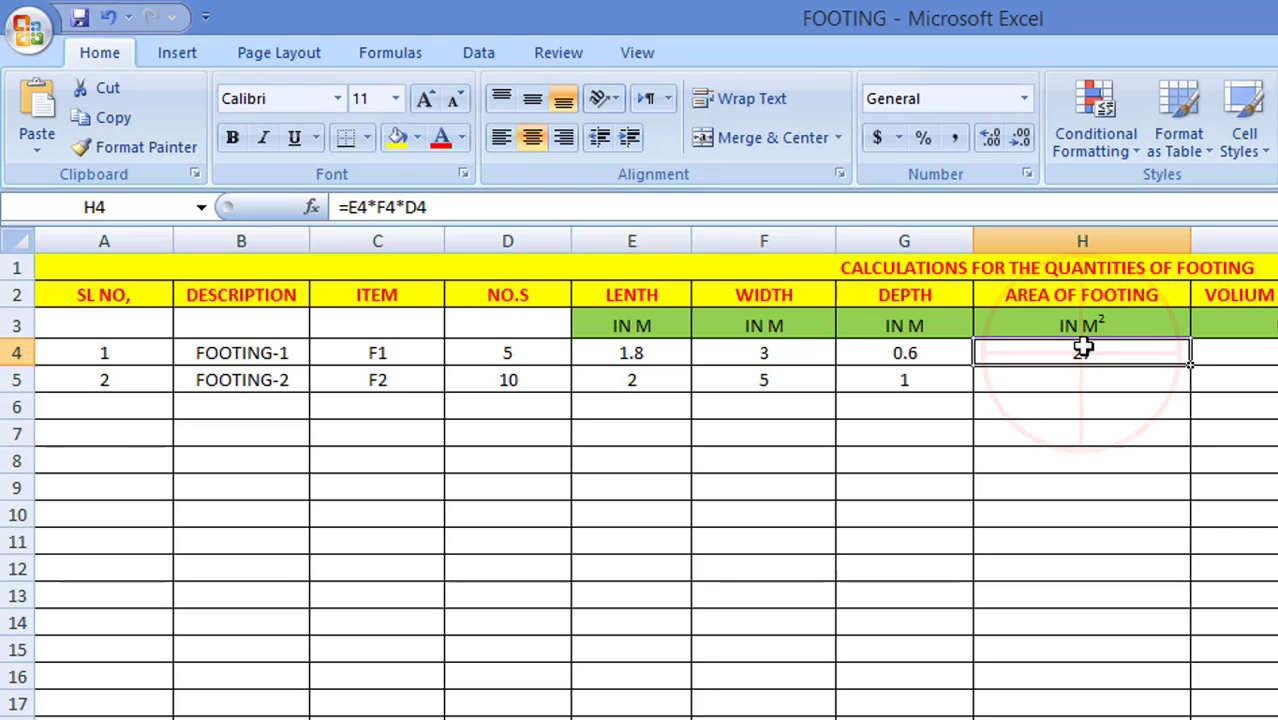
pyautogui.moveTo(1191, 369); pyautogui.dragTo(1193, 385)
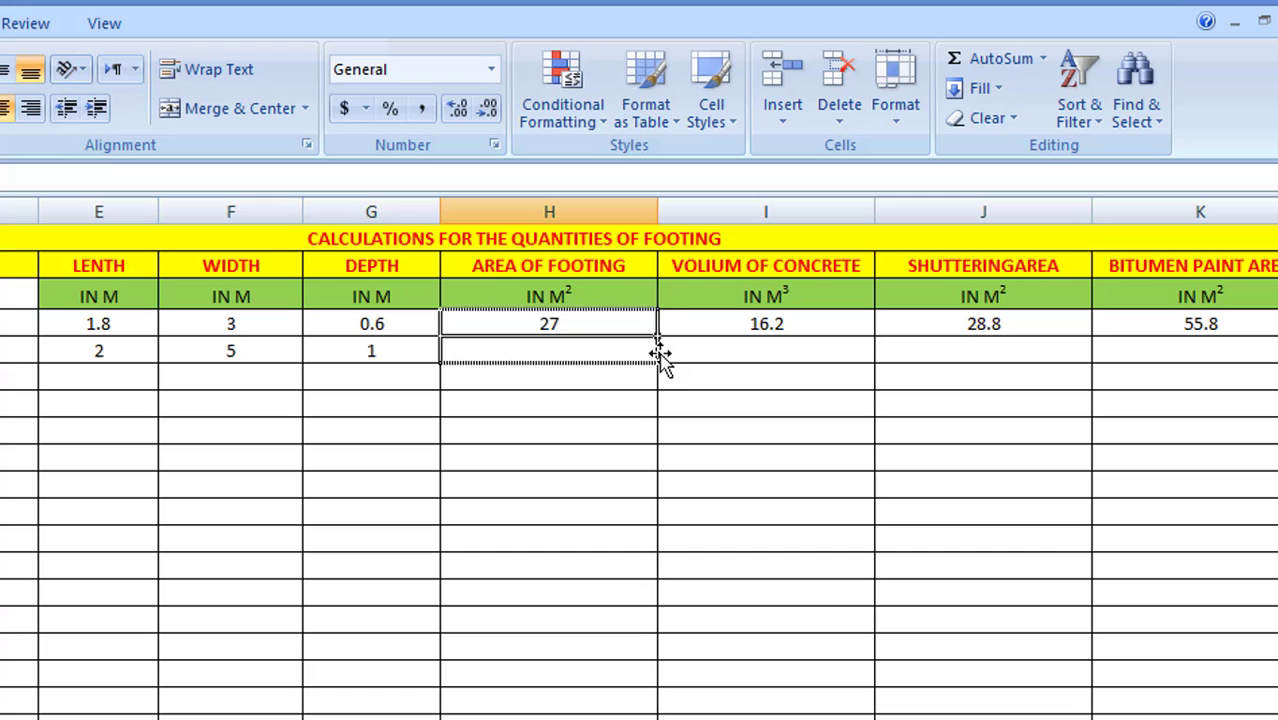
pyautogui.moveTo(660, 355); pyautogui.dragTo(662, 358)
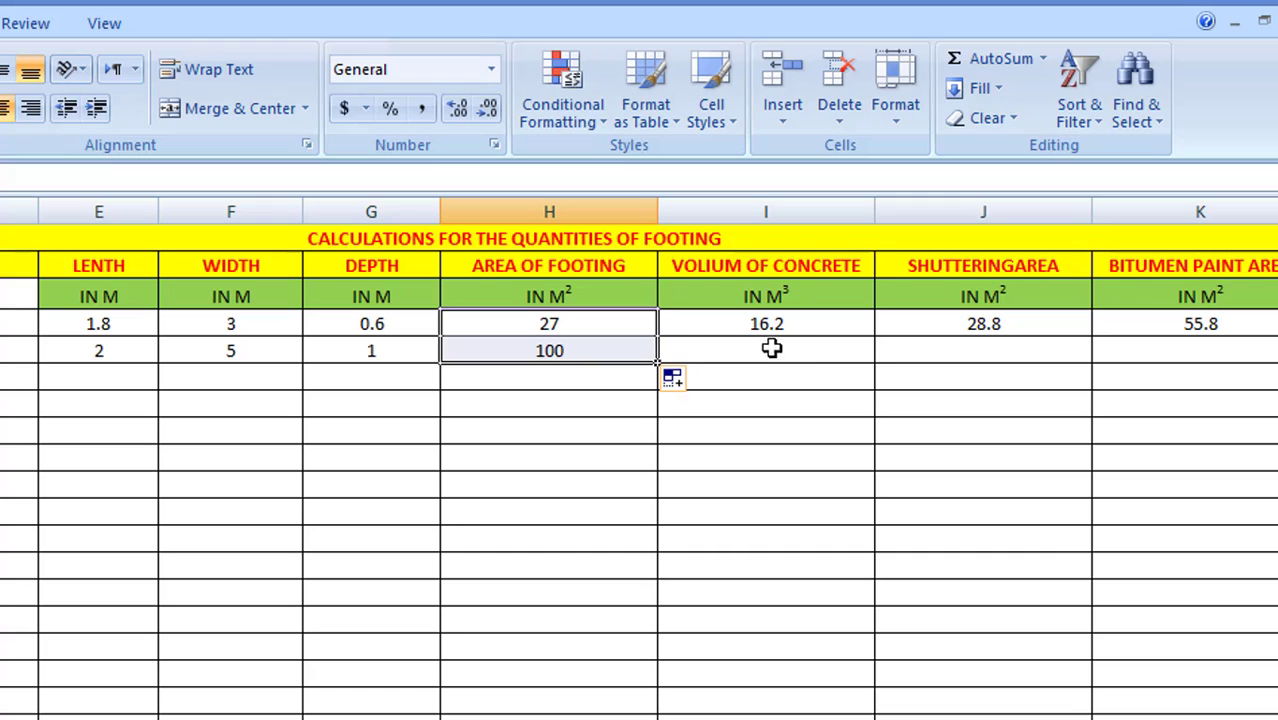
pyautogui.click(816, 330)
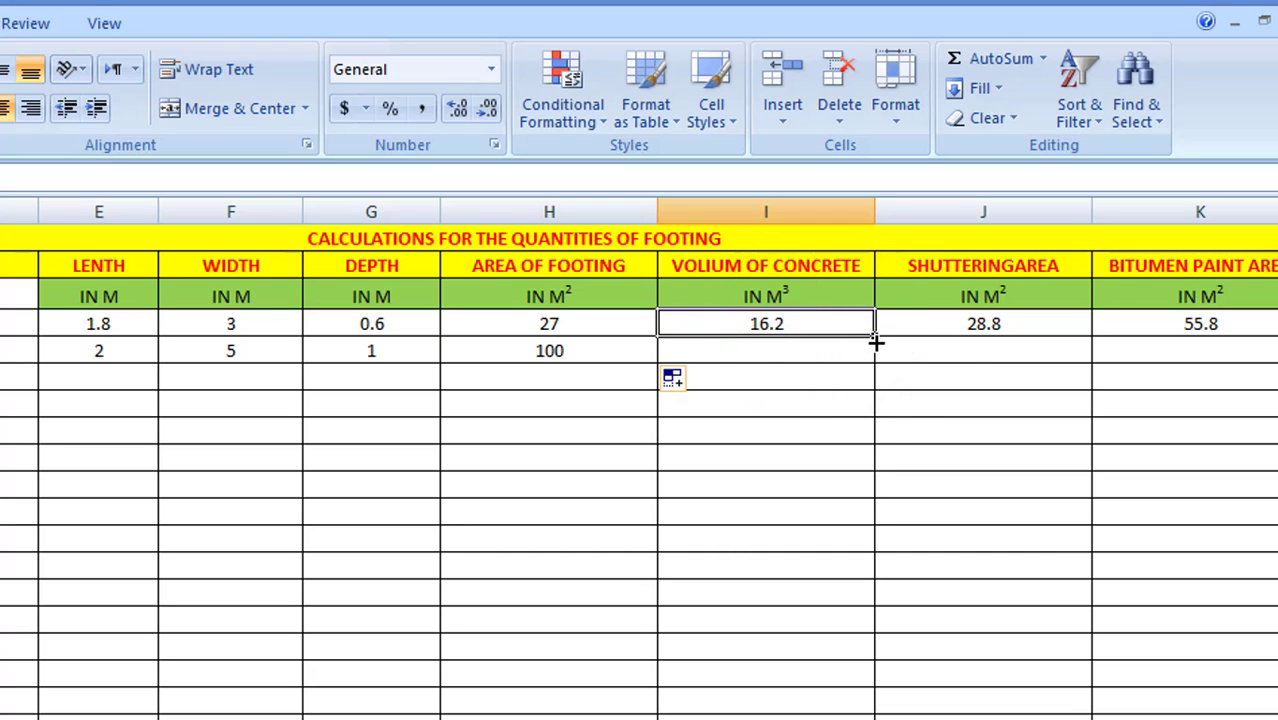
pyautogui.moveTo(877, 338); pyautogui.dragTo(880, 365)
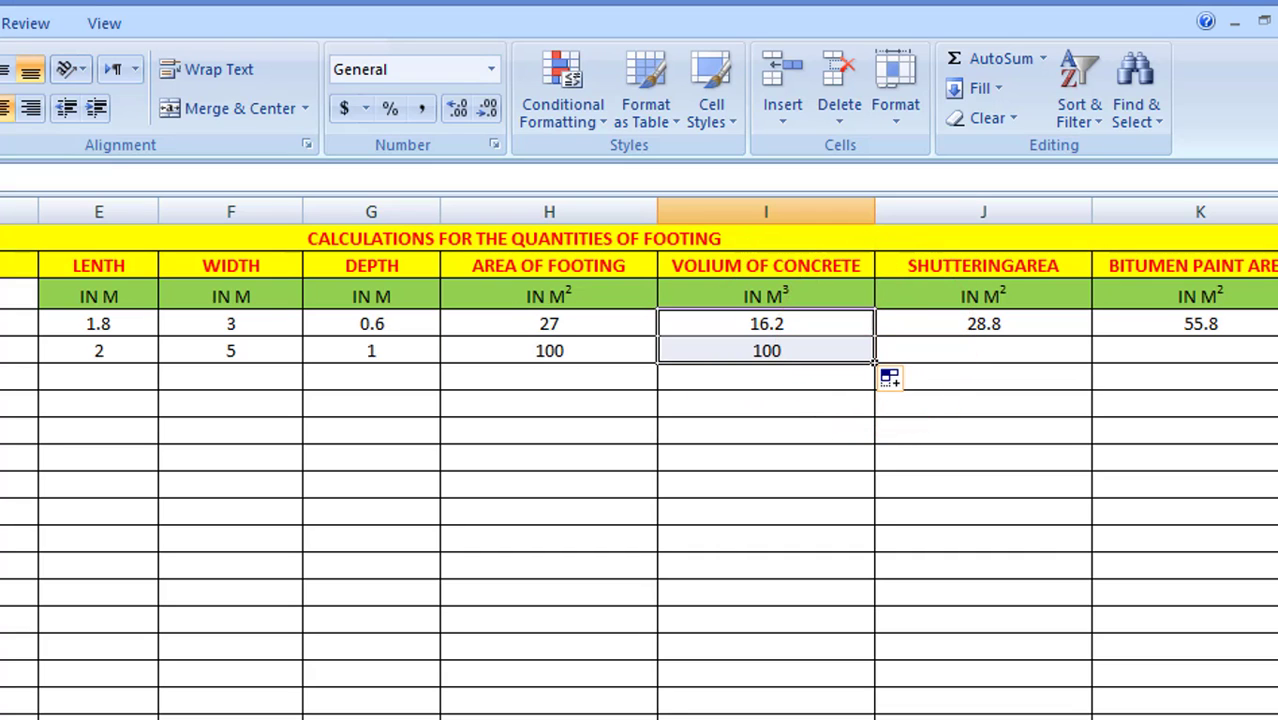
# Fill the shuttering area formula in J4 and the bitumen paint area formula in K4 down to row 5.
pyautogui.hscroll(2, 778, 406)
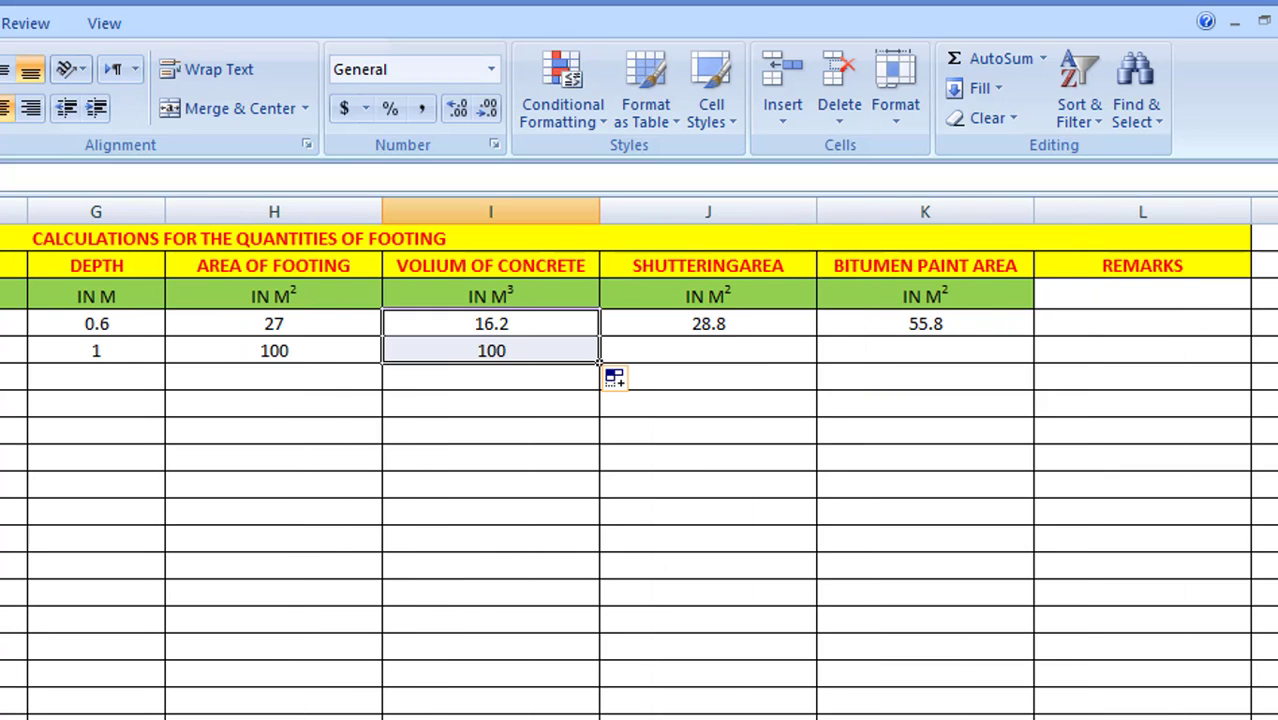
pyautogui.click(730, 325)
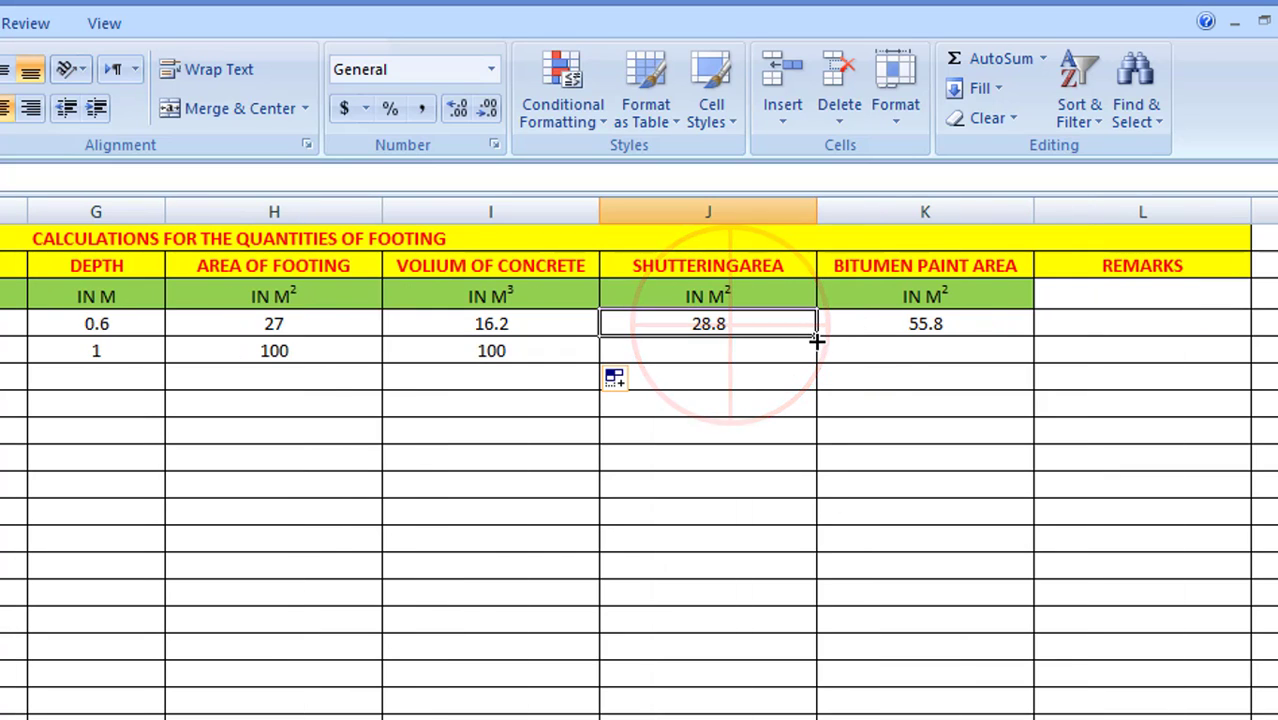
pyautogui.moveTo(817, 339); pyautogui.dragTo(818, 360)
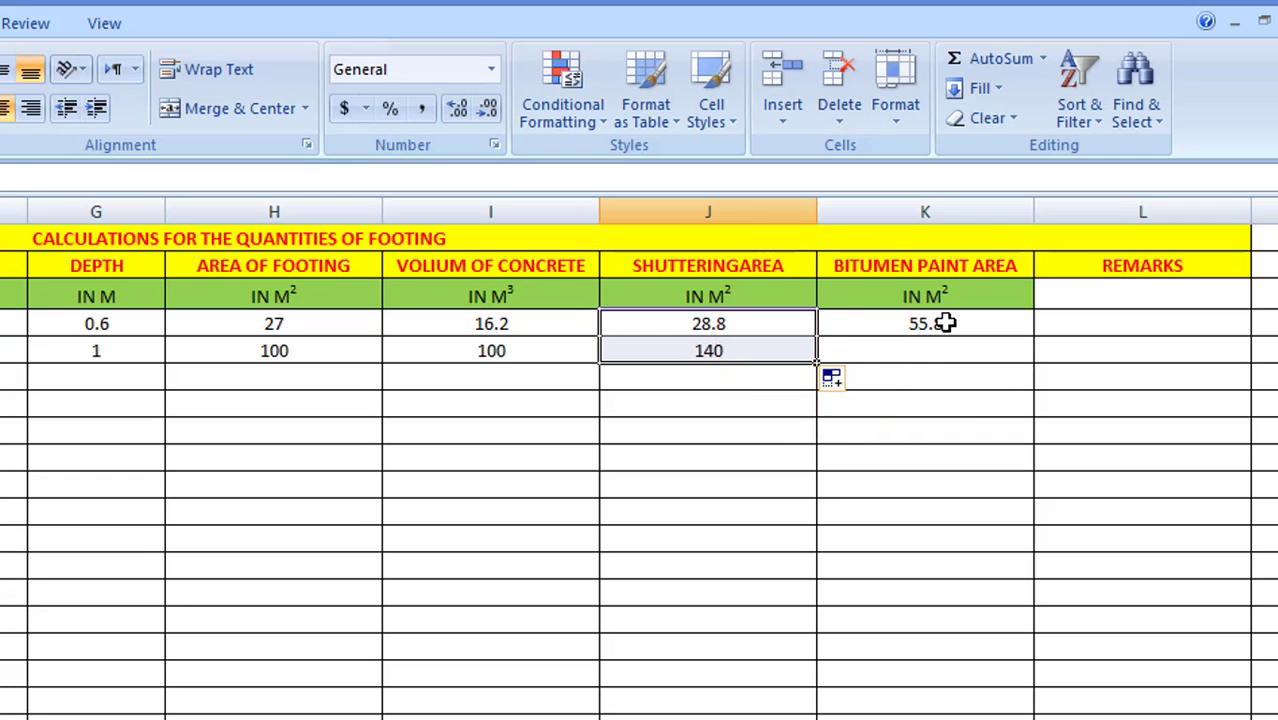
pyautogui.click(938, 324)
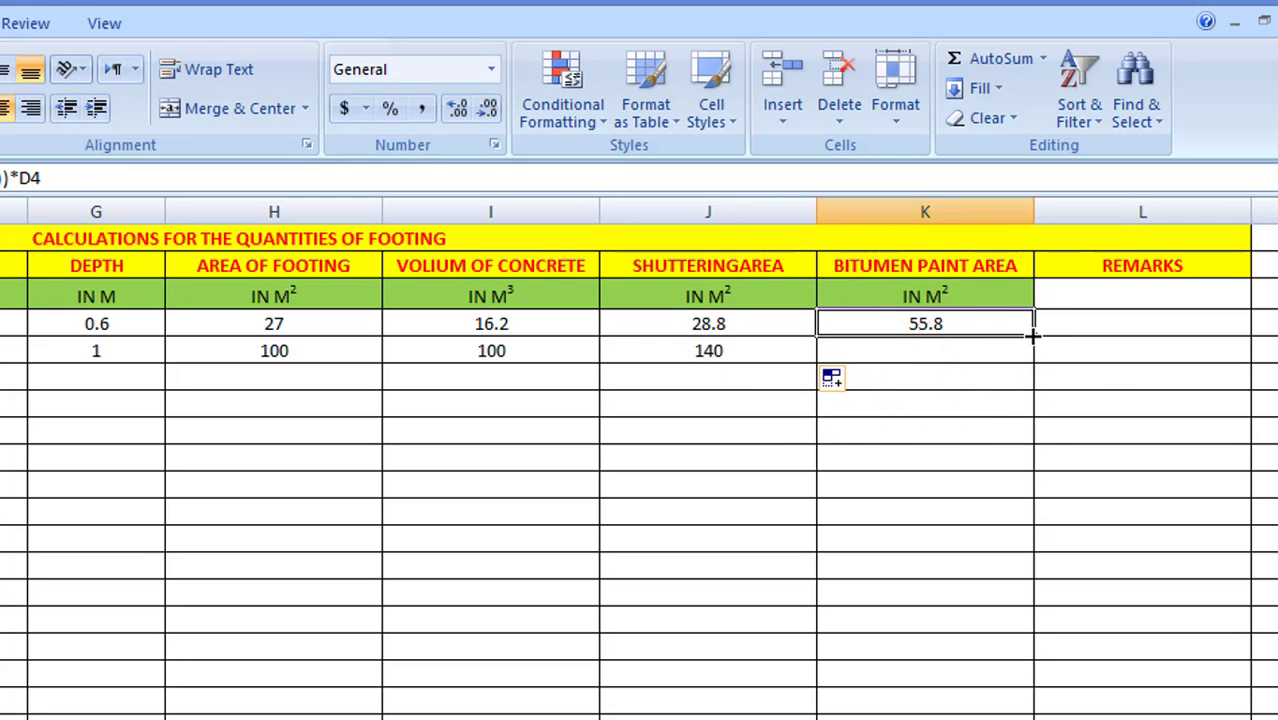
pyautogui.moveTo(1032, 337); pyautogui.dragTo(1027, 362)
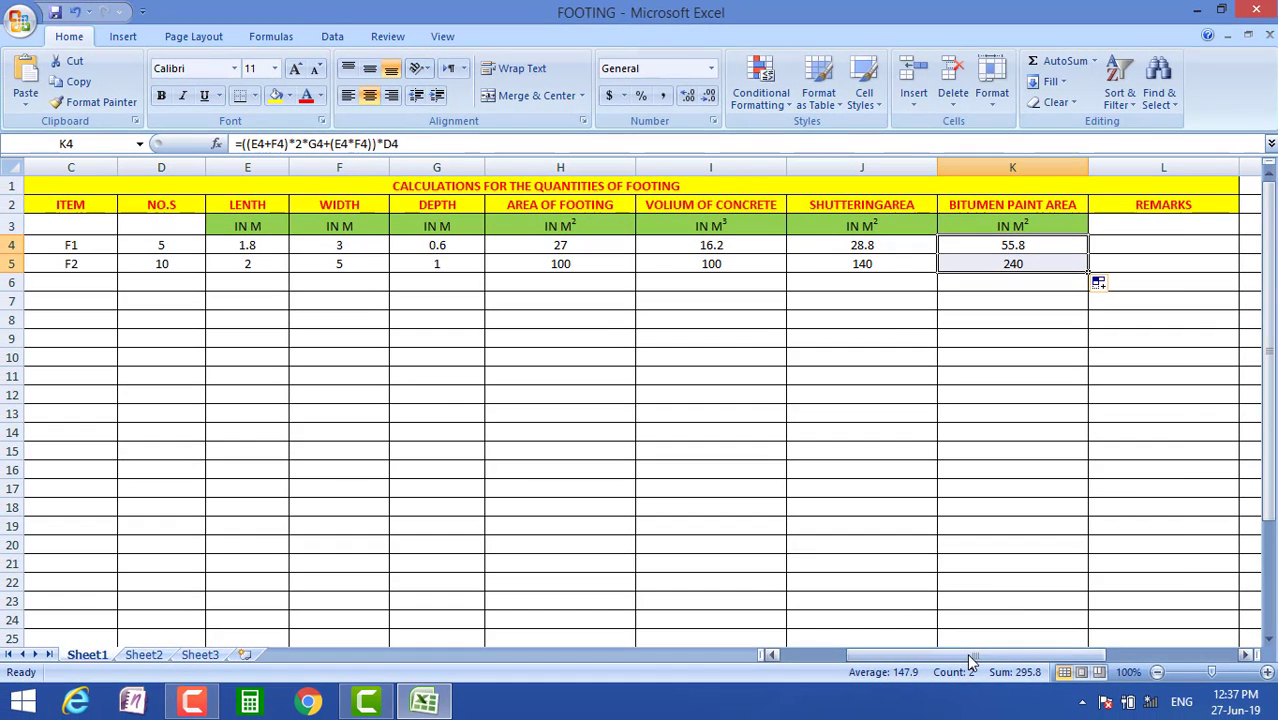
# Change the number of F1 footings in cell D4 to 6.
pyautogui.moveTo(966, 653); pyautogui.dragTo(889, 650)
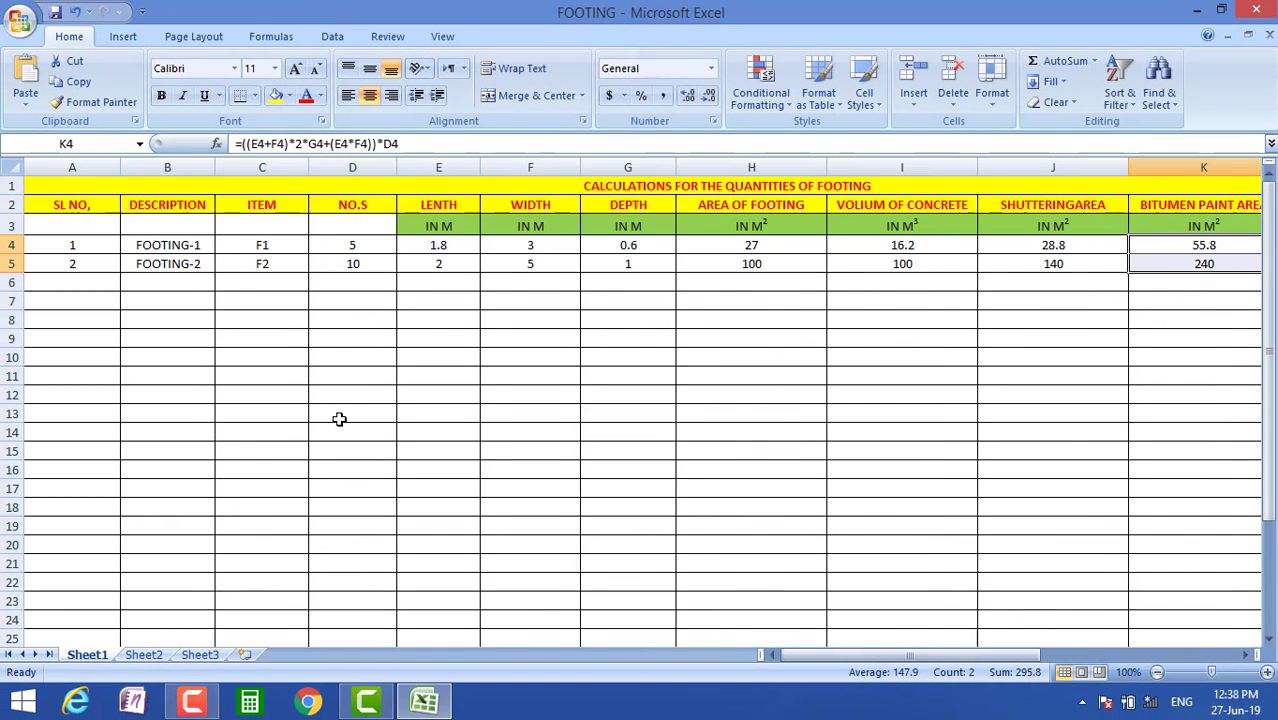
pyautogui.click(354, 245)
pyautogui.write('5')
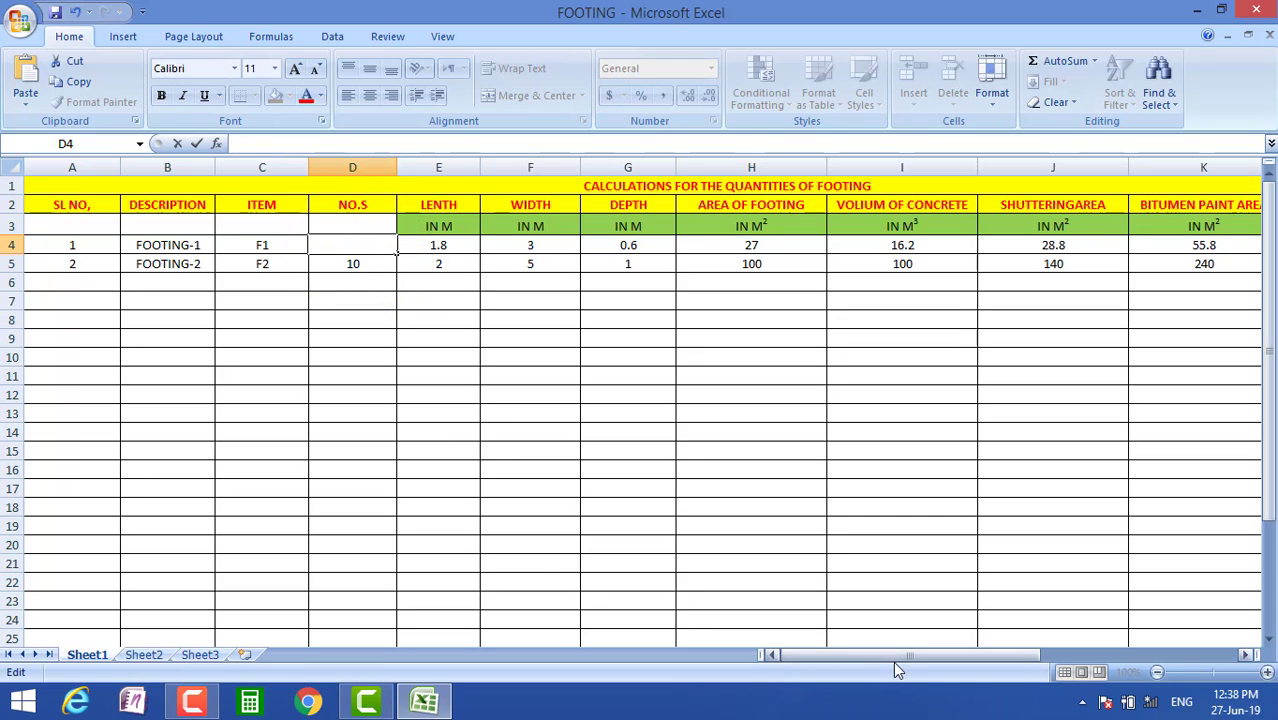
pyautogui.moveTo(918, 658); pyautogui.dragTo(745, 600)
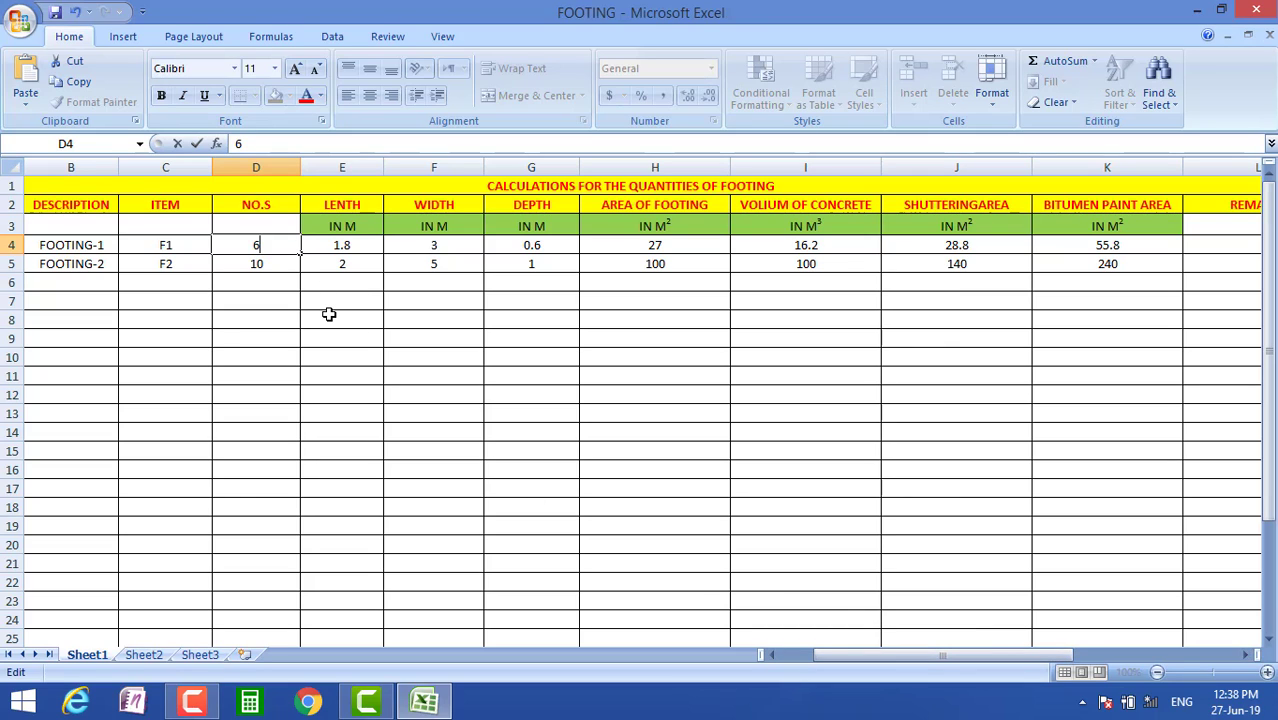
pyautogui.press('Return')
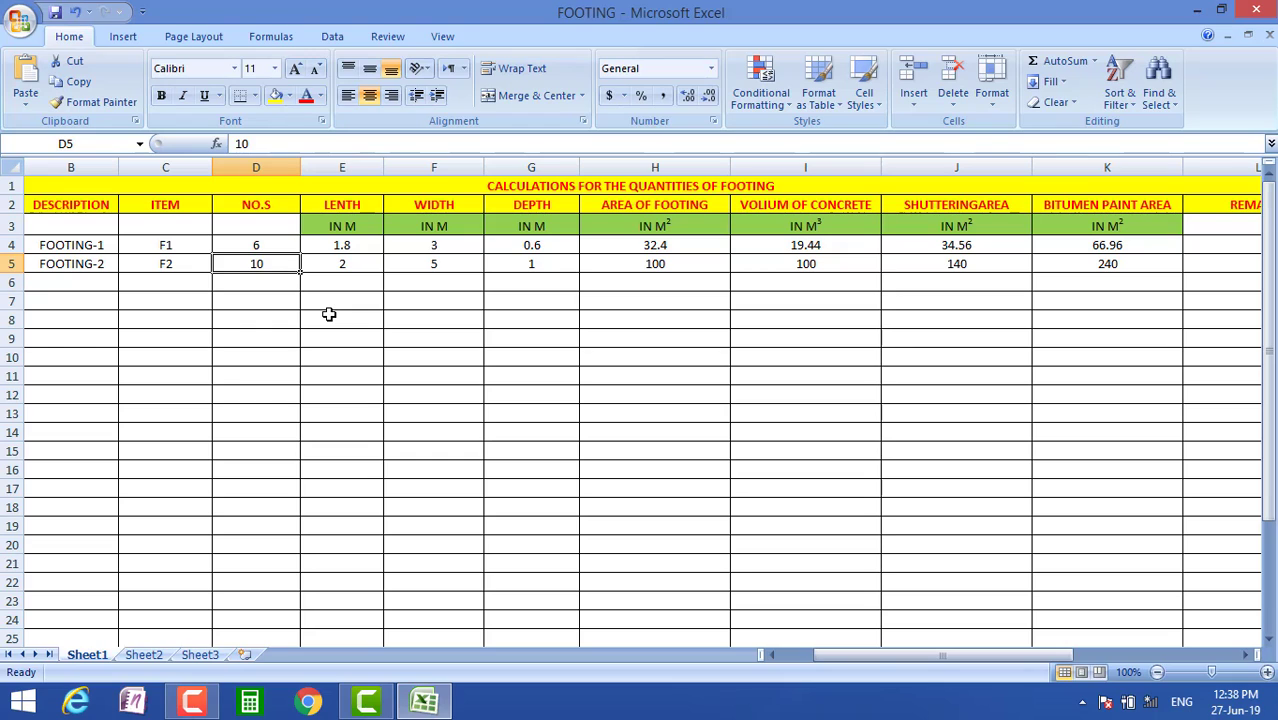
# Change the number of F2 footings in cell D5 to 5.
pyautogui.click(261, 265)
pyautogui.write('5')
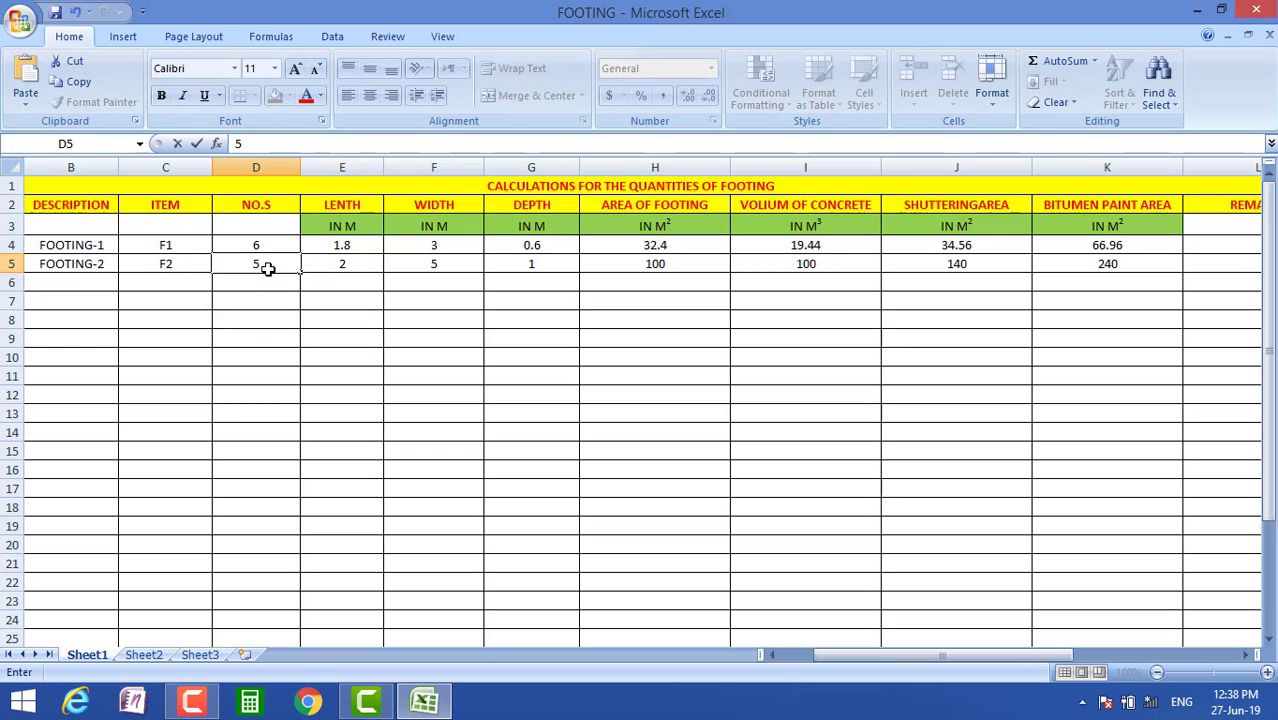
pyautogui.press('Return')
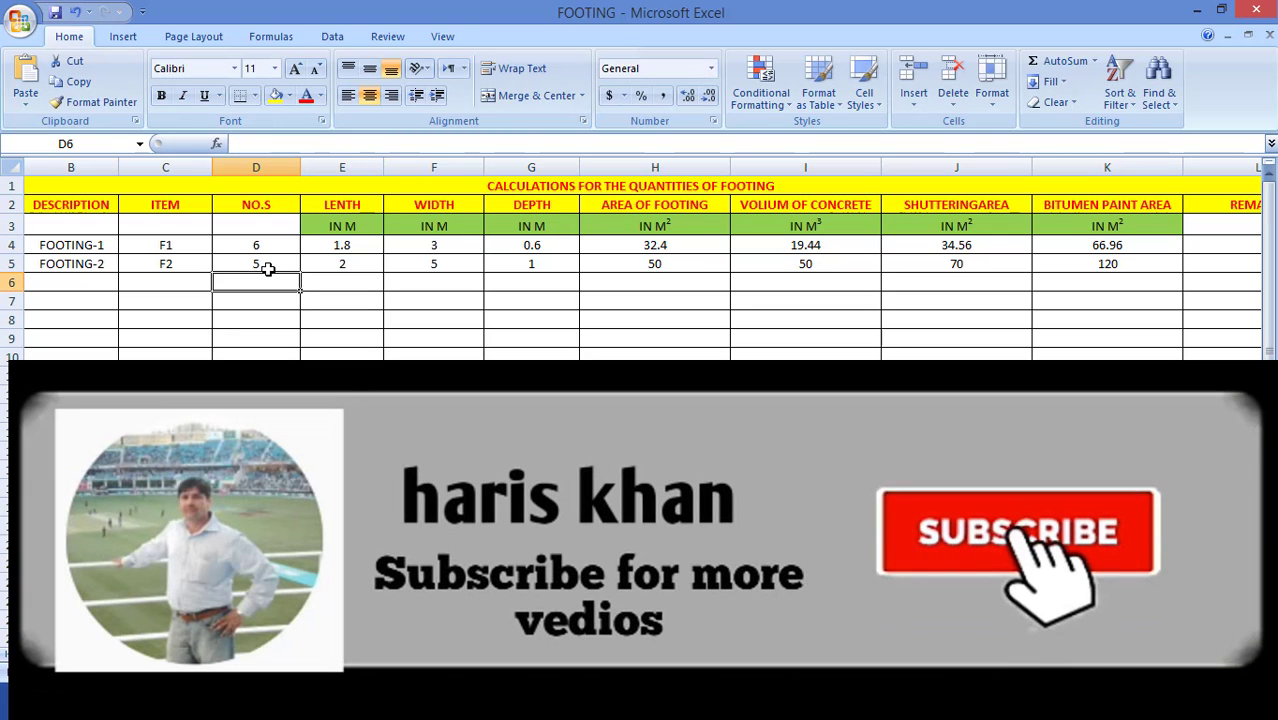